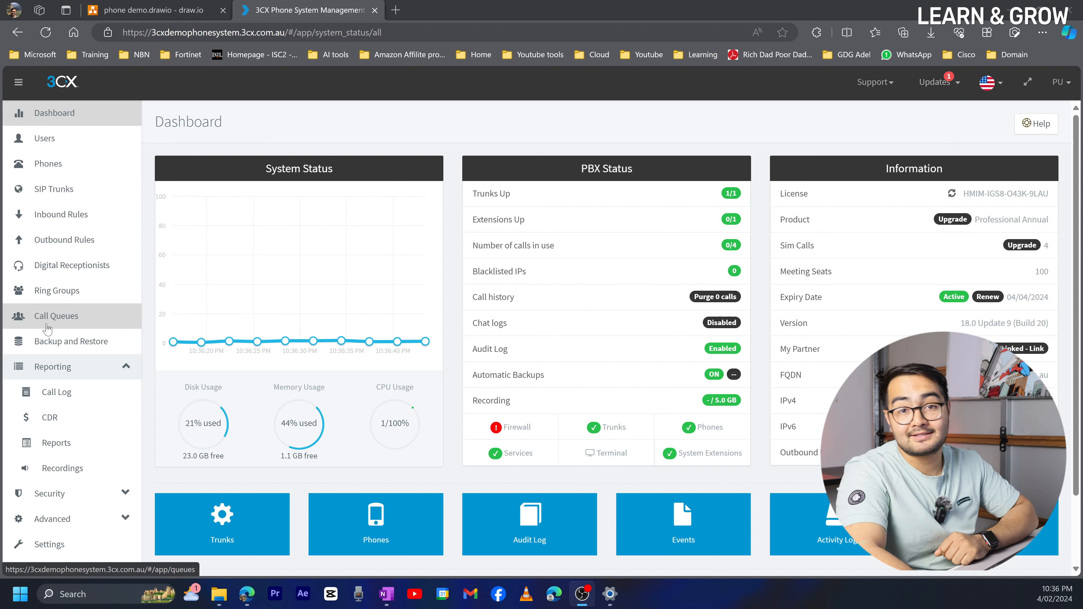
- Browse the Users and Phones lists, ending on SIP Trunks with the WebMeeting bridge trunk
click(48, 137)
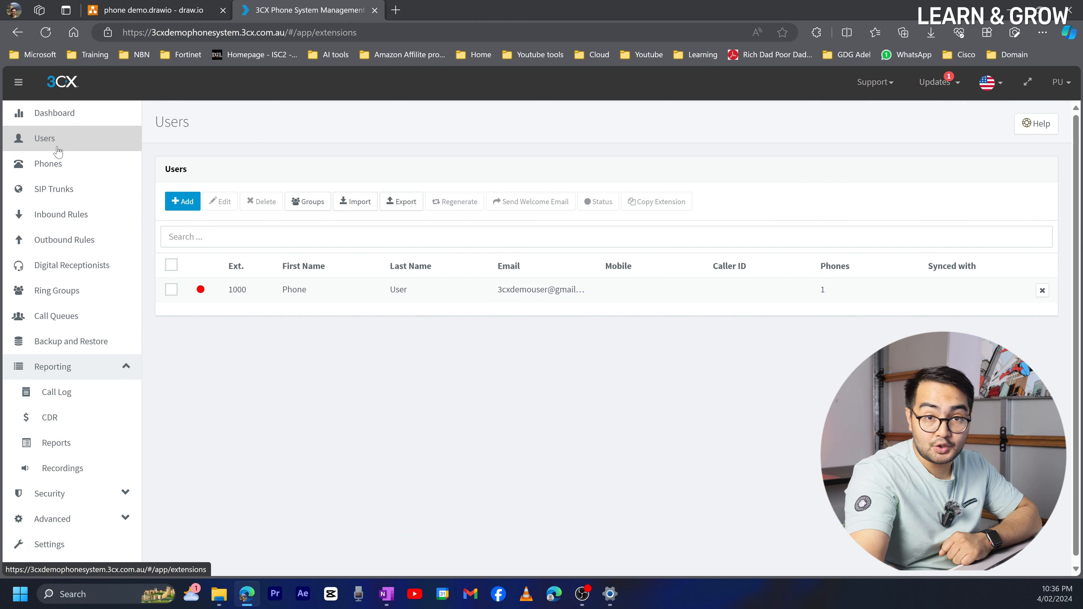
click(61, 166)
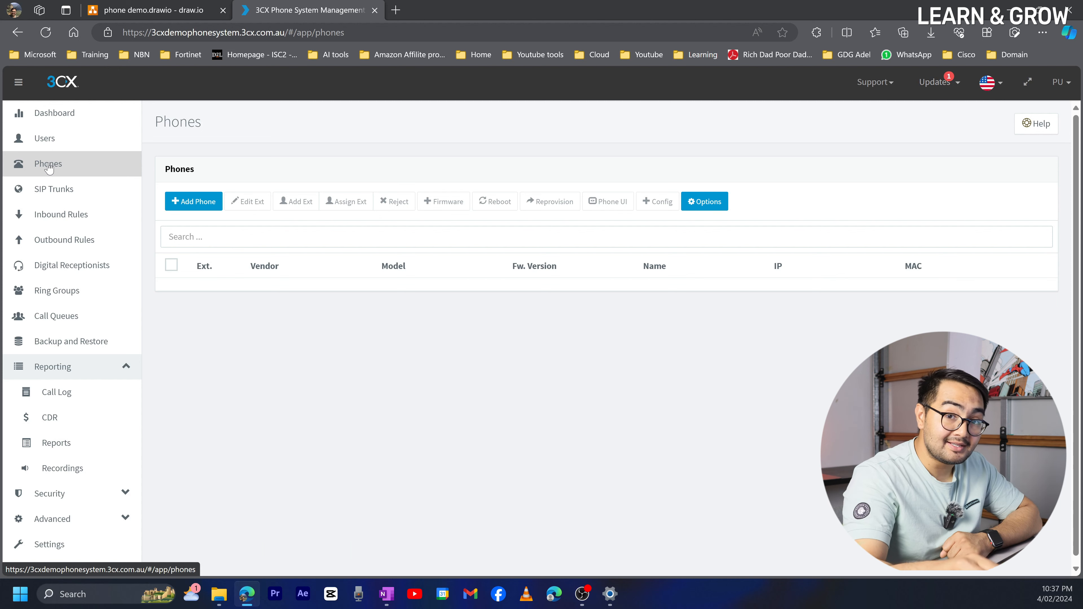
click(53, 191)
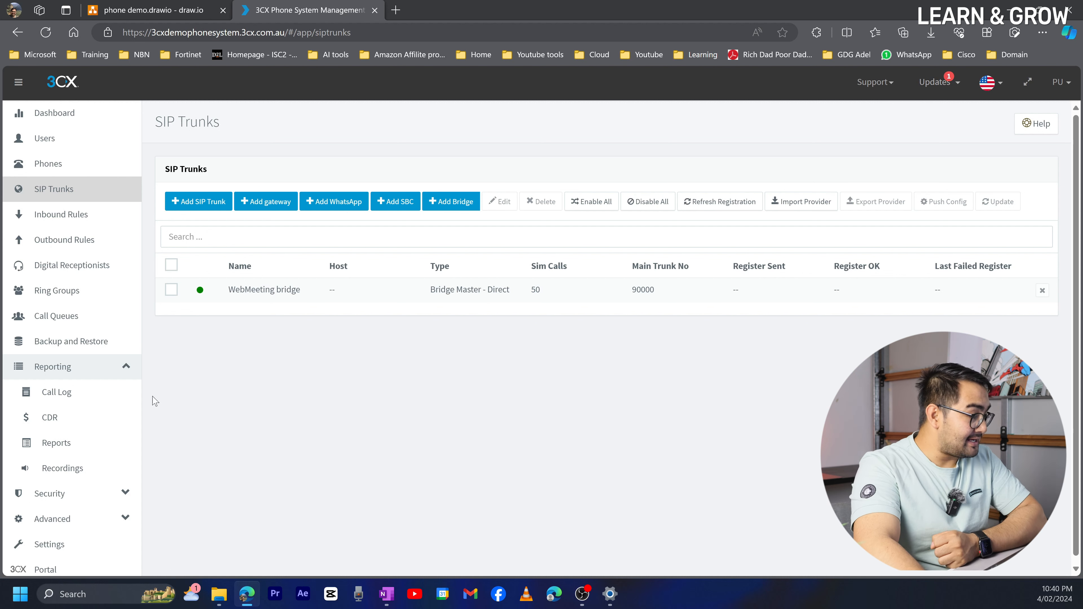
- Review the Inbound Rules page, then the empty Outbound Rules list
click(60, 215)
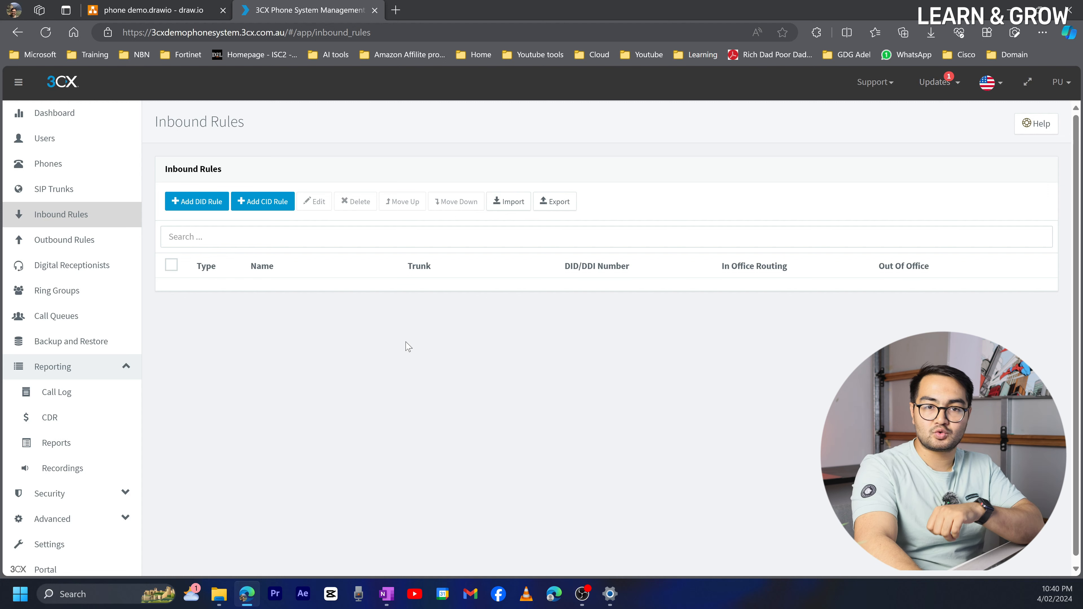
click(65, 240)
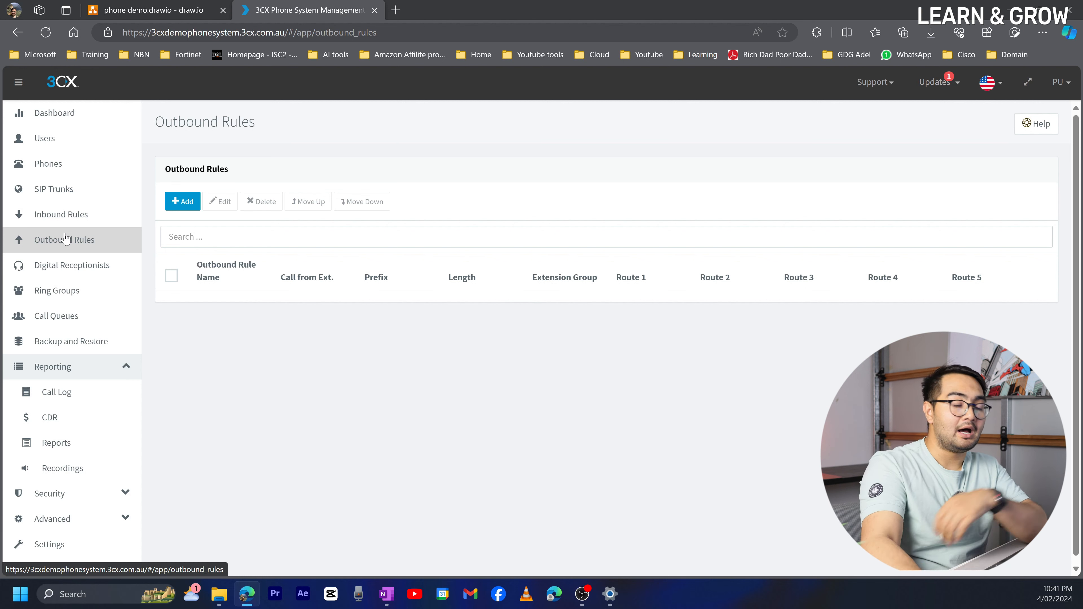
- Browse Digital Receptionists and Ring Groups, ending on the empty Call Queues list
click(69, 267)
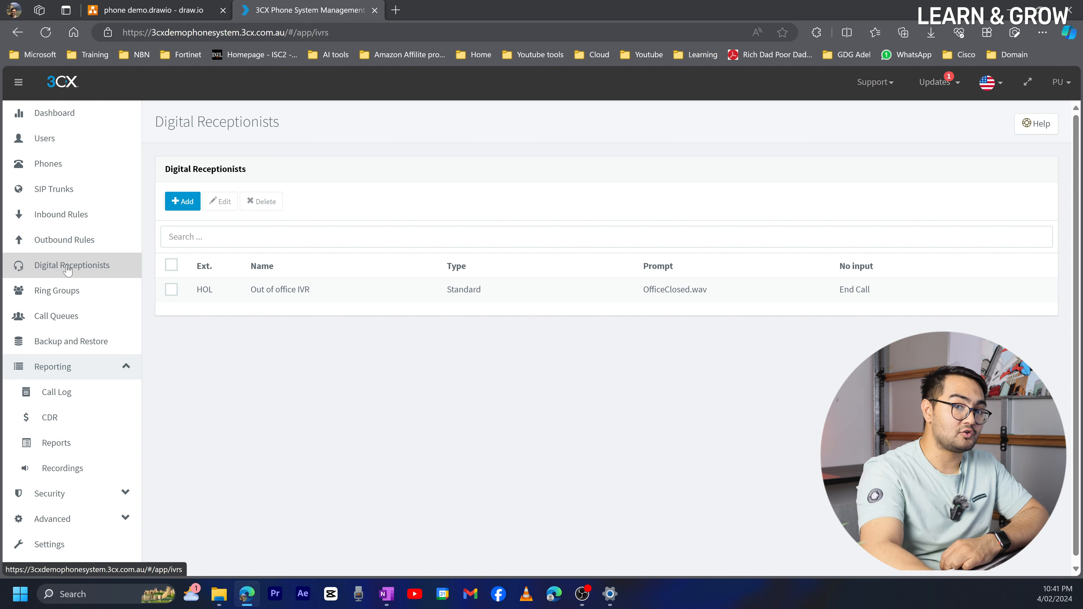
click(64, 290)
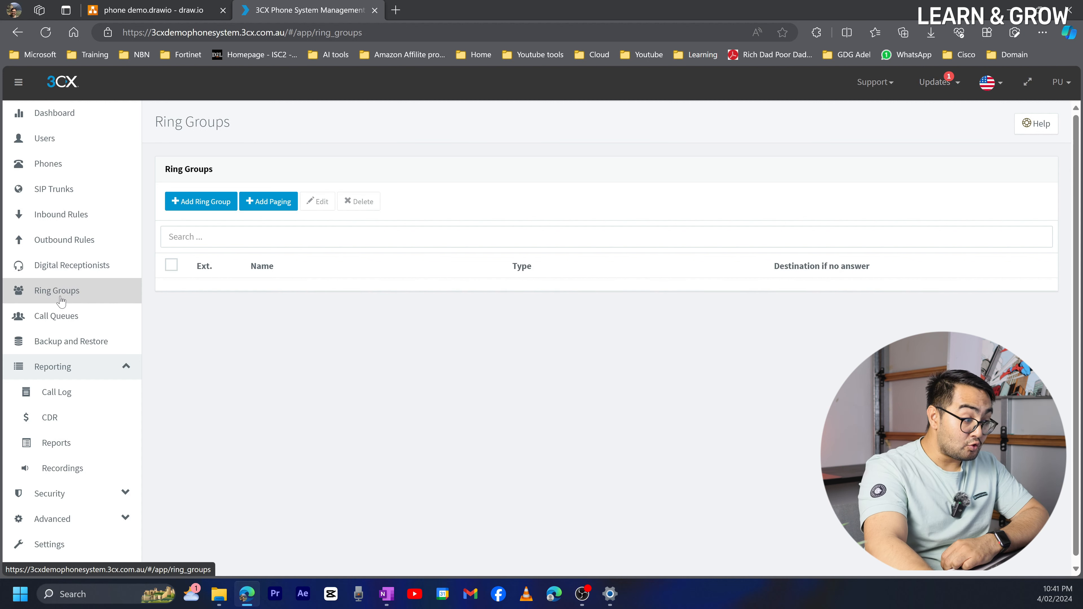
click(60, 315)
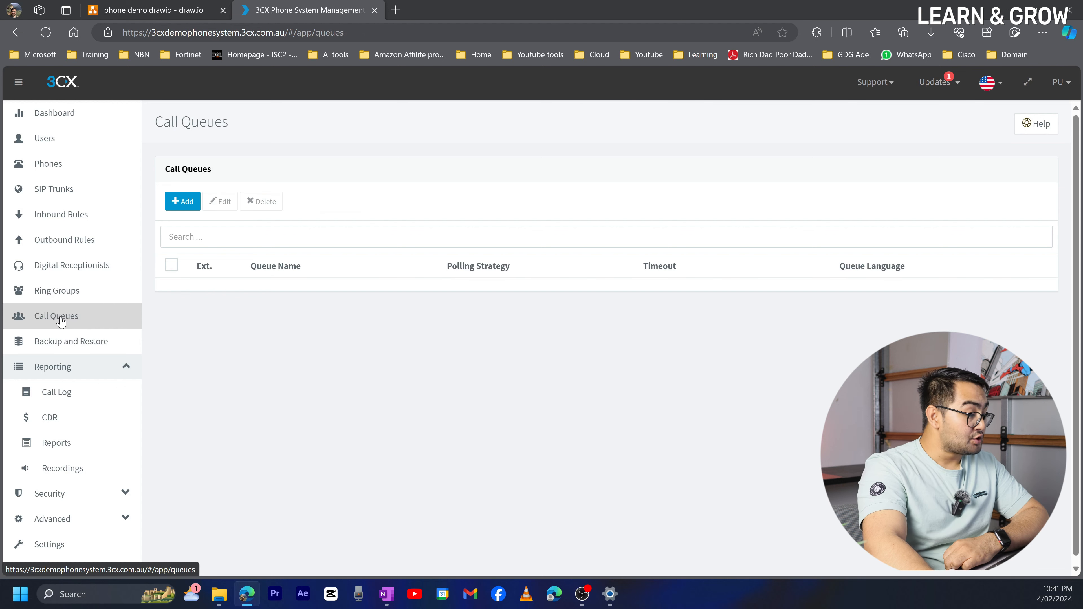
click(67, 295)
click(67, 319)
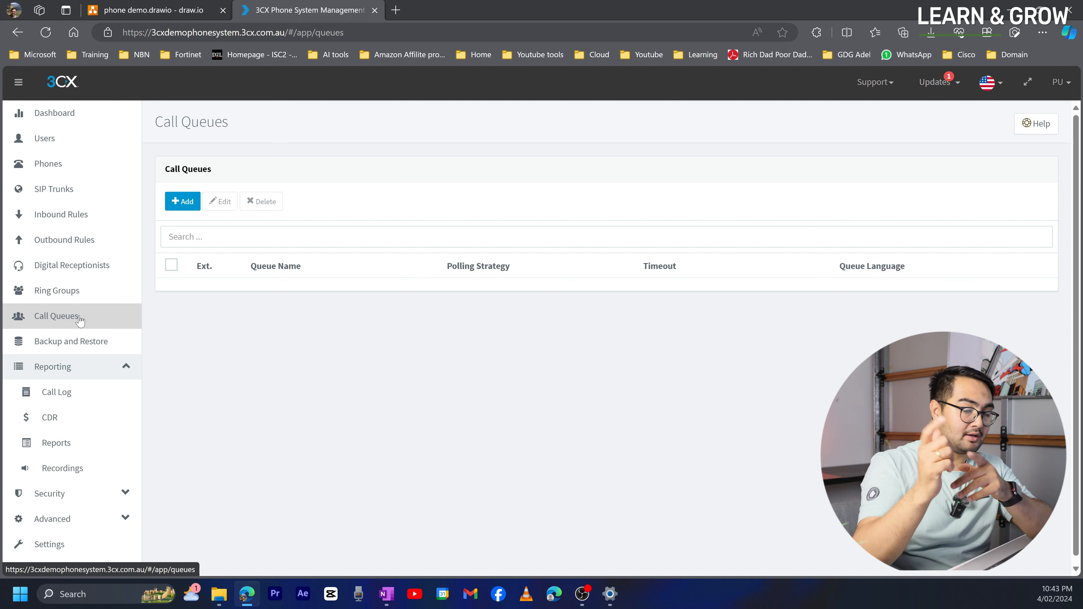
- Visit Backup and Restore, then Reporting's Call Log, CDR, Reports and empty Recordings pages
click(61, 346)
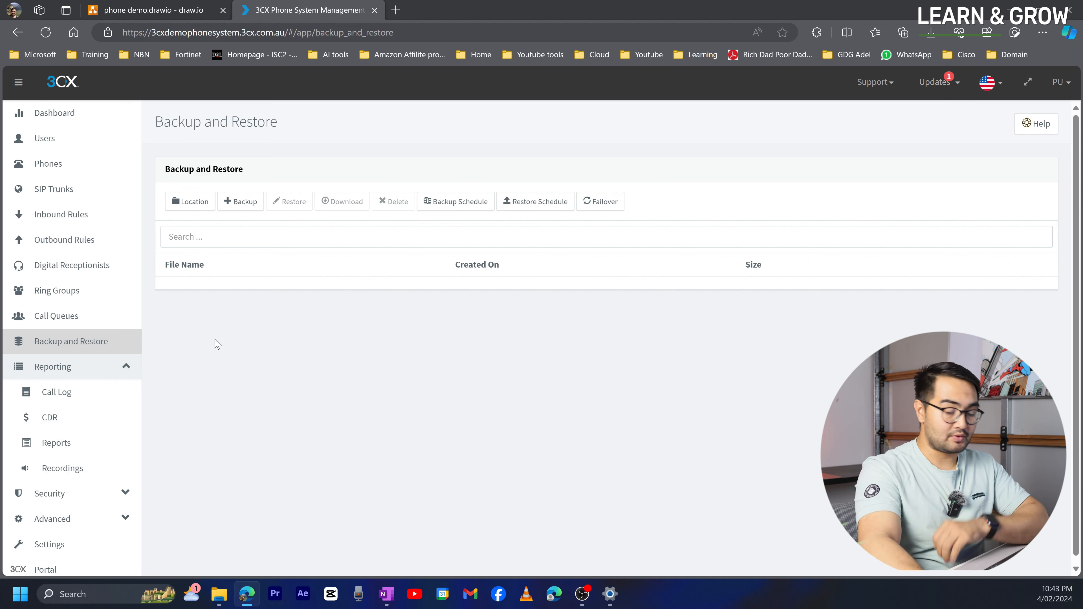
click(90, 371)
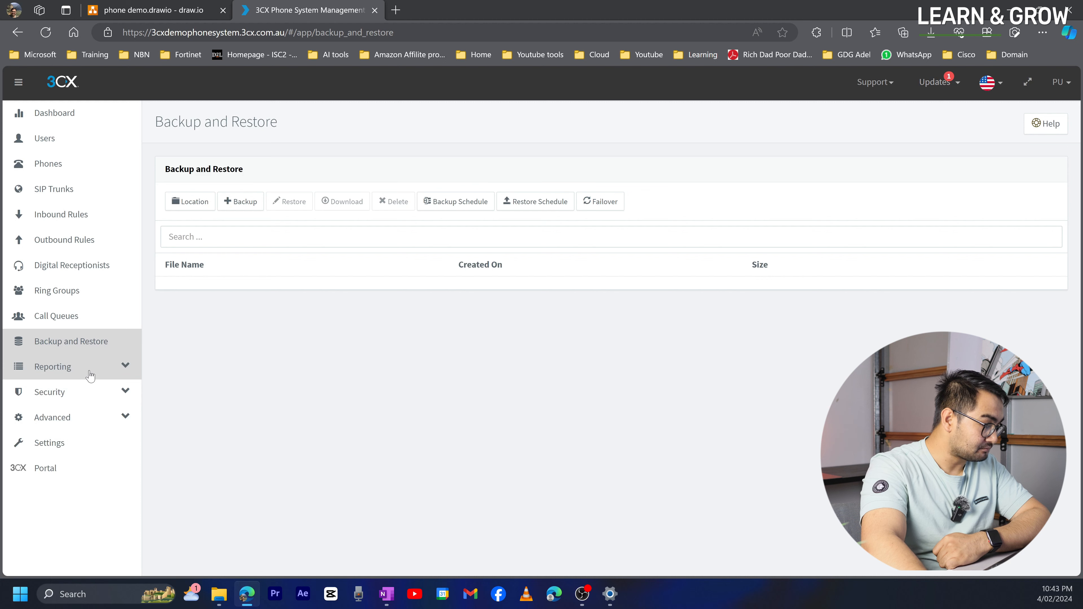
click(90, 368)
click(85, 393)
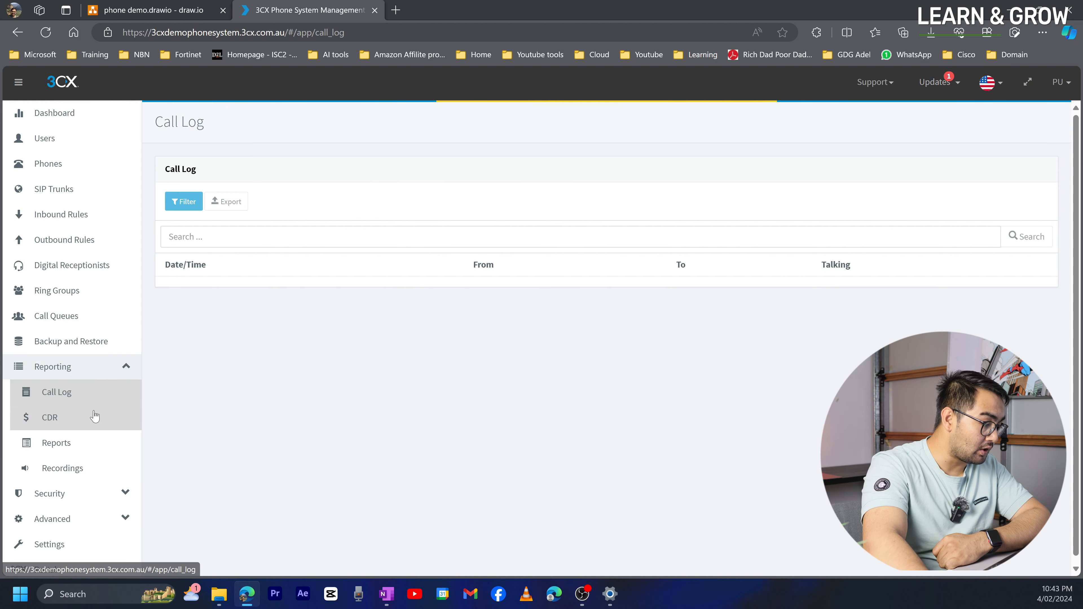
click(95, 416)
click(93, 445)
click(93, 467)
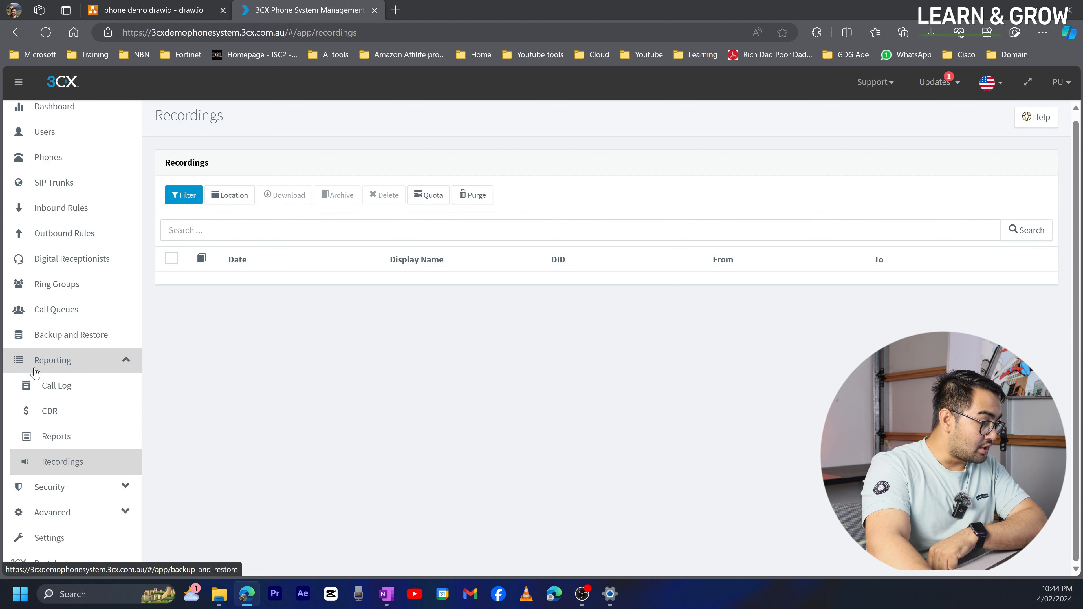
- Show the Anti-Hacking settings: failed authentication limit 5, blacklist interval 86400
click(71, 487)
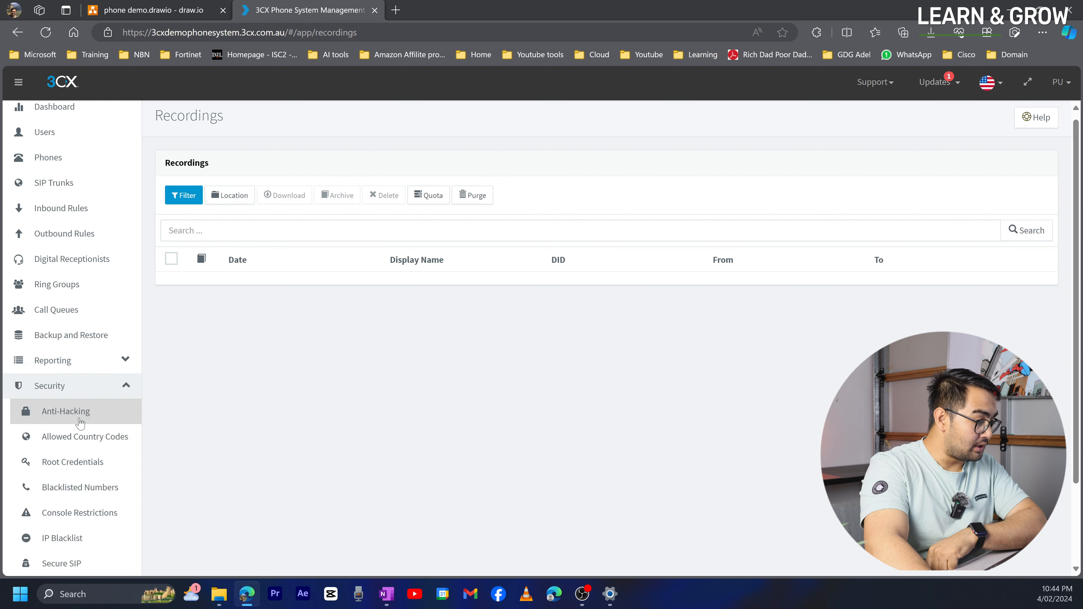
scroll(79, 421, down, 2)
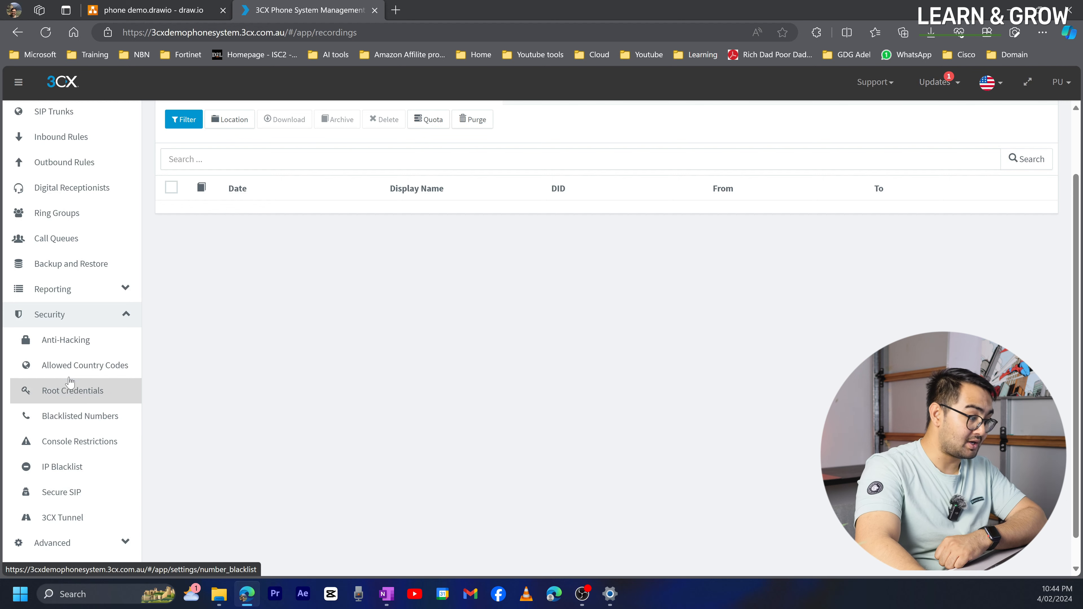
click(64, 346)
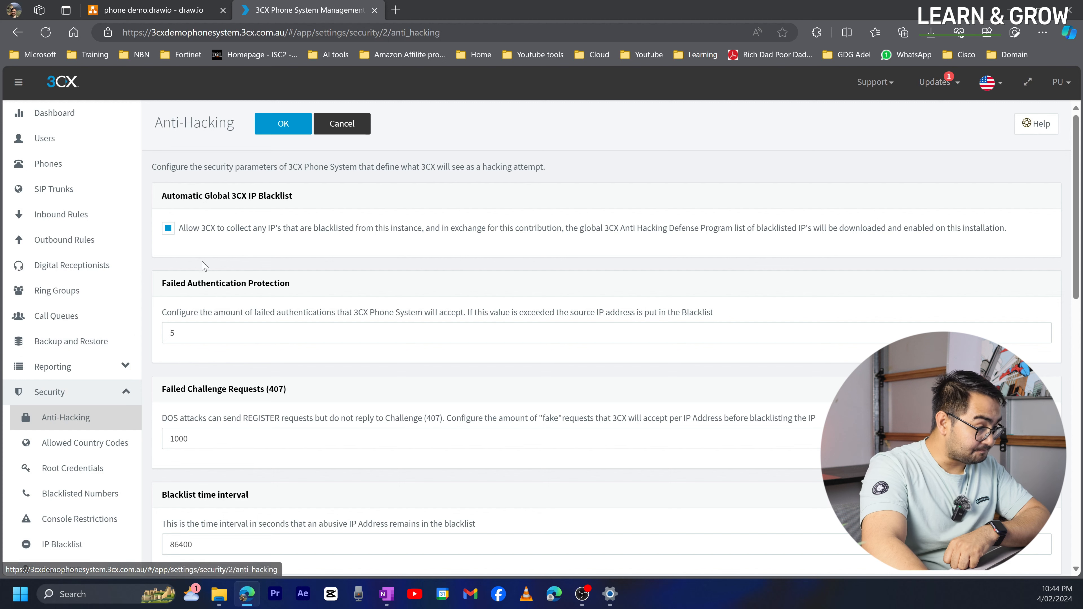
- Check Allowed Country Codes (only Australia), then view Root Credentials for user admin
scroll(235, 281, down, 3)
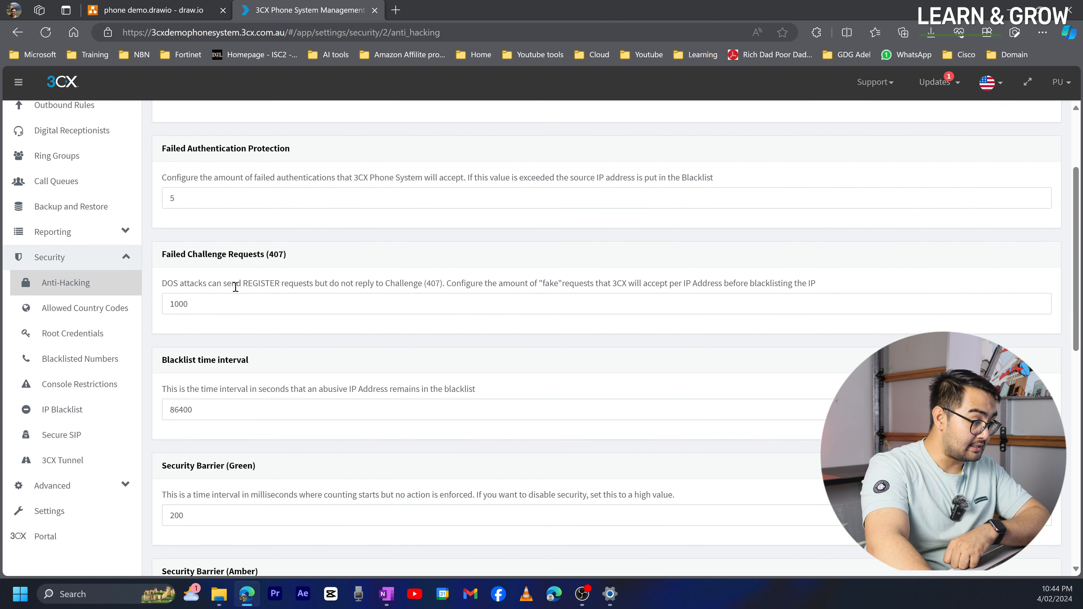
scroll(235, 287, up, 2)
scroll(235, 287, up, 1)
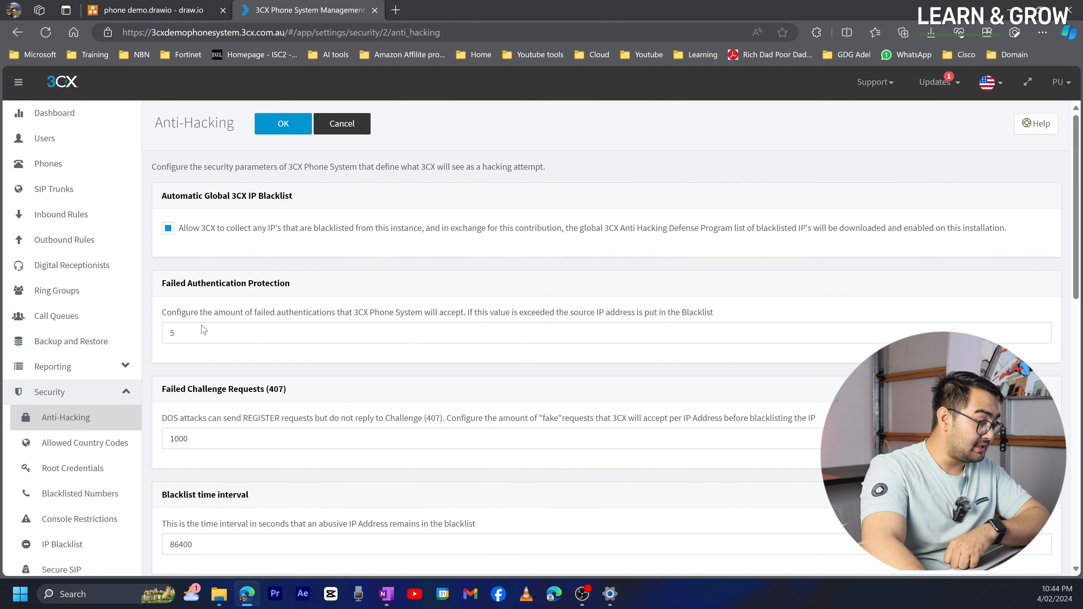
click(128, 428)
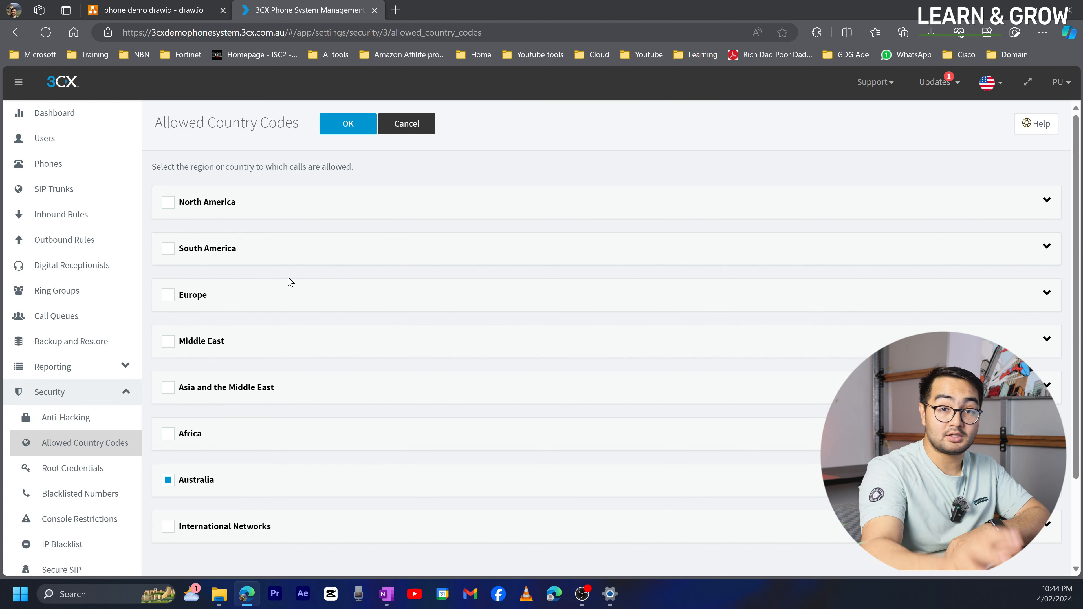
scroll(60, 422, down, 3)
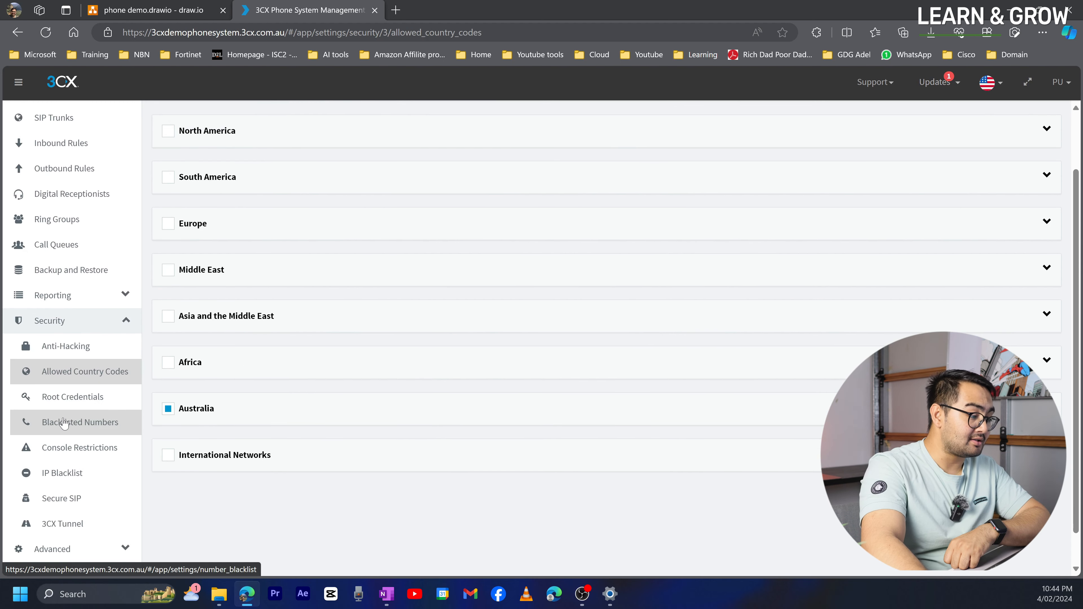
click(64, 396)
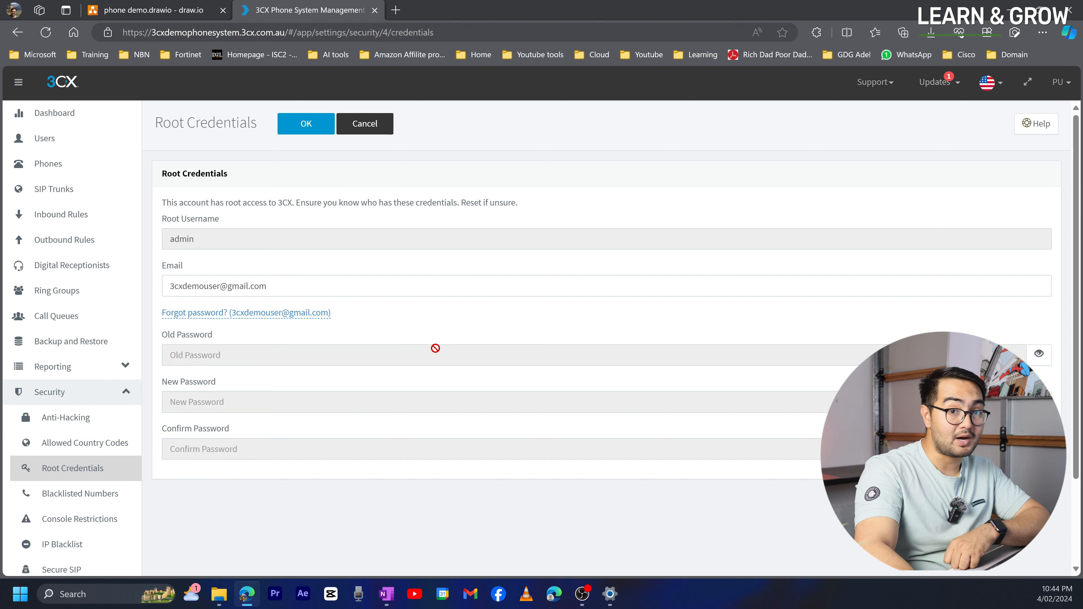
- Reveal the Advanced pages: Call Flow Apps, Contacts, Fax, Fax Server, FXS/DECT, Hotdesking
scroll(76, 489, down, 3)
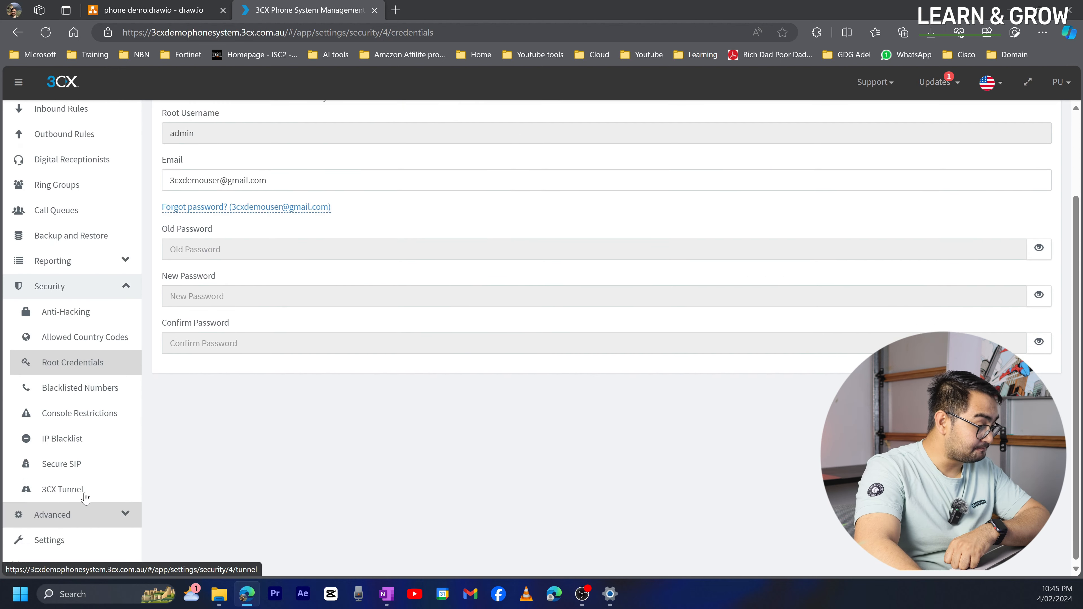
click(81, 513)
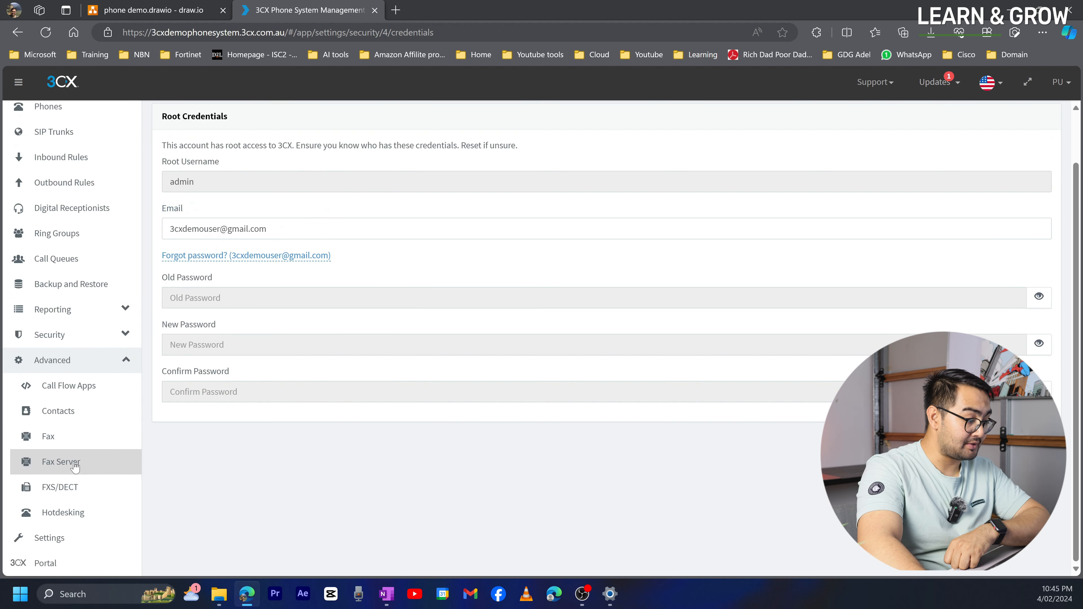
- Browse the Settings tiles, then nudge the draw.io call-flow diagram's title heading
click(50, 545)
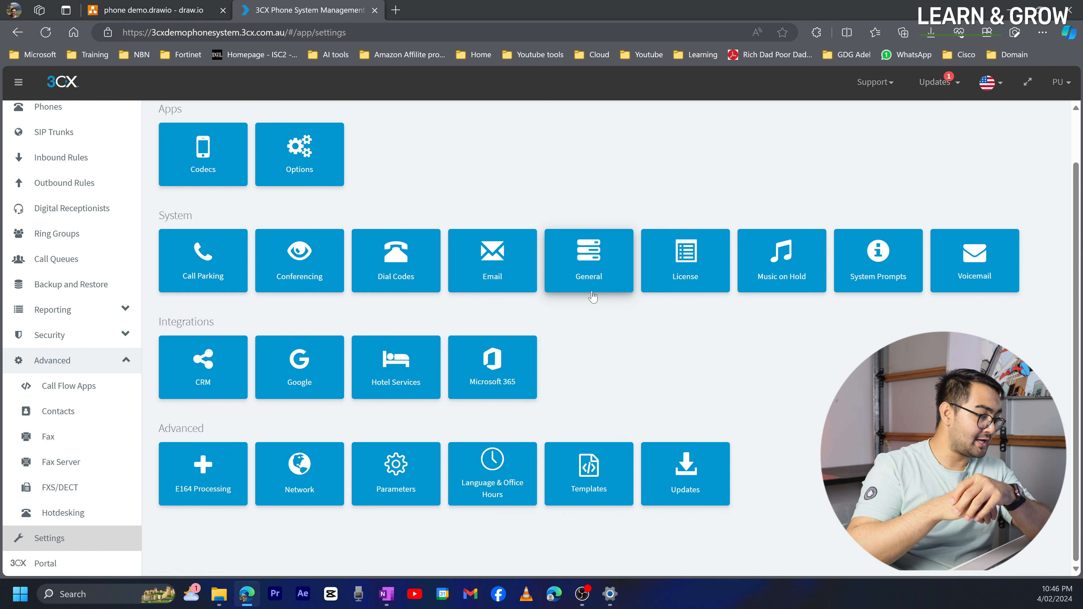
scroll(420, 120, up, 2)
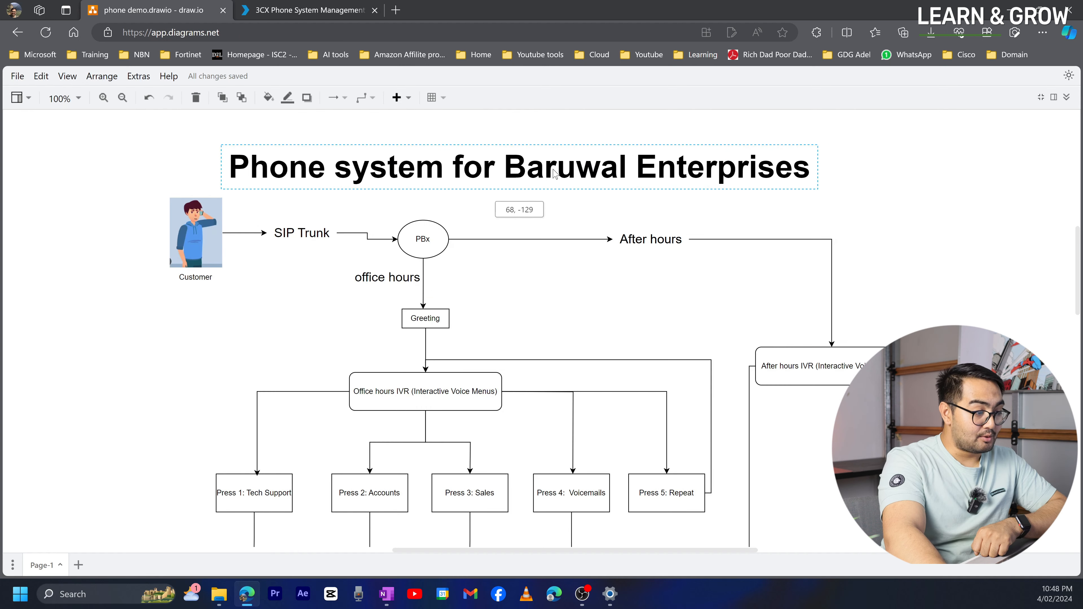
mouse_move(509, 169)
mouse_down()
mouse_move(521, 165)
mouse_move(512, 161)
mouse_up()
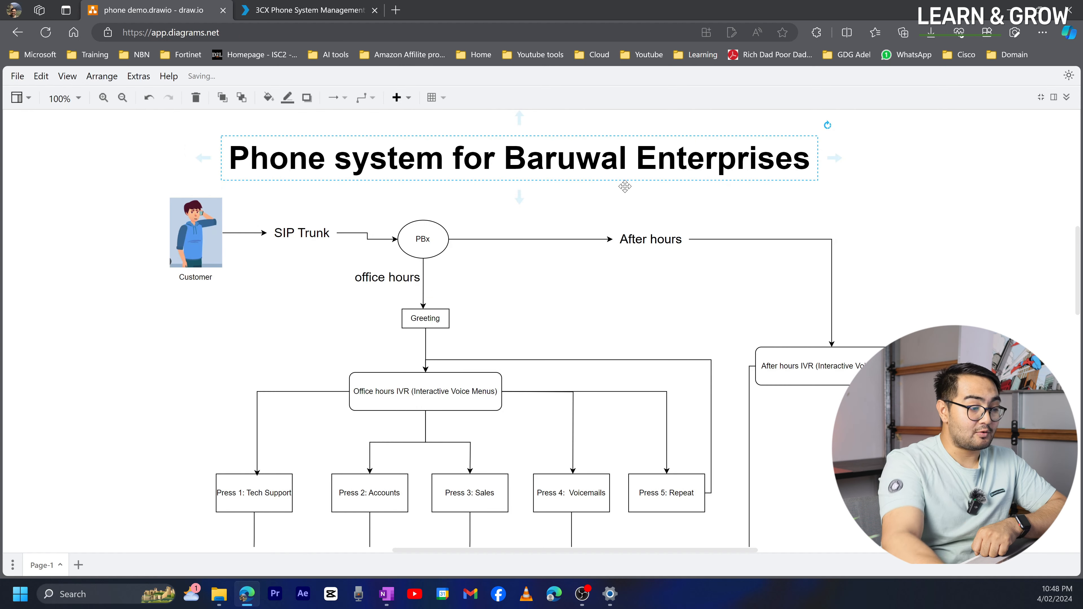
scroll(368, 310, down, 2)
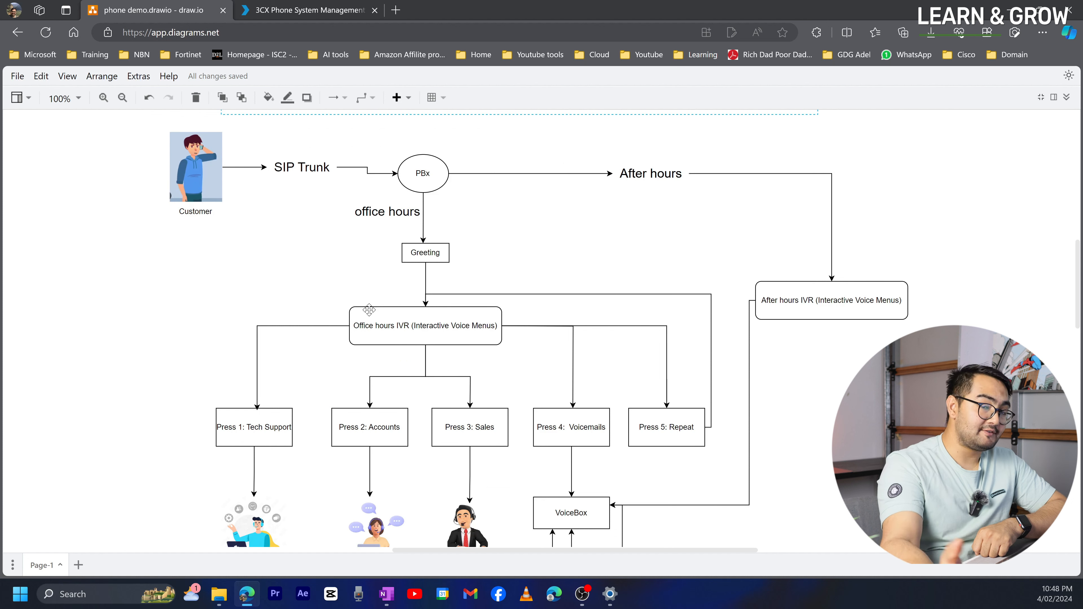
scroll(366, 303, down, 2)
scroll(366, 302, down, 2)
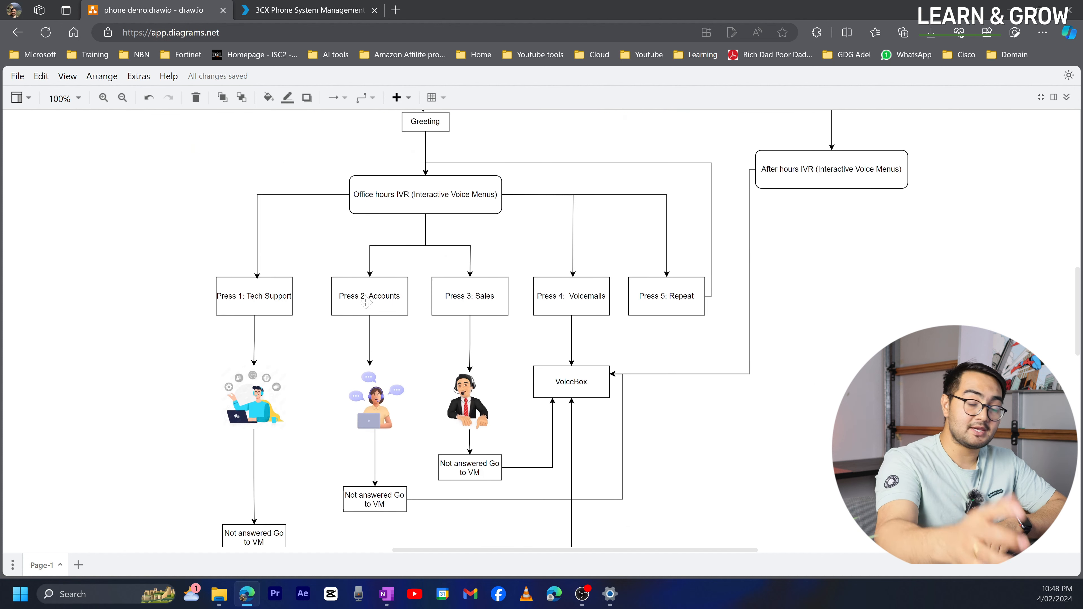
scroll(316, 310, down, 2)
scroll(327, 314, up, 4)
scroll(329, 319, up, 2)
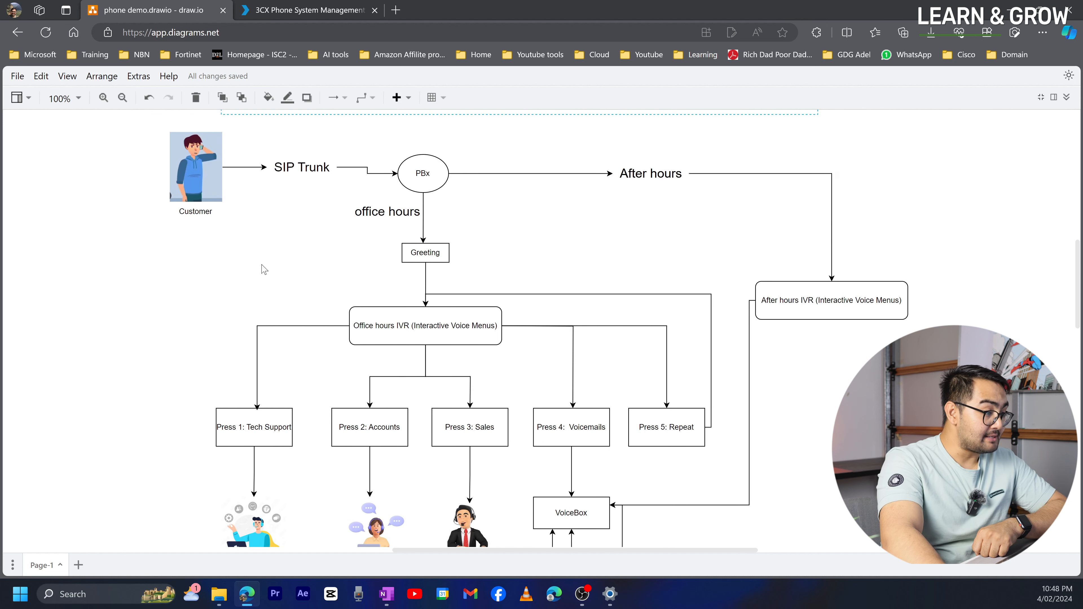
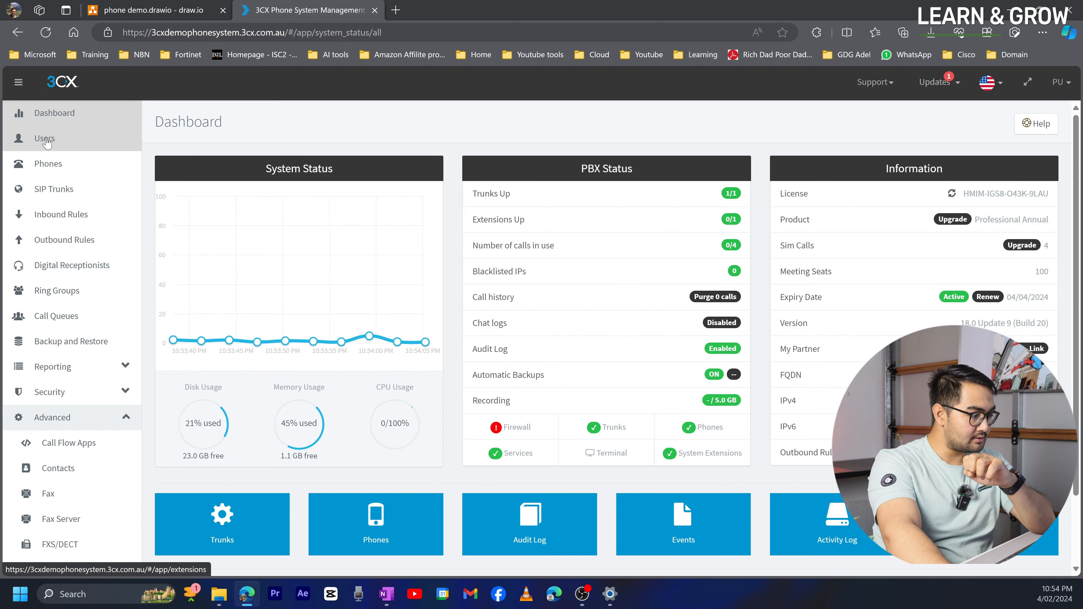
- From the Users list, open a new user form and keep its suggested extension number 1001
click(46, 141)
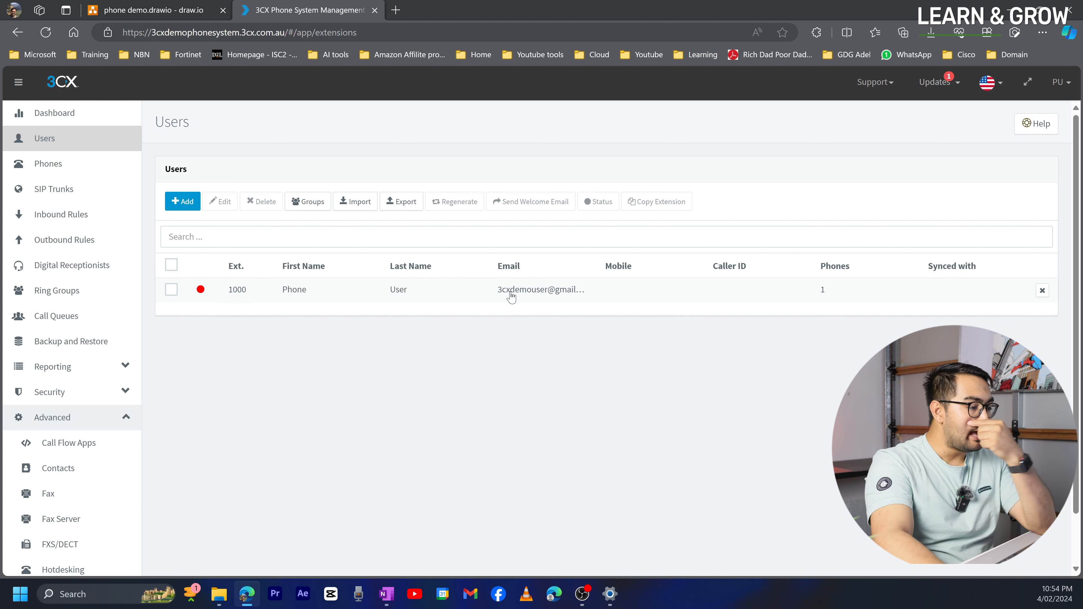
click(181, 204)
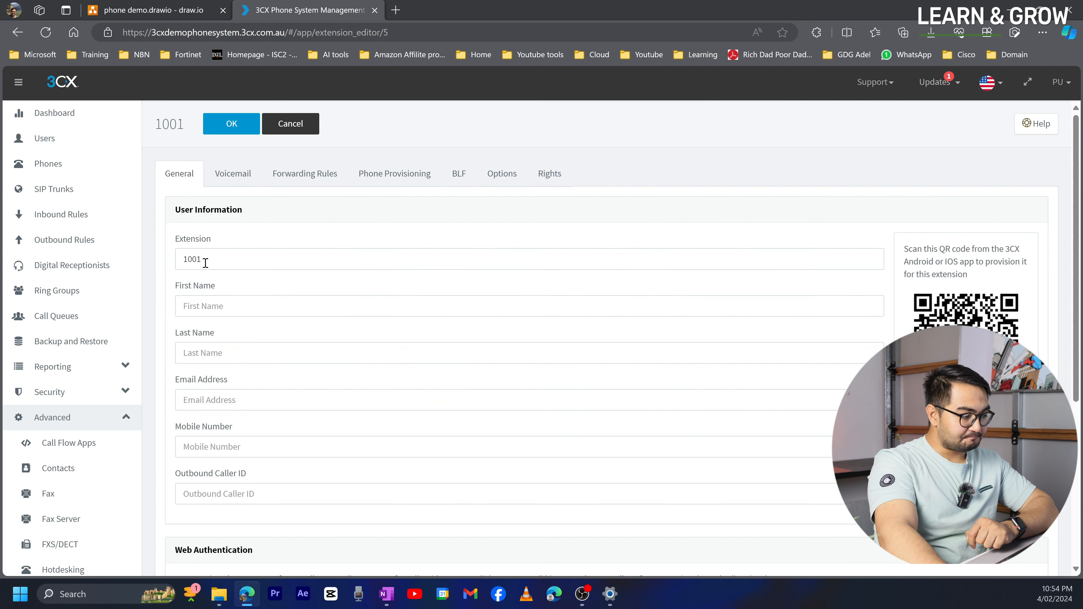
drag(205, 263, 180, 259)
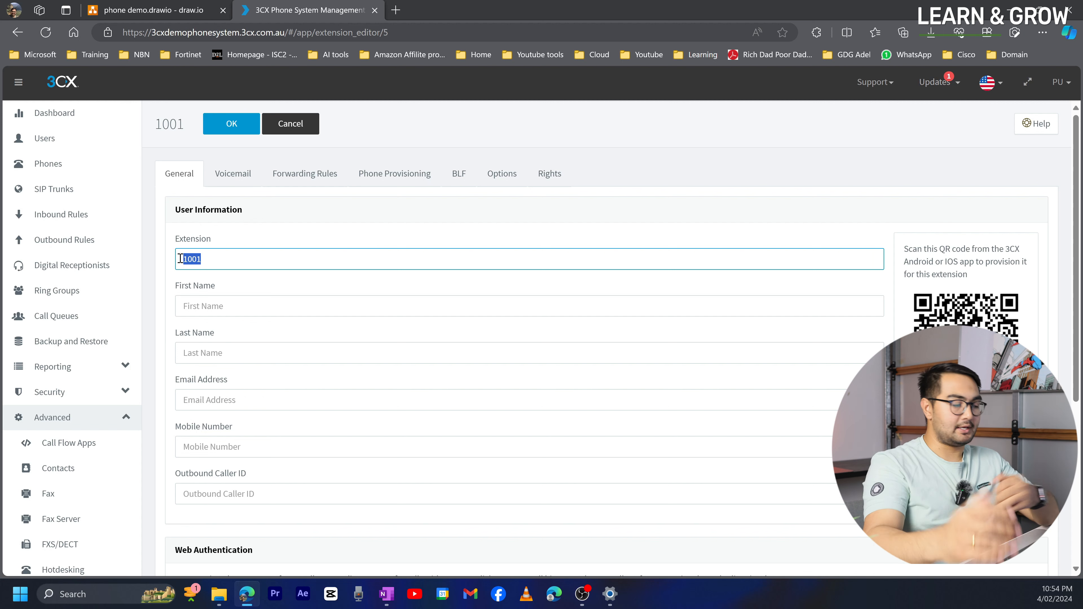
click(248, 258)
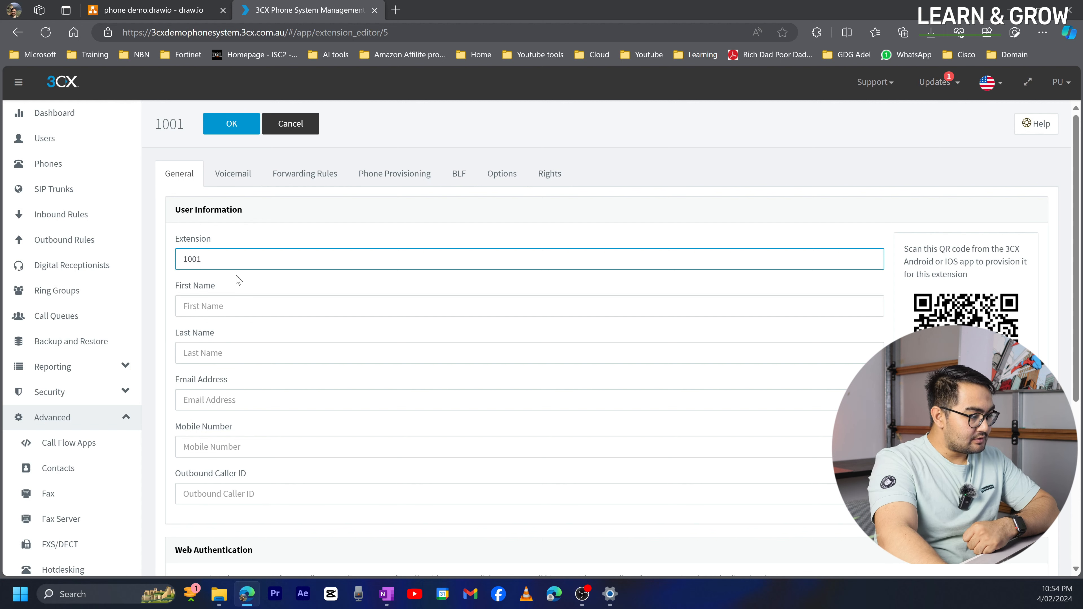
- Enter first name IT and last name User1 for extension 1001
click(223, 304)
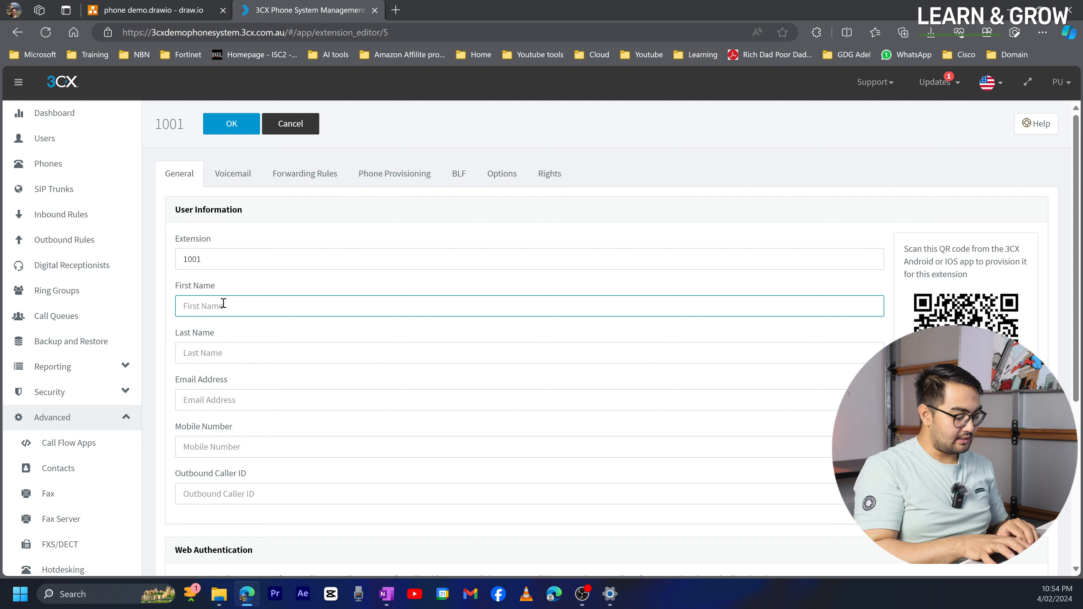
text(U)
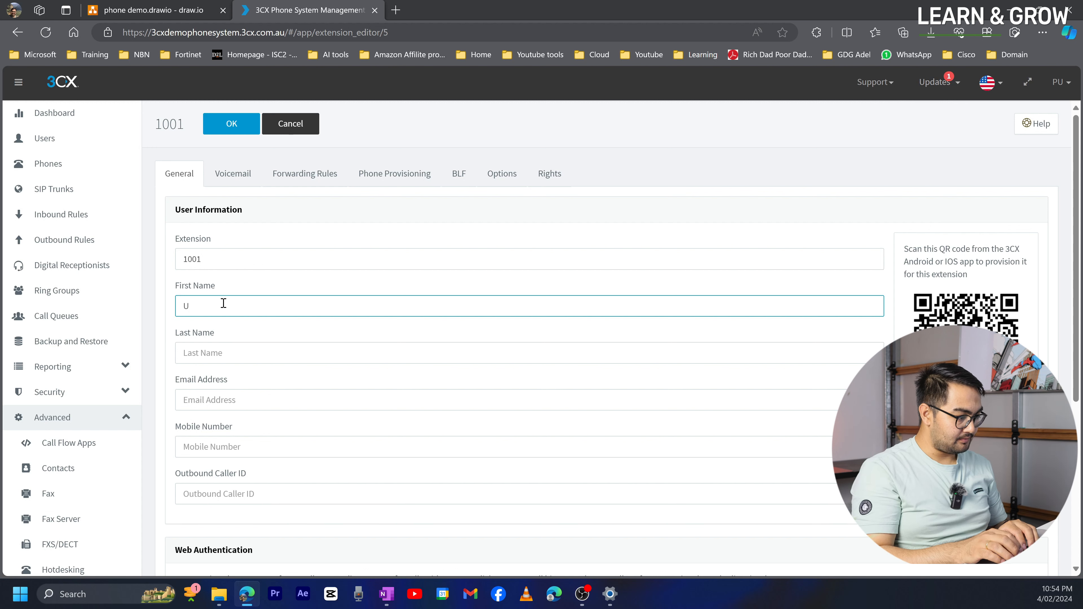
key(BackSpace)
text(IT)
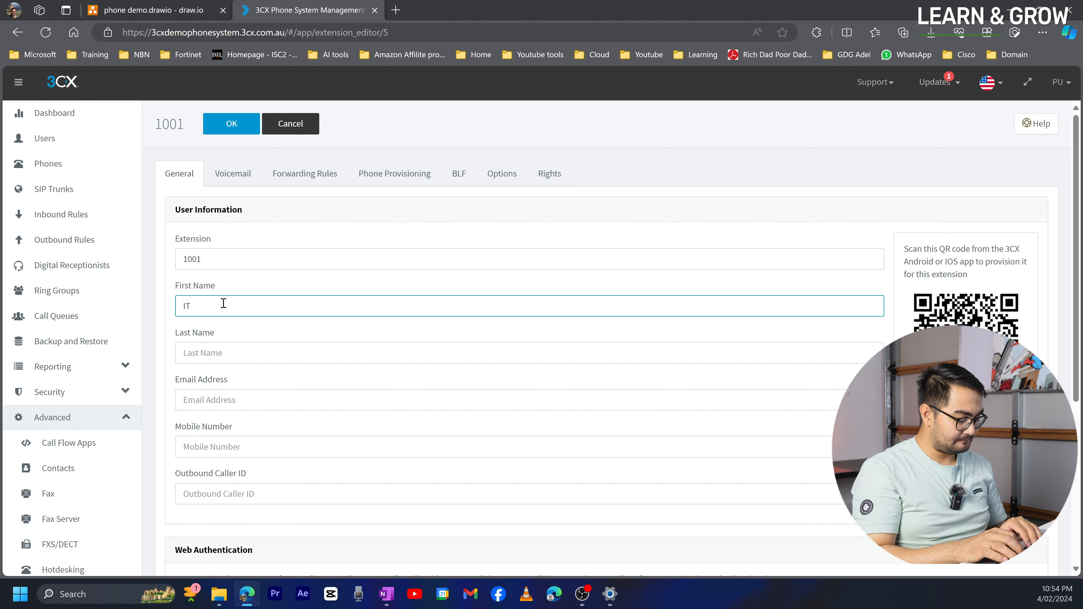
key(Tab)
text(USer)
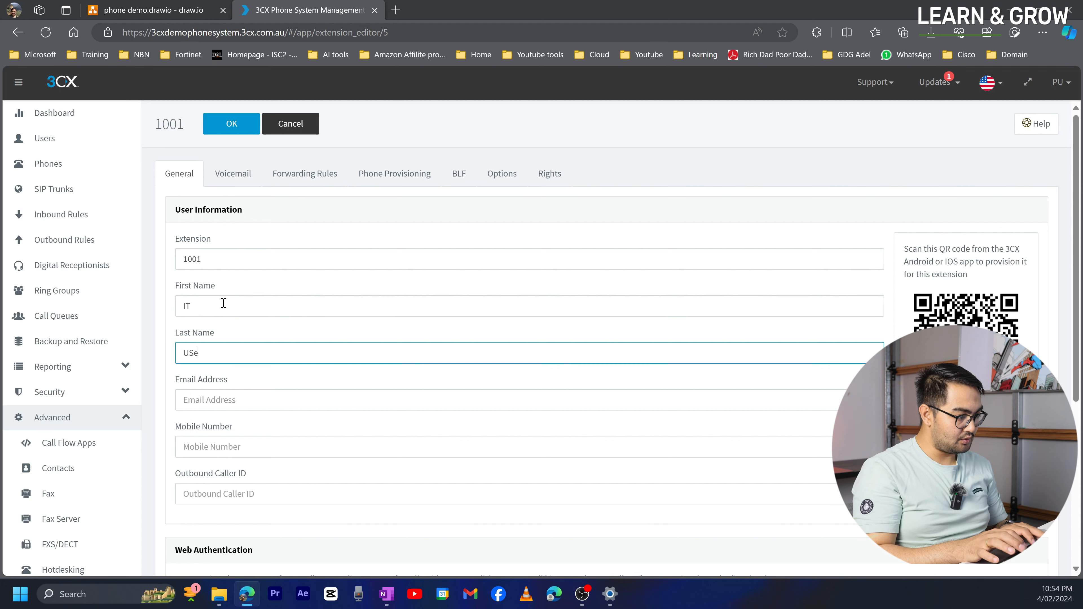
key(BackSpace)
key(BackSpace)
key(BackSpace)
text(ser)
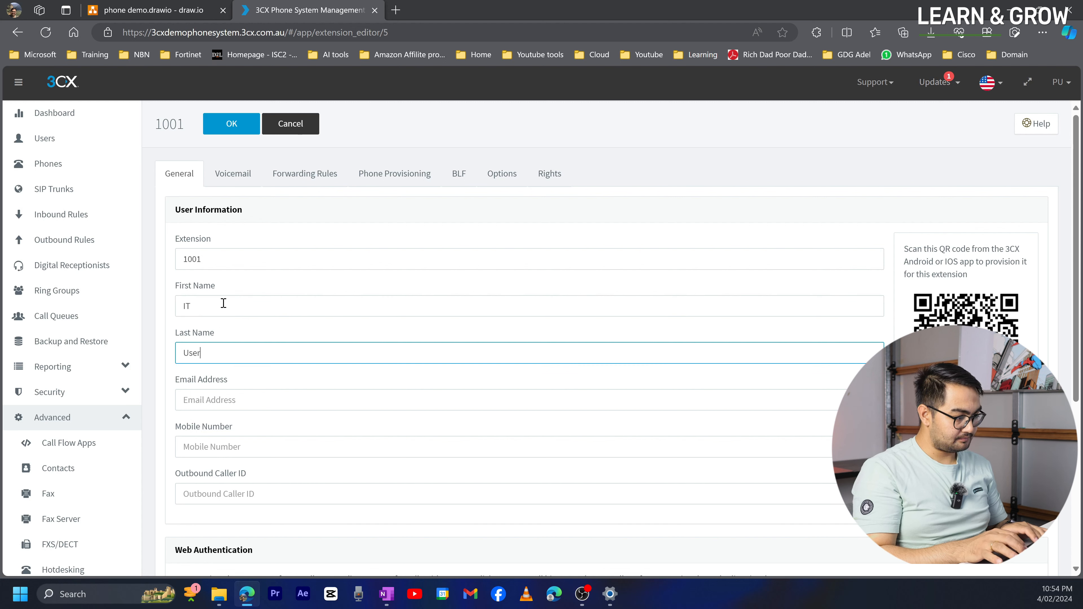
text(1)
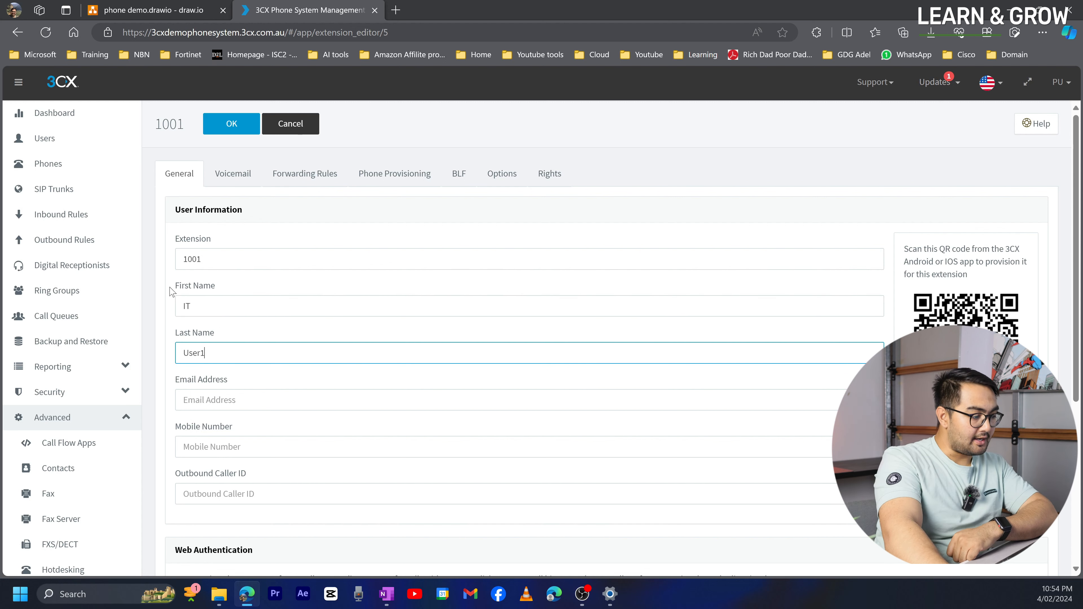
- Fill in the user's Gmail e-mail address and save extension 1001
scroll(218, 386, down, 2)
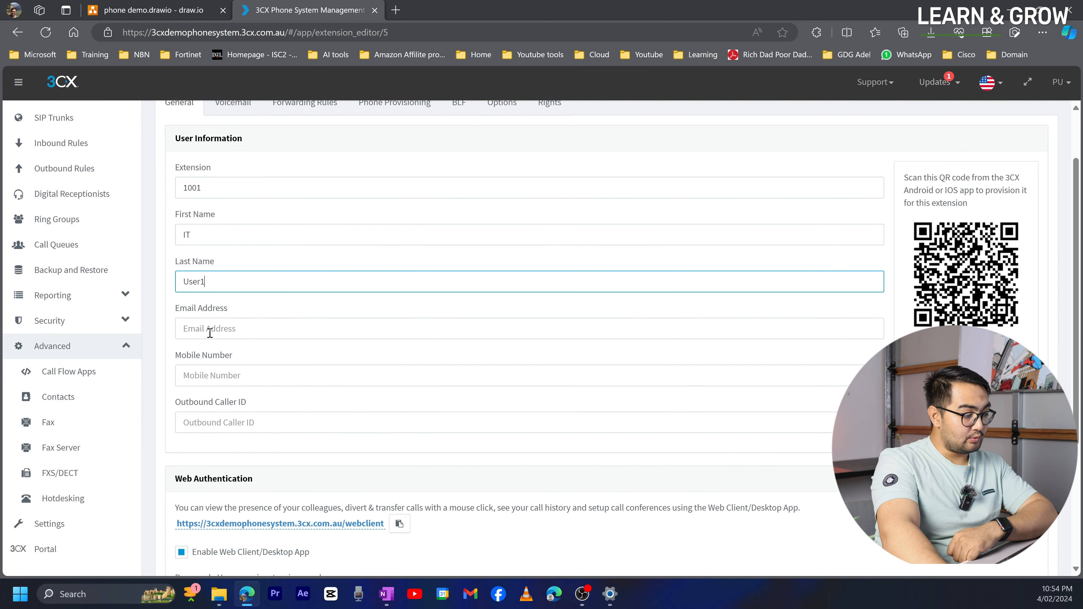
click(210, 332)
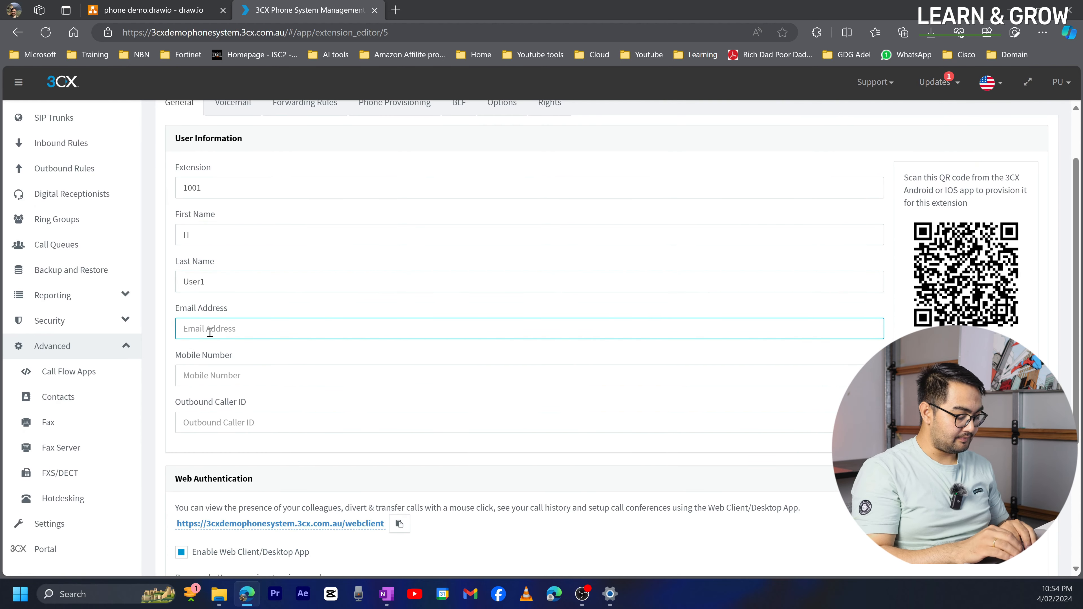
text(Userin)
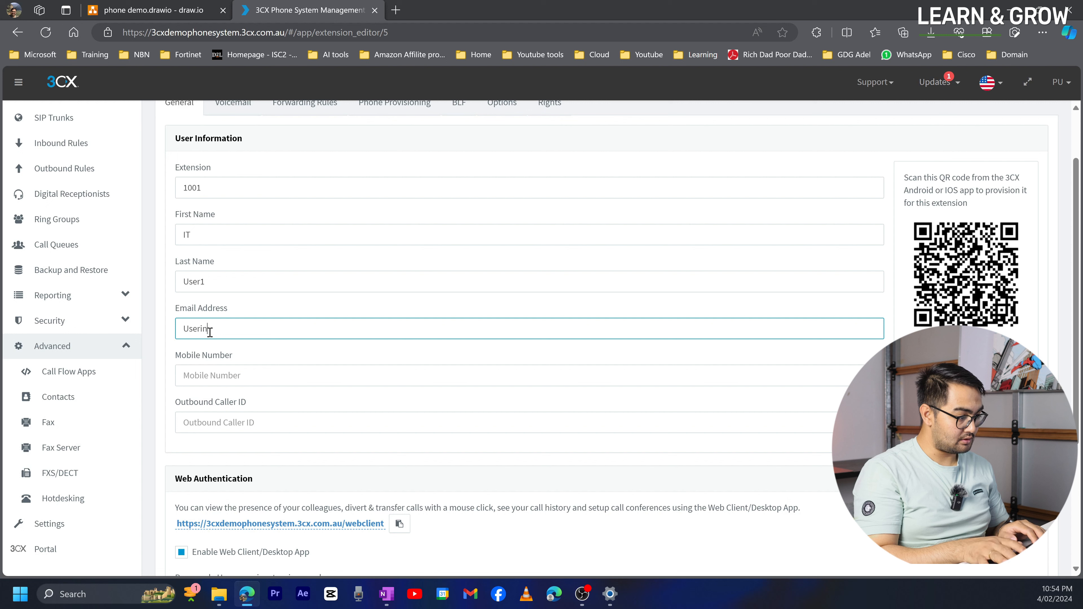
key(BackSpace)
key(BackSpace)
key(BackSpace)
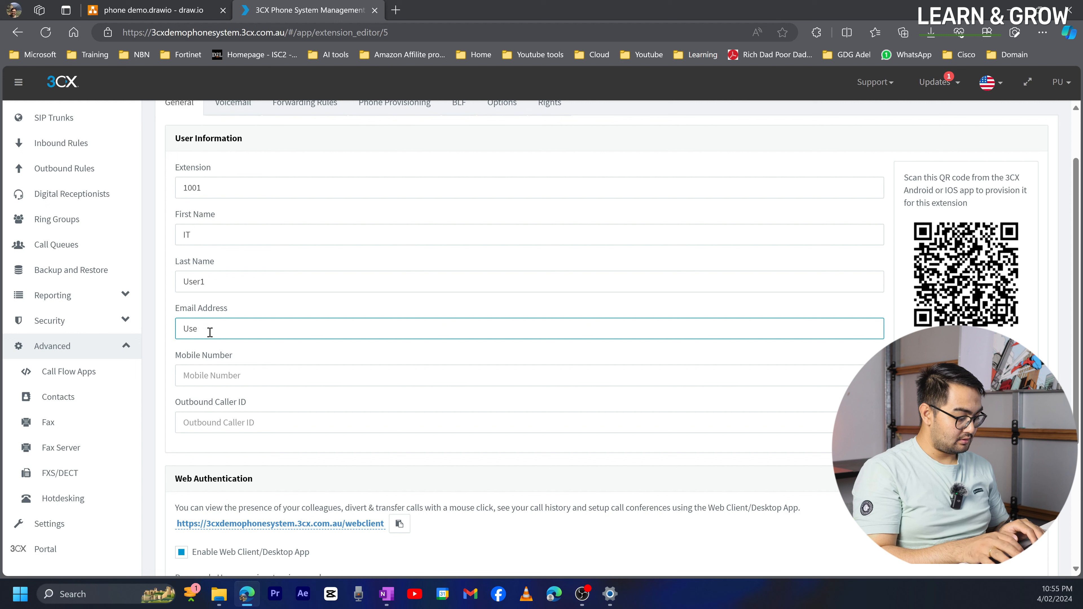
key(BackSpace)
key(BackSpace)
key(BackSpace)
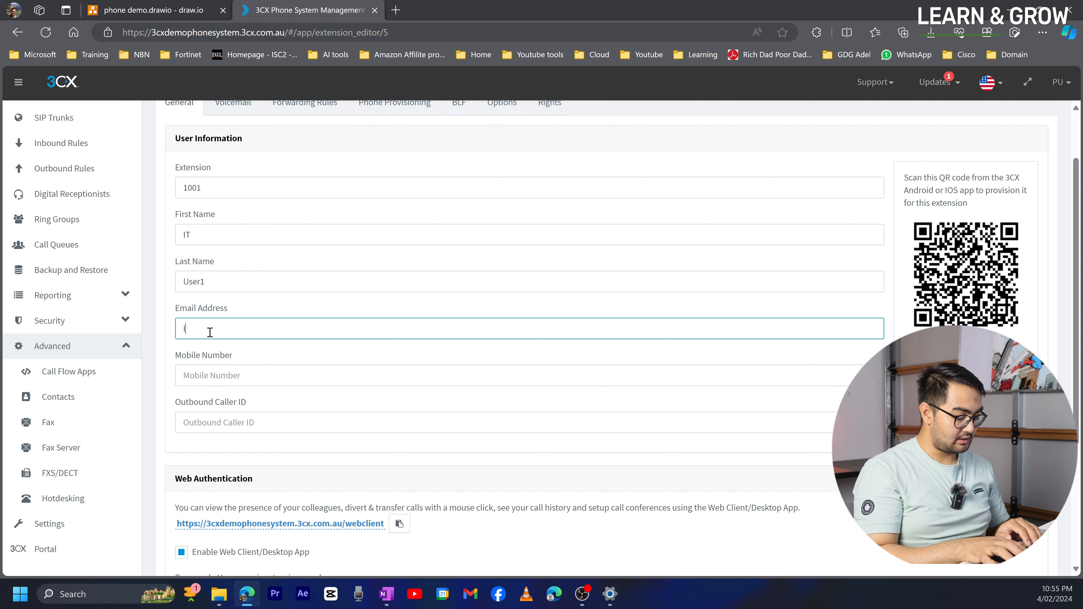
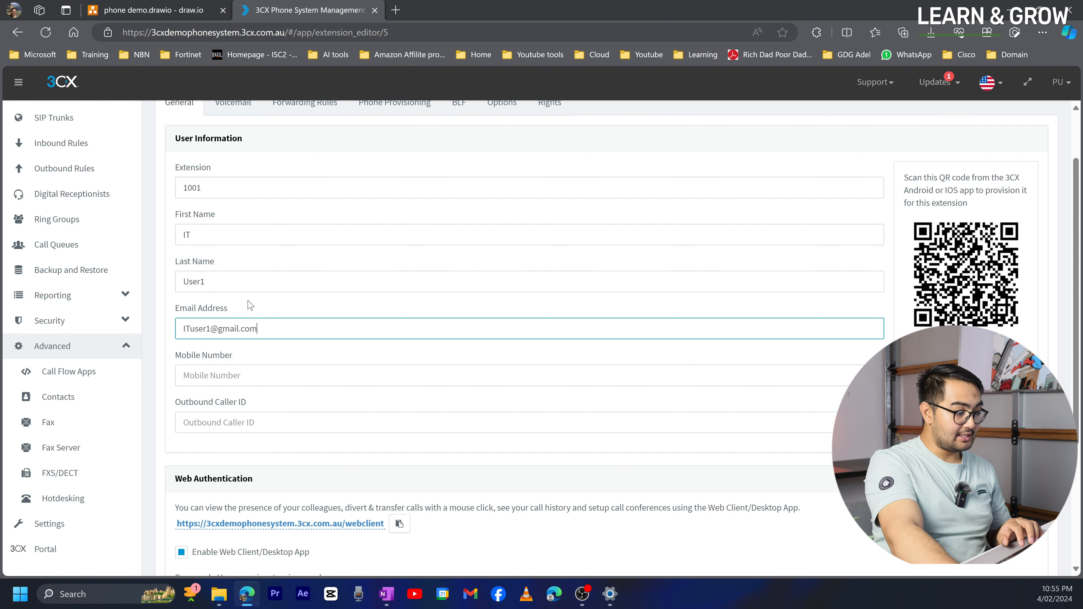
drag(268, 329, 144, 335)
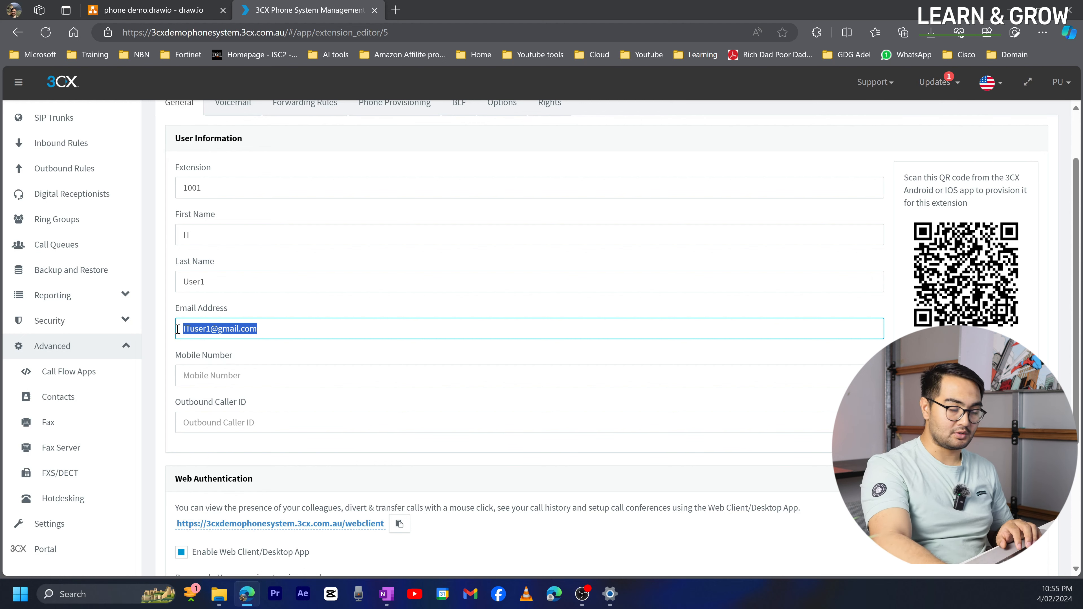
scroll(238, 420, down, 4)
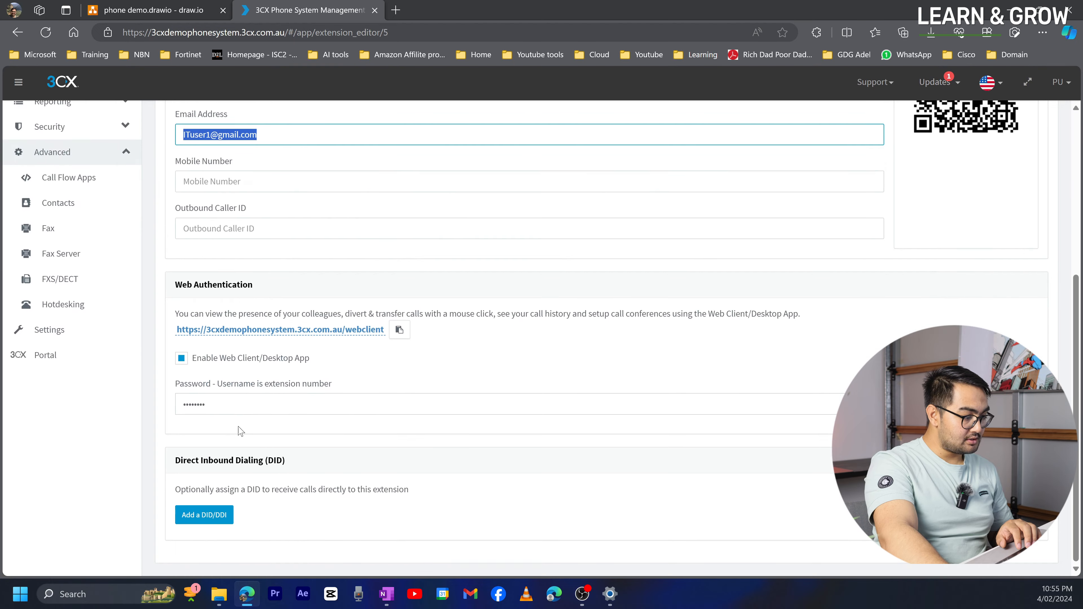
scroll(247, 384, up, 6)
click(231, 123)
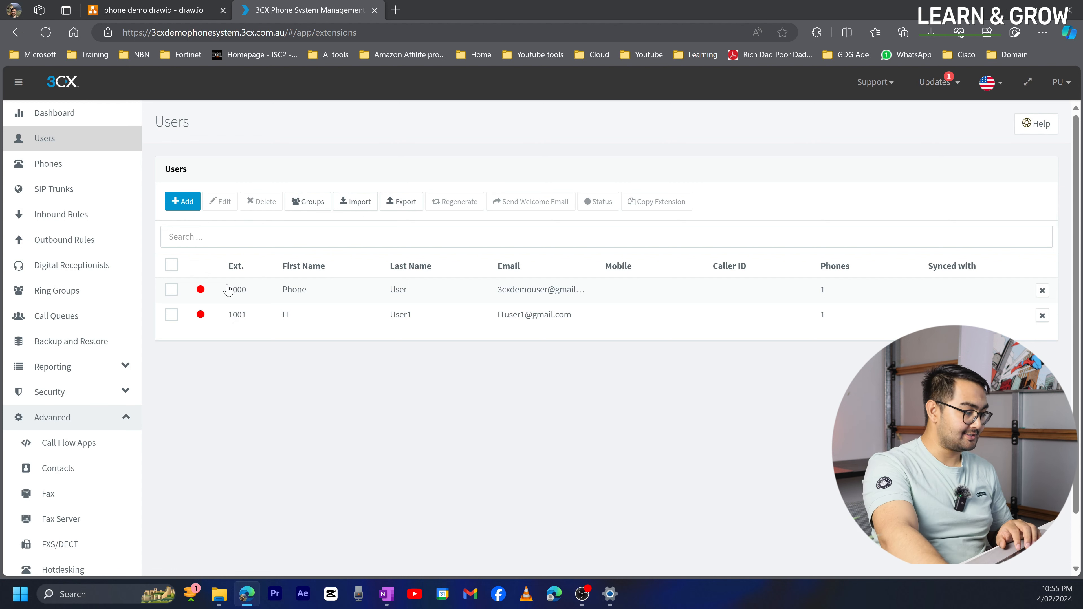
click(215, 308)
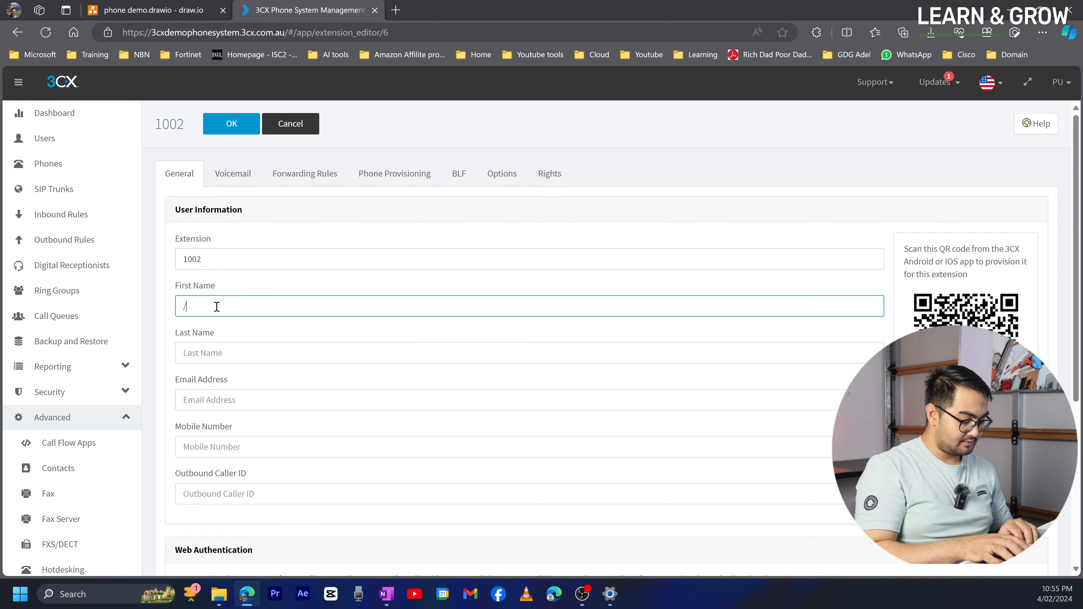
key(Tab)
- Add extensions 1003 and 1004 for Sales User3 and Sales User4, each with an e-mail
key(Tab)
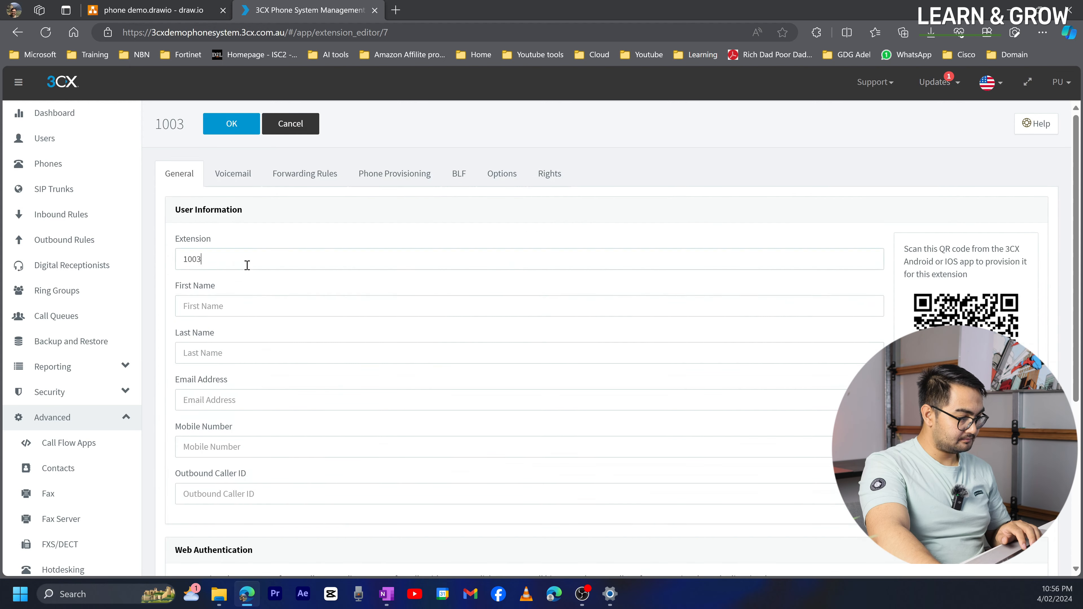
click(252, 304)
text(Sales)
key(Tab)
text(User3)
key(Tab)
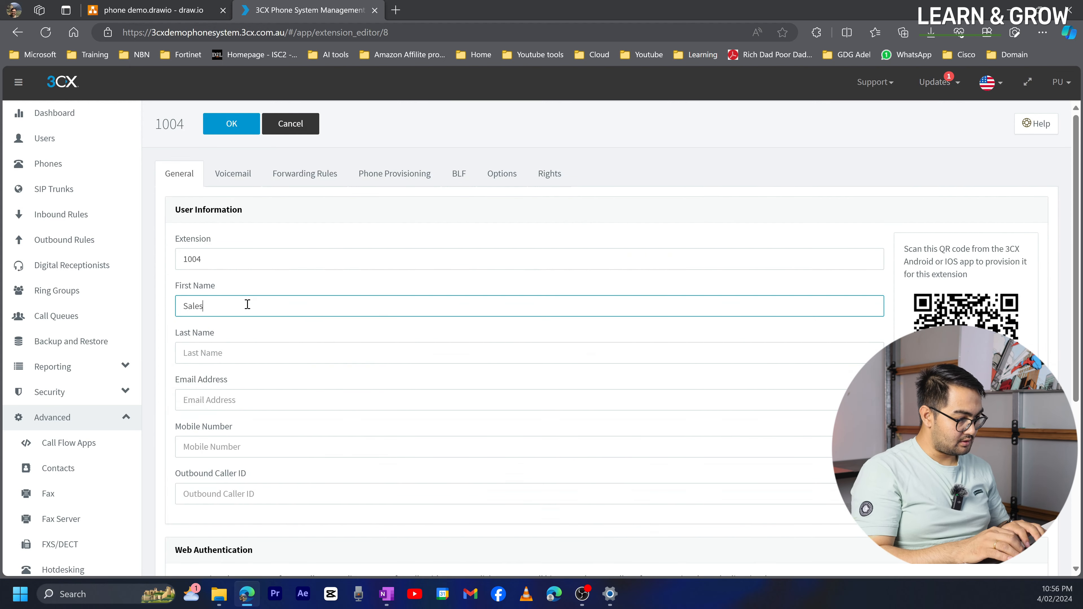
- Add extension 1005 for Accounts User5 with its e-mail address
key(Tab)
text(User4)
key(Tab)
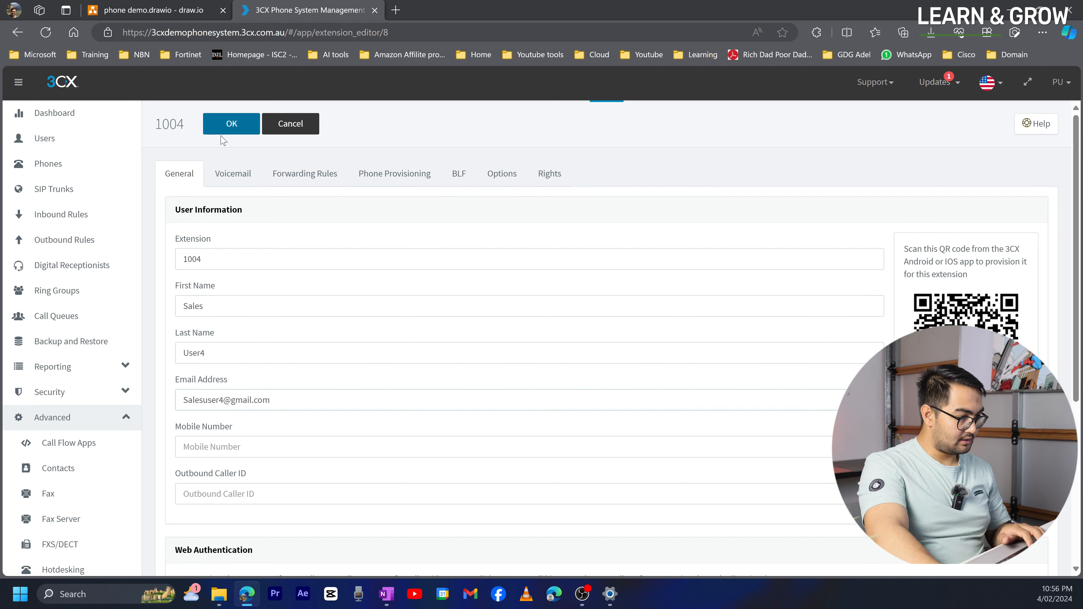
click(226, 128)
click(261, 302)
text(Accounts)
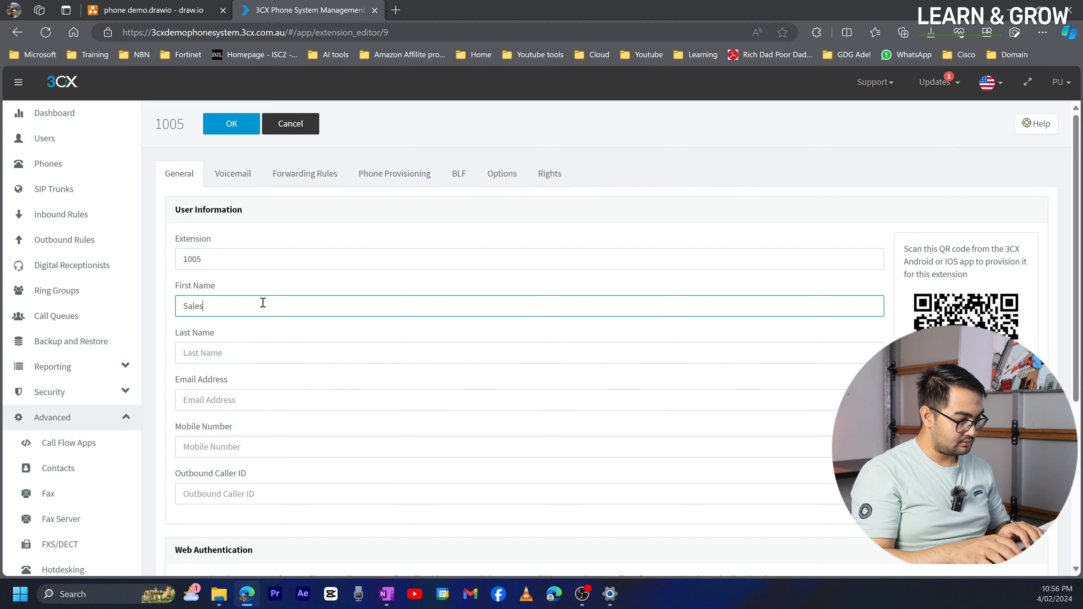
key(Tab)
text(User5)
key(Tab)
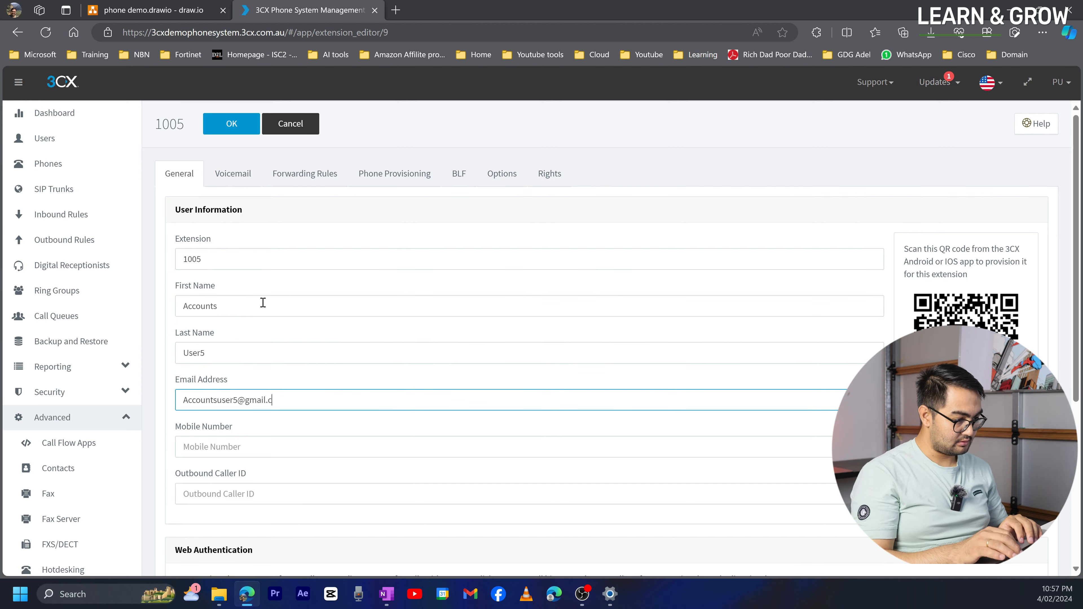
key(Return)
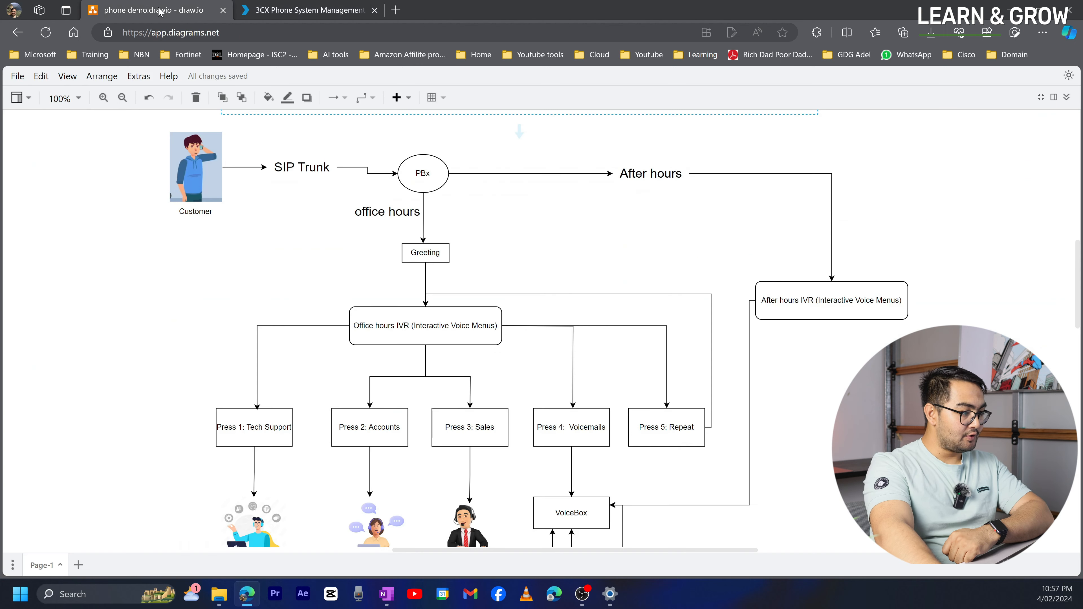
click(160, 11)
click(266, 440)
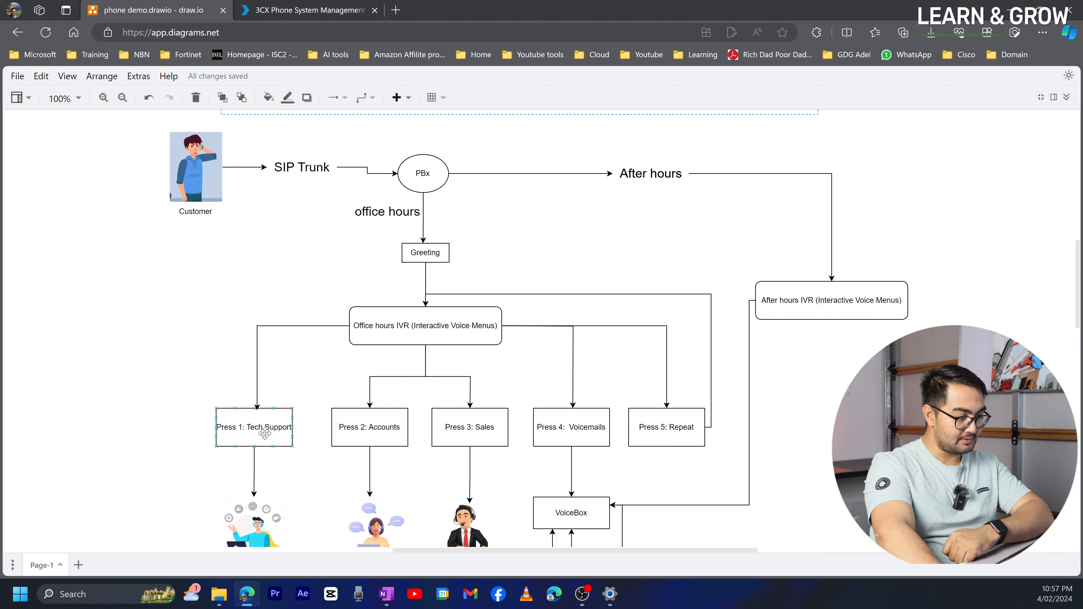
click(474, 430)
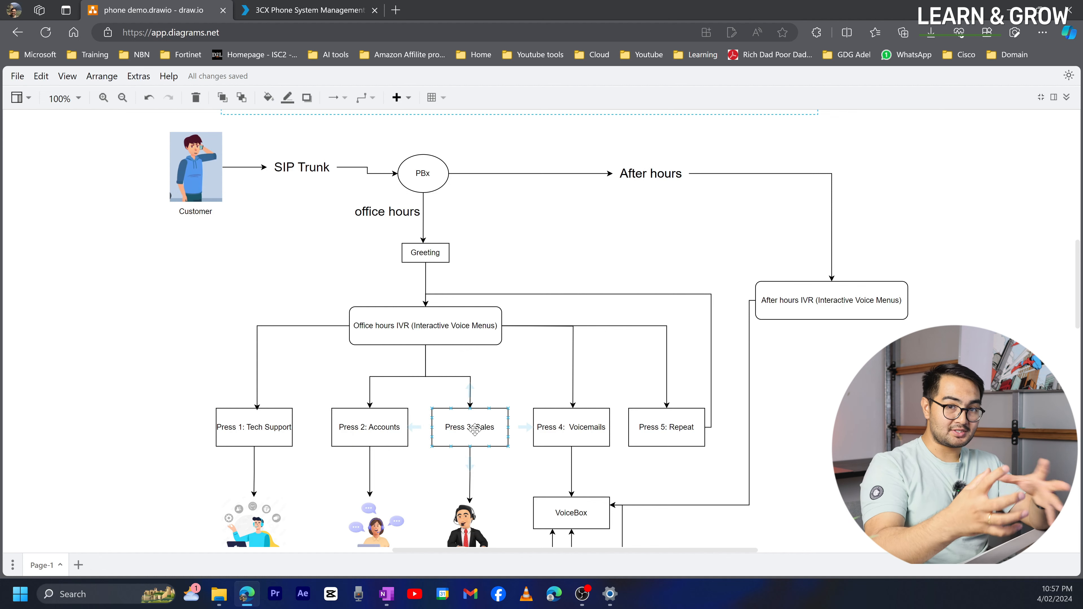
click(317, 10)
click(181, 4)
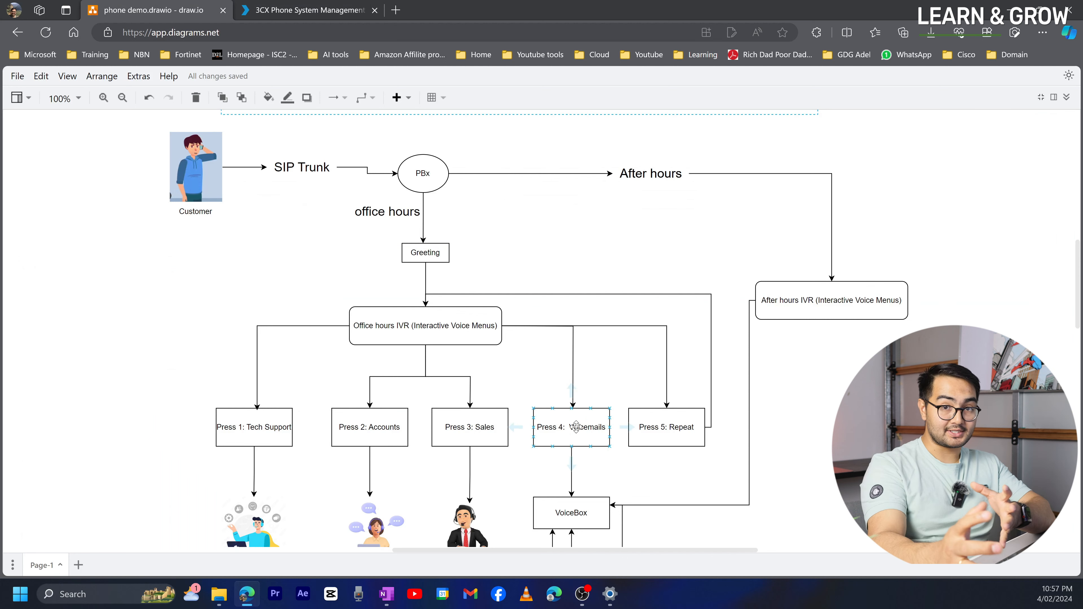
click(304, 11)
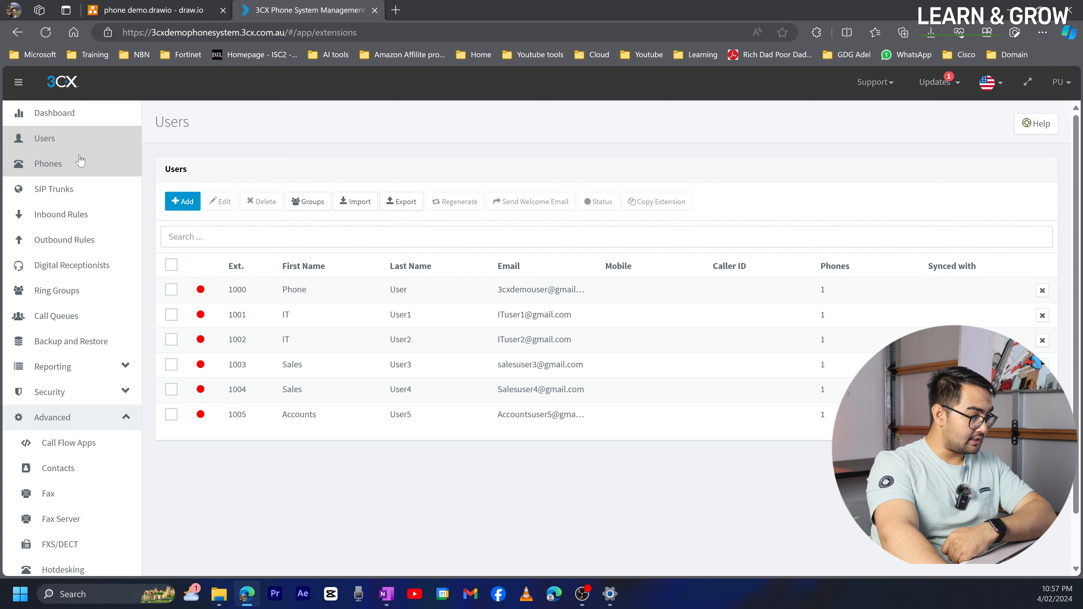
- Create extension 1006 with first name Voicemail, last name User6 and a Gmail address
click(188, 208)
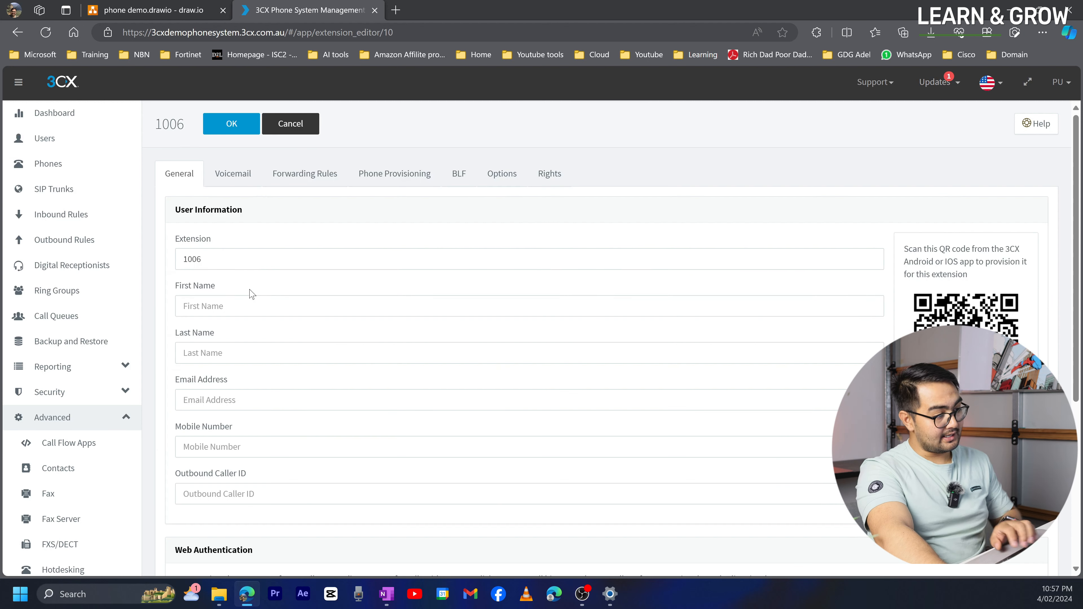
click(252, 301)
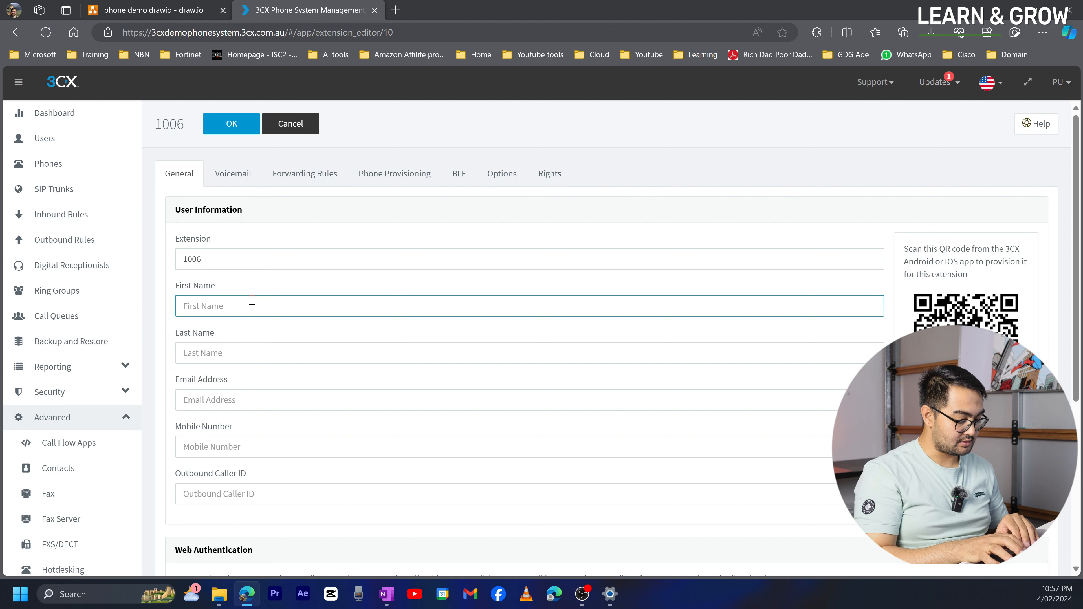
text(Voicem)
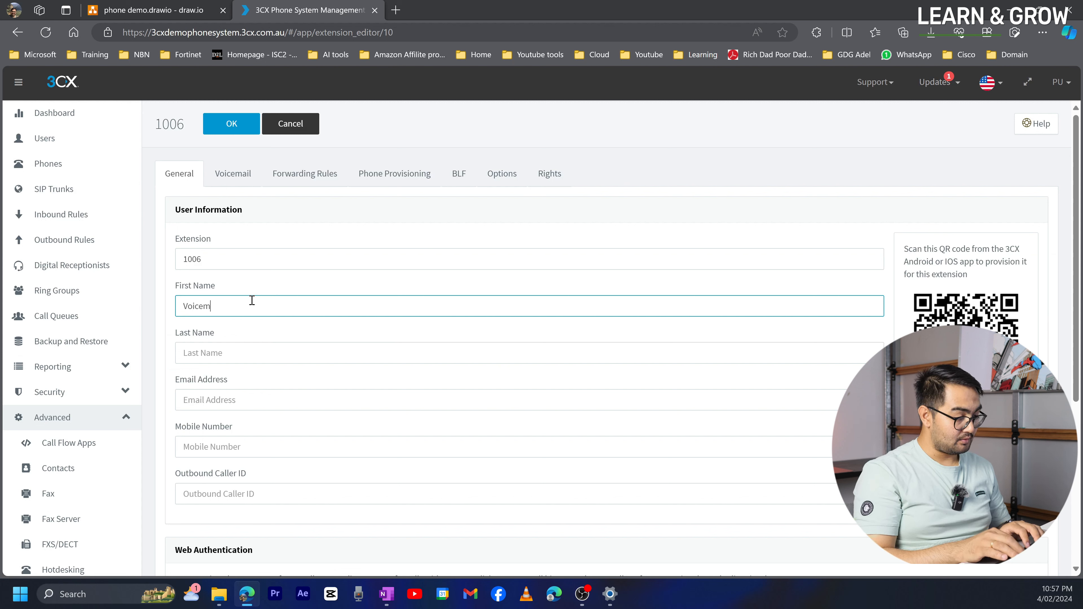
text(ail)
key(Tab)
text(User)
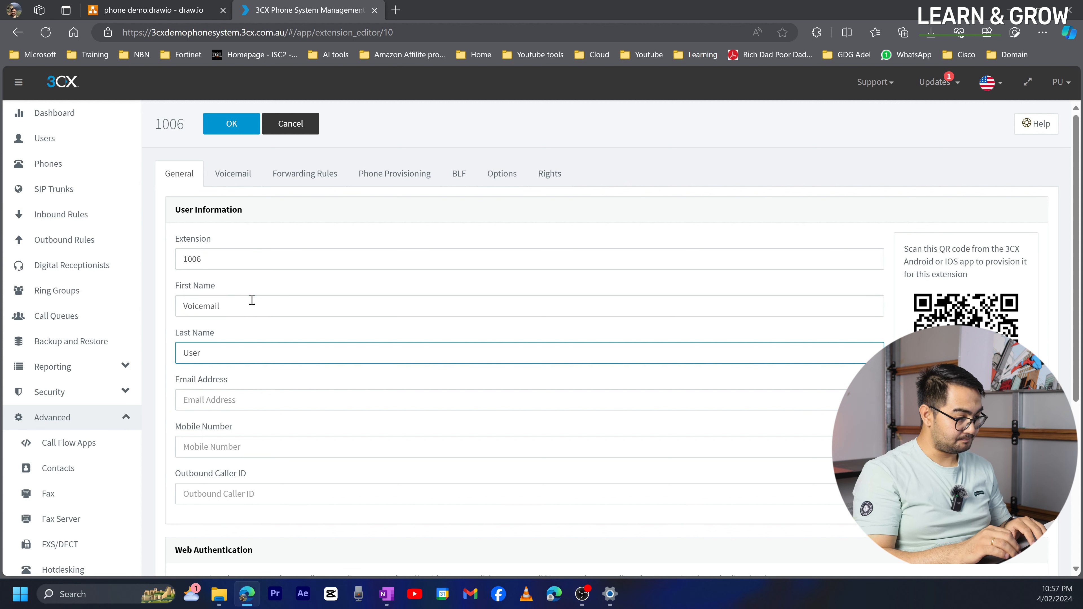
text(6)
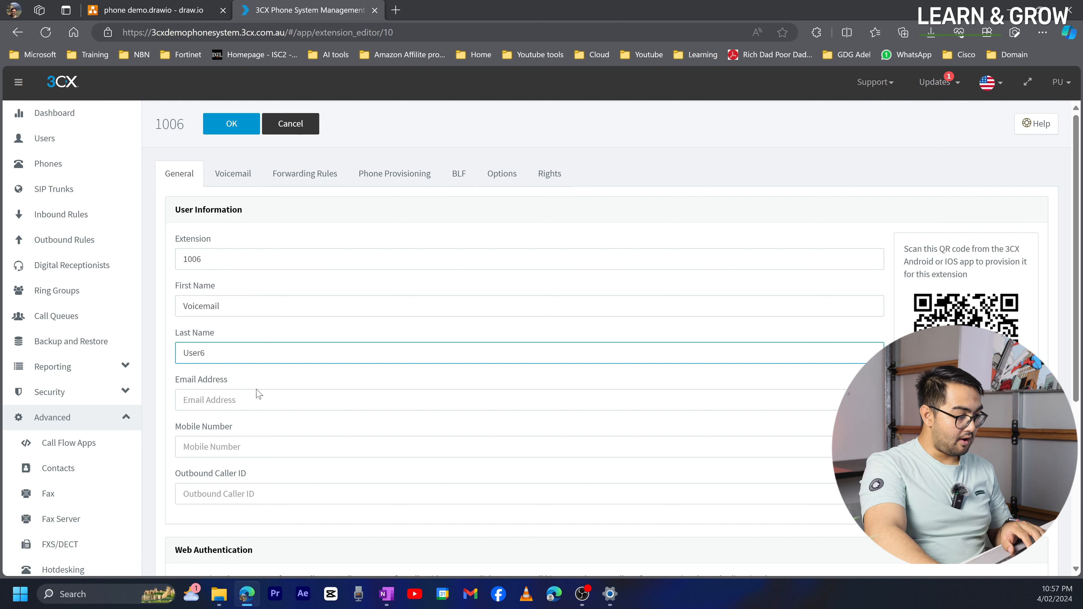
click(254, 400)
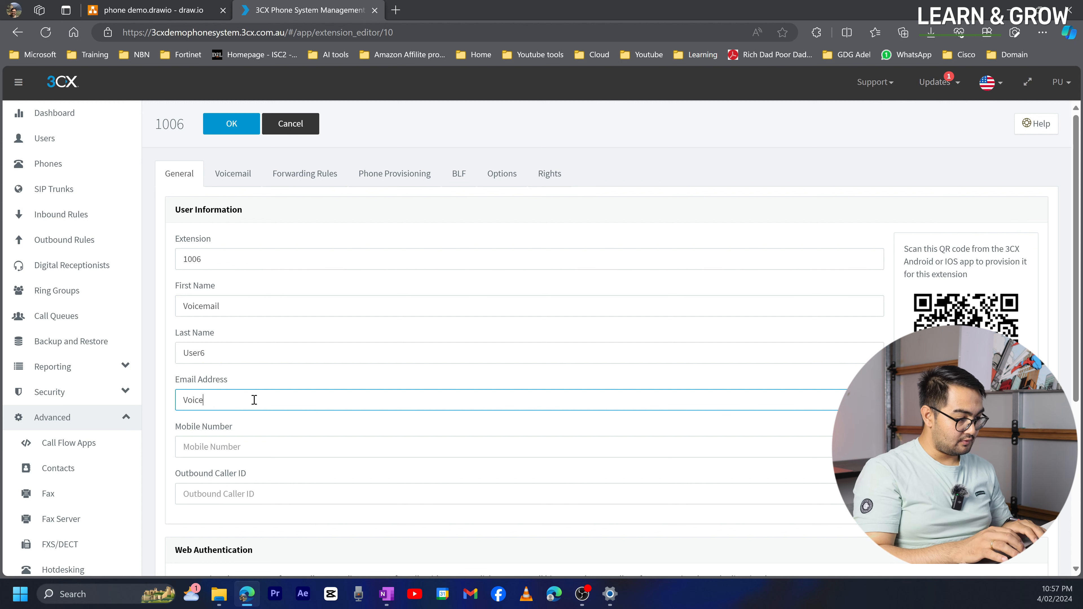
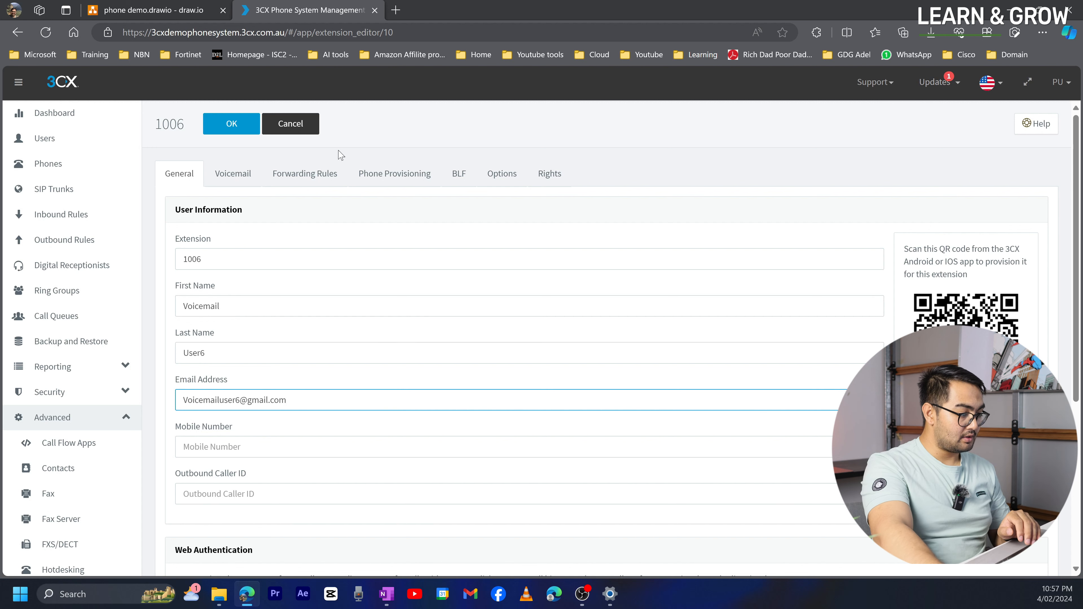
click(231, 124)
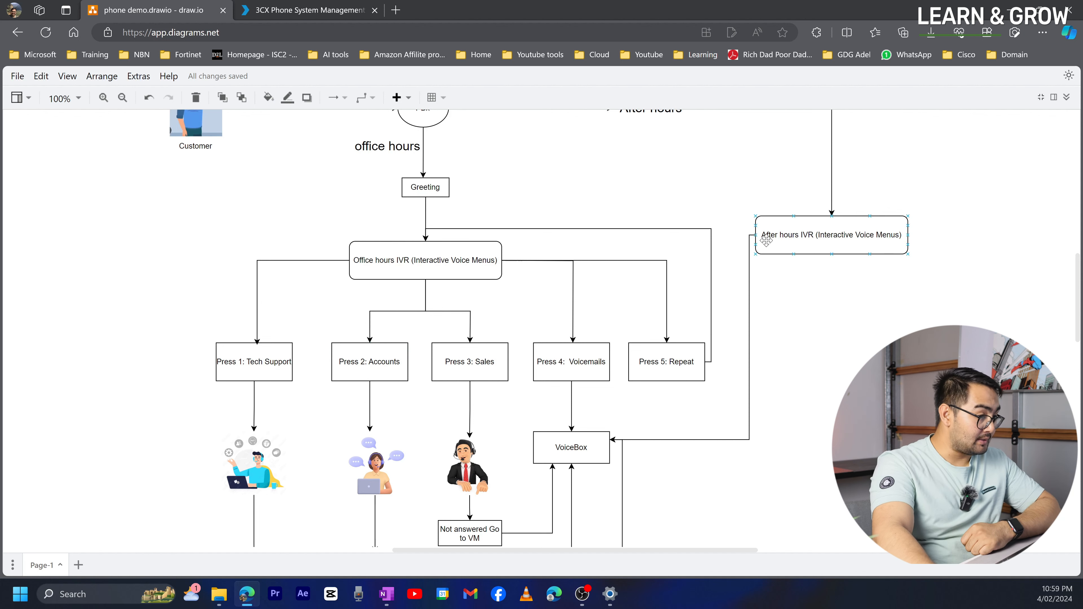
- Switch from the draw.io diagram back to the 3CX Phone System Management browser tab
click(316, 11)
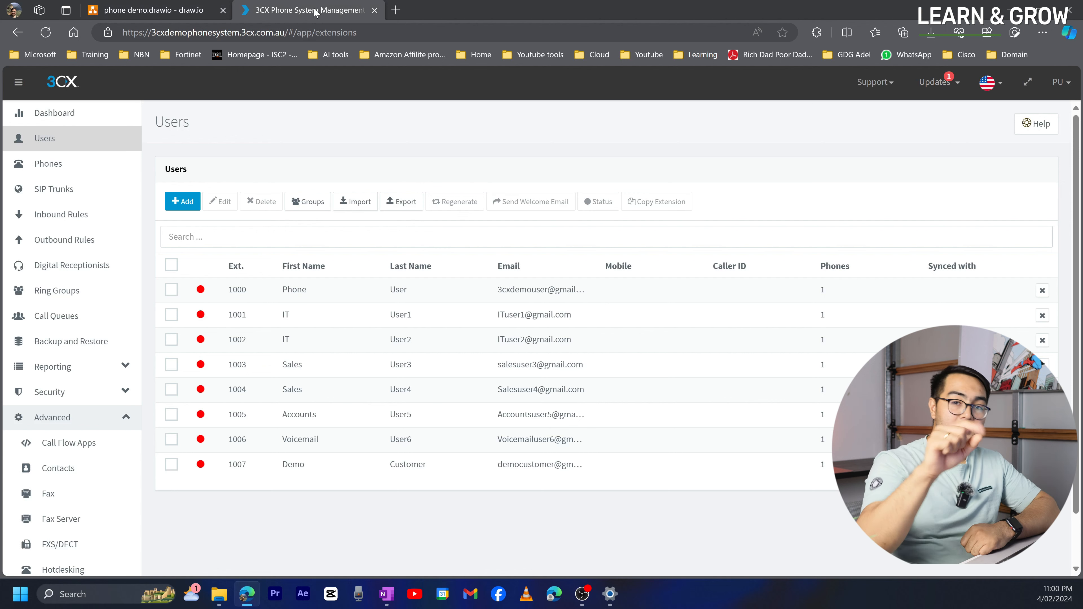
- Go to the Call Queues page
click(77, 317)
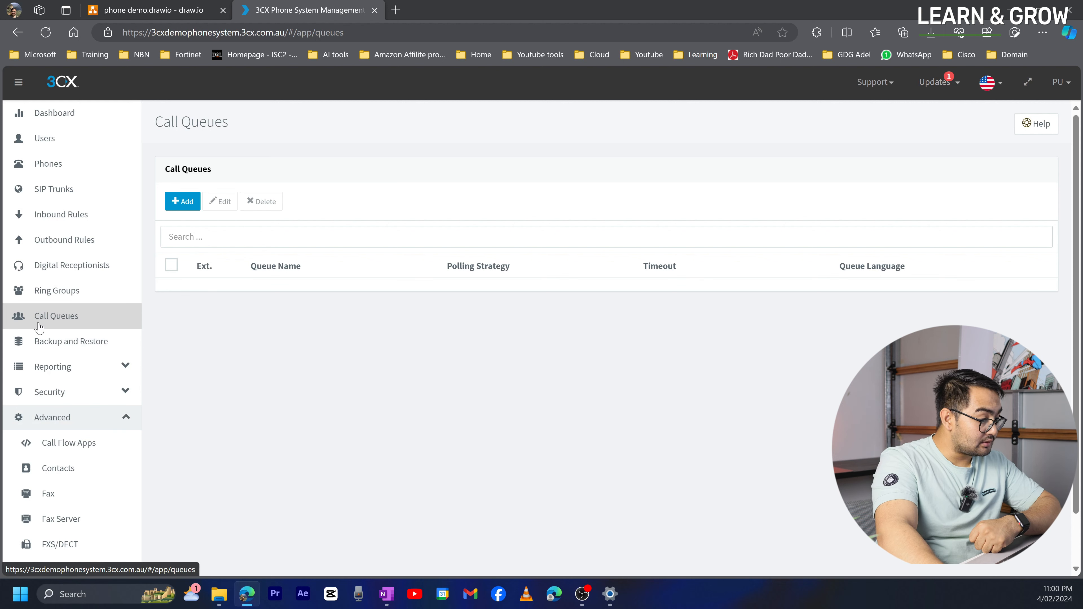
- Start a new call queue named IT on extension 8000 and review its general settings
click(183, 201)
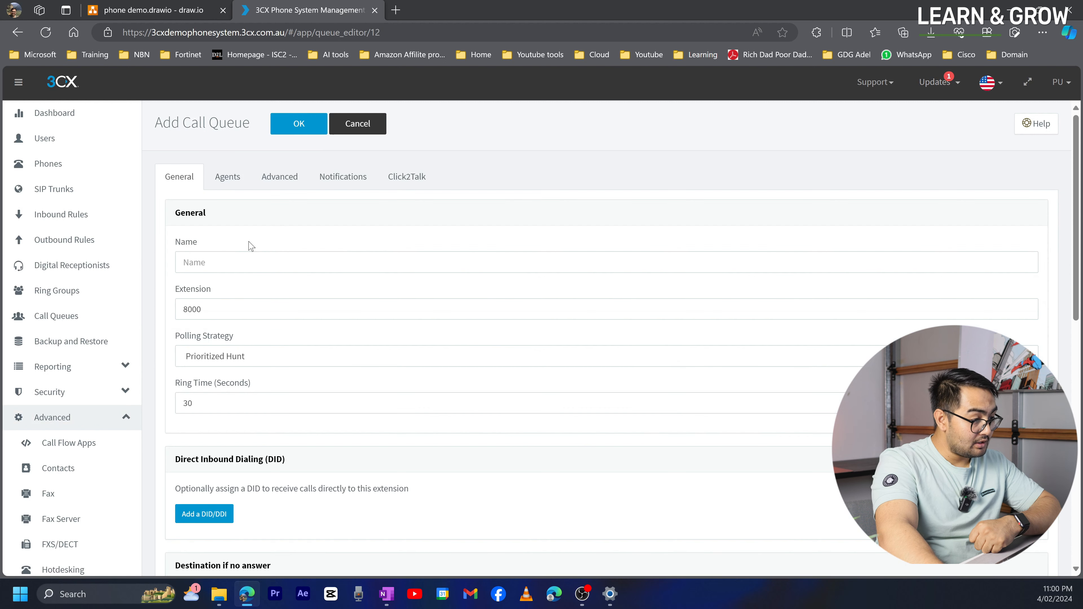
click(205, 262)
text(IT)
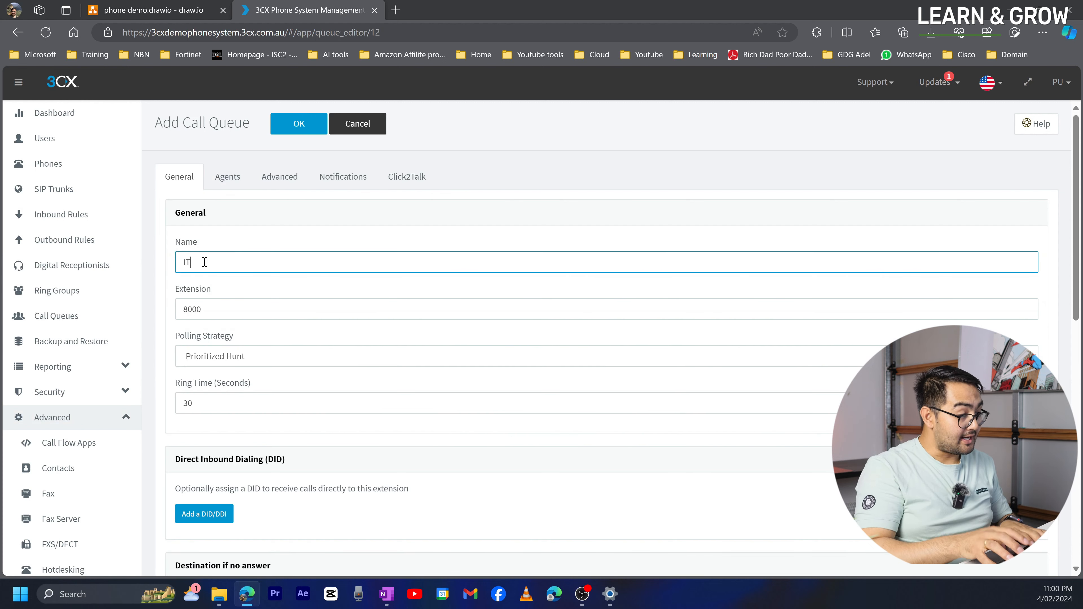
click(225, 304)
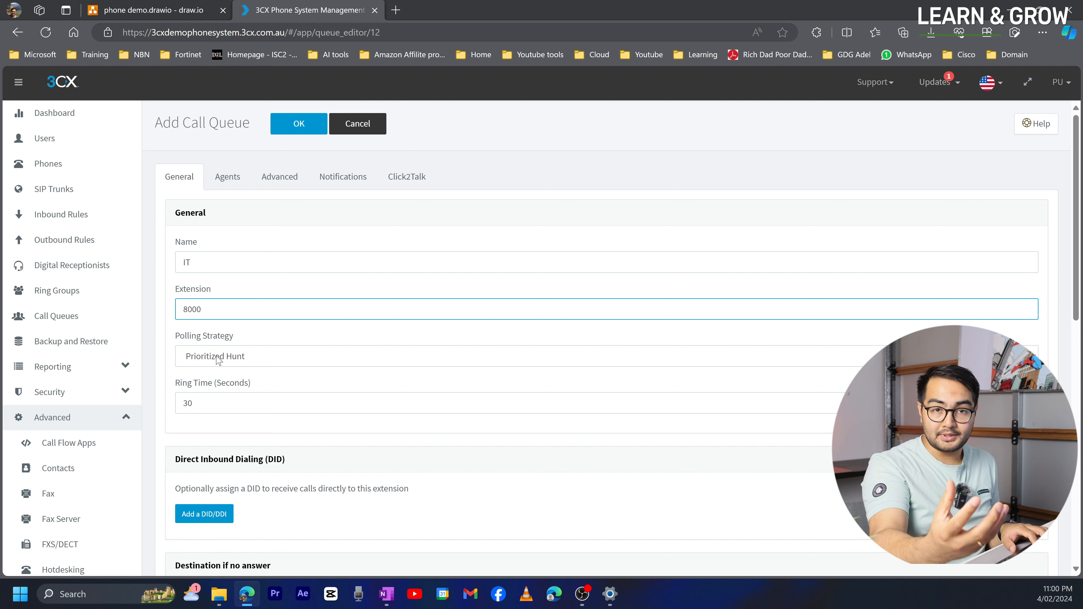
scroll(218, 360, down, 3)
scroll(328, 477, down, 6)
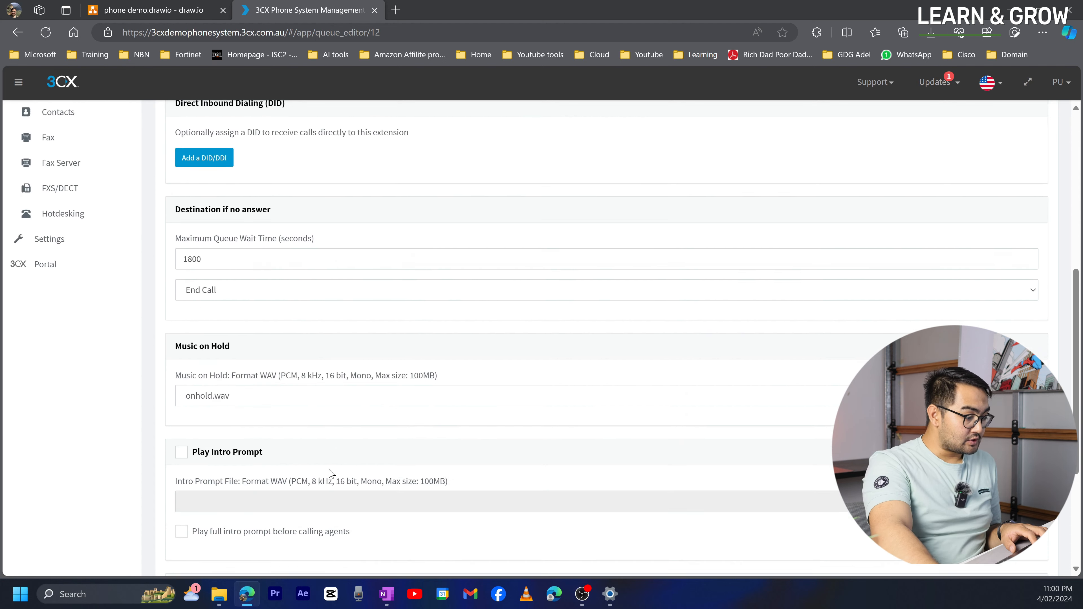
scroll(229, 323, up, 4)
scroll(229, 323, up, 5)
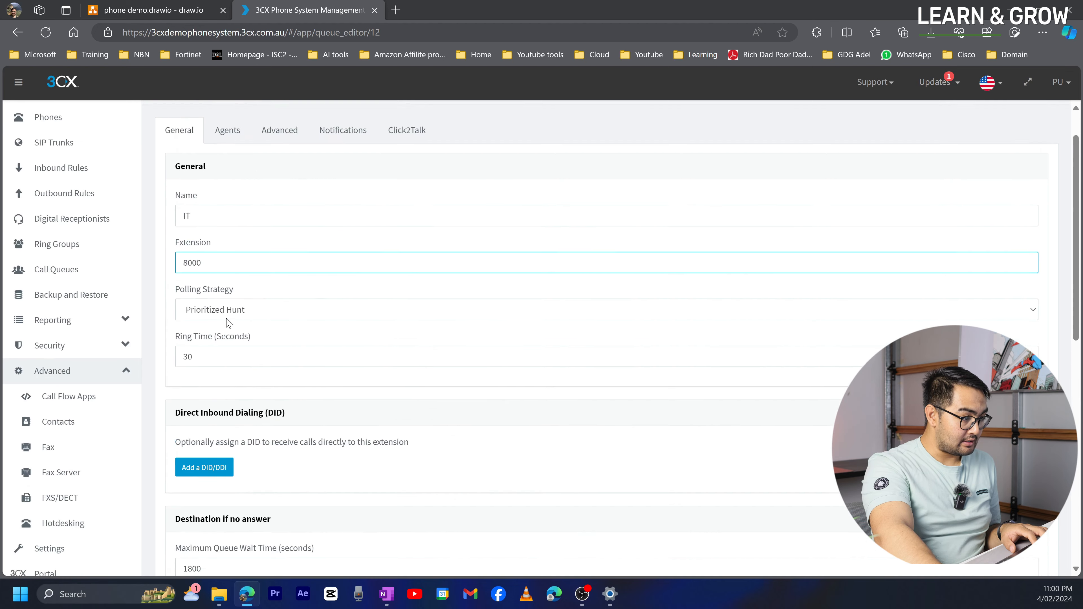
click(244, 173)
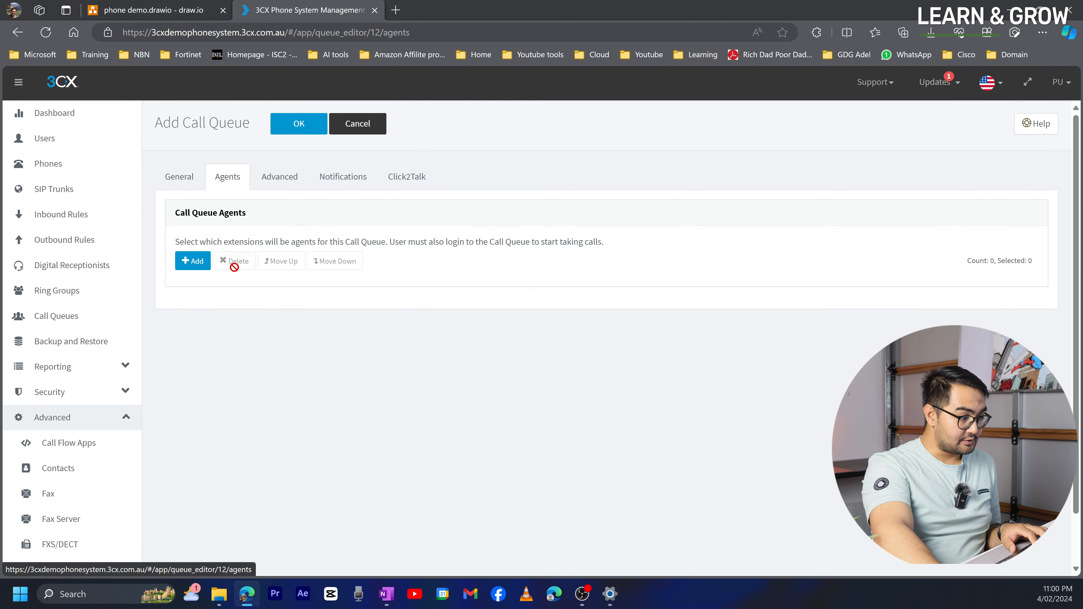
- Add extensions 1001 and 1002 as agents of the IT queue
click(194, 261)
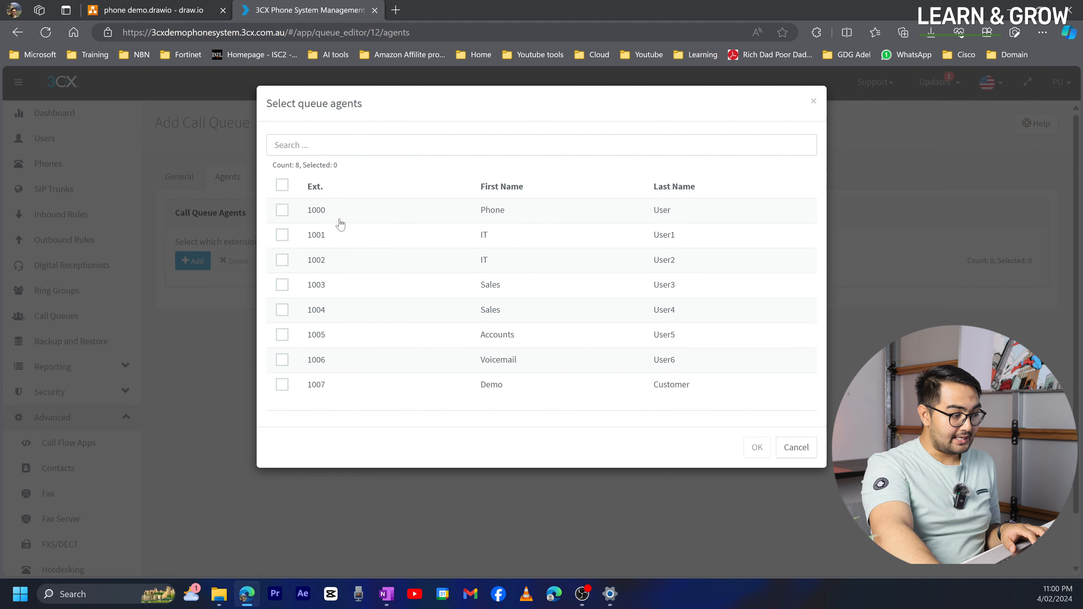
click(283, 235)
click(282, 260)
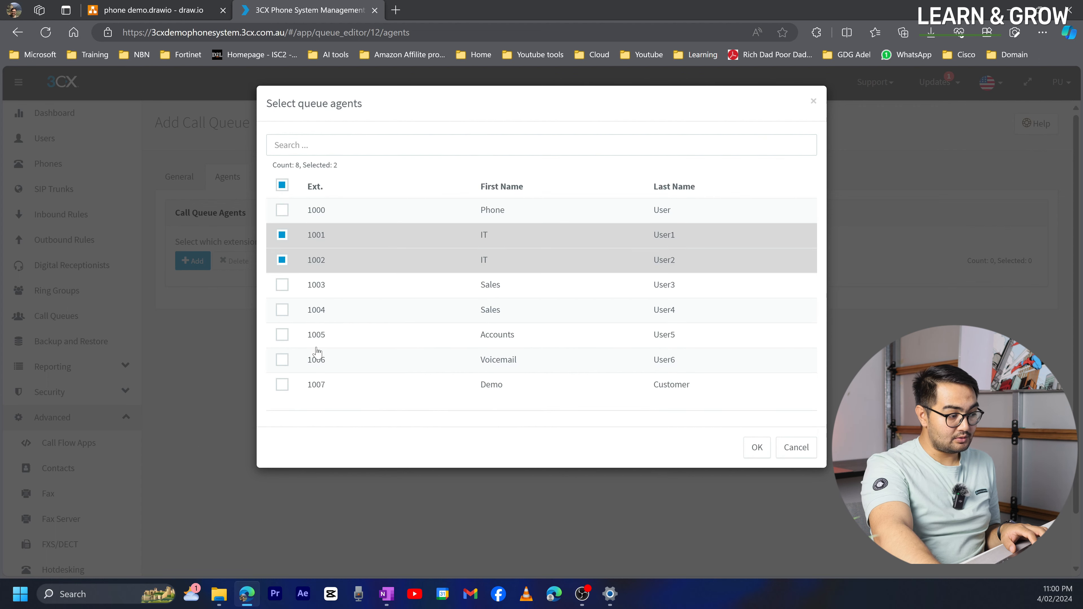
click(757, 447)
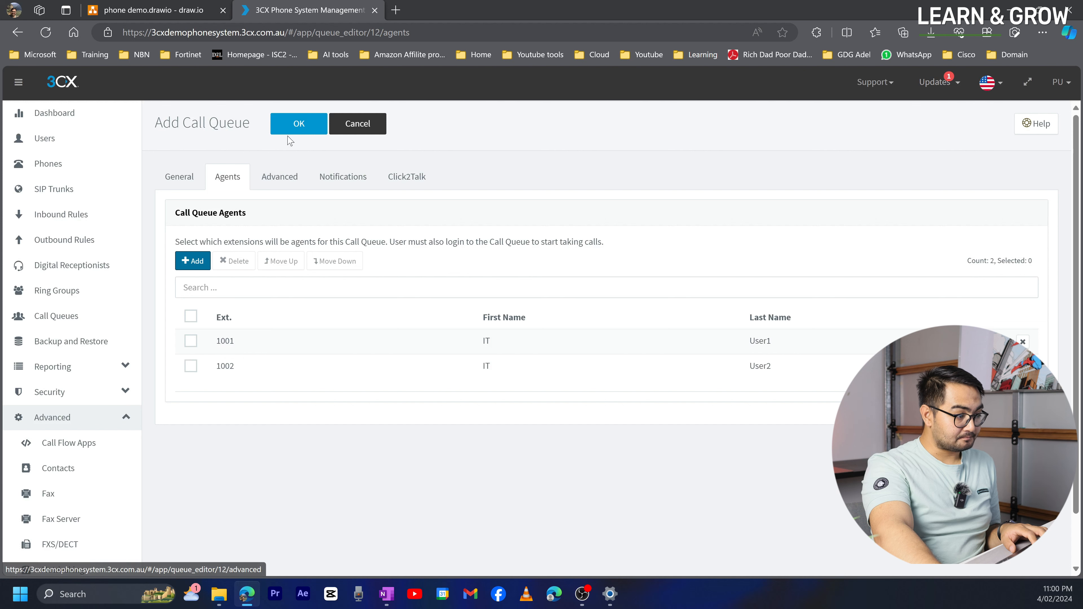
- Review the queue's Advanced, Notifications and General settings: 1800-second max wait, End Call, onhold.wav
click(282, 177)
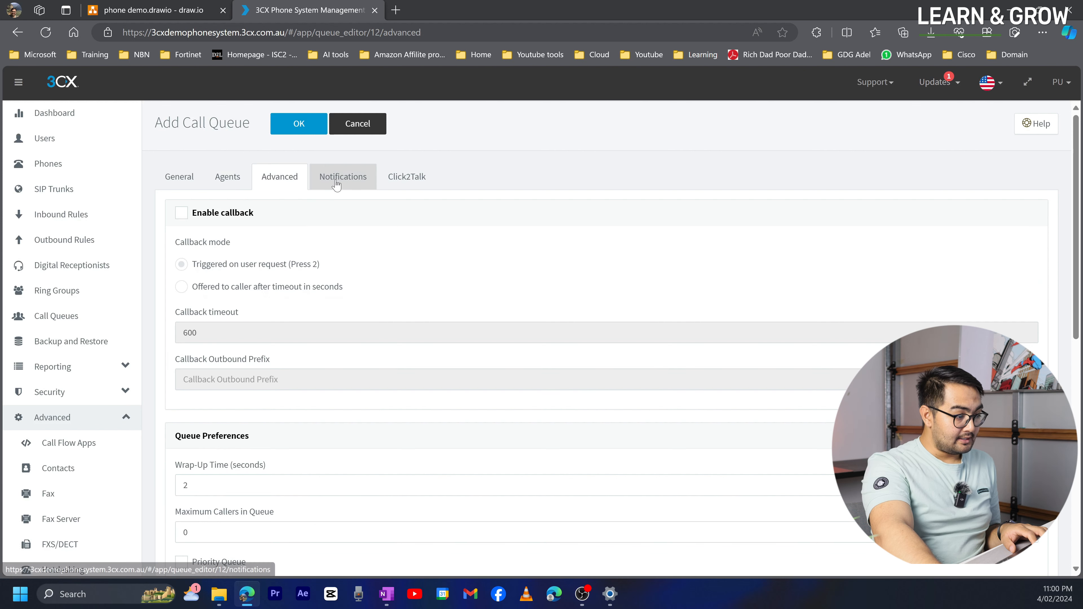
click(221, 184)
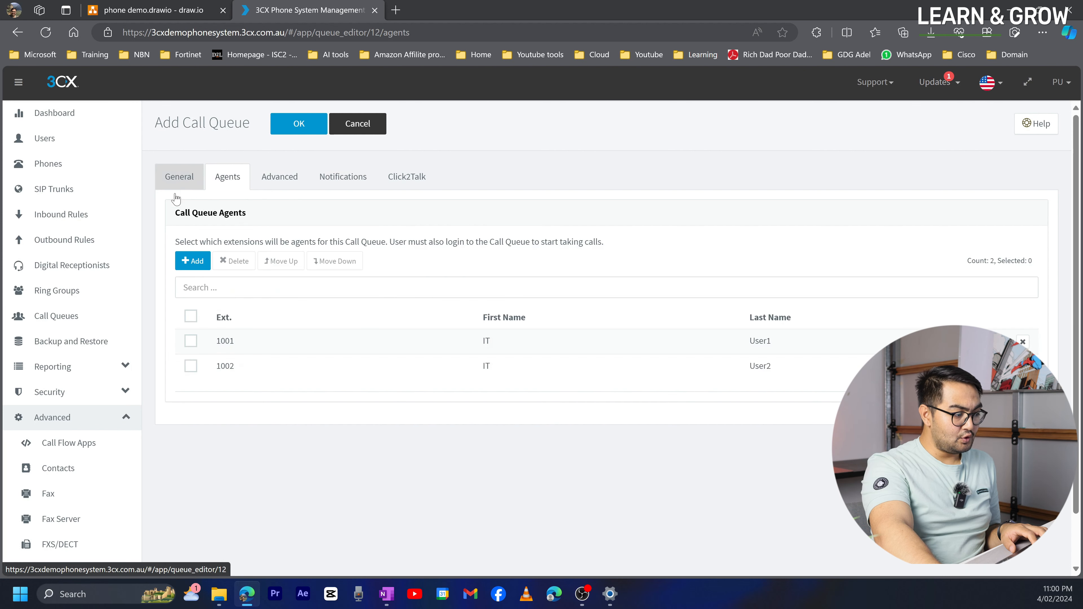
click(177, 177)
scroll(297, 348, down, 8)
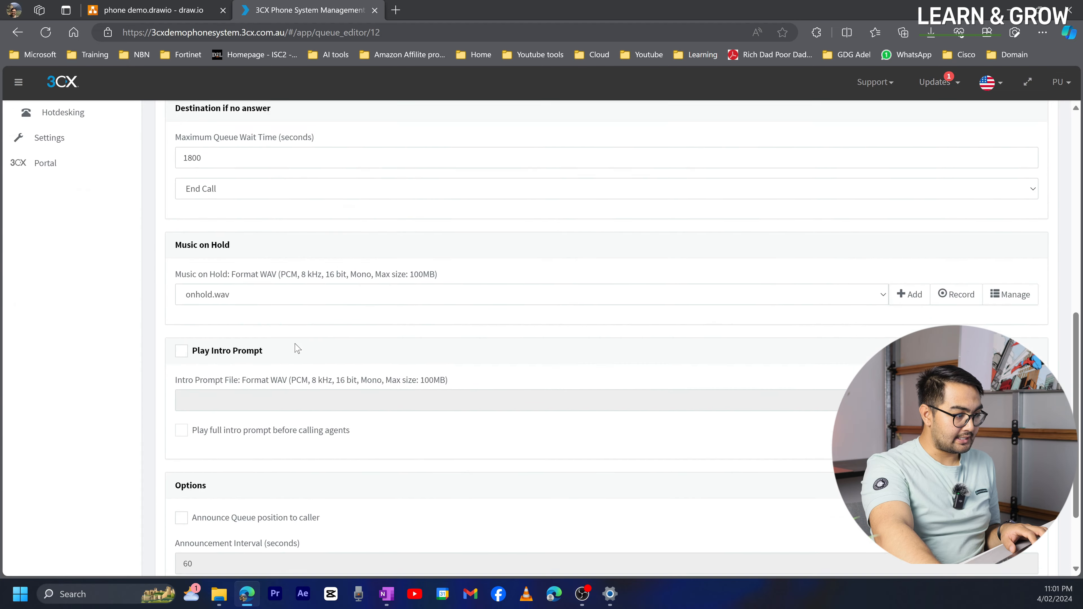
scroll(296, 350, up, 10)
click(229, 179)
scroll(302, 333, down, 2)
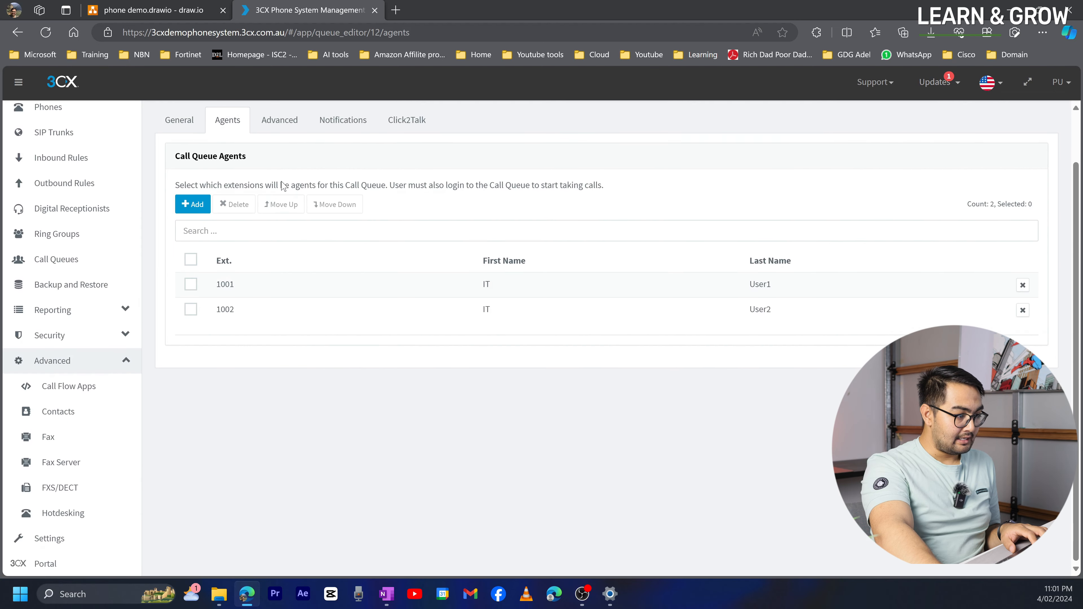
click(284, 128)
scroll(269, 257, down, 1)
scroll(256, 296, down, 8)
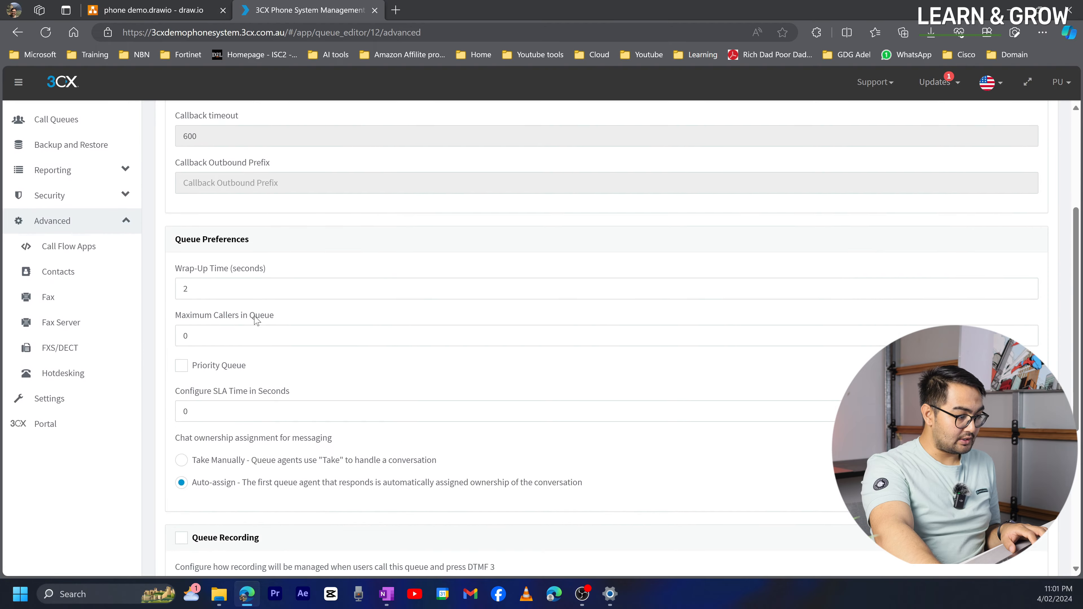
scroll(247, 396, up, 10)
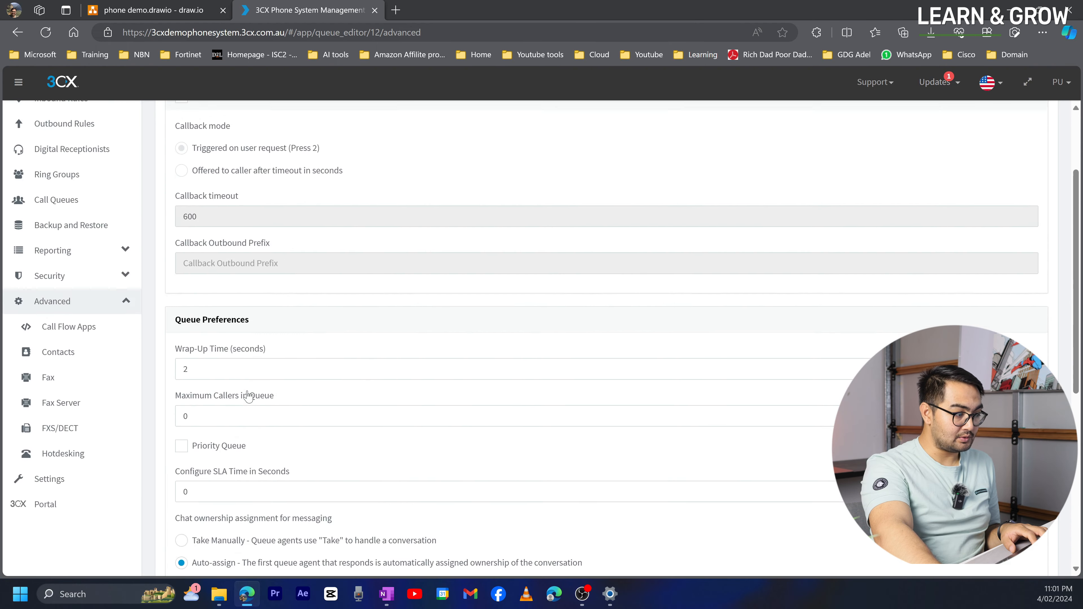
click(323, 190)
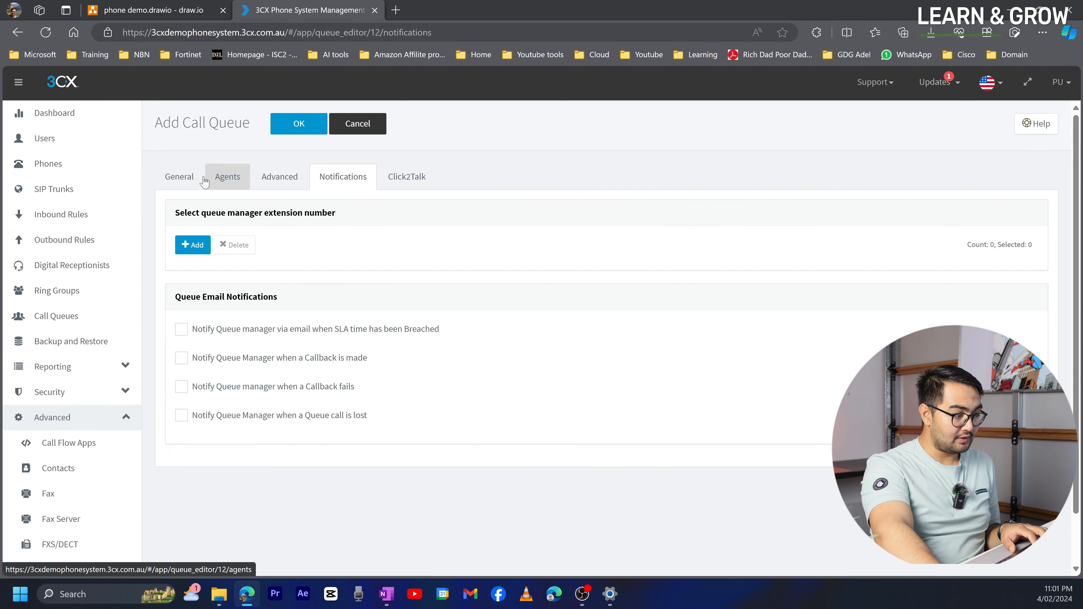
click(187, 177)
scroll(256, 286, down, 5)
scroll(250, 323, down, 2)
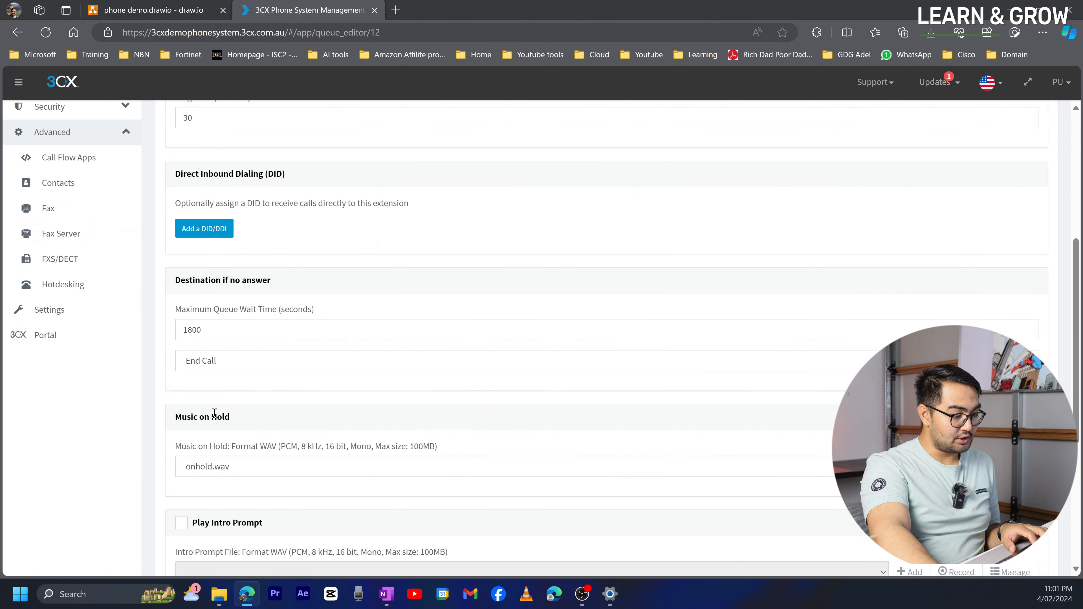
scroll(214, 413, down, 2)
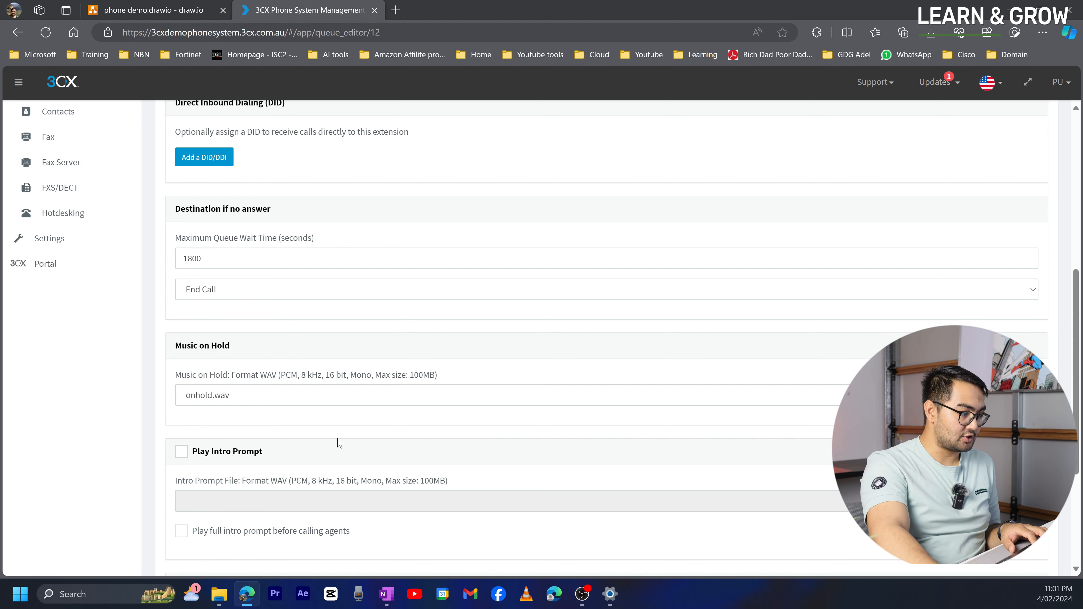
scroll(377, 423, up, 10)
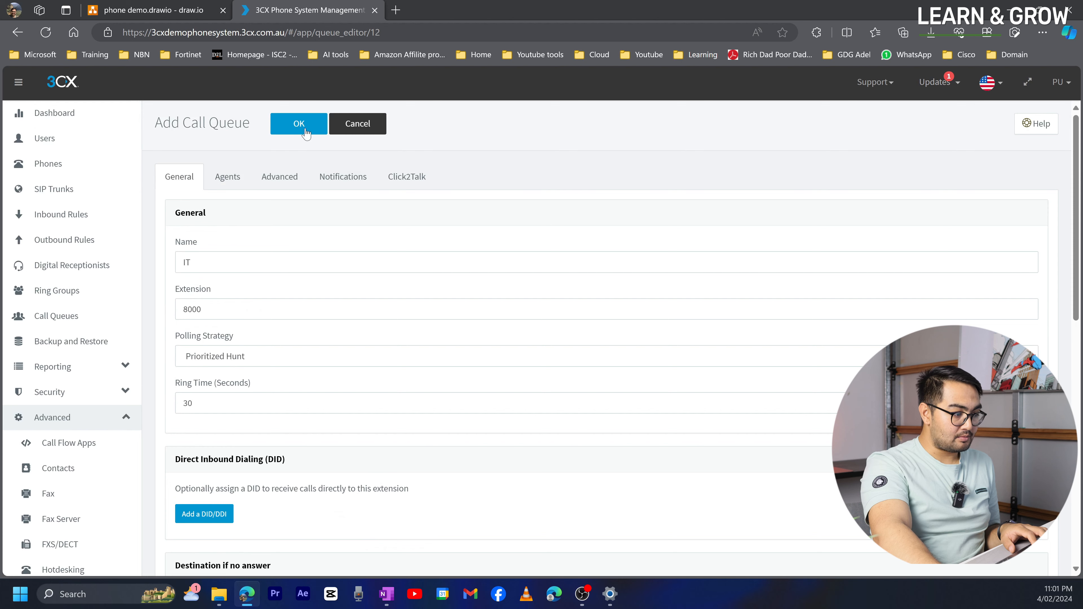
- Save the IT queue on 8000 and start a new ring group on extension 8001
click(301, 130)
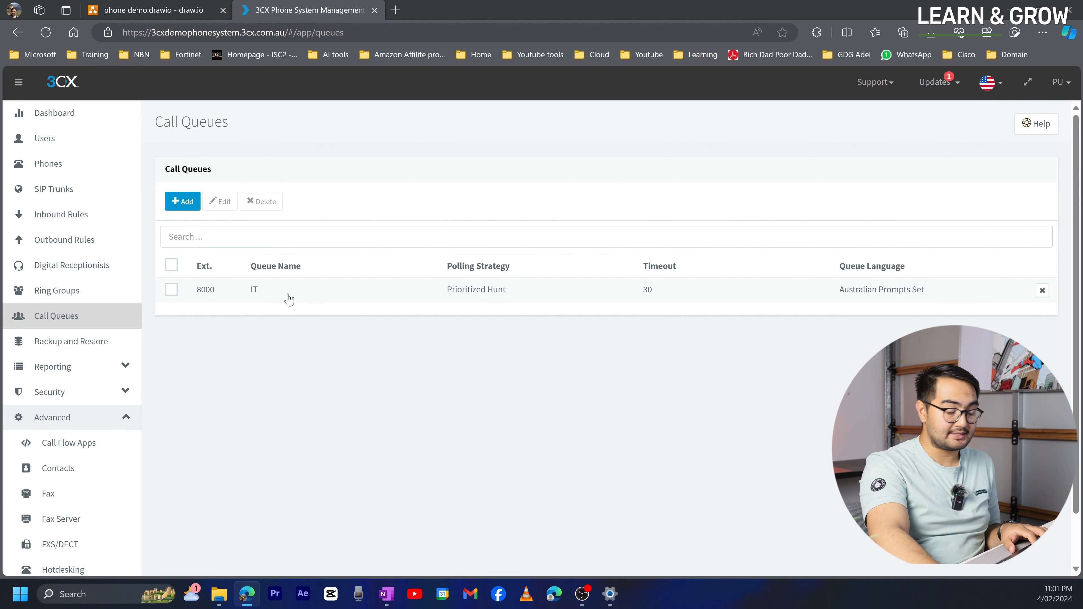
click(110, 298)
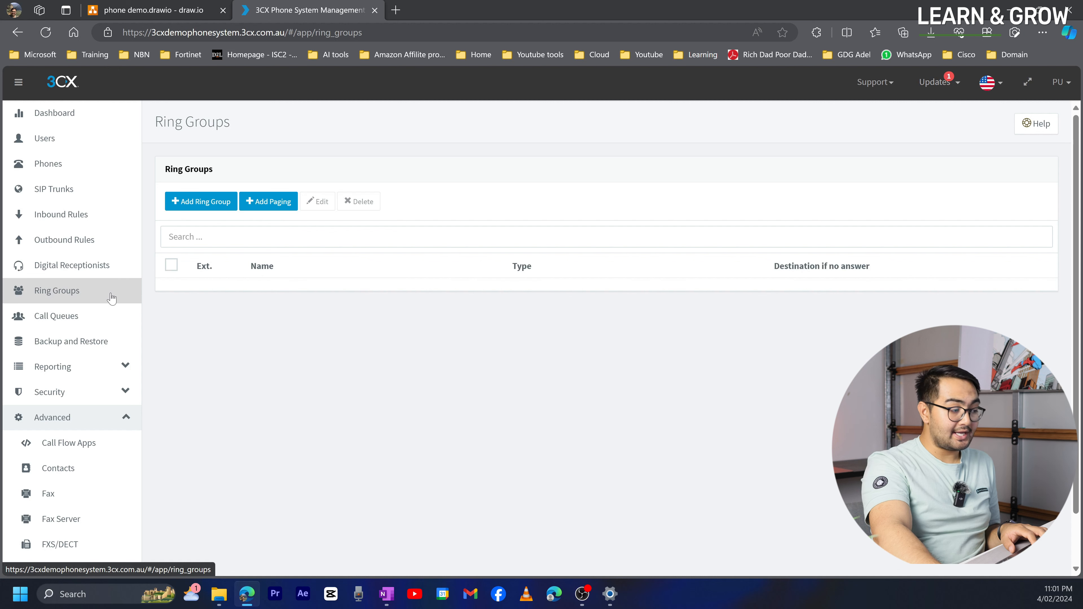
click(190, 212)
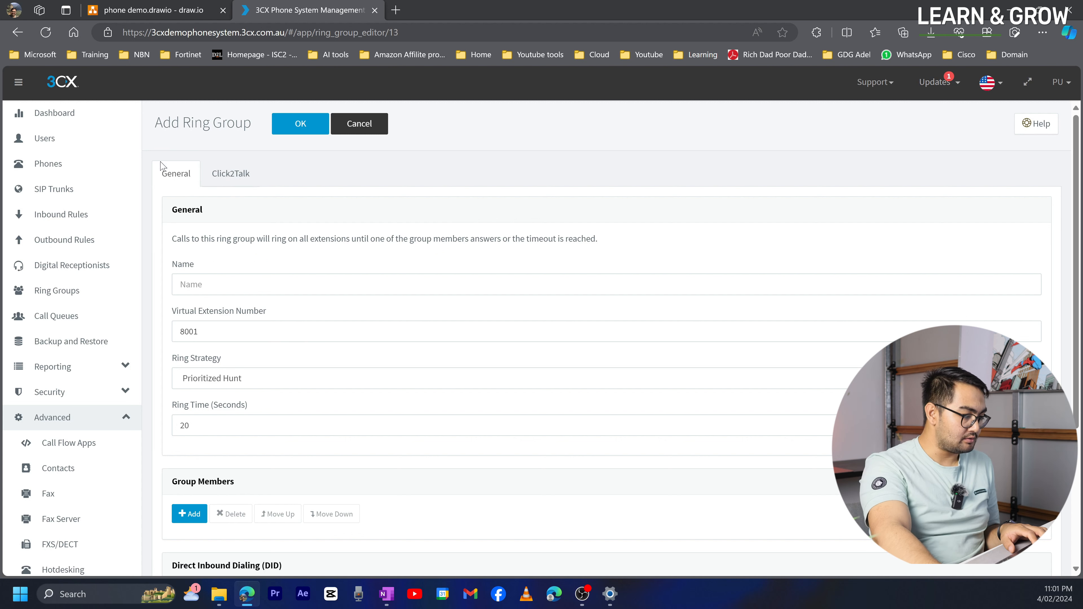
- Name the ring group Accounts and keep the Prioritized Hunt strategy
click(228, 284)
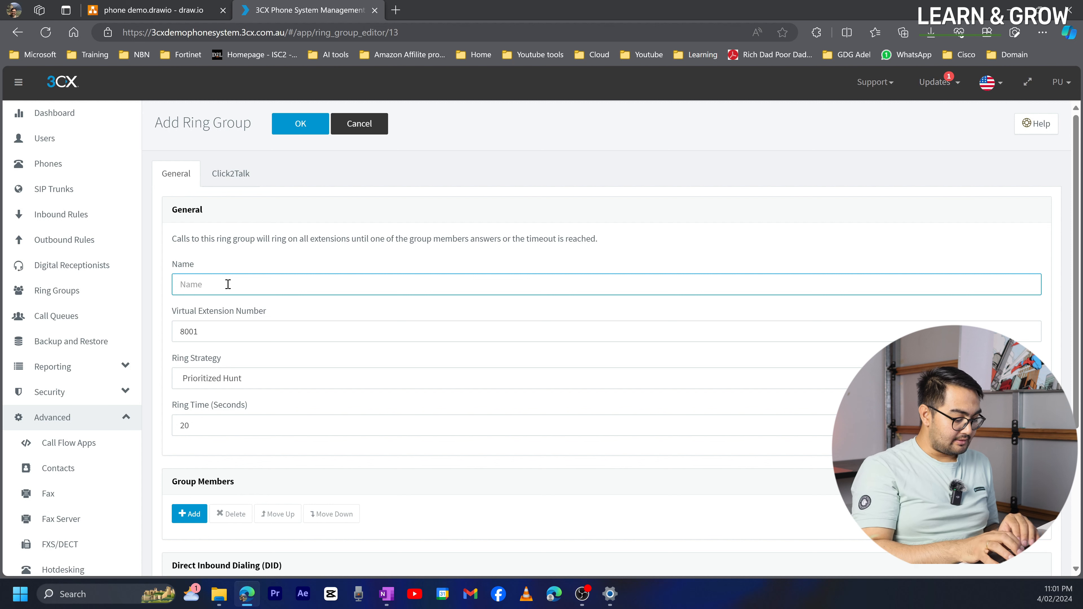
text(Accounts)
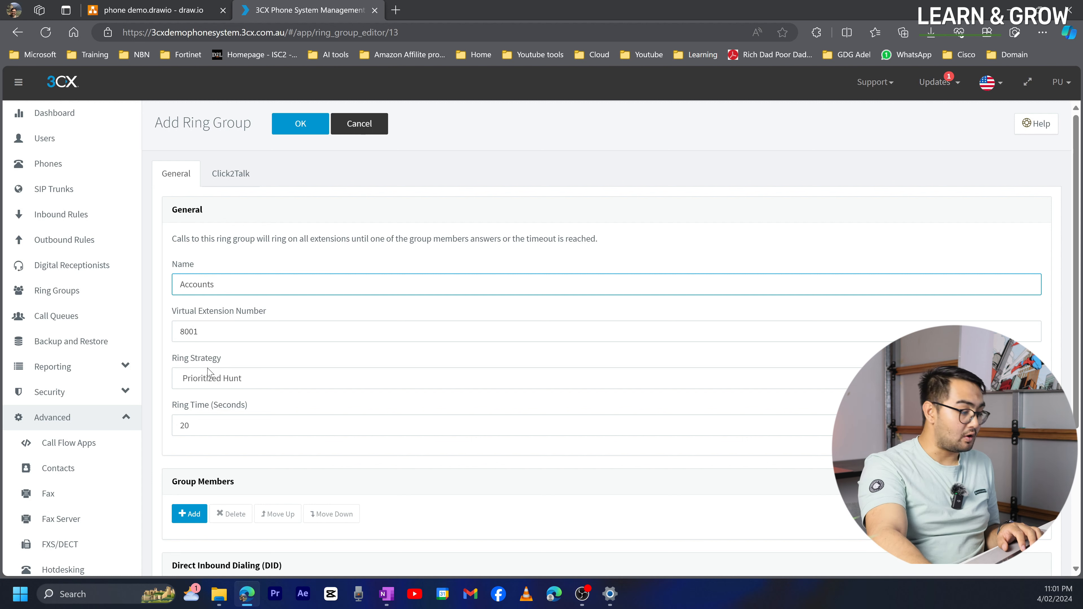
click(199, 381)
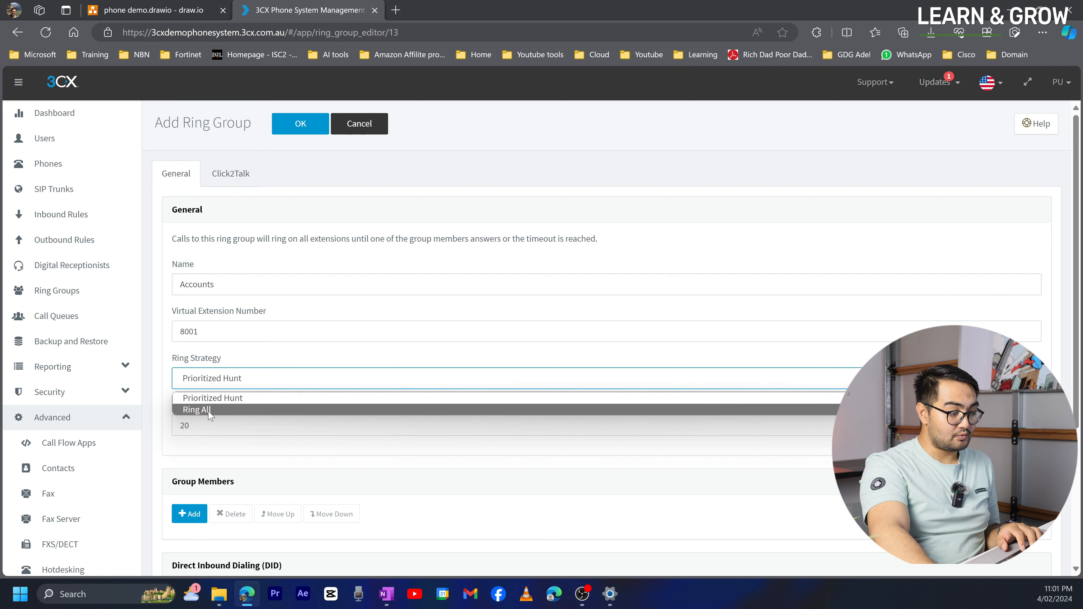
click(260, 361)
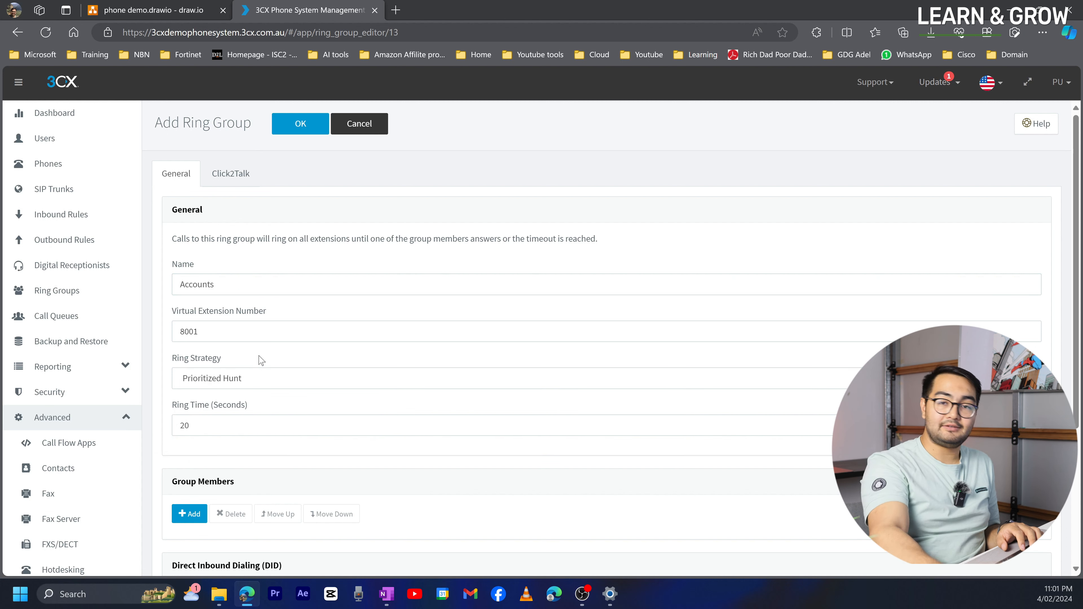
- Add extension 1005 as a group member and save the Accounts ring group
scroll(262, 361, down, 5)
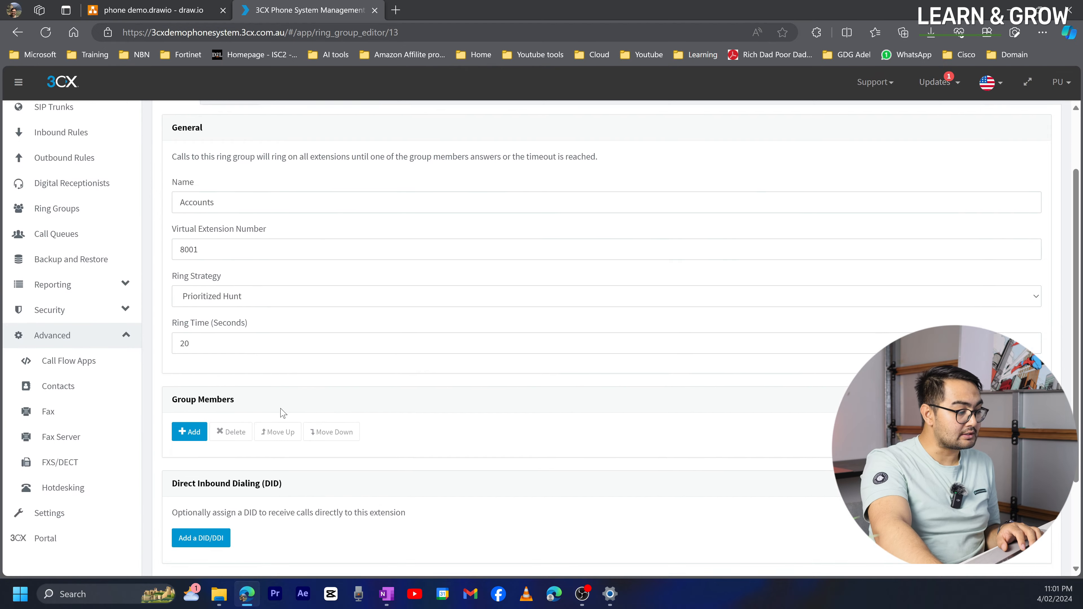
click(193, 313)
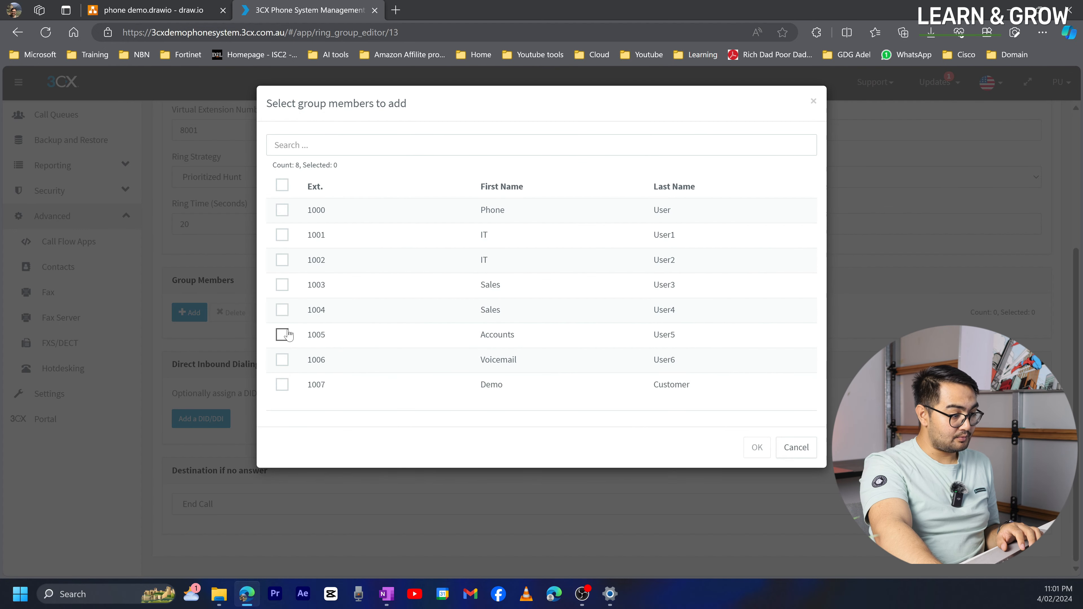
click(282, 334)
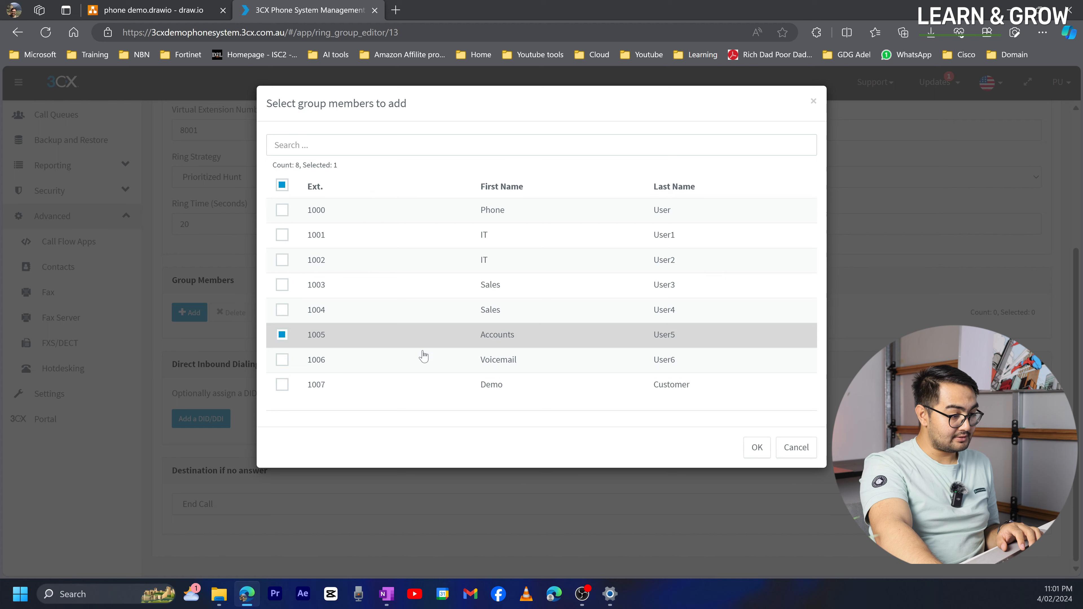
click(757, 448)
scroll(492, 423, up, 5)
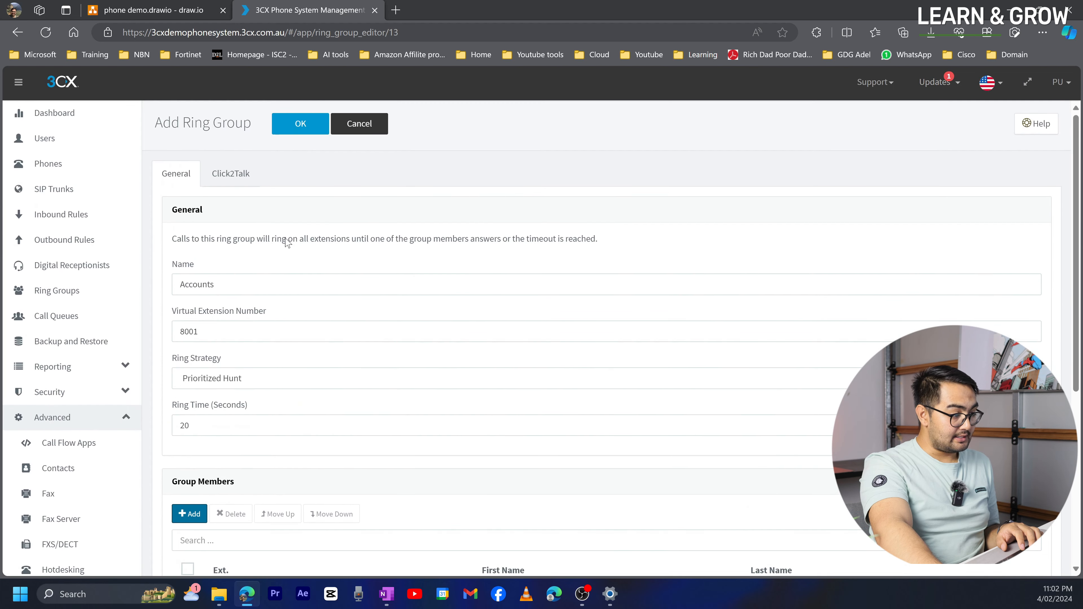
scroll(280, 224, down, 5)
scroll(295, 222, up, 5)
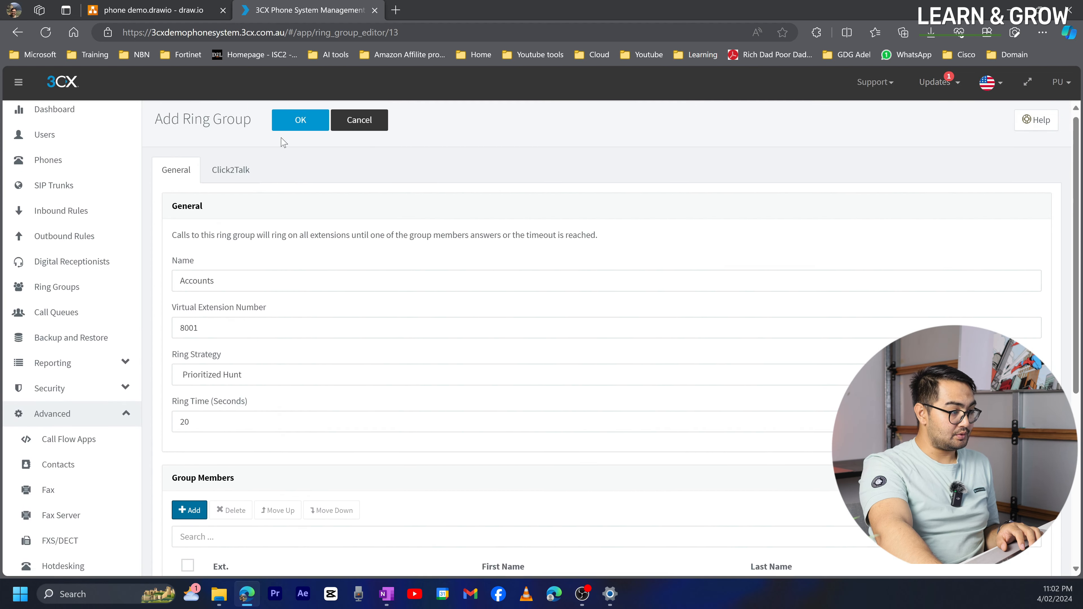
click(289, 123)
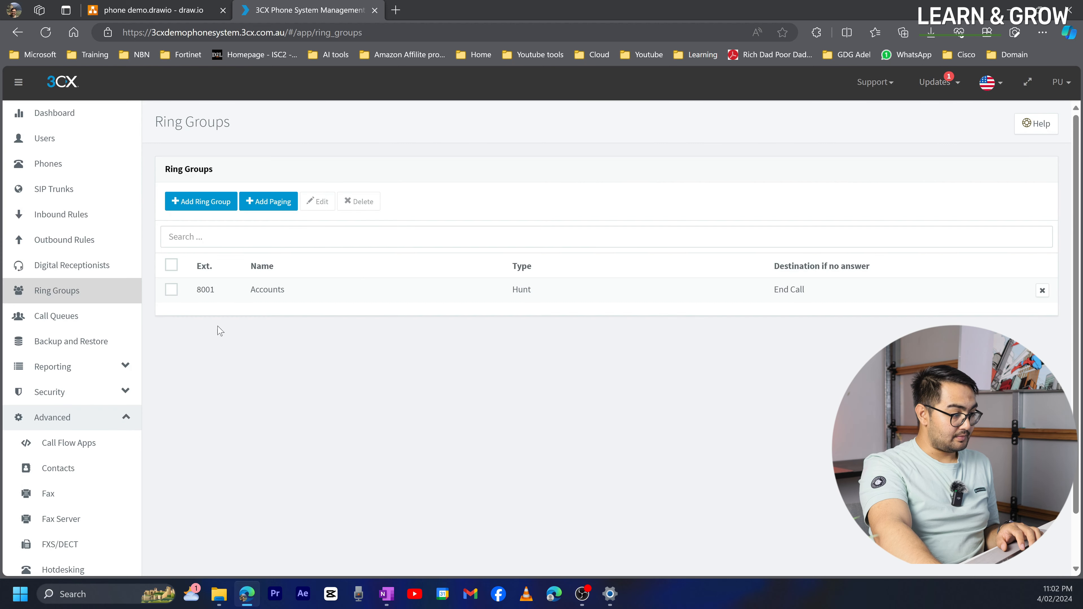
click(218, 201)
- Name the new ring group 'Sales'
click(227, 285)
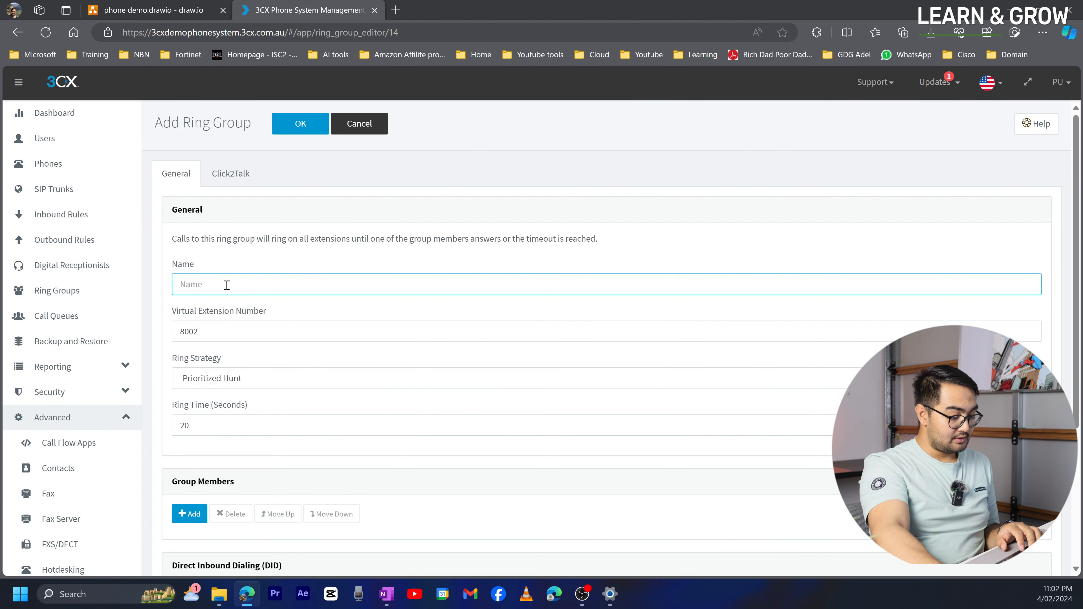
text(Sales)
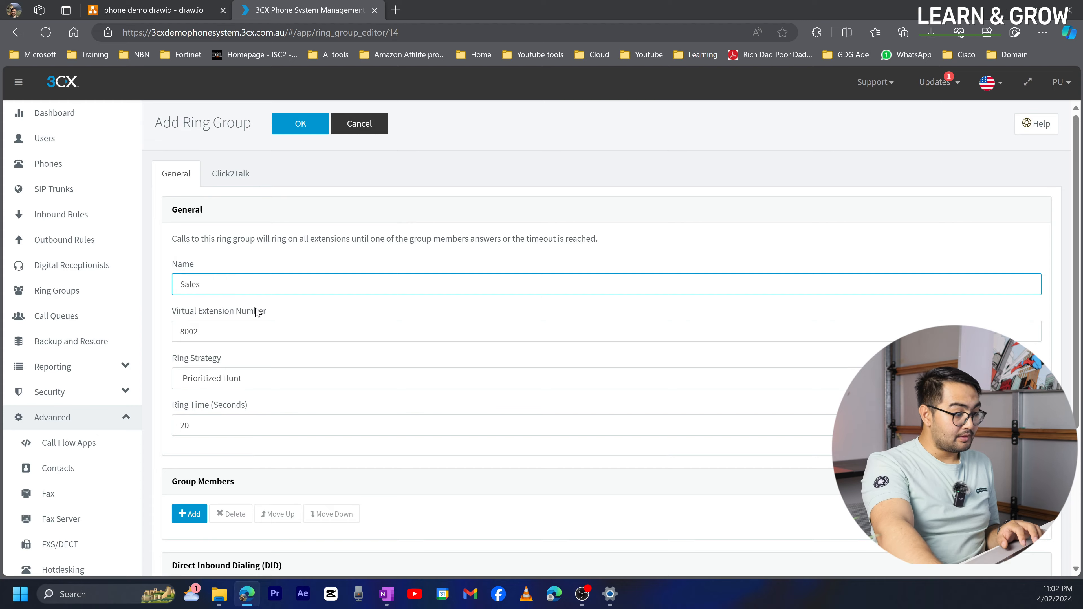
scroll(262, 320, down, 4)
scroll(256, 341, up, 4)
scroll(241, 360, up, 1)
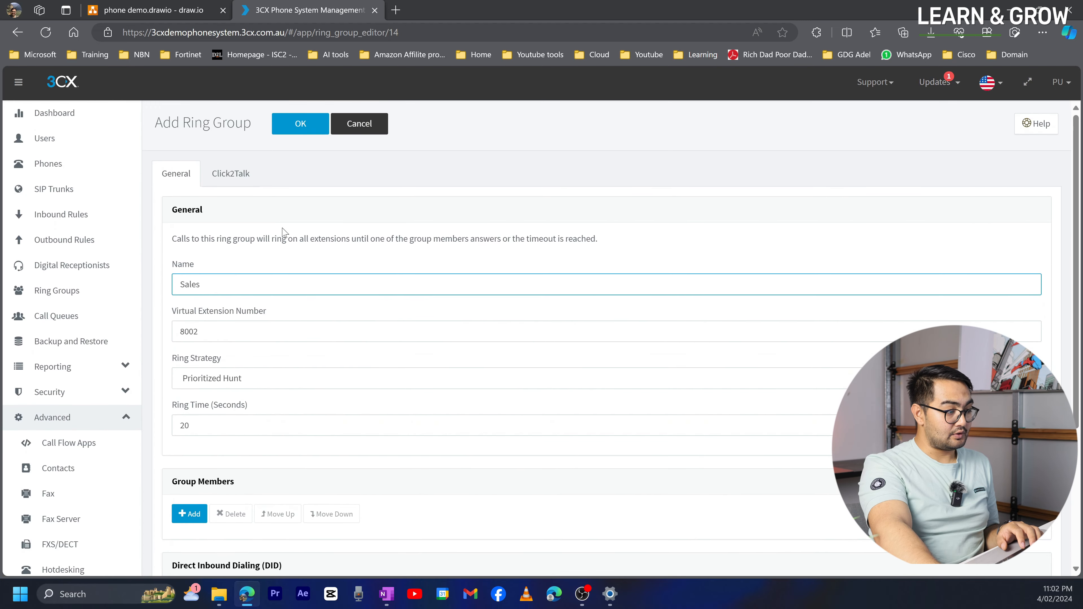
scroll(212, 322, down, 4)
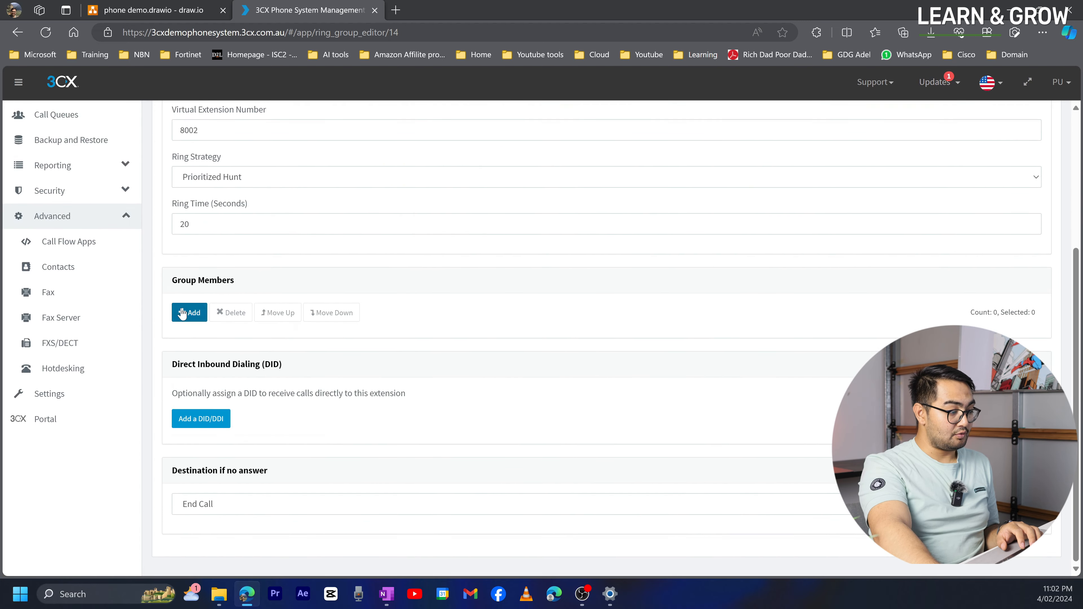
- Add extensions 1003 and 1004 as members and save the Sales ring group
click(189, 316)
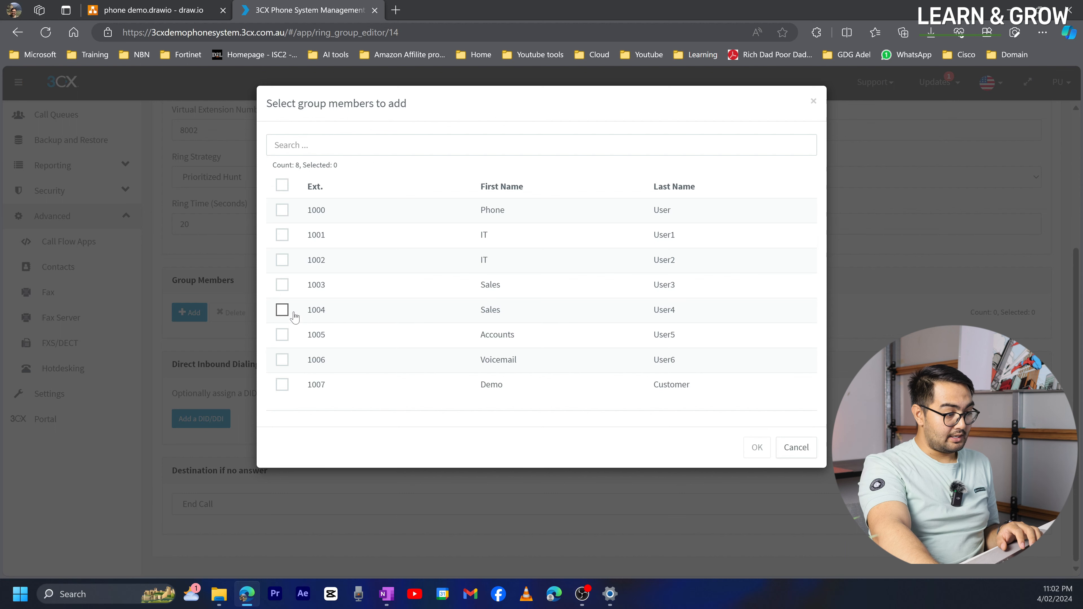
click(282, 285)
click(282, 309)
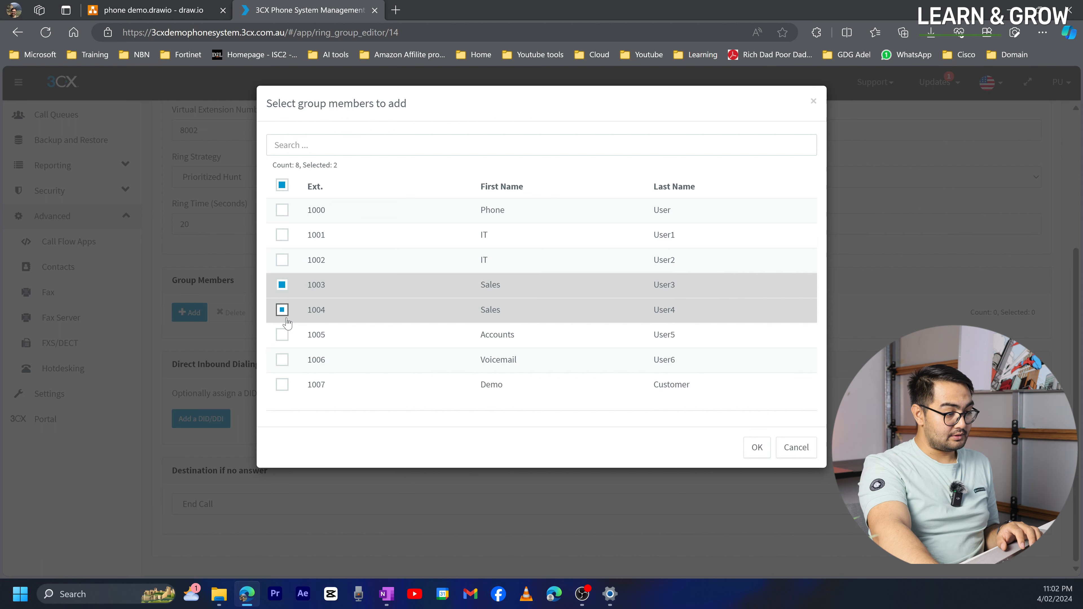
click(757, 447)
scroll(287, 193, up, 4)
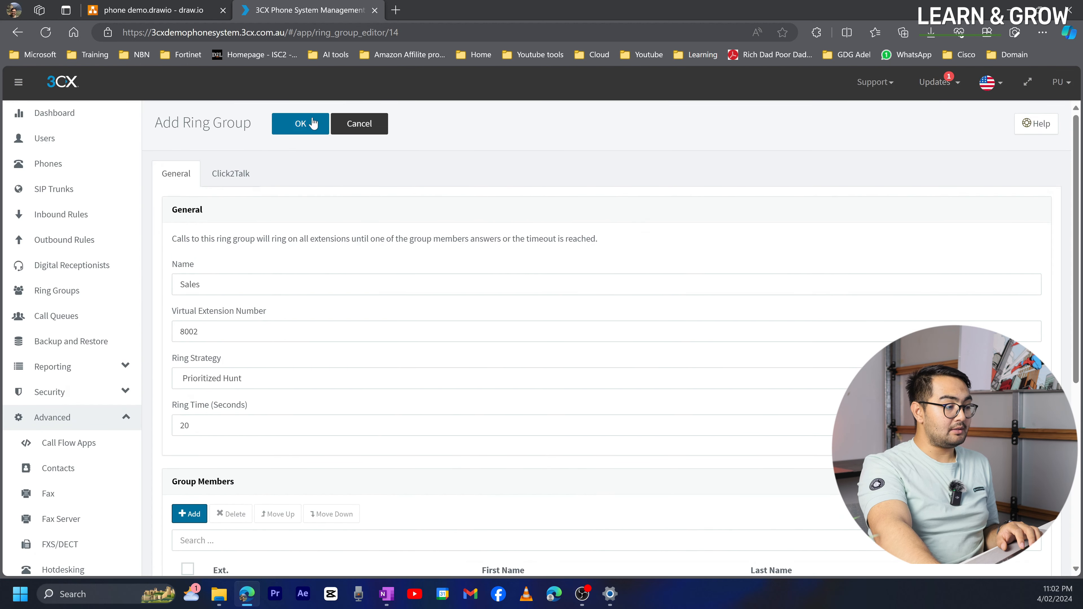
click(315, 116)
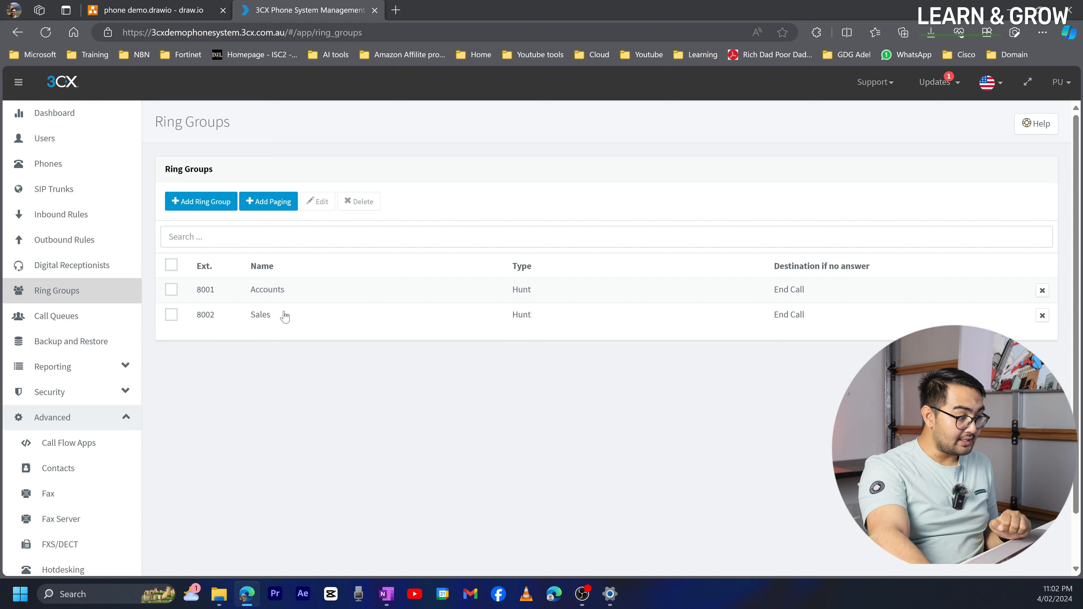
click(157, 14)
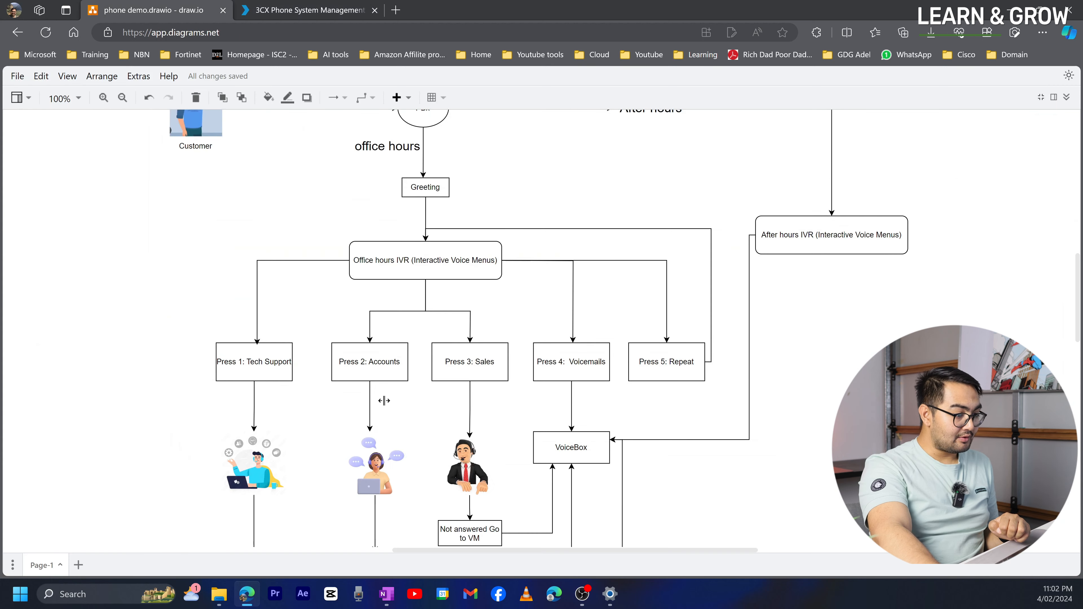
scroll(356, 454, down, 3)
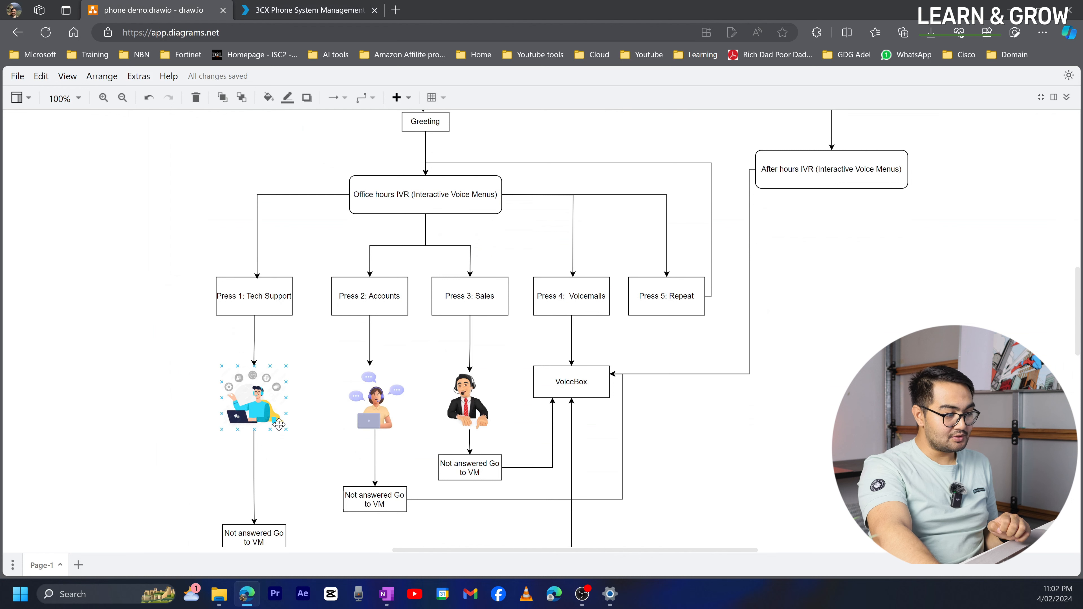
click(590, 298)
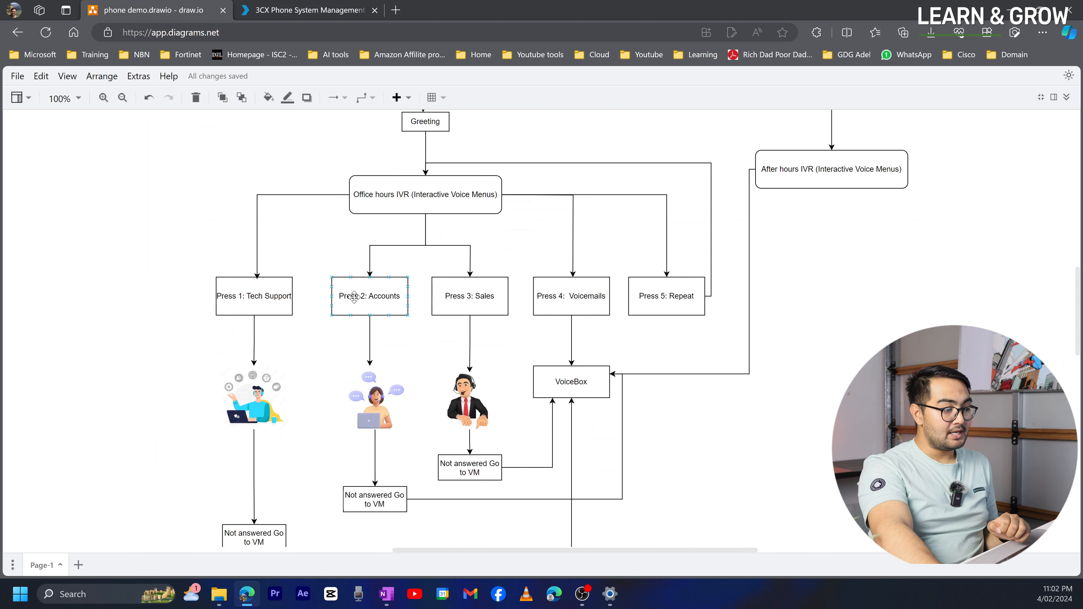
click(453, 212)
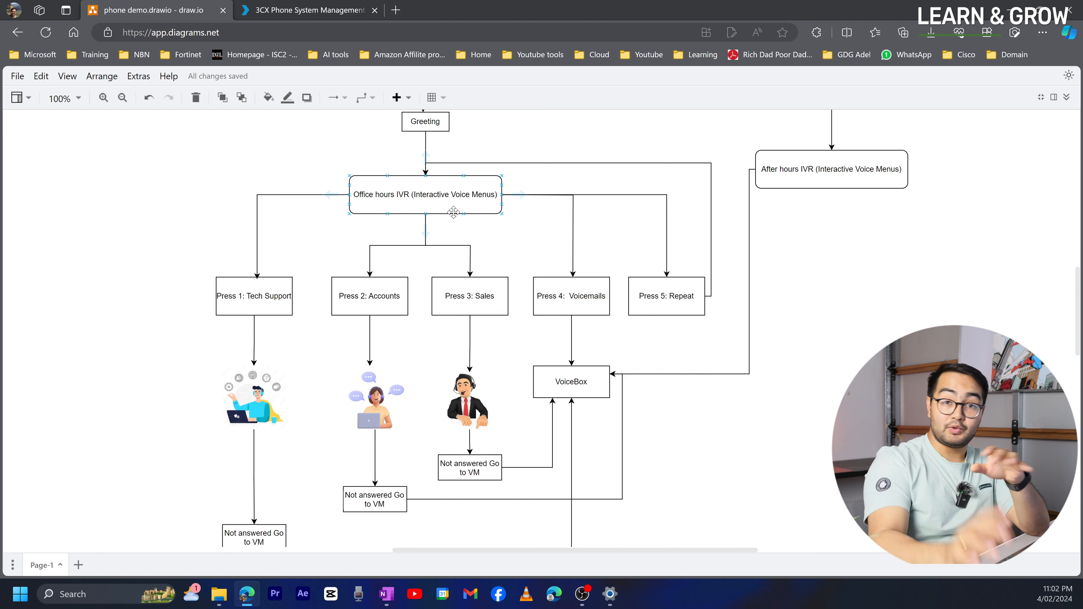
click(305, 9)
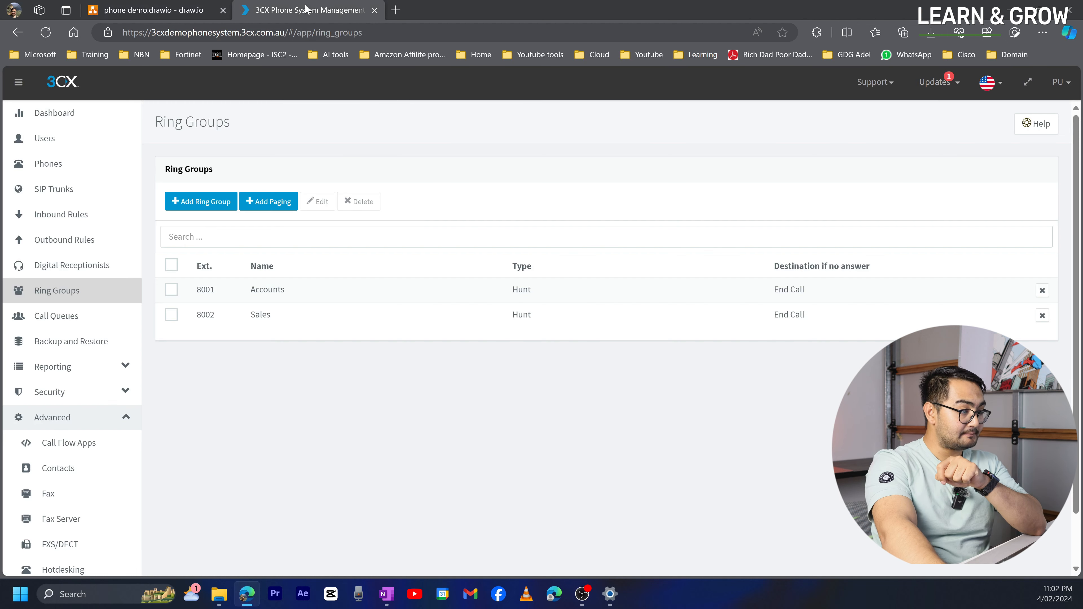
- Go to Digital Receptionists and add a new receptionist on extension 8003
click(56, 264)
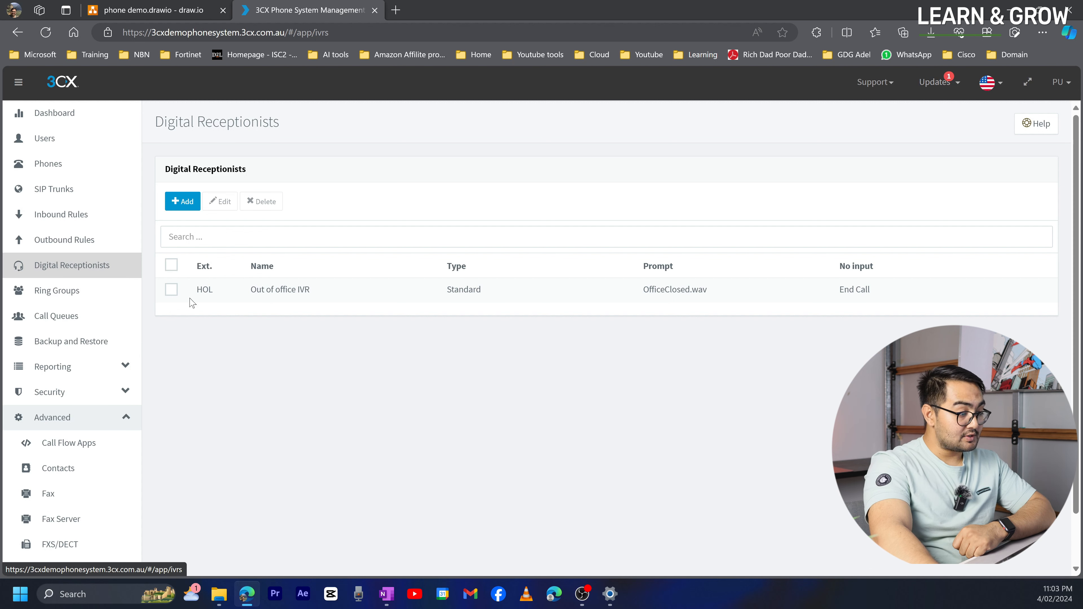
click(183, 203)
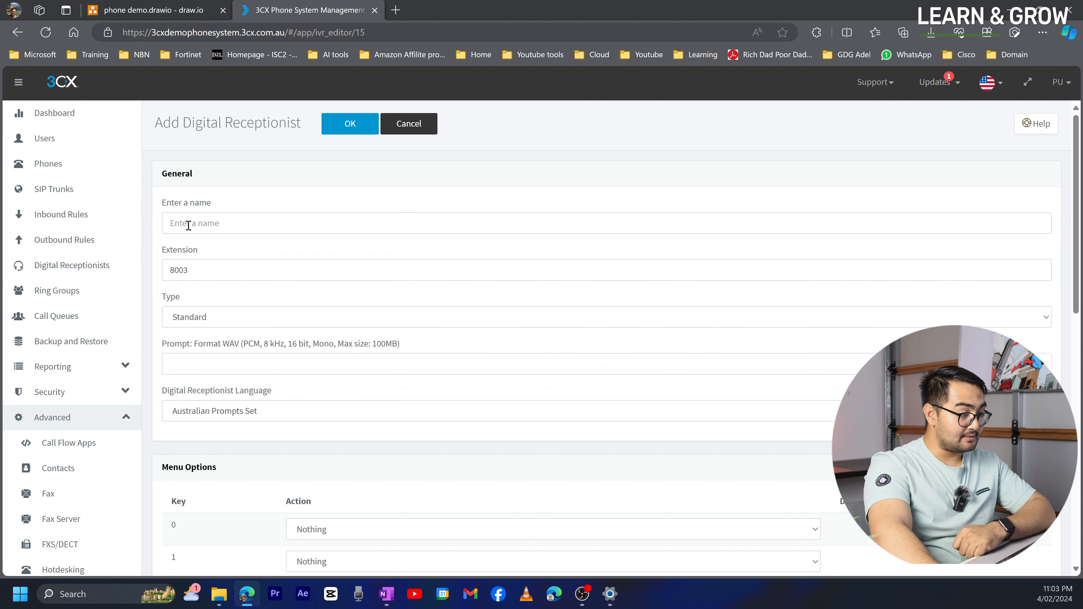
- Name the new receptionist 'Office hours Main IVR'
click(226, 225)
text(Main IVR)
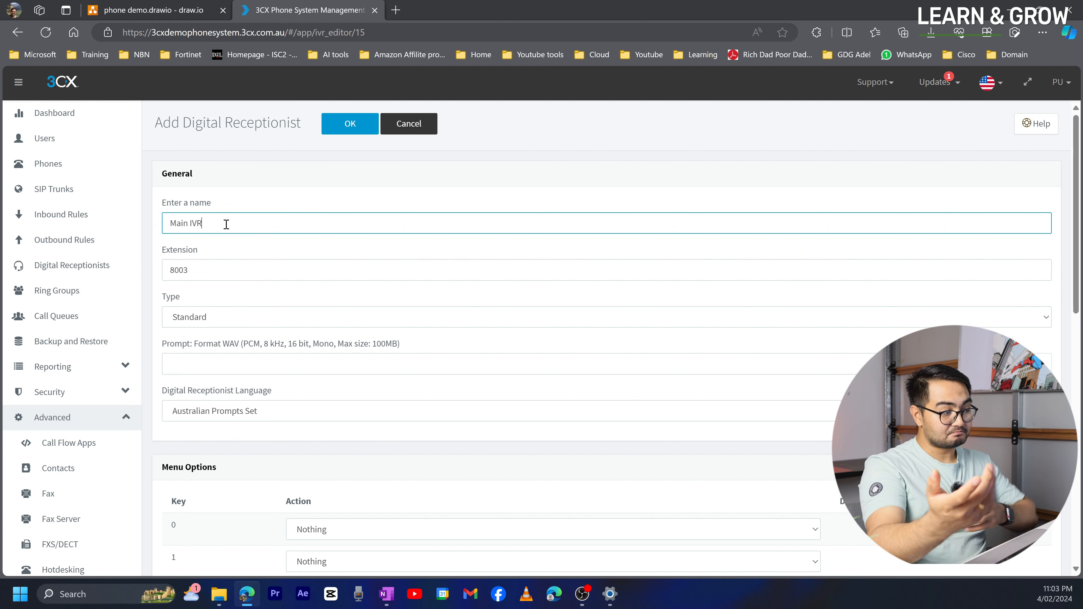
key(Home)
text(Office hours Main IVR)
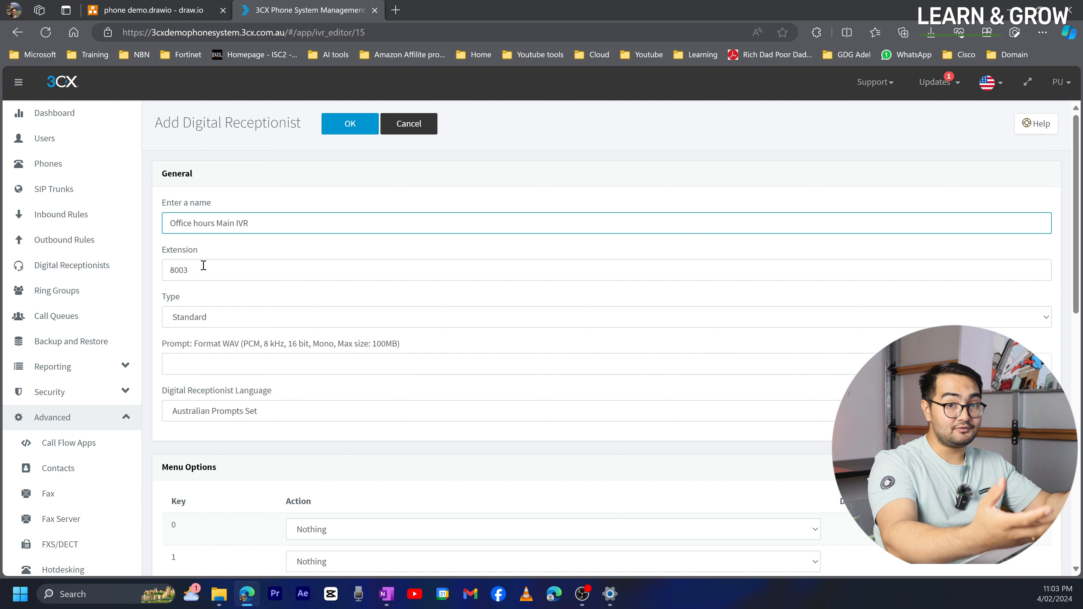
- Compare the Menu Options with the draw.io diagram's key layout, including Press 3: Sales
scroll(281, 346, down, 2)
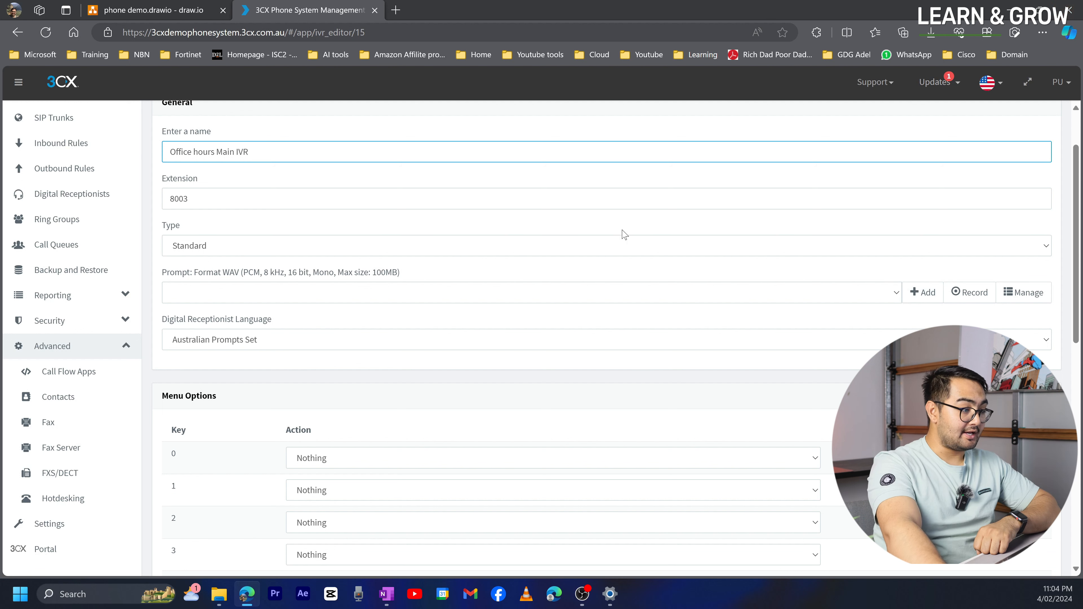
mouse_move(1052, 3)
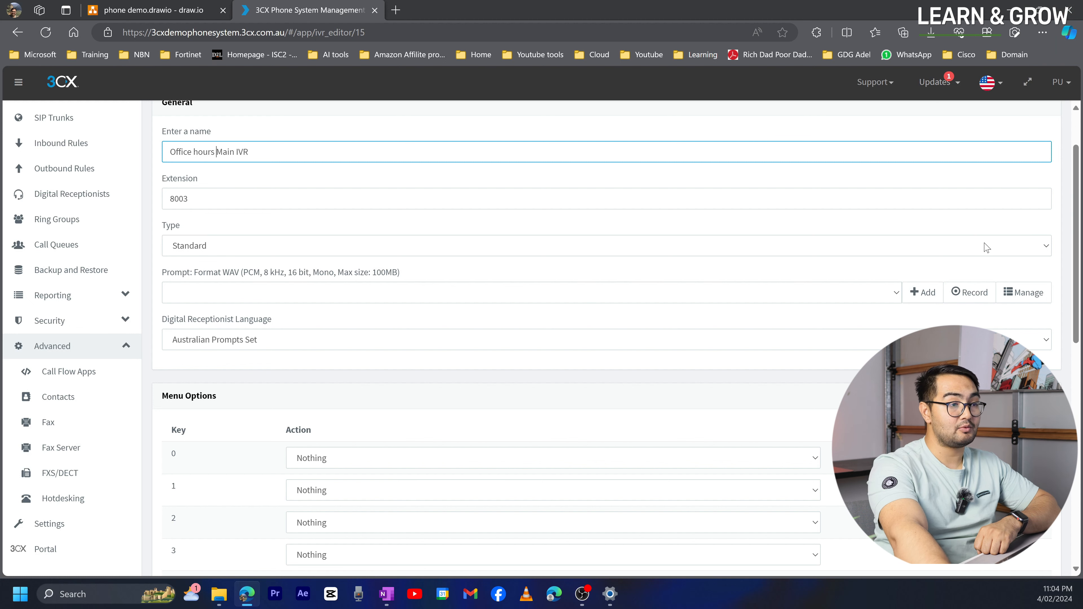
scroll(326, 351, down, 3)
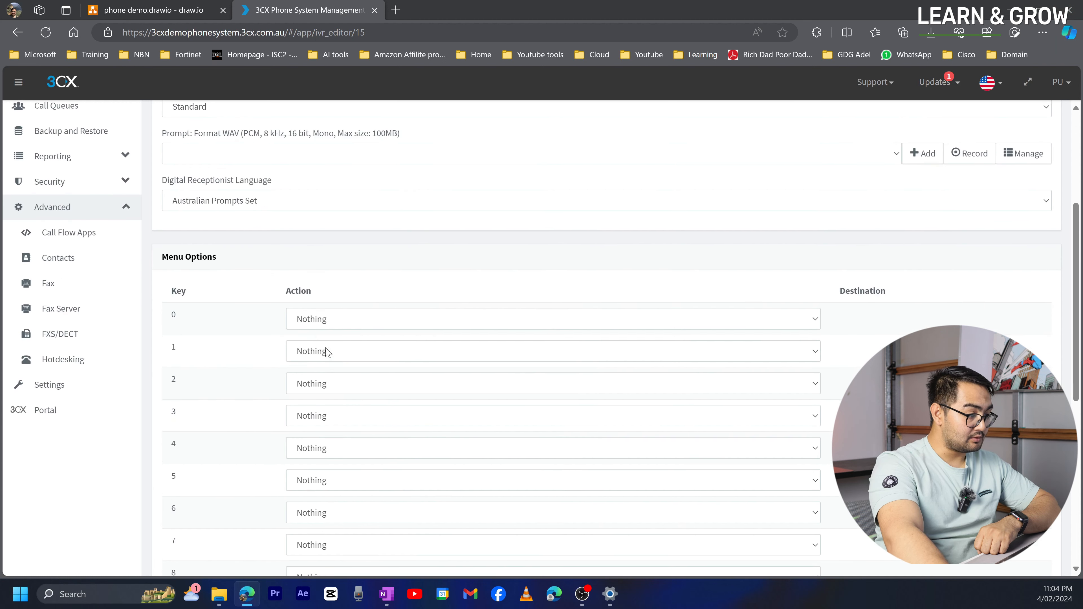
click(107, 10)
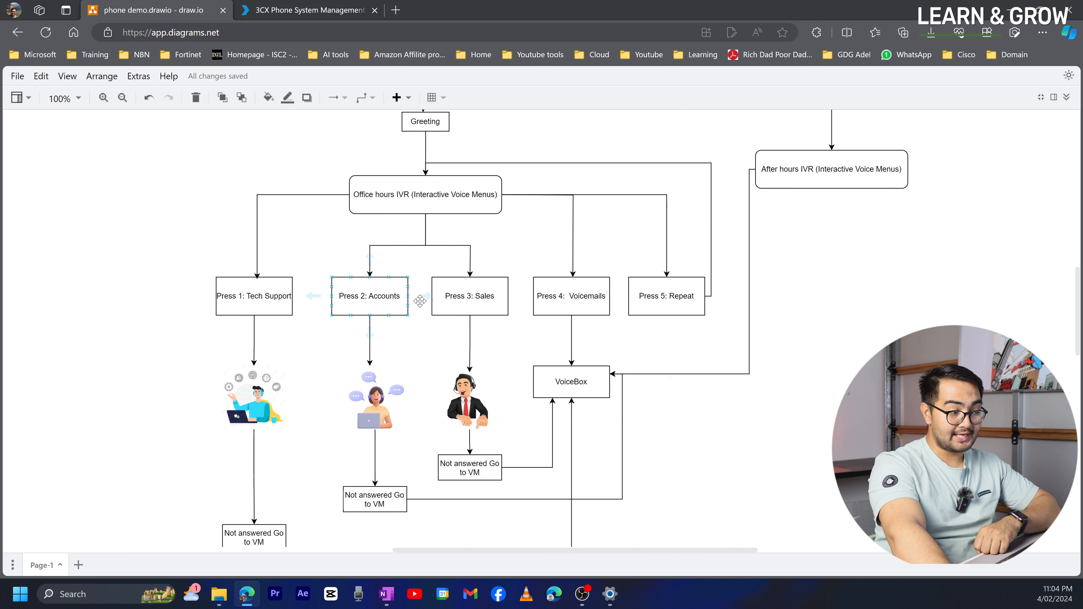
click(467, 304)
click(307, 10)
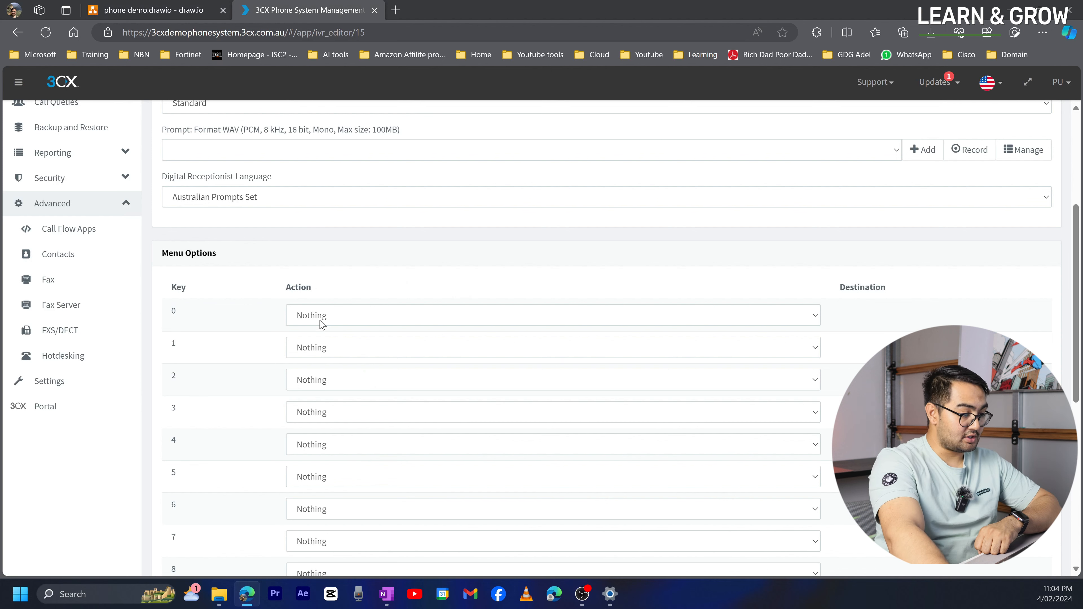
- Route key 1 to queue 8000 IT and key 2 to ring group 8001 Accounts
click(326, 351)
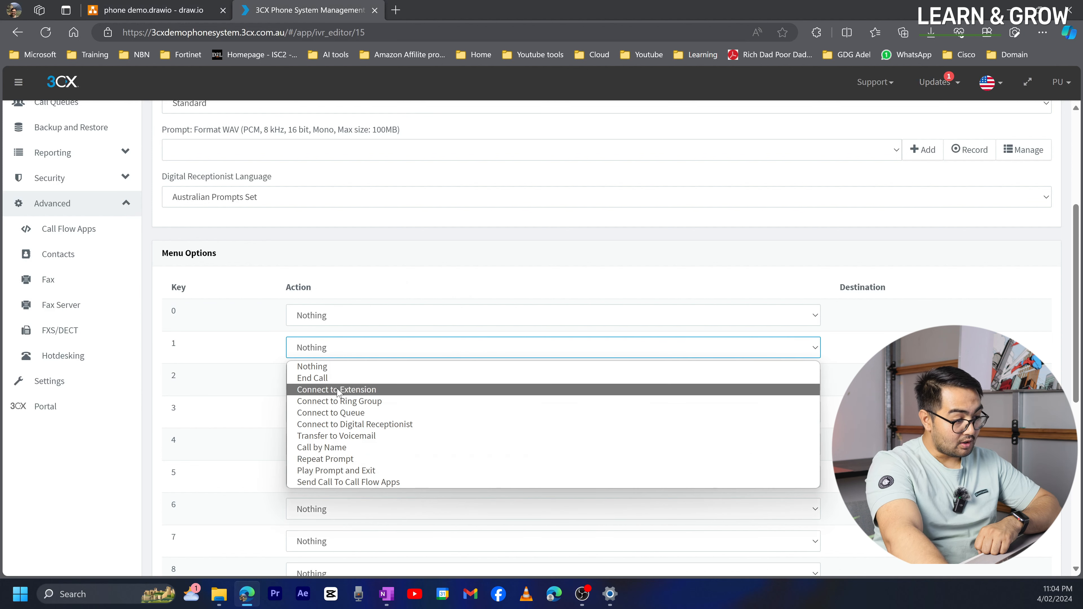
click(341, 413)
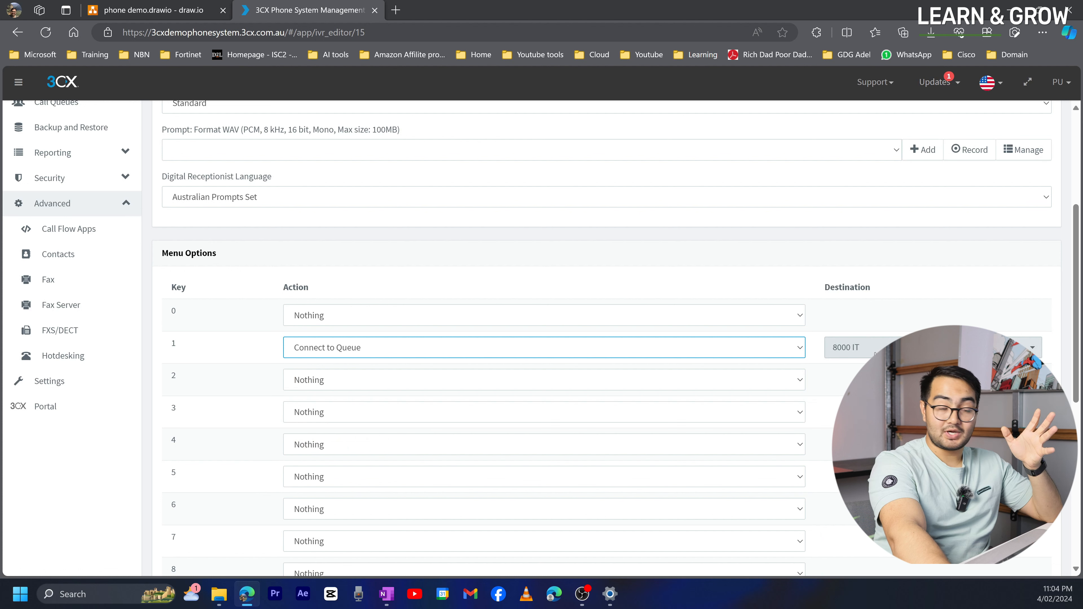
click(377, 380)
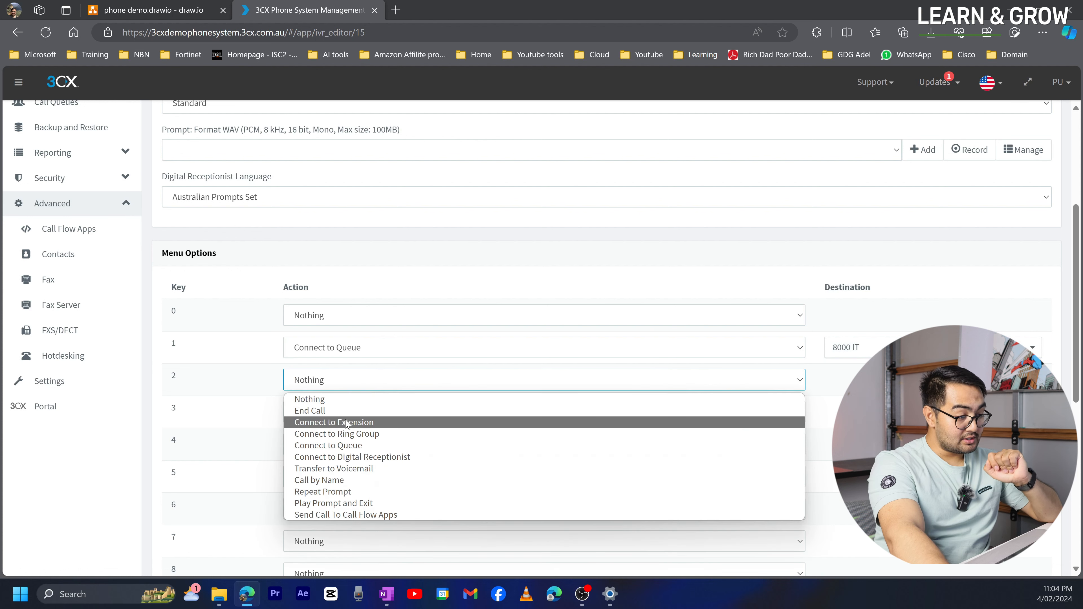
click(342, 435)
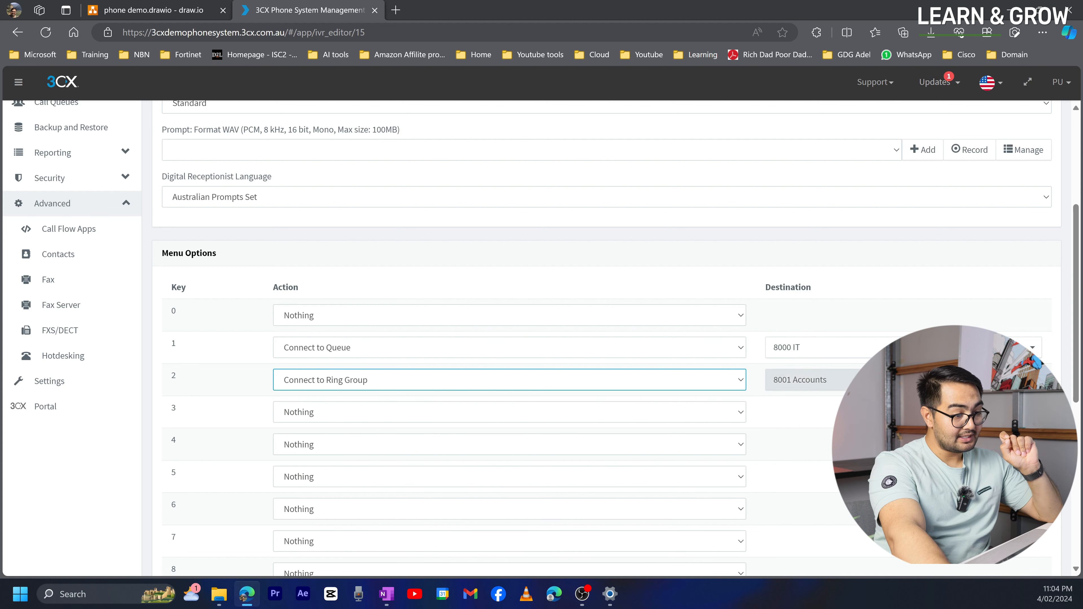
click(188, 10)
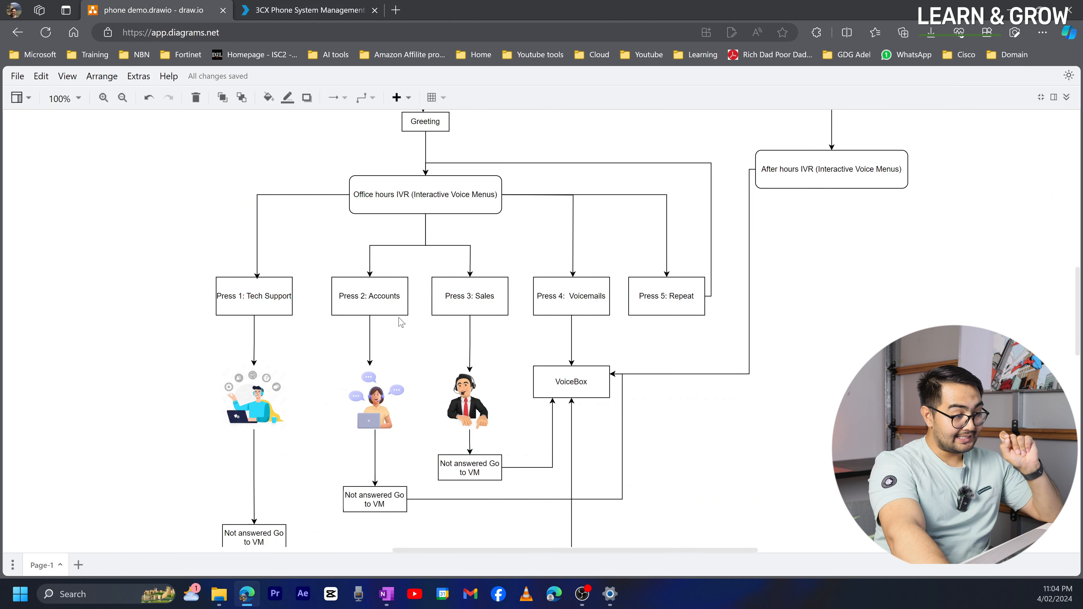
click(292, 9)
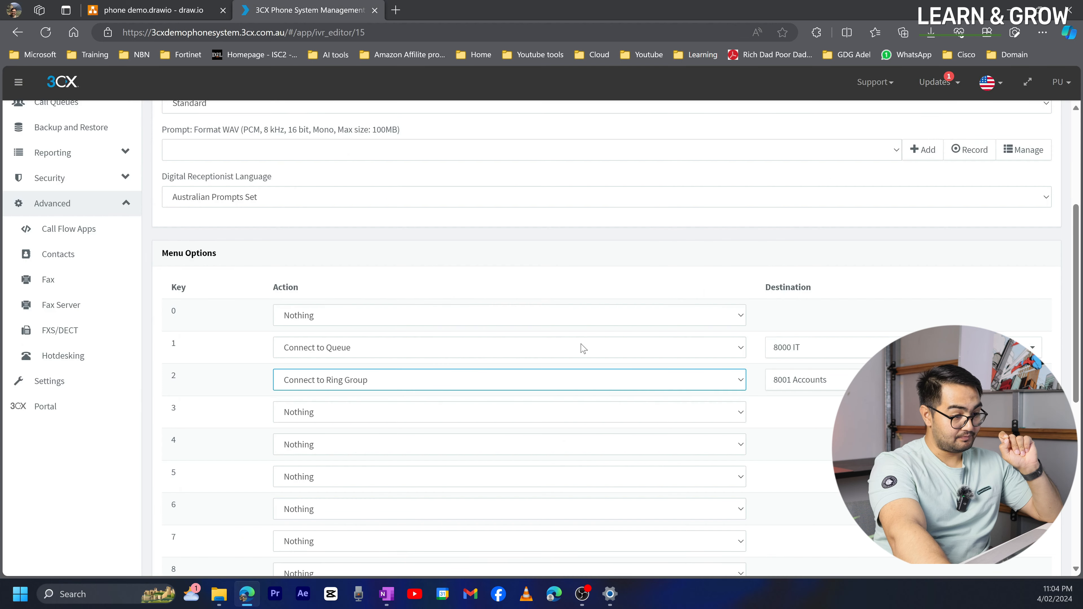
click(816, 381)
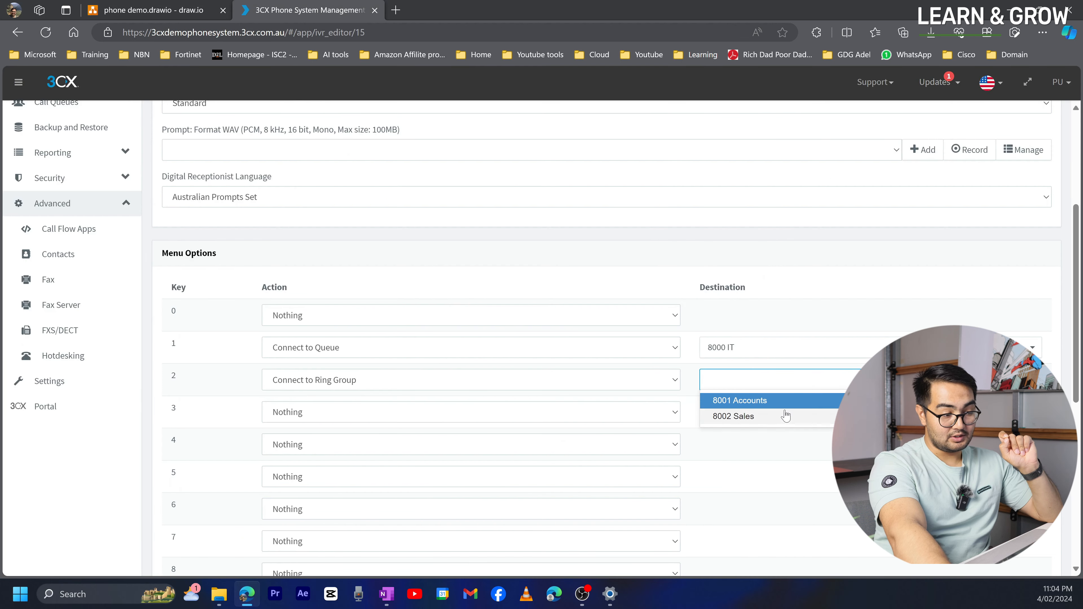
click(742, 400)
- Route key 3 to ring group 8002 Sales and key 4 to 1006 Voicemail User6's voicemail
click(433, 407)
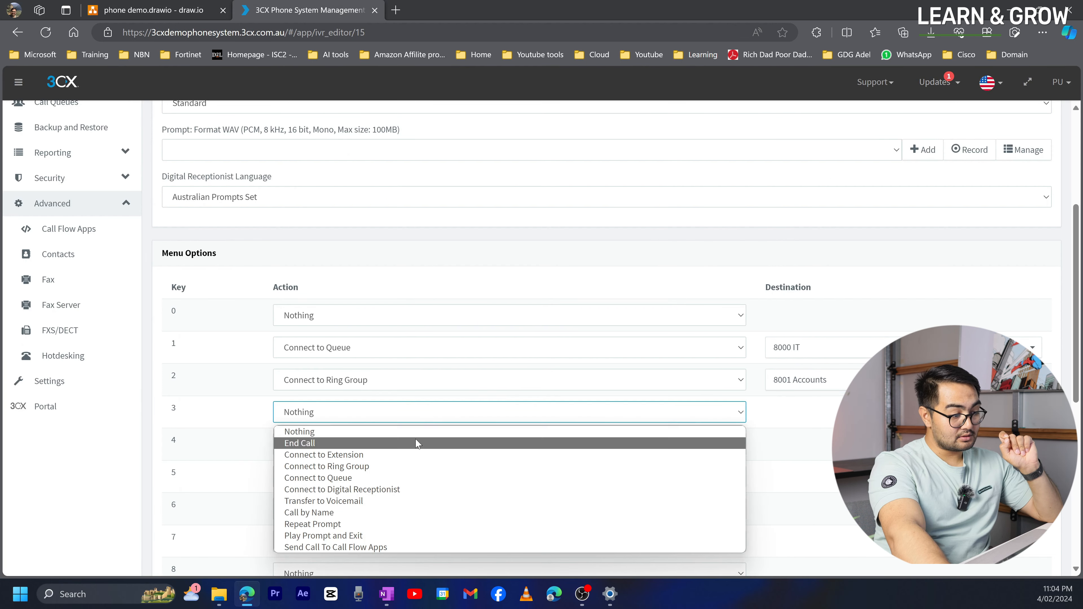
click(410, 468)
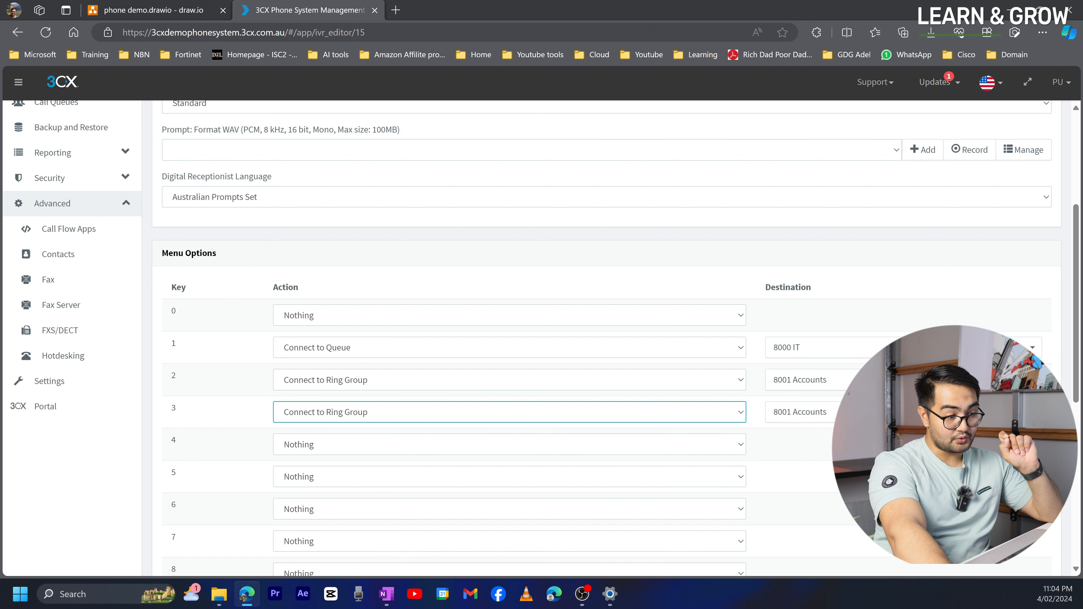
click(793, 412)
click(788, 447)
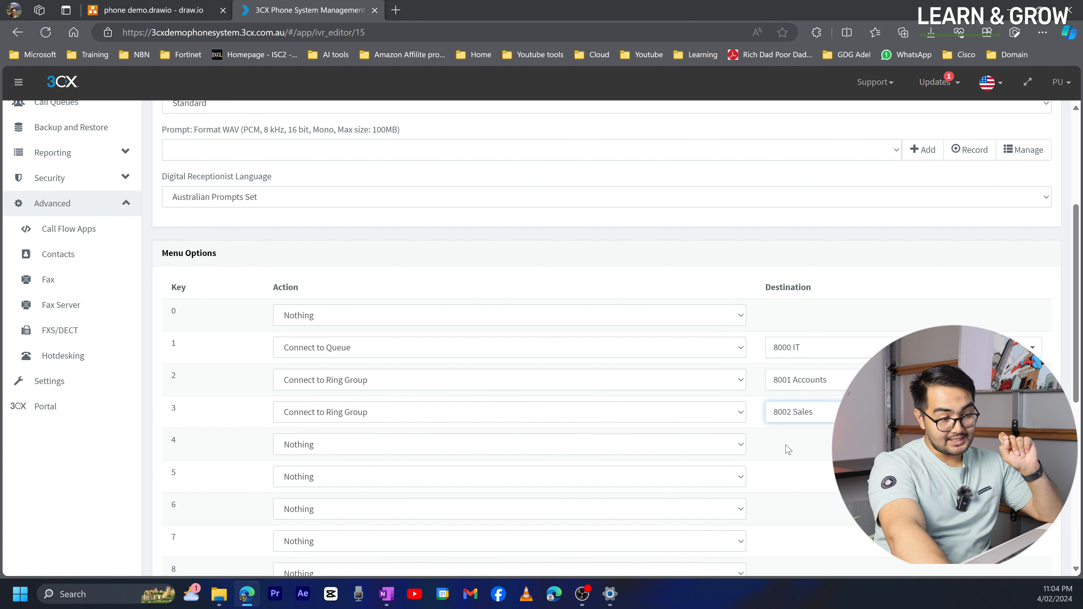
click(351, 440)
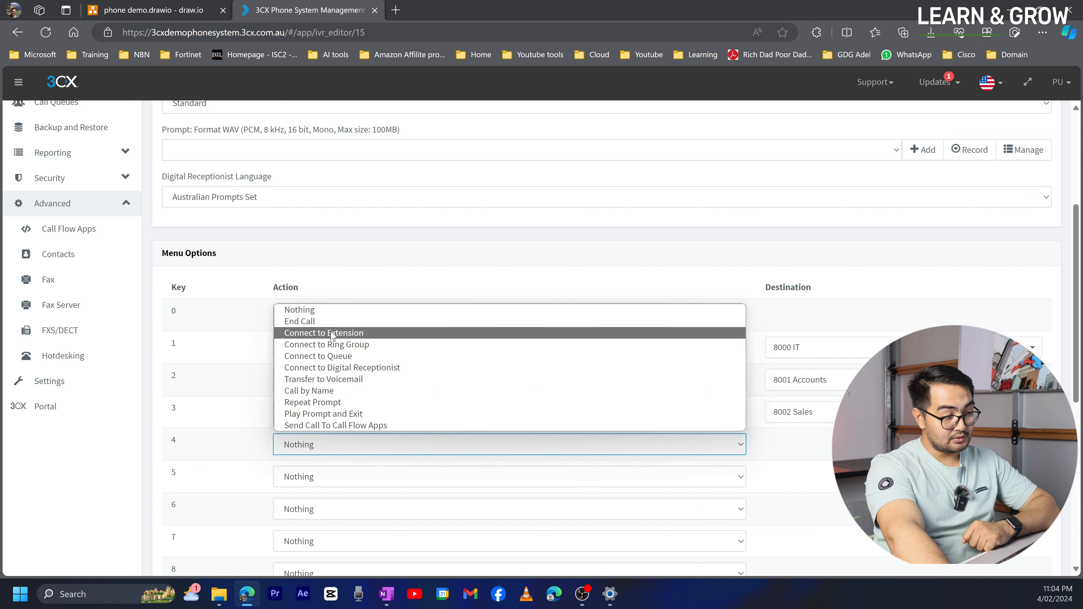
click(330, 383)
click(779, 443)
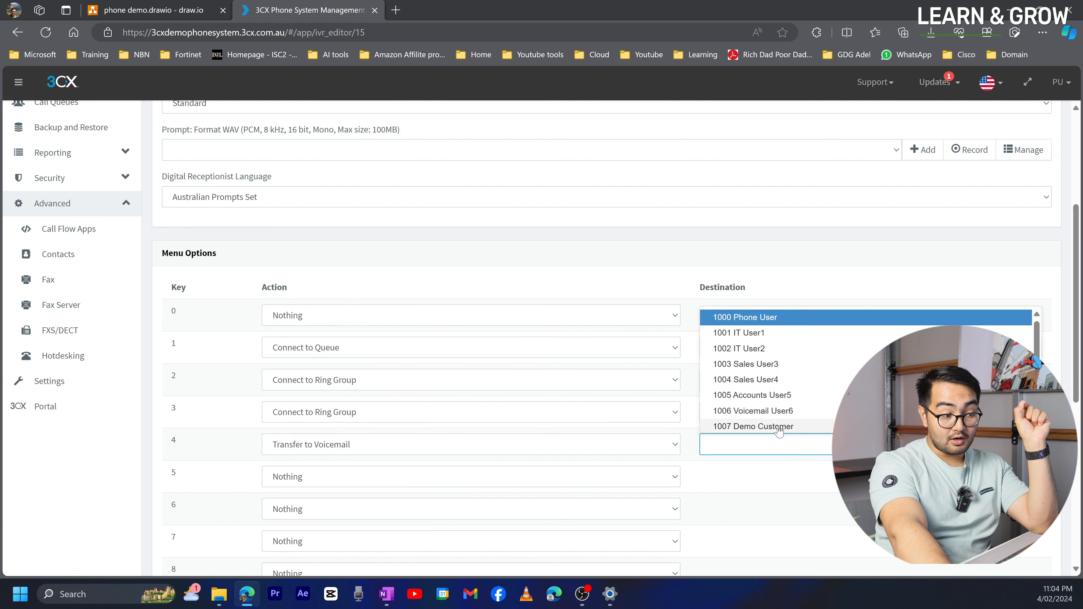
click(776, 411)
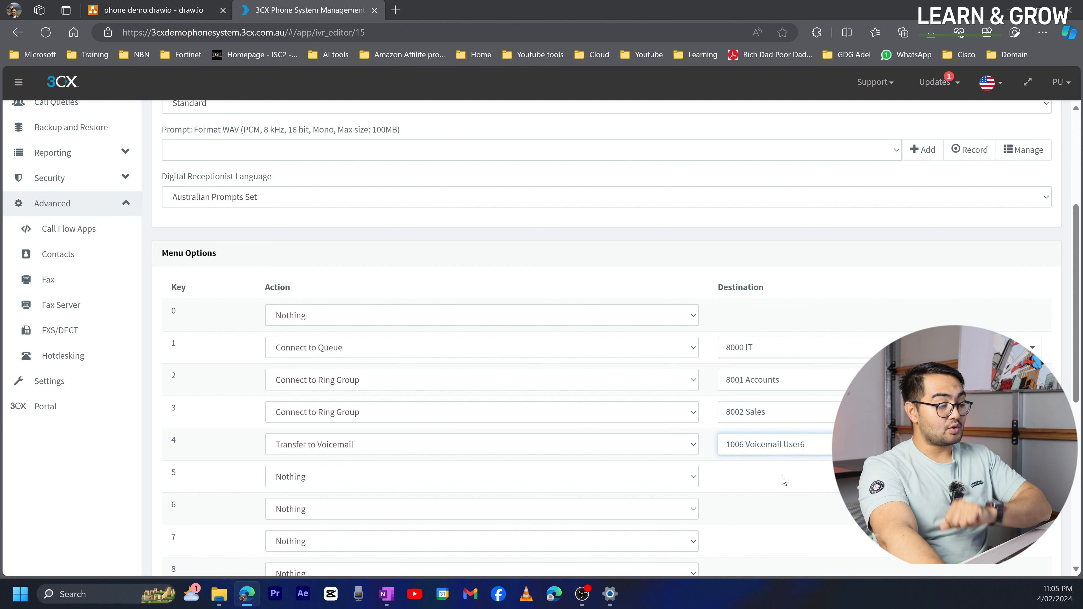
click(182, 13)
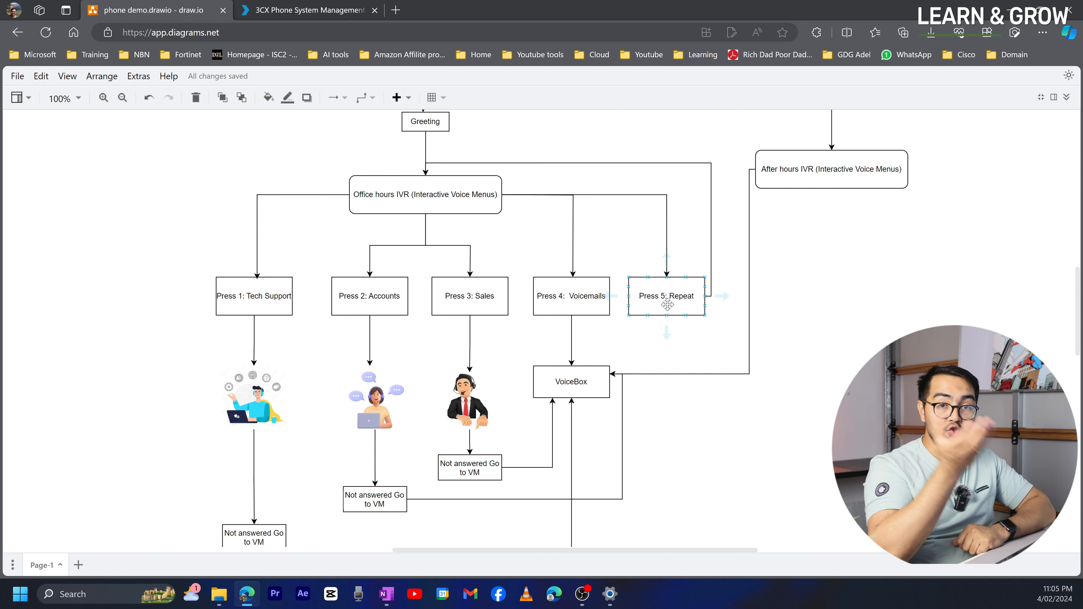
click(308, 13)
click(293, 478)
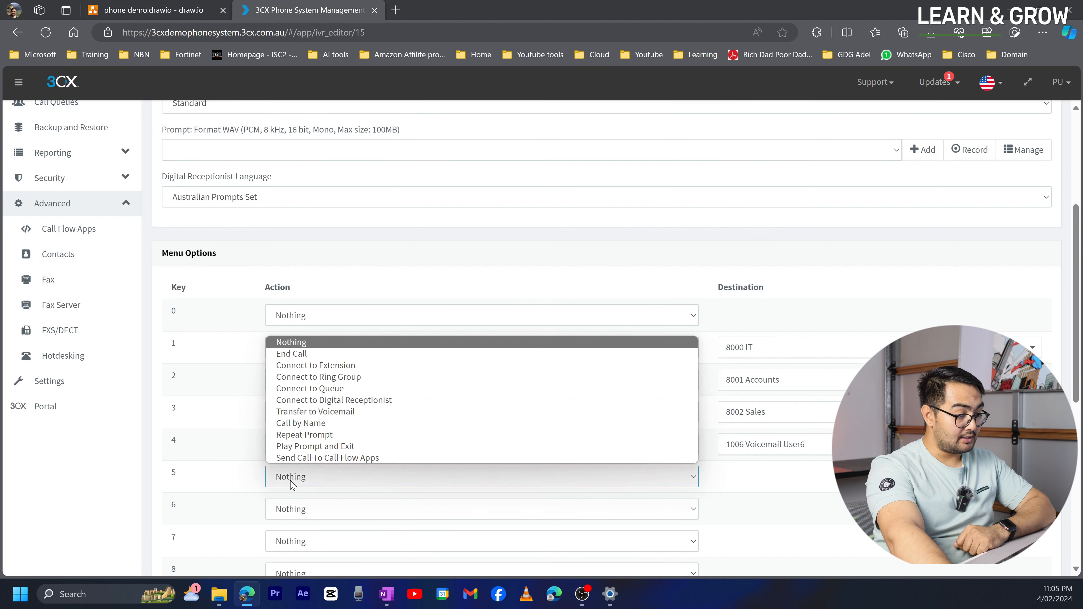
- Set key 5's action to Repeat Prompt
click(298, 440)
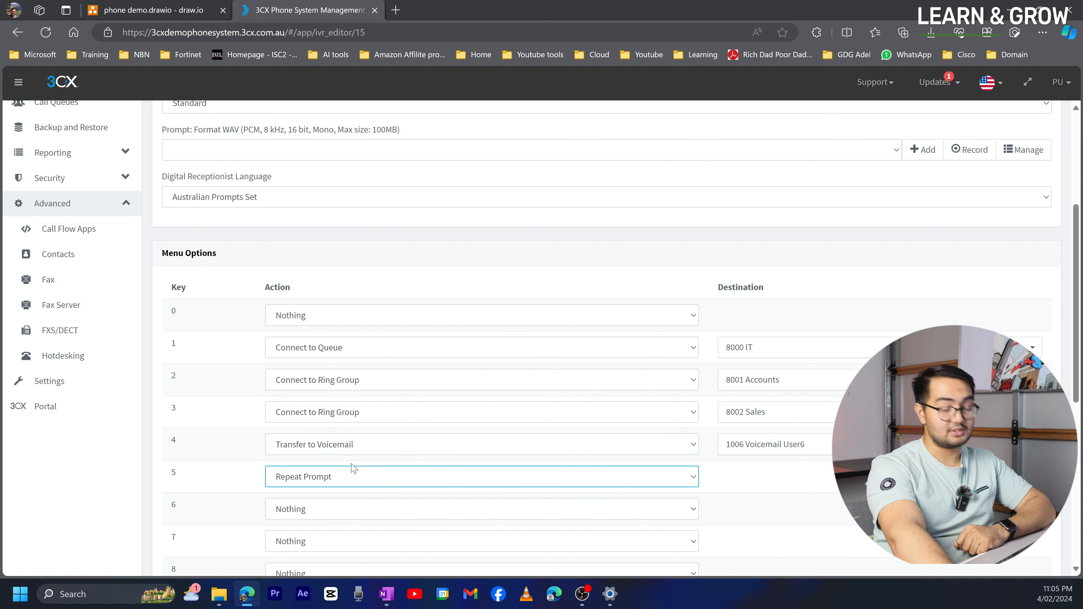
click(334, 485)
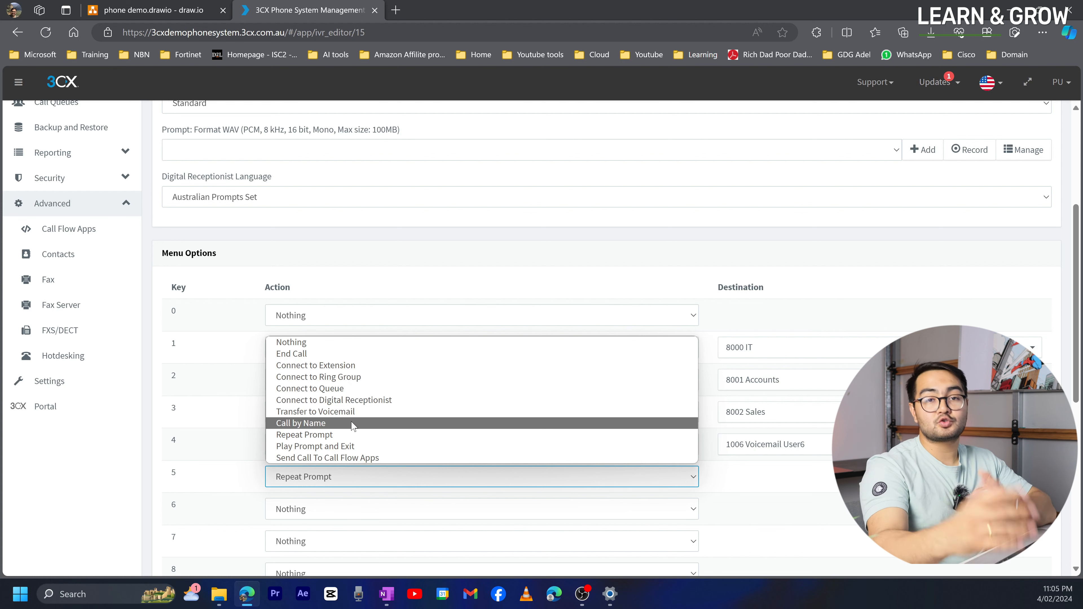
click(903, 589)
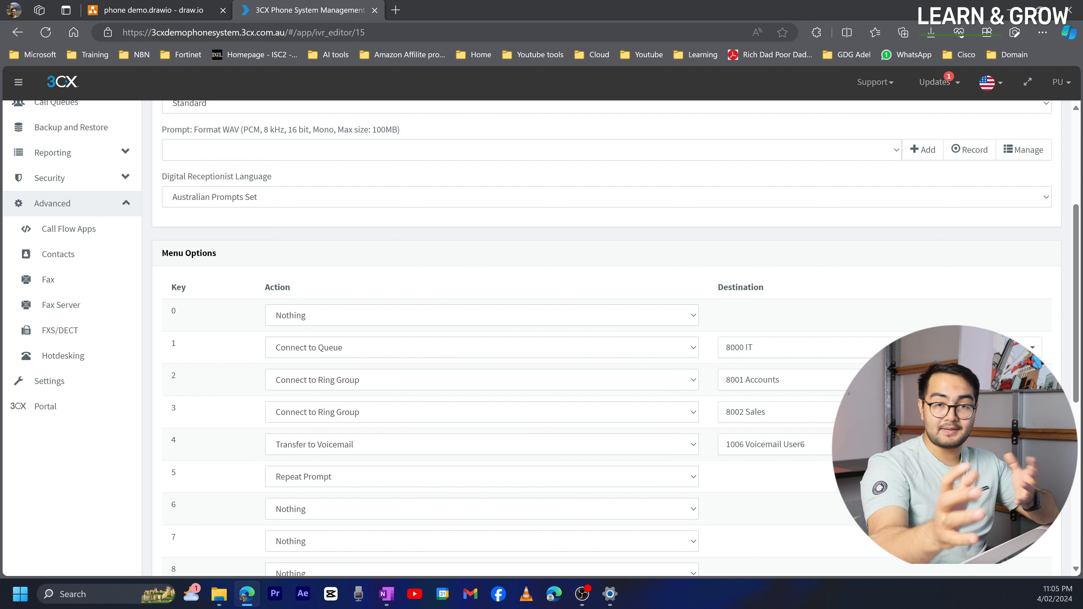
scroll(461, 410, down, 3)
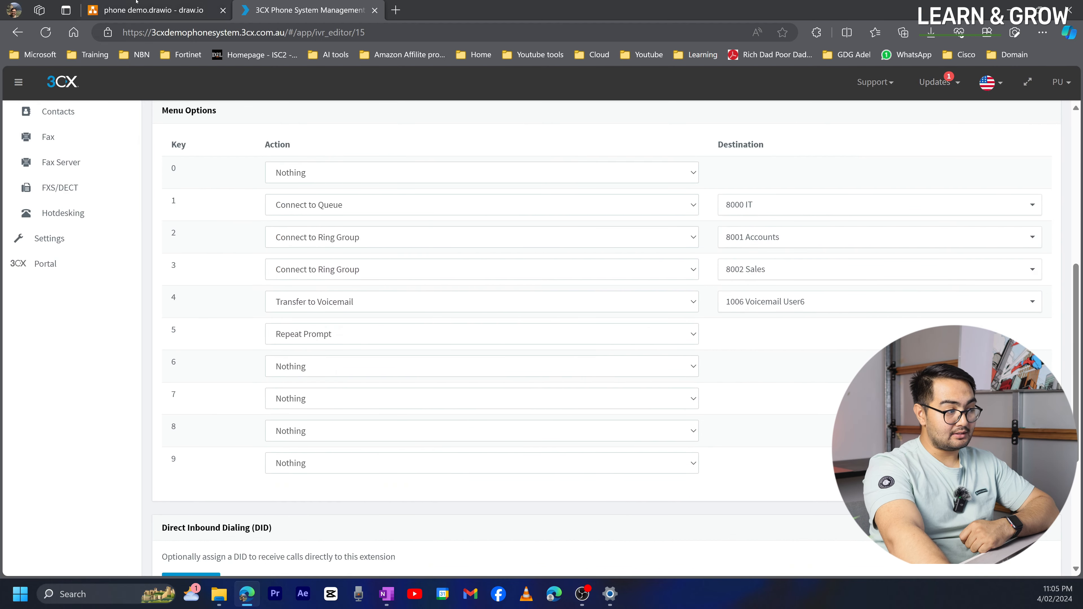
- Keep Repeat Prompt as the invalid-input action
scroll(273, 404, down, 5)
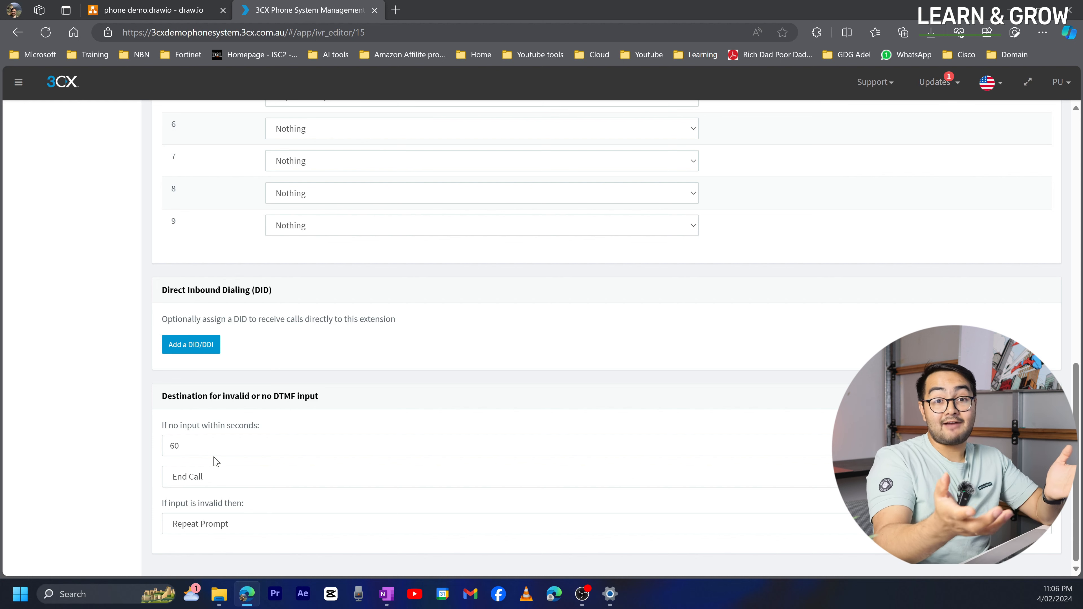
click(215, 529)
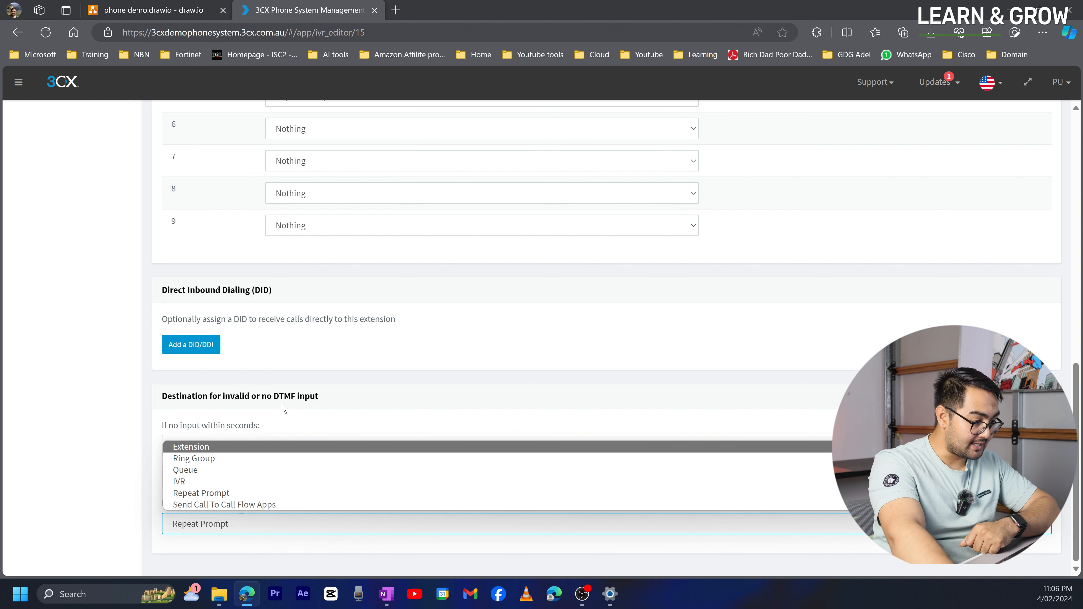
click(210, 494)
click(199, 523)
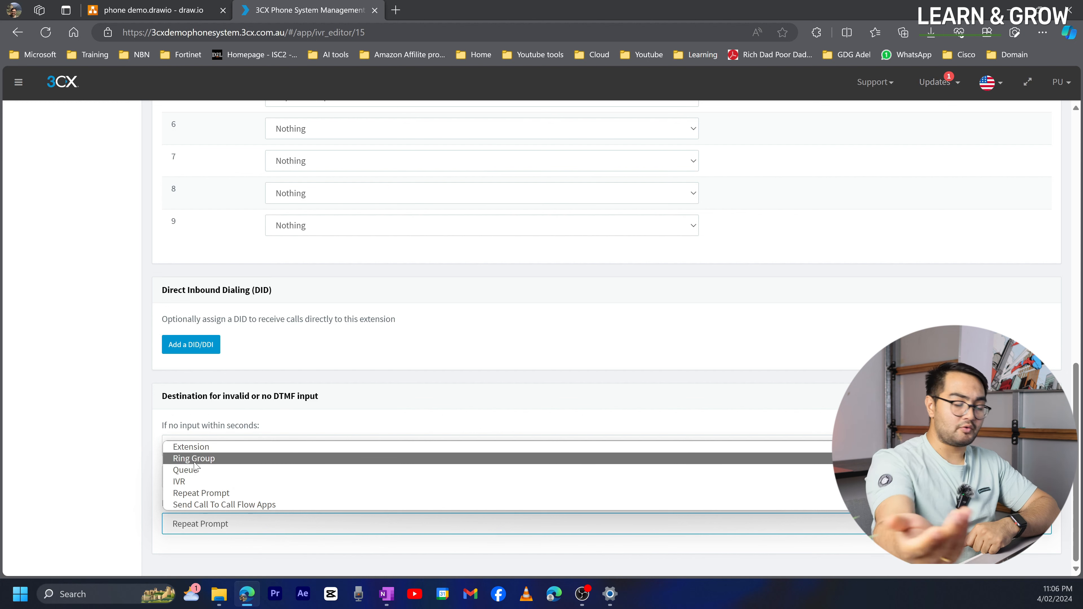
click(191, 500)
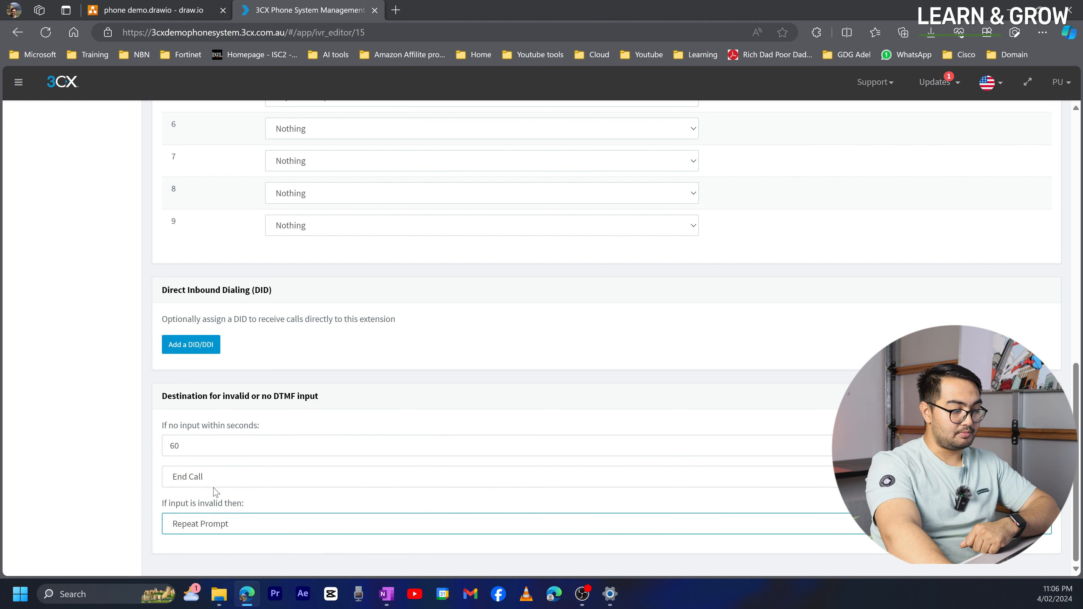
- Repeat the prompt after 10 seconds without input and save Office hours Main IVR
click(198, 448)
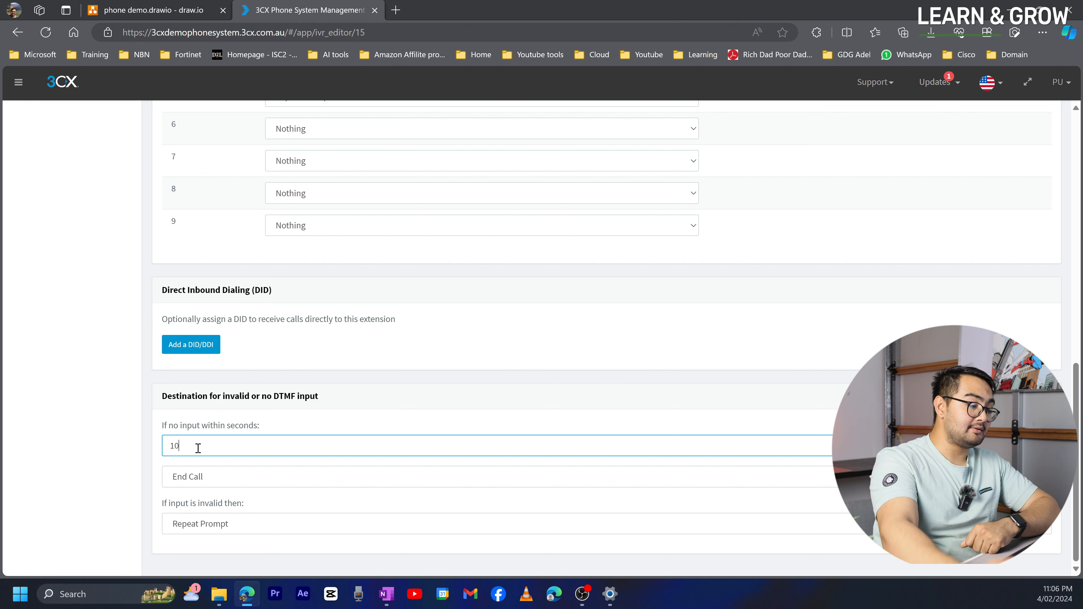
click(215, 480)
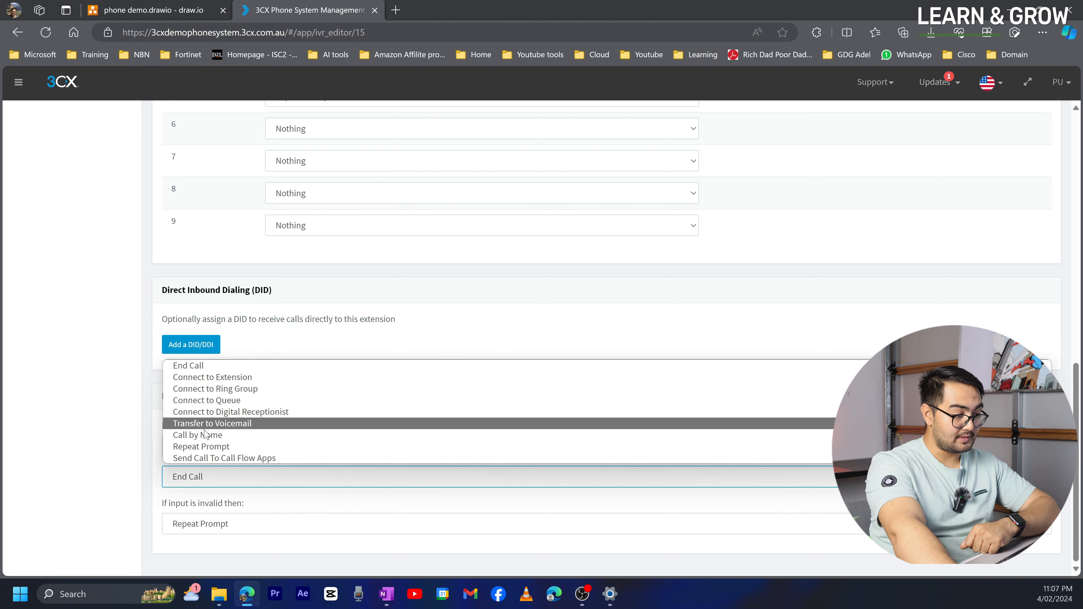
click(215, 446)
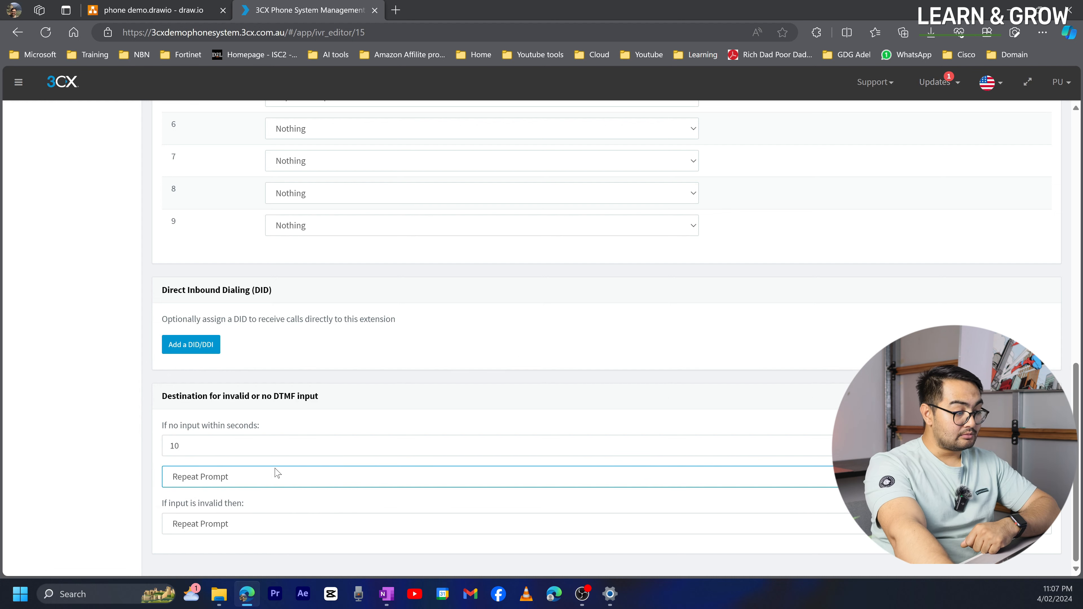
scroll(277, 473, up, 15)
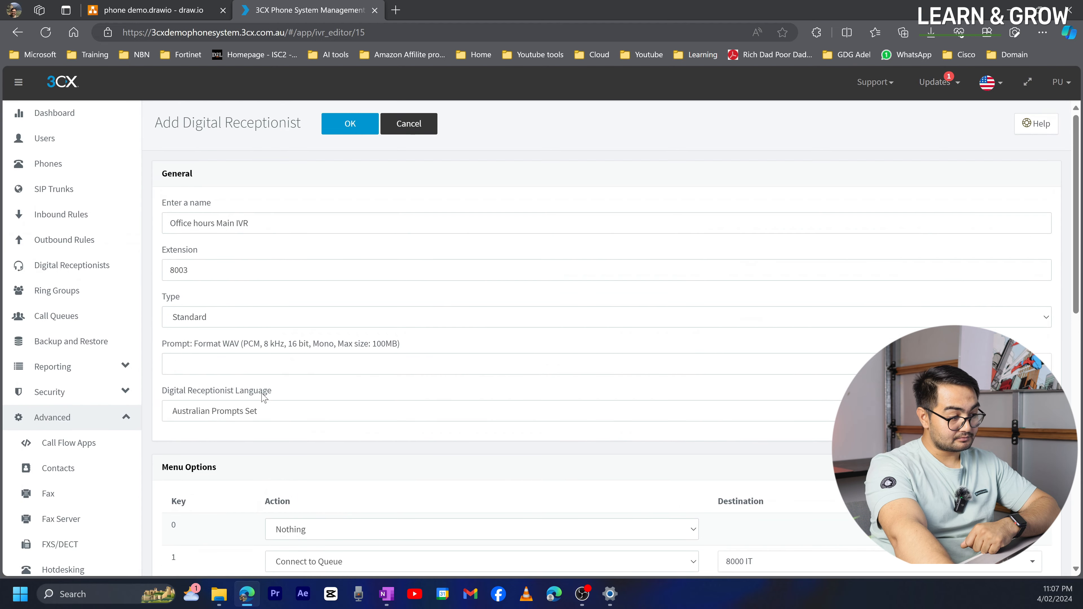
click(359, 128)
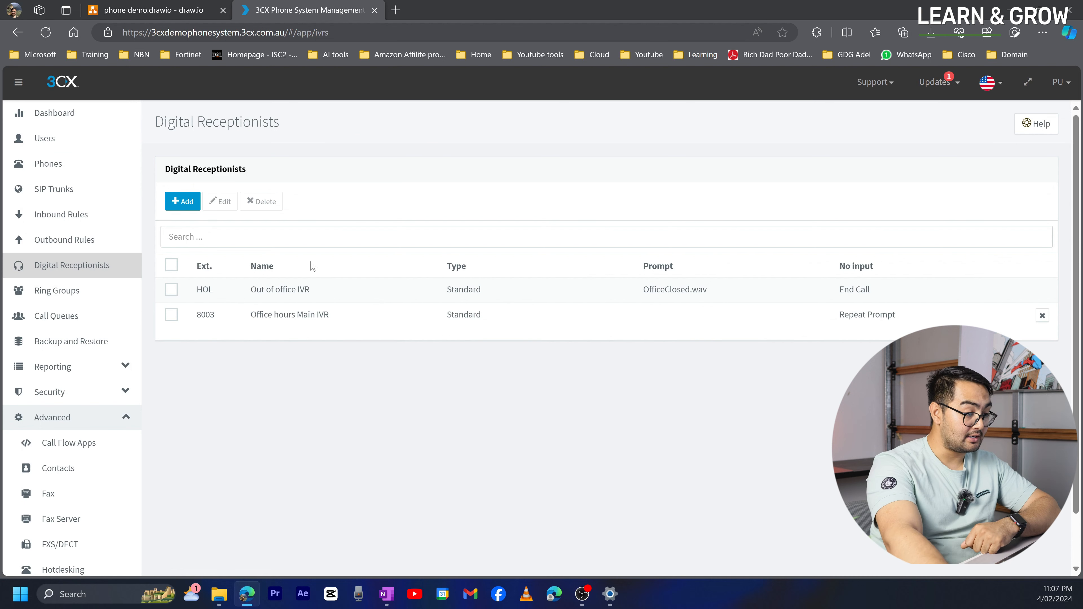
- Recheck Office hours Main IVR against the diagram, then return to the receptionist list
click(296, 314)
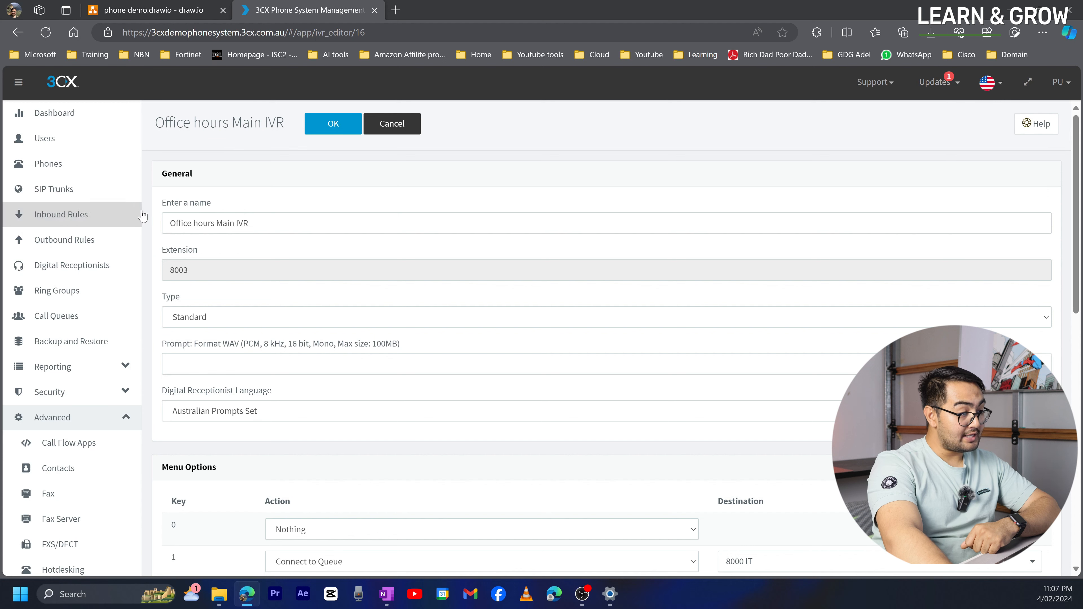
click(179, 10)
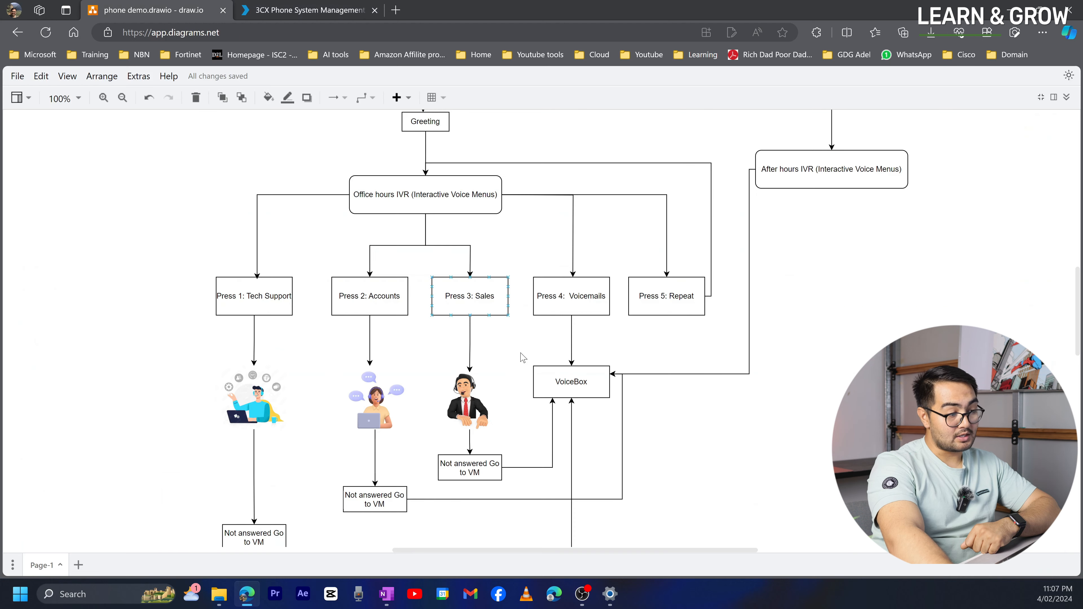
scroll(548, 381, up, 2)
scroll(548, 381, up, 1)
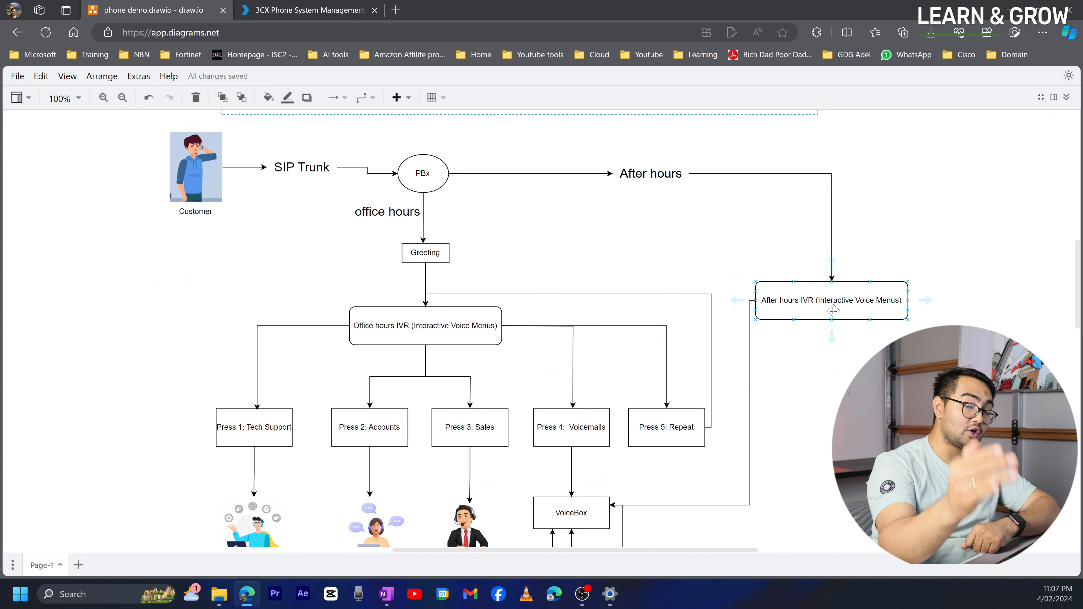
click(313, 12)
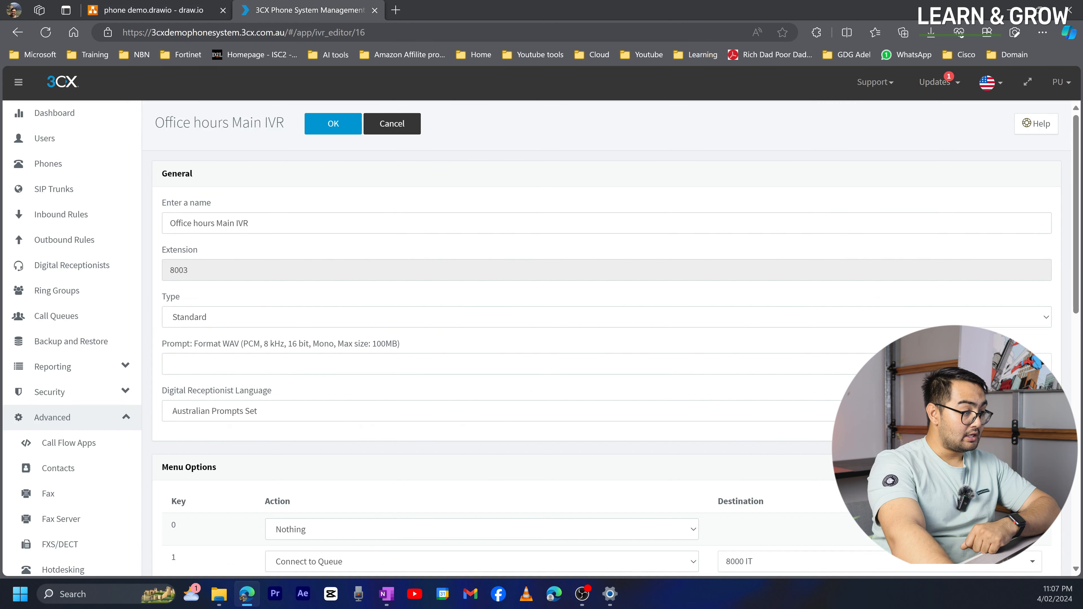
click(85, 265)
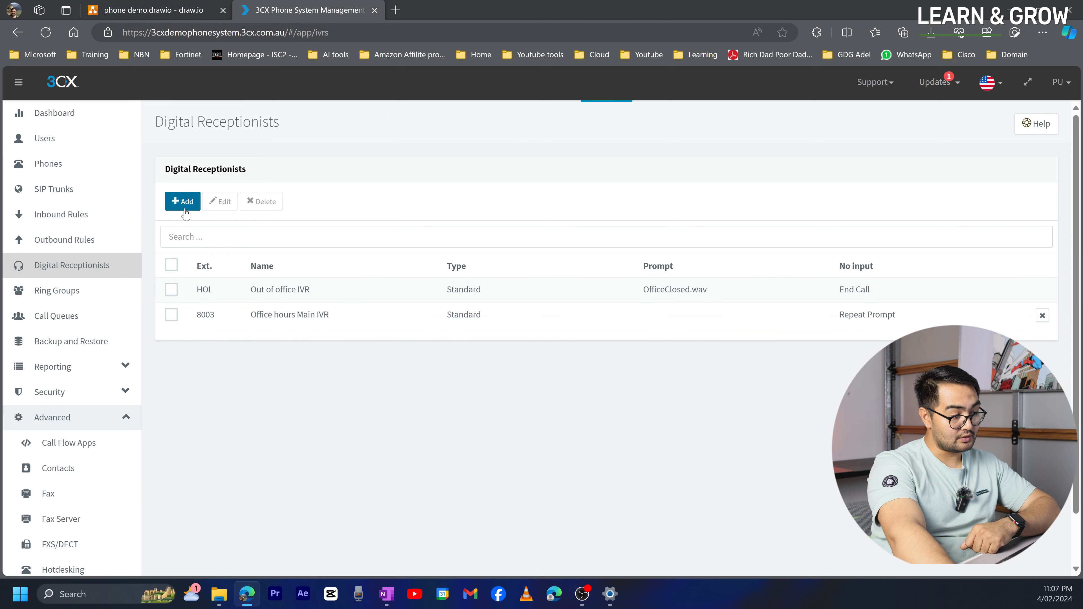
- Add a new receptionist on extension 8004 named 'After hours IVR'
click(183, 202)
click(250, 226)
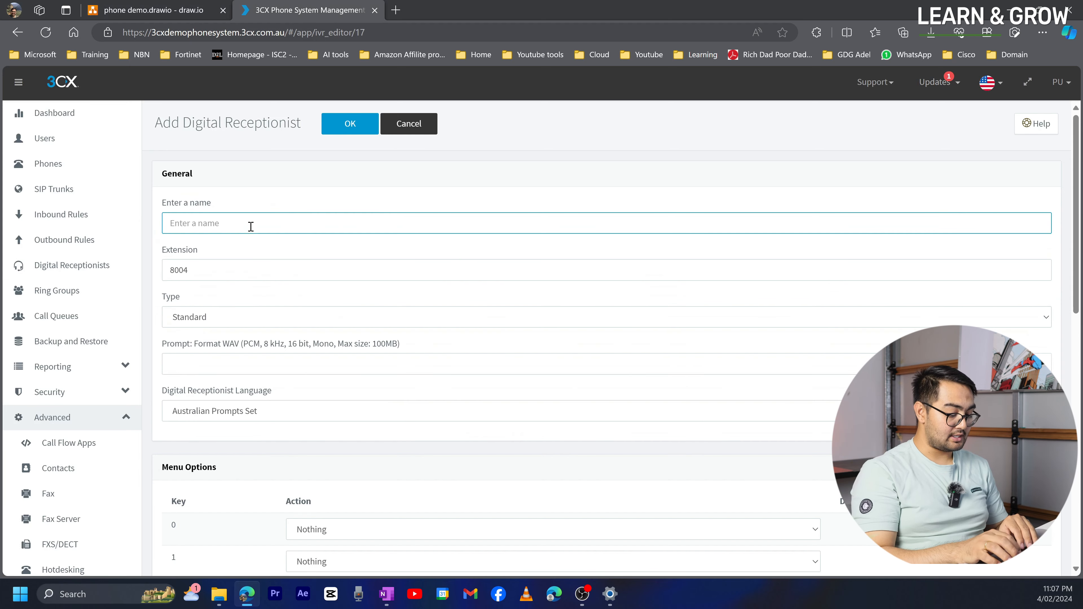
text(O)
key(BackSpace)
text(After hours IVR)
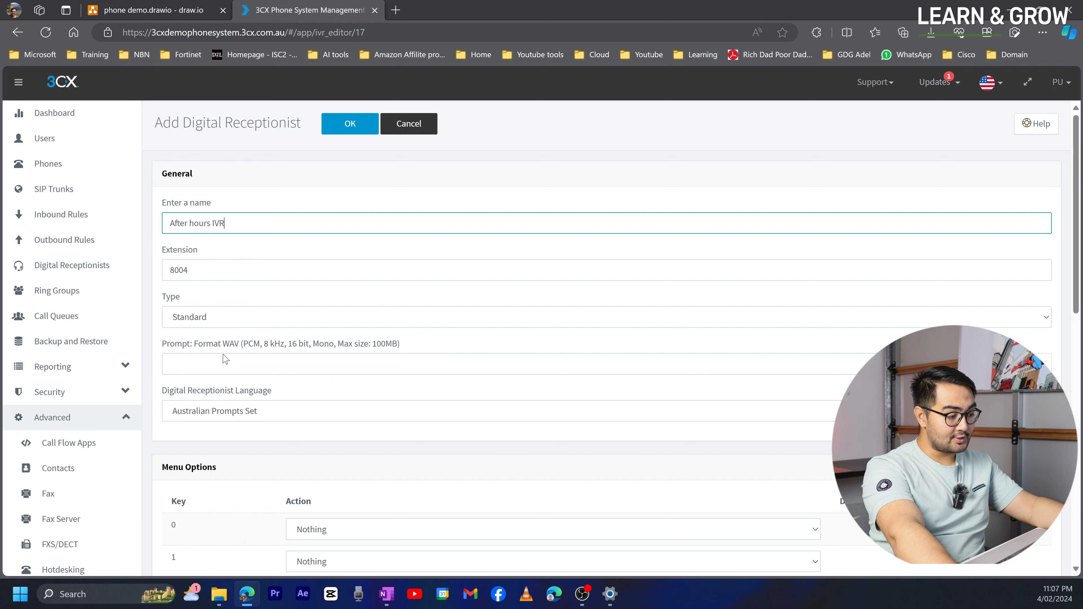
scroll(231, 384, down, 2)
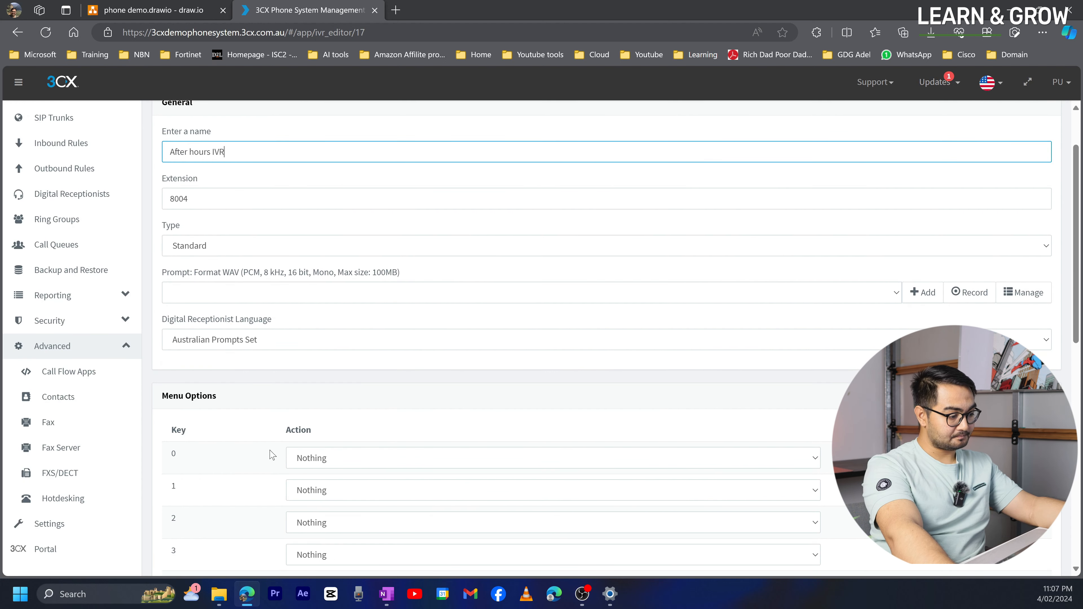
scroll(261, 471, down, 2)
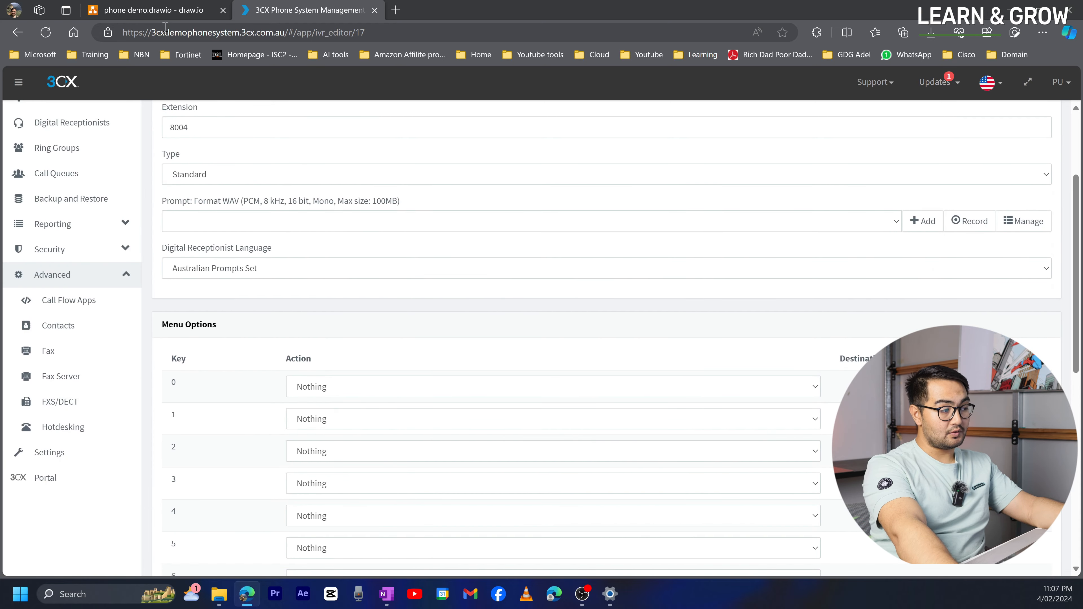
- Review the After hours IVR box in the draw.io call-flow diagram
click(164, 13)
click(290, 11)
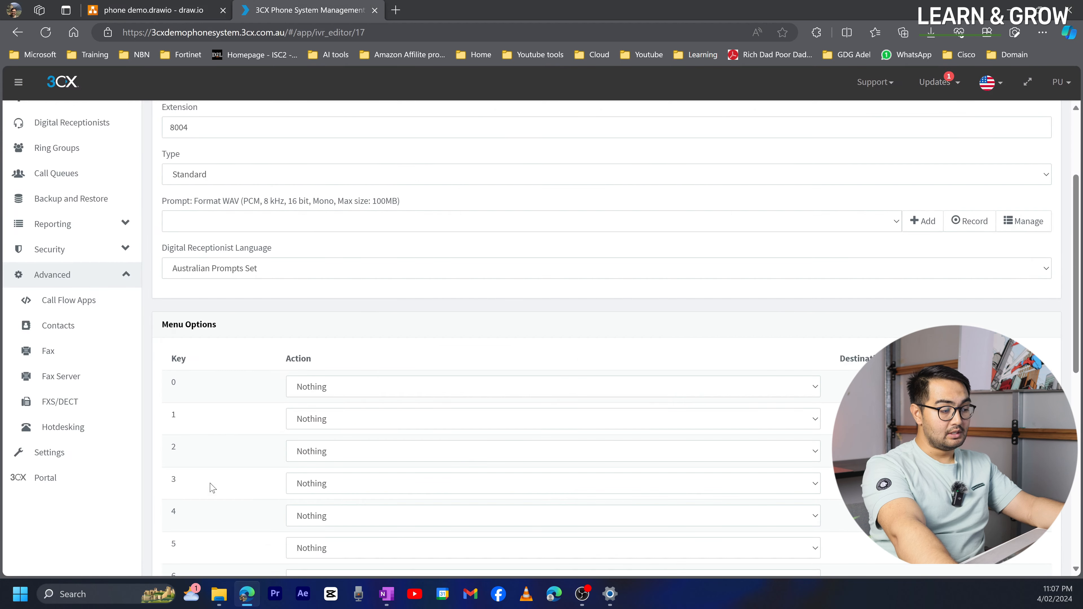
click(164, 13)
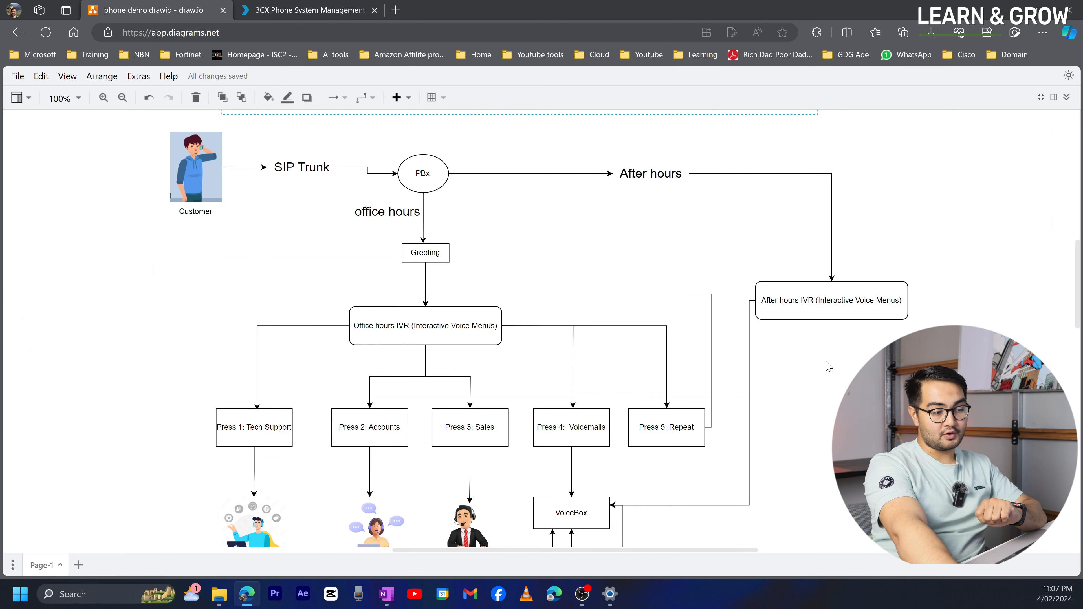
click(839, 322)
click(687, 359)
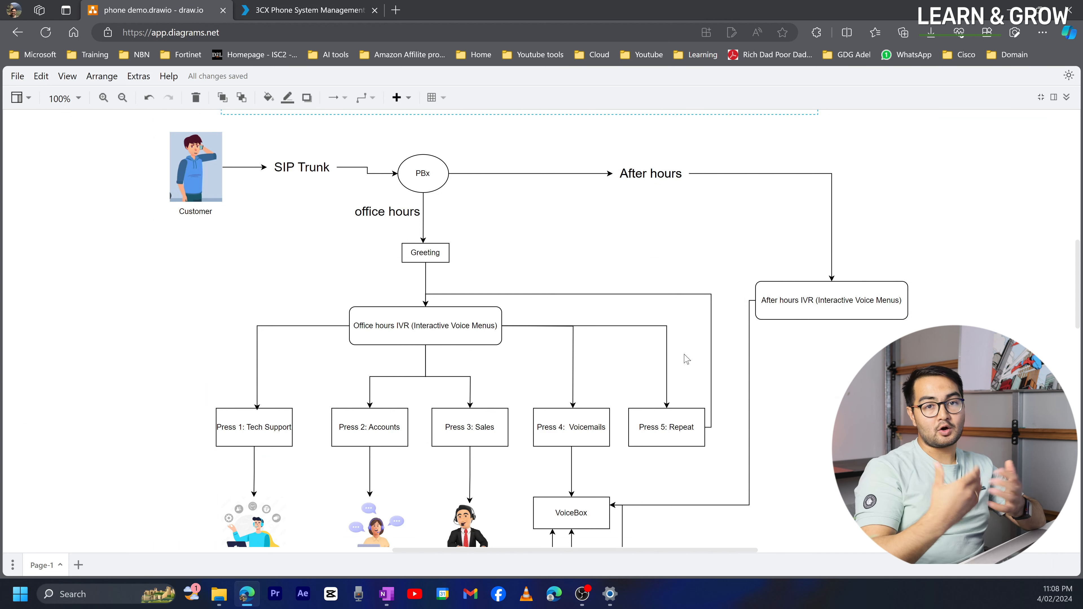
click(305, 12)
scroll(312, 332, down, 10)
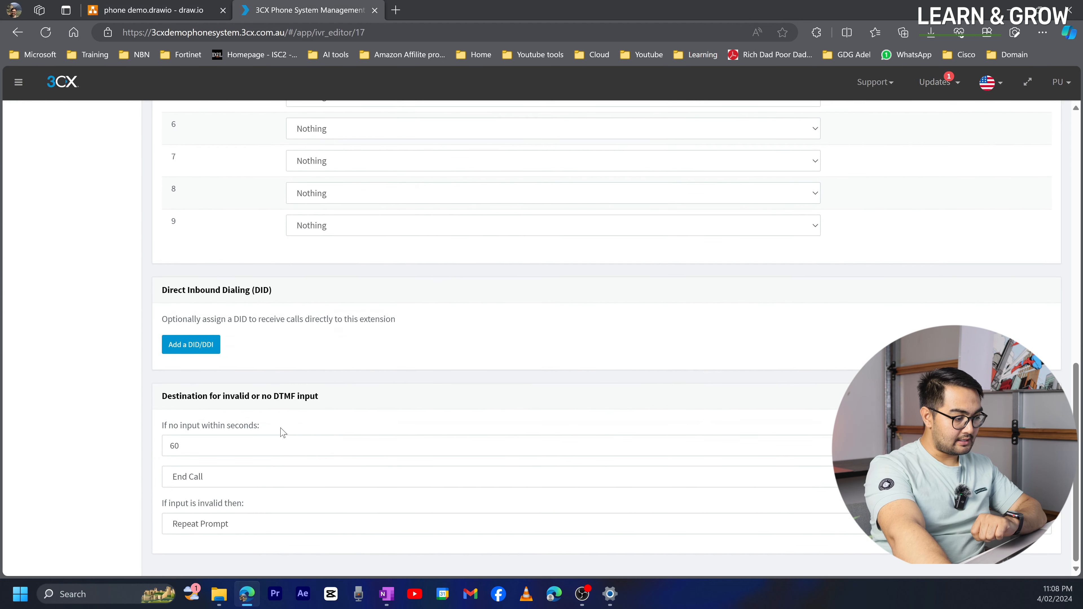
- Transfer callers to 1006 Voicemail User6's voicemail after 10 seconds without input
click(199, 448)
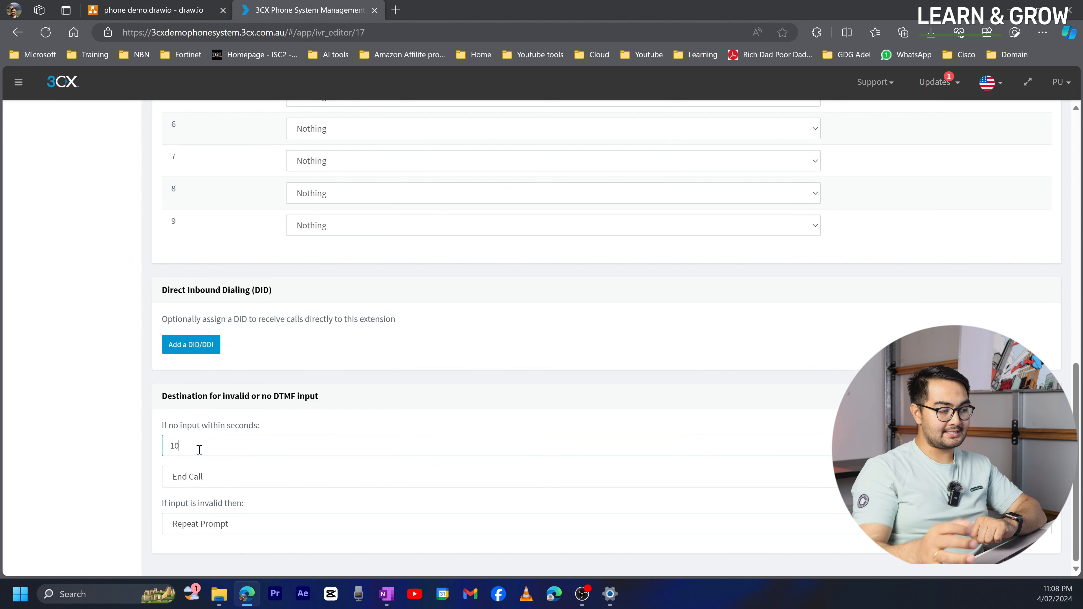
text(10)
click(199, 478)
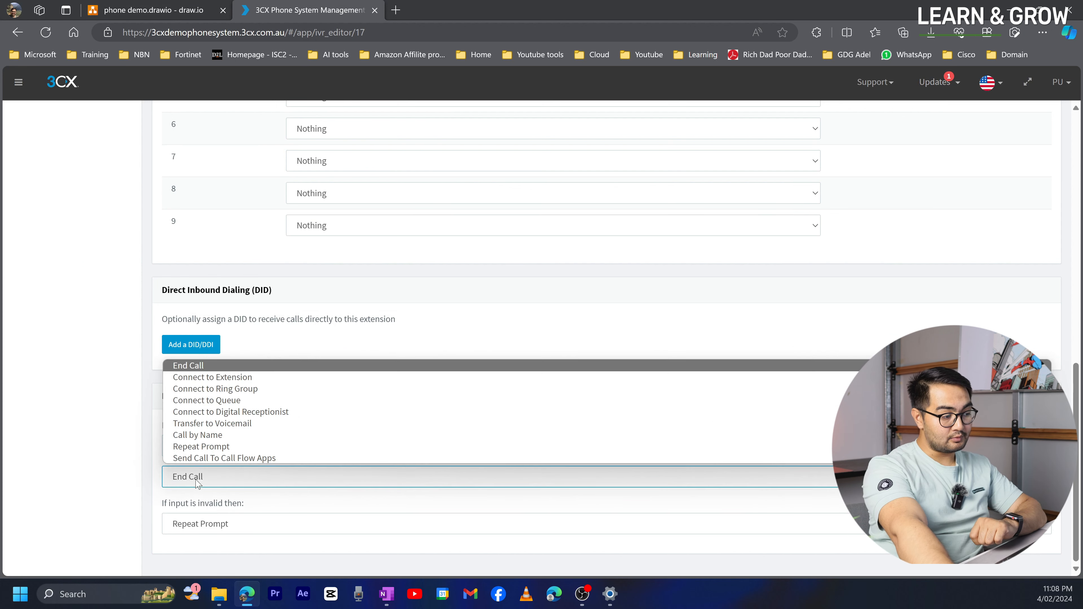
click(215, 423)
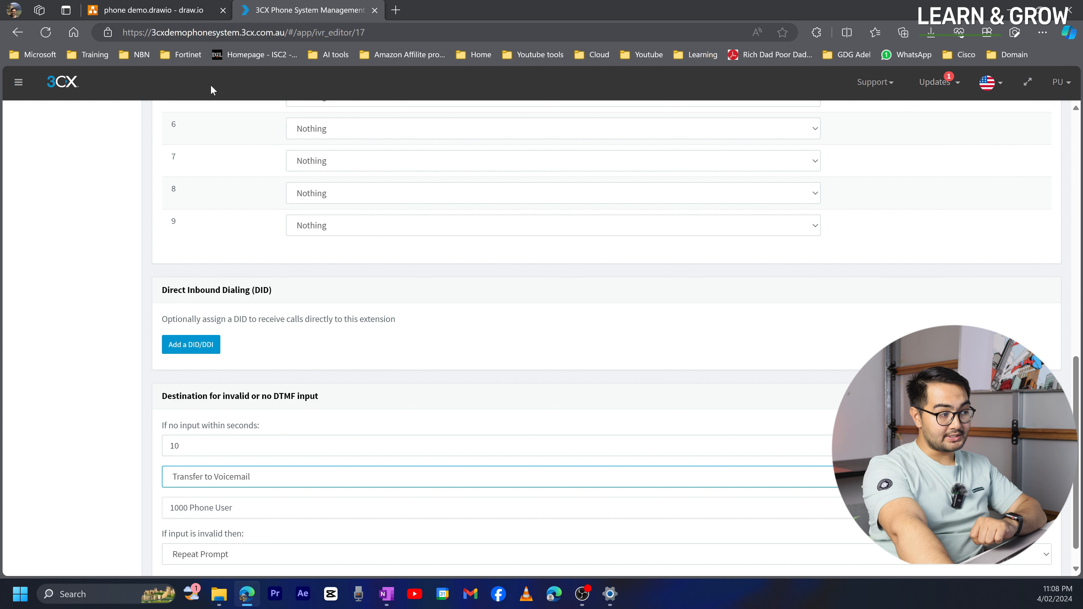
click(168, 16)
click(671, 434)
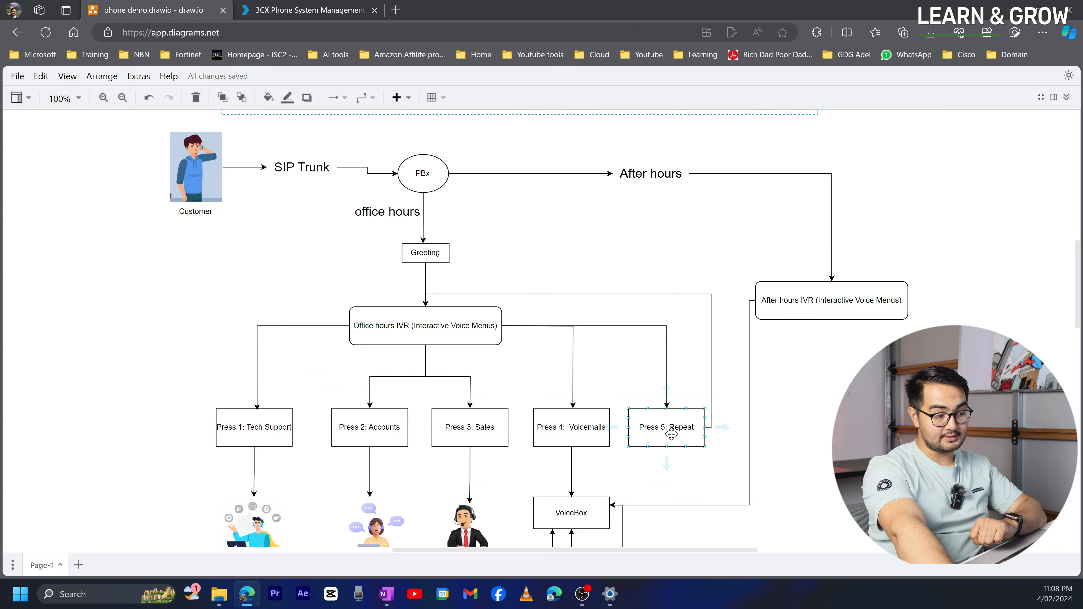
click(602, 479)
click(344, 9)
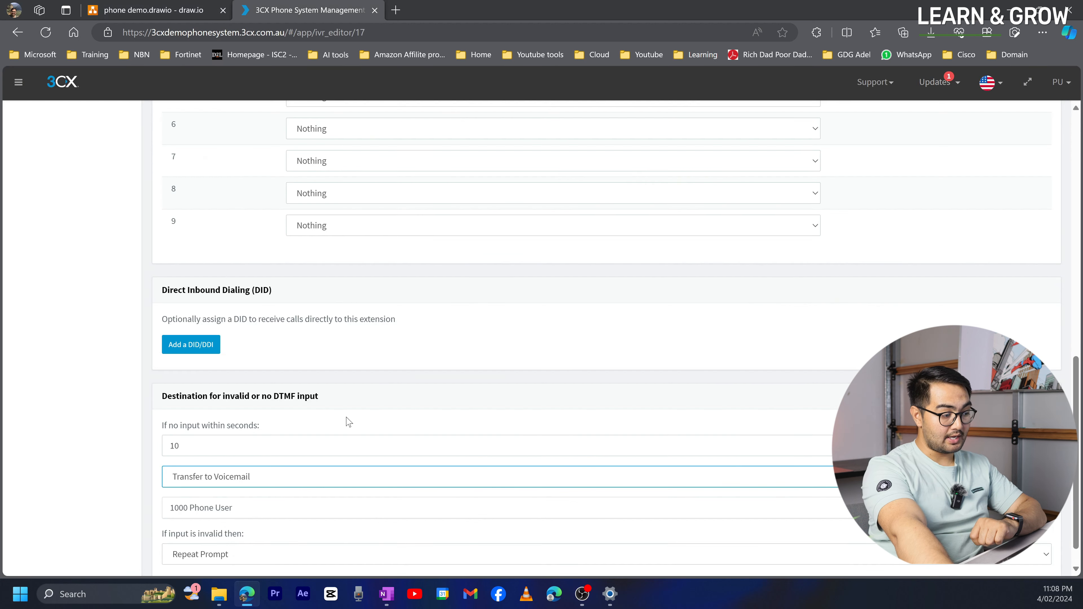
click(221, 474)
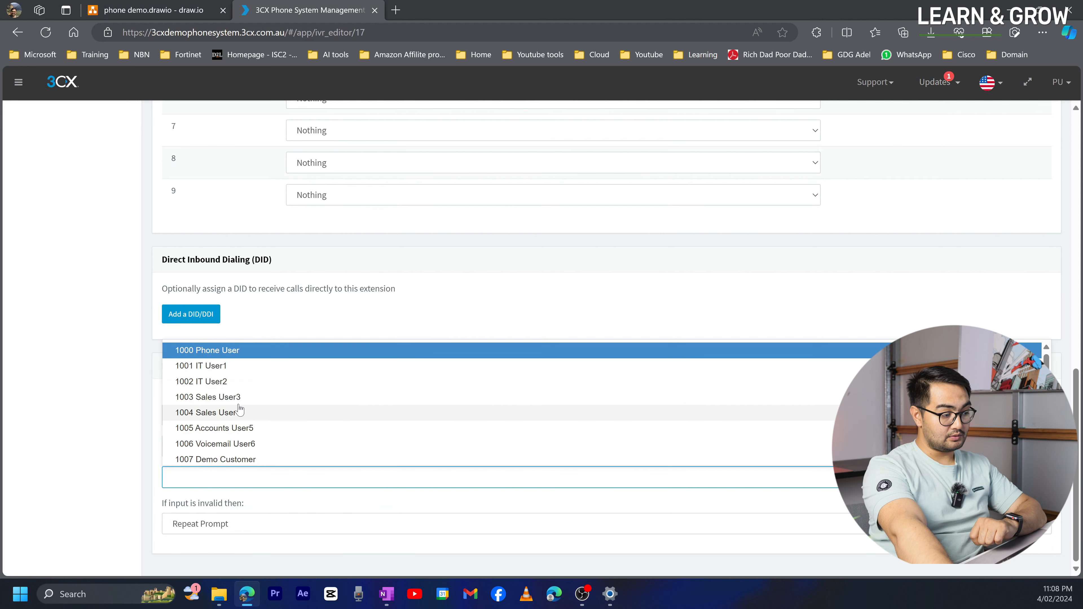
click(232, 443)
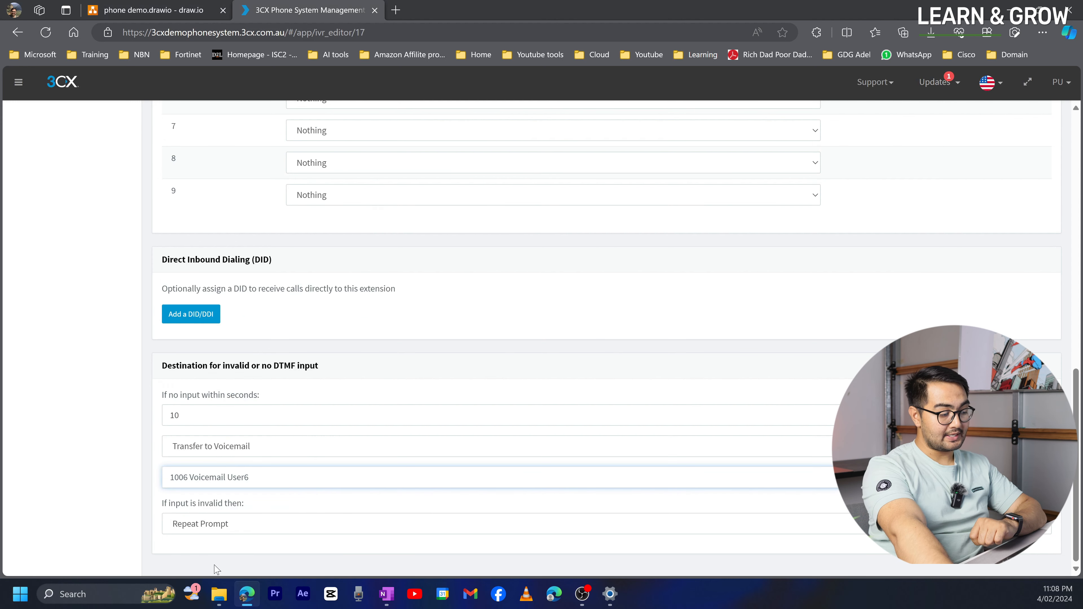
- Set the invalid-input action back to Repeat Prompt
click(223, 524)
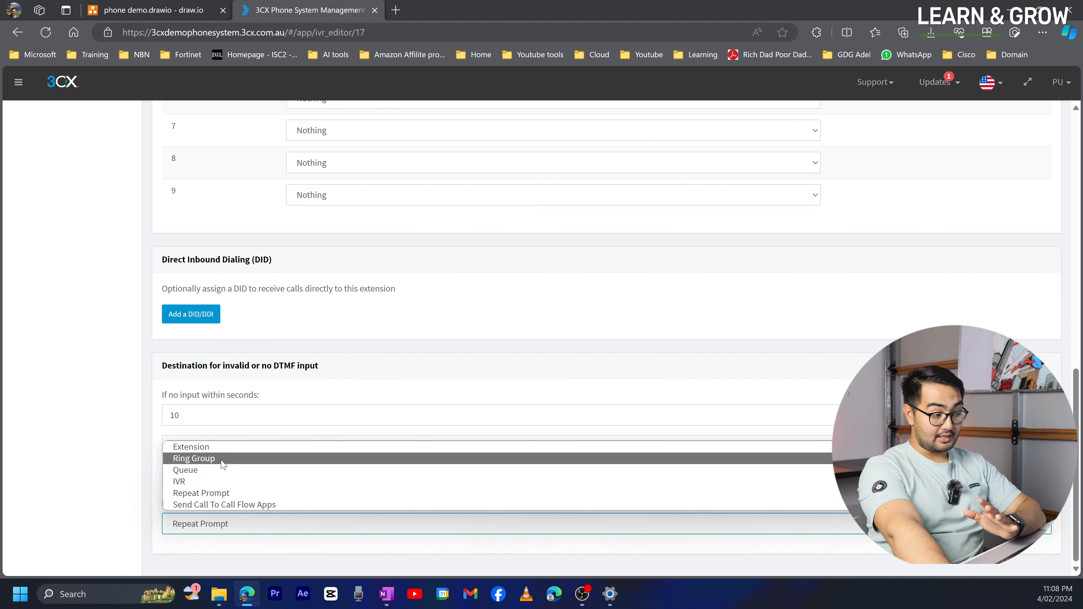
click(222, 447)
scroll(265, 491, down, 1)
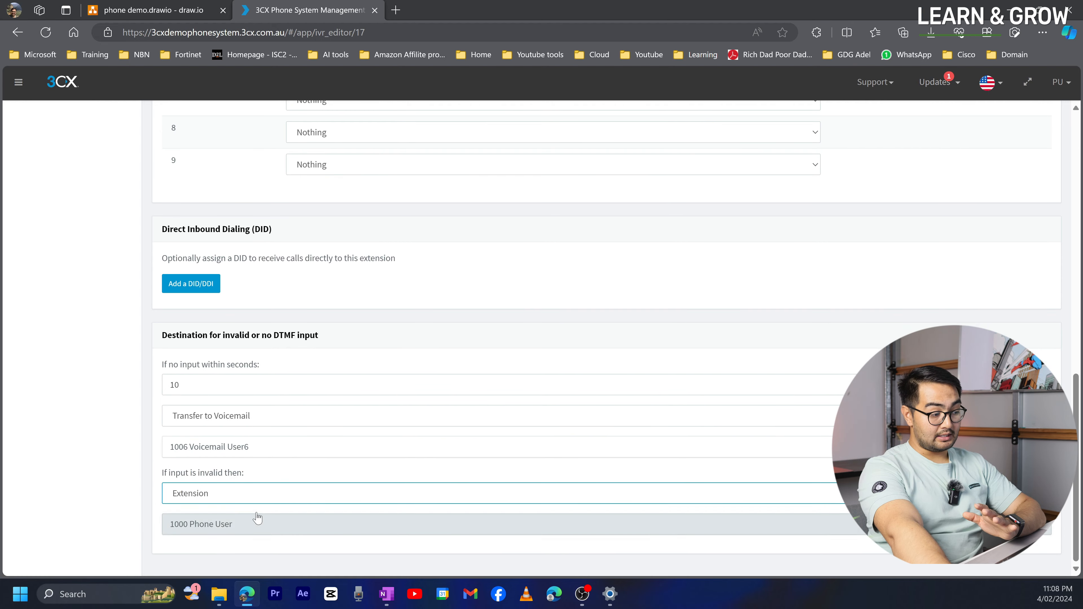
click(244, 495)
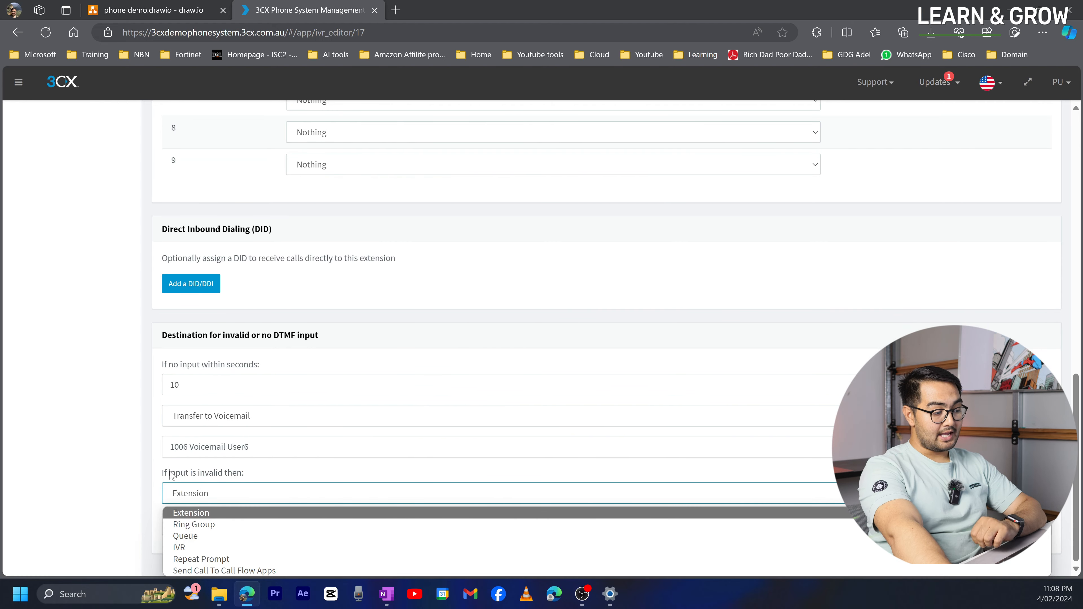
click(218, 512)
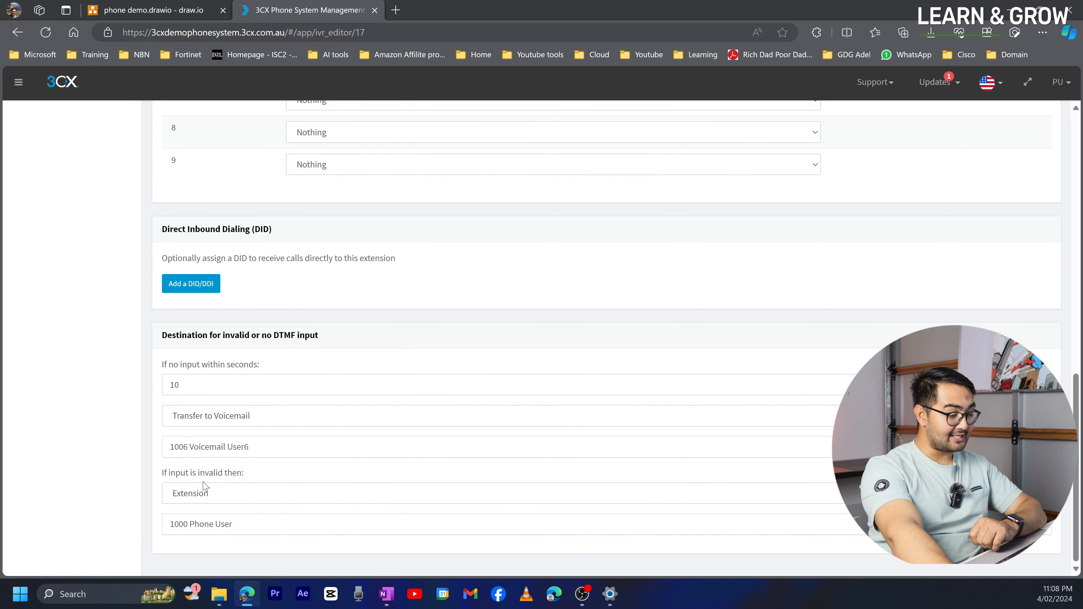
click(220, 497)
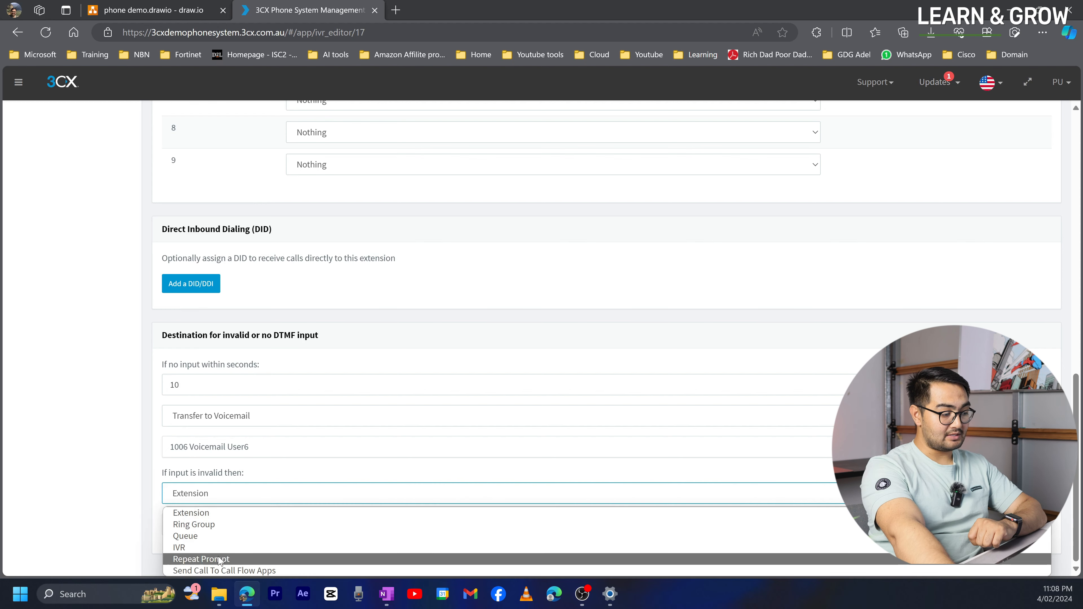
click(219, 559)
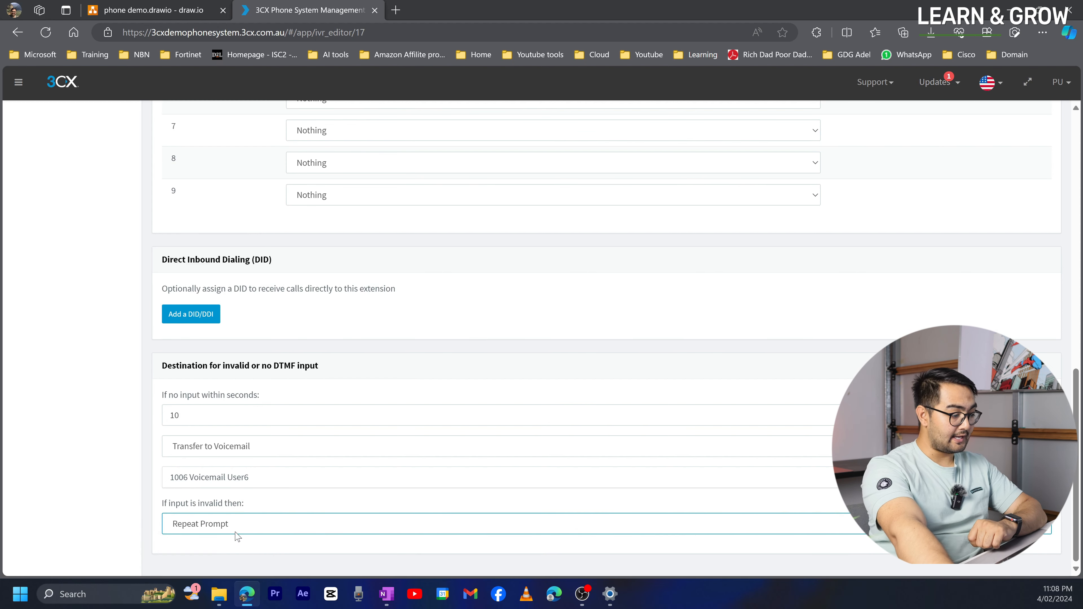
scroll(223, 442, up, 6)
scroll(238, 436, up, 4)
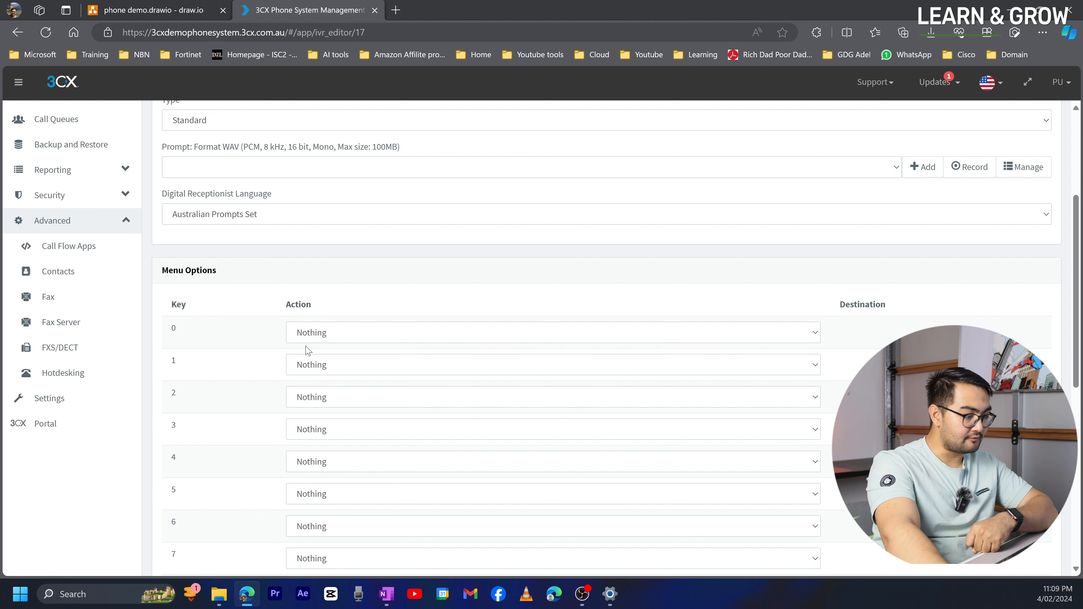
- Set key 1 to Transfer to Voicemail with destination 1006 Voicemail User6
click(319, 366)
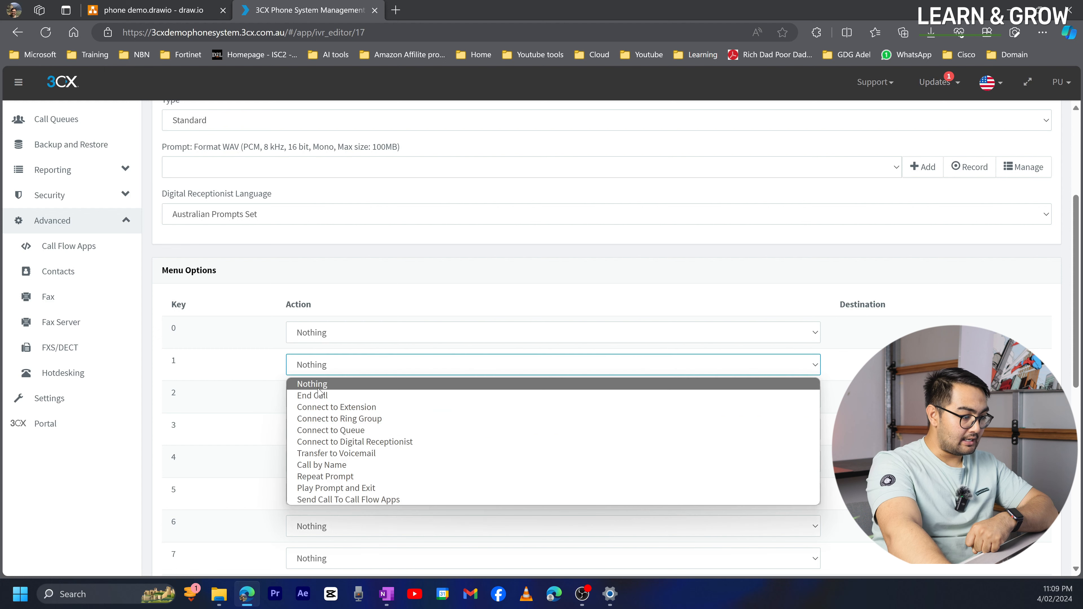
click(324, 453)
click(801, 366)
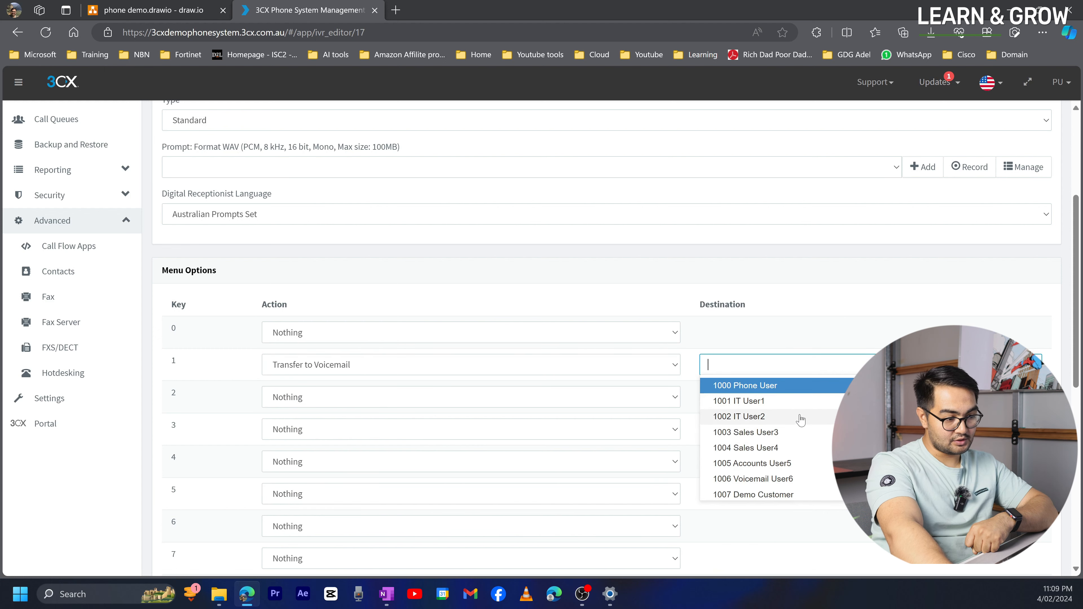
click(789, 478)
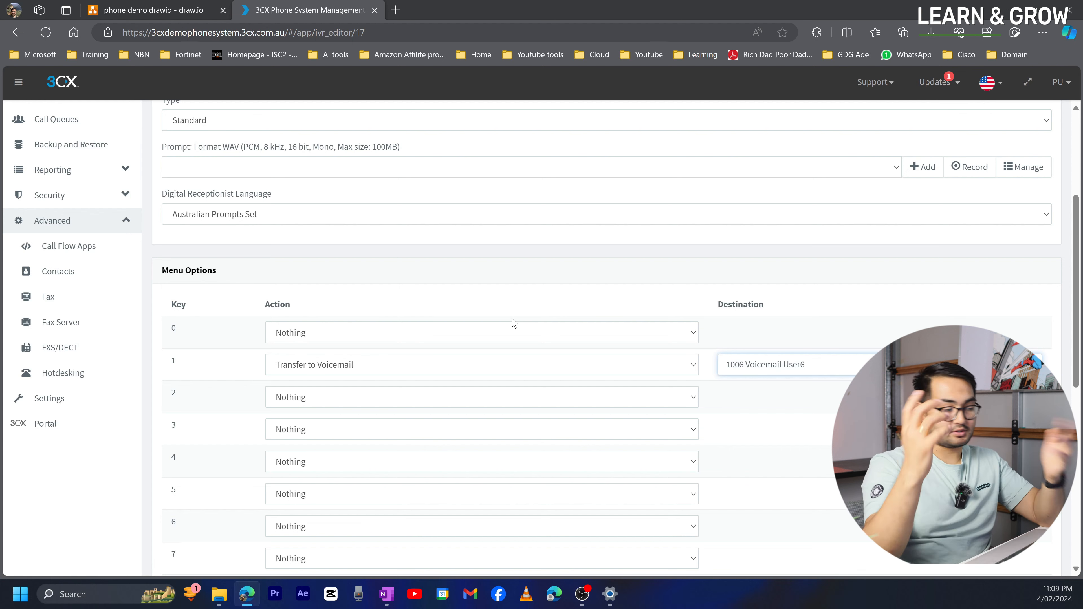
scroll(513, 325, down, 3)
scroll(285, 457, down, 6)
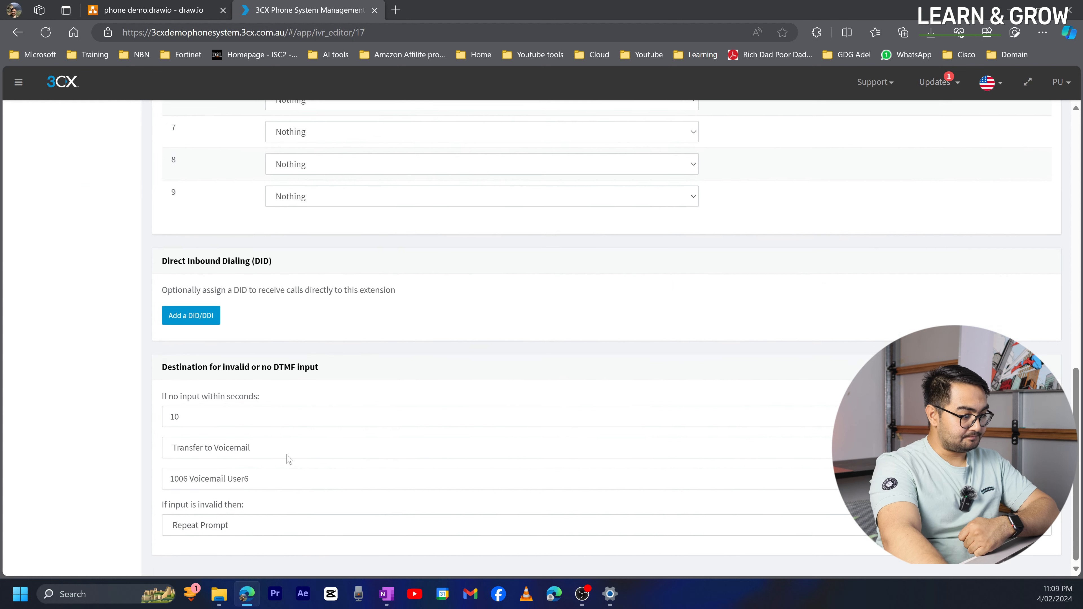
scroll(286, 457, up, 13)
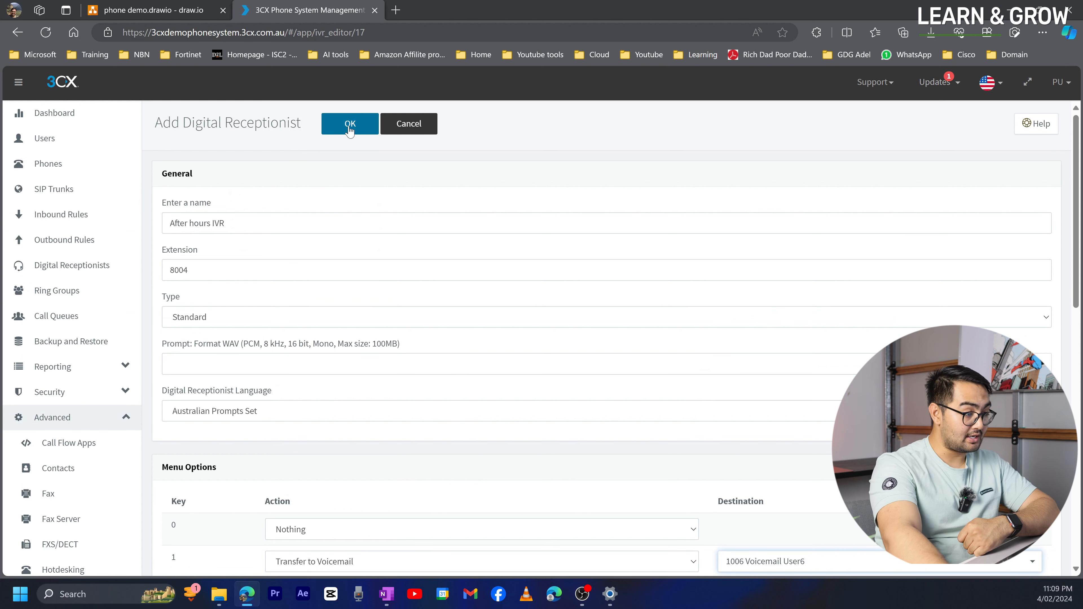
- Save the After hours IVR (8004) and return to the draw.io call-flow diagram
click(350, 129)
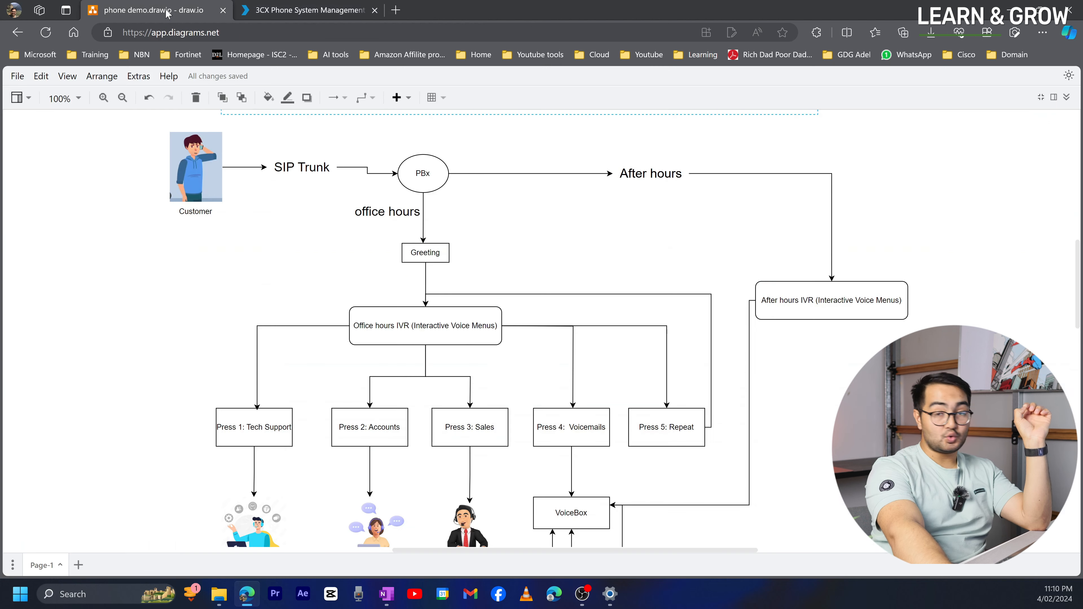
click(166, 12)
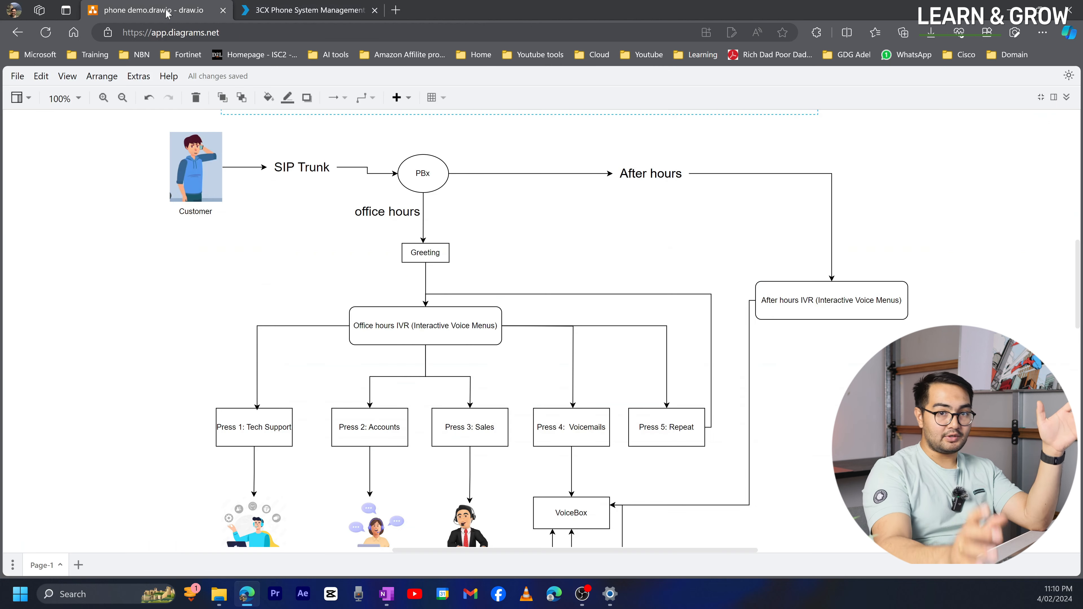
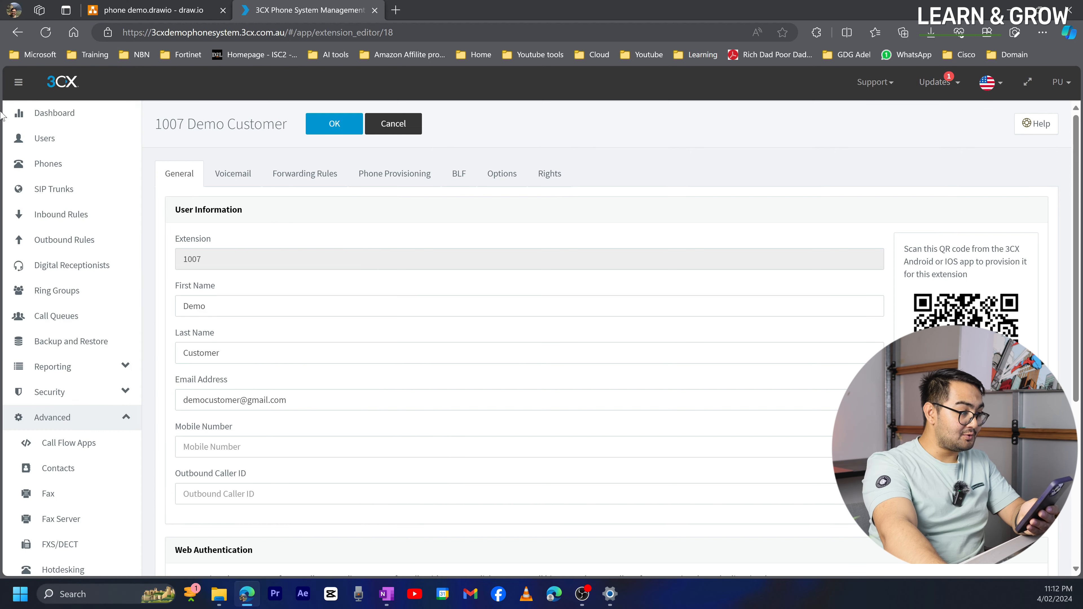
- List the HOL, 8003 and 8004 IVRs under Digital Receptionists, then switch to the draw.io diagram
click(30, 148)
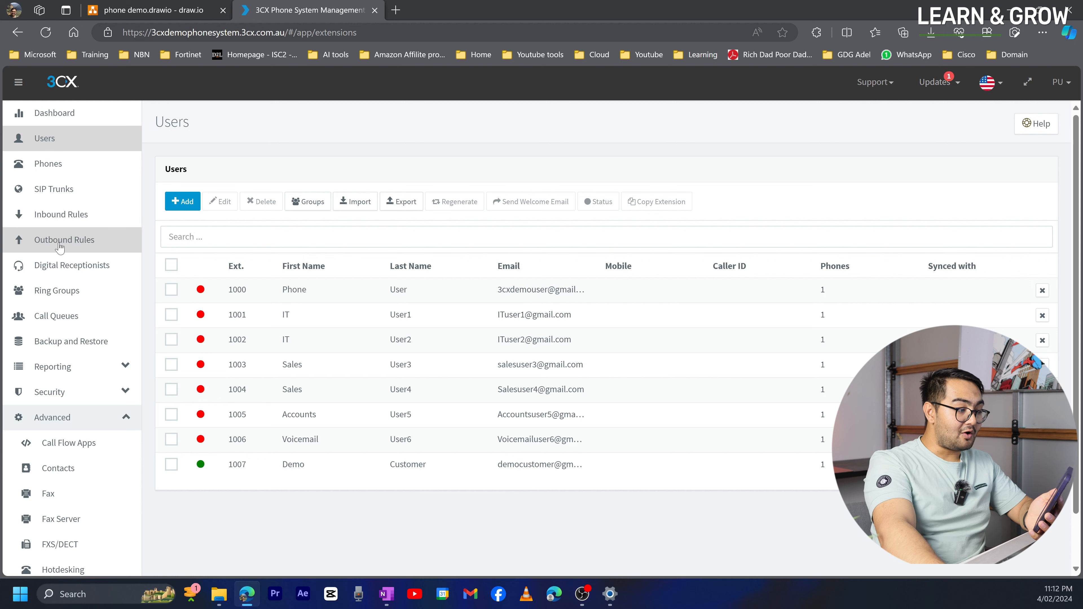
click(60, 266)
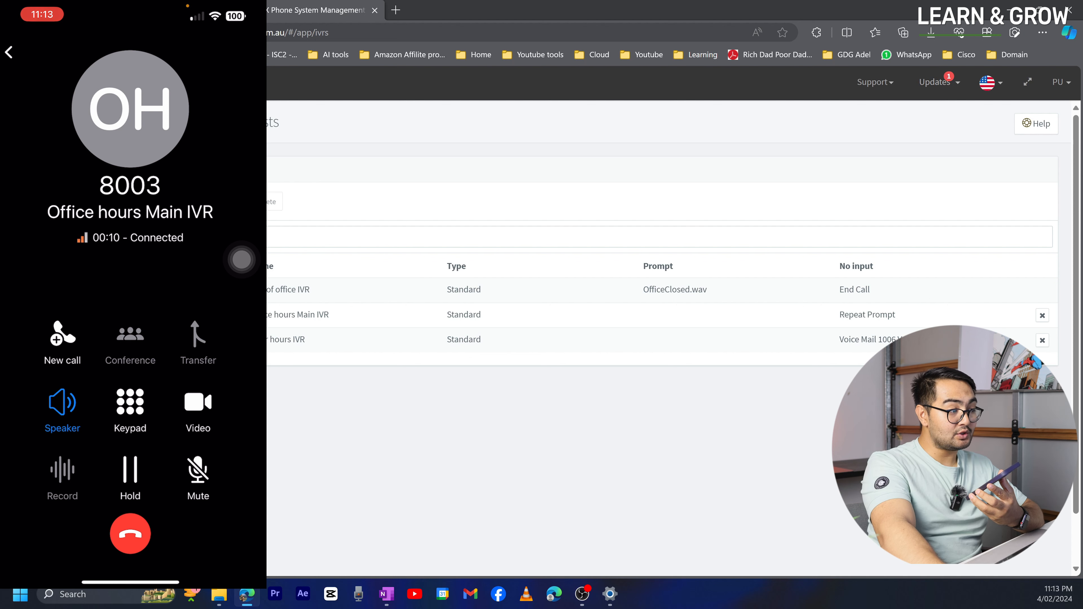
click(162, 10)
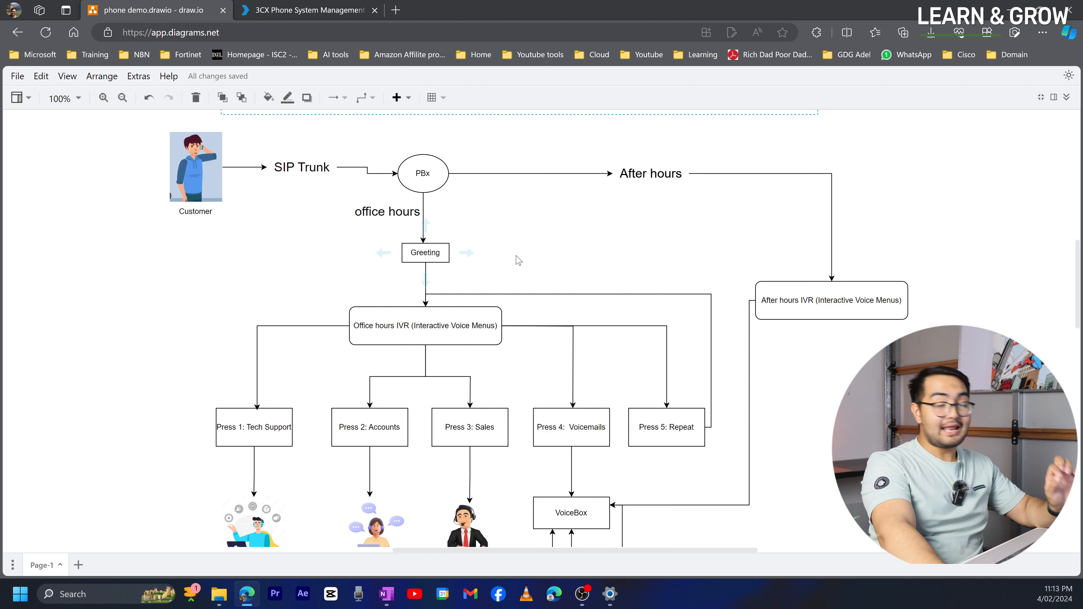
- Deselect the Greeting box in the call-flow diagram and return to the 3CX Digital Receptionists page
click(530, 259)
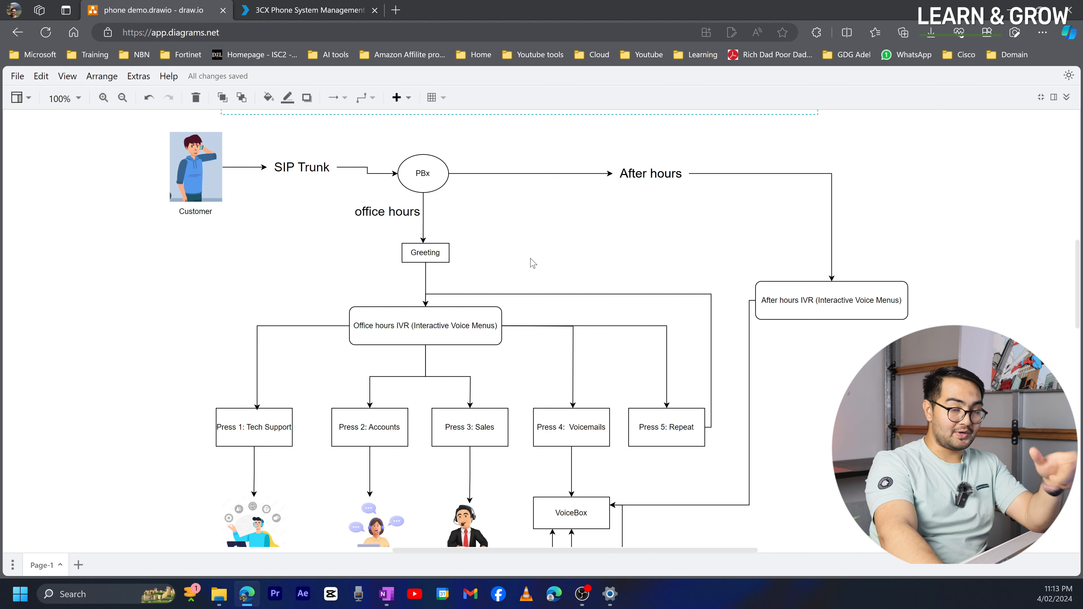
click(292, 10)
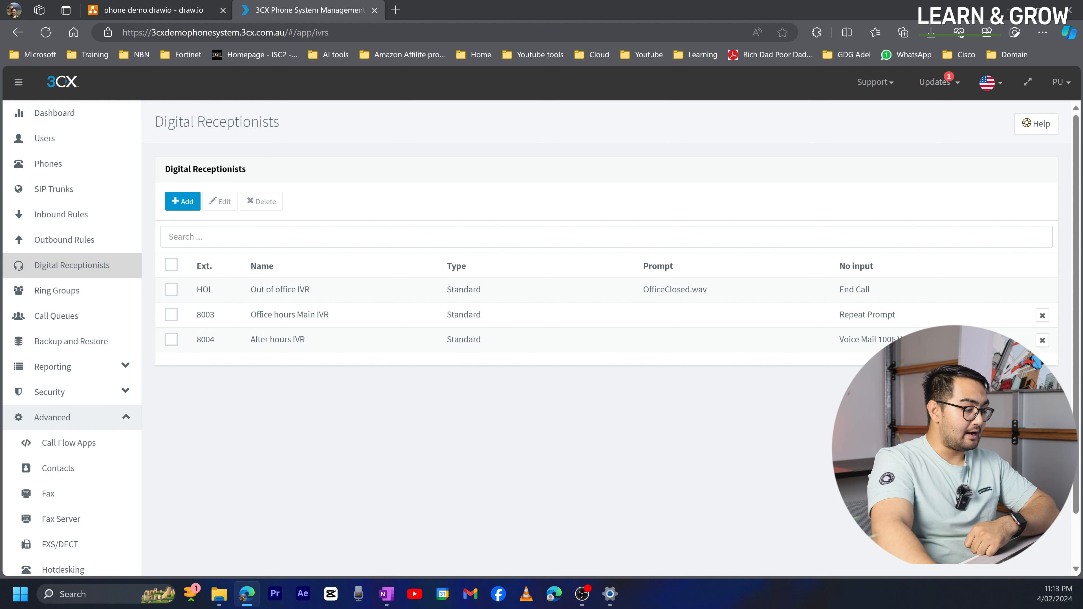
- Launch Notepad from the Start menu search
click(20, 604)
text(note)
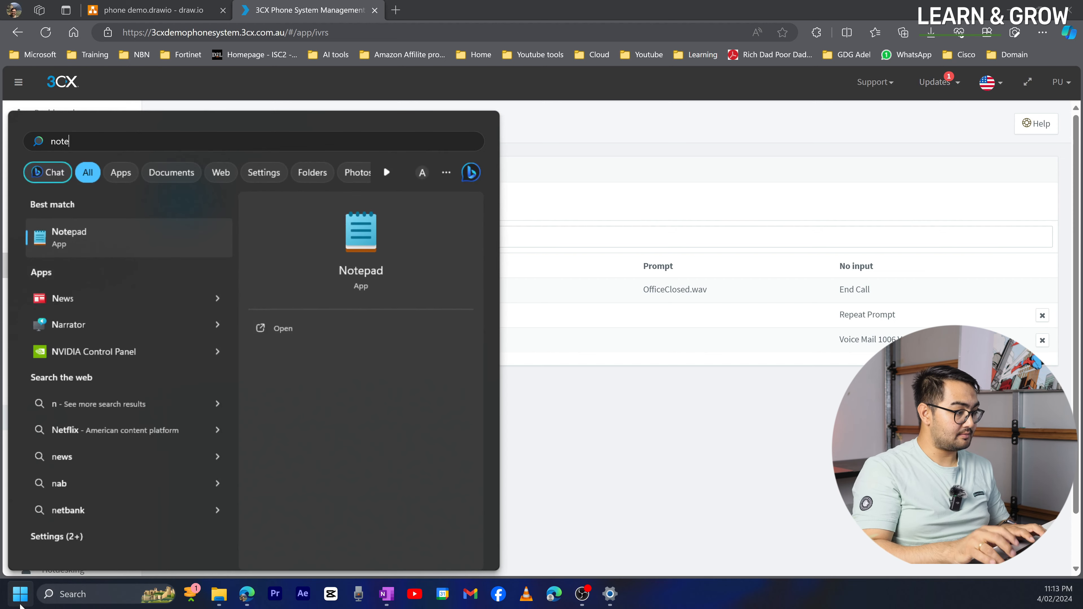
key(Return)
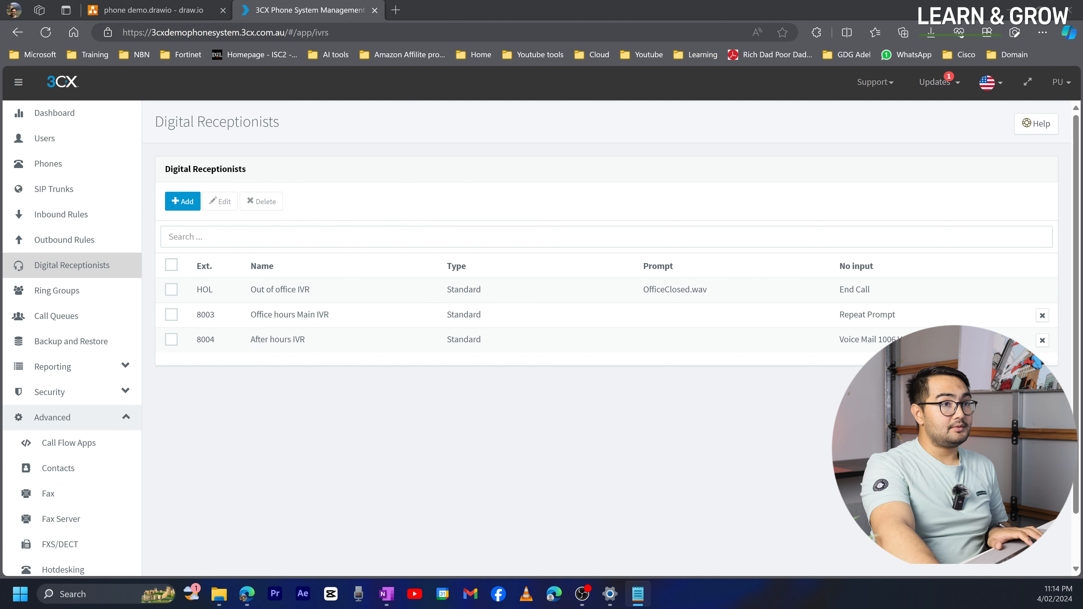
- Paste the greeting and IVR options 1–5 script, review the greeting, and minimize Notepad
key(alt+Tab)
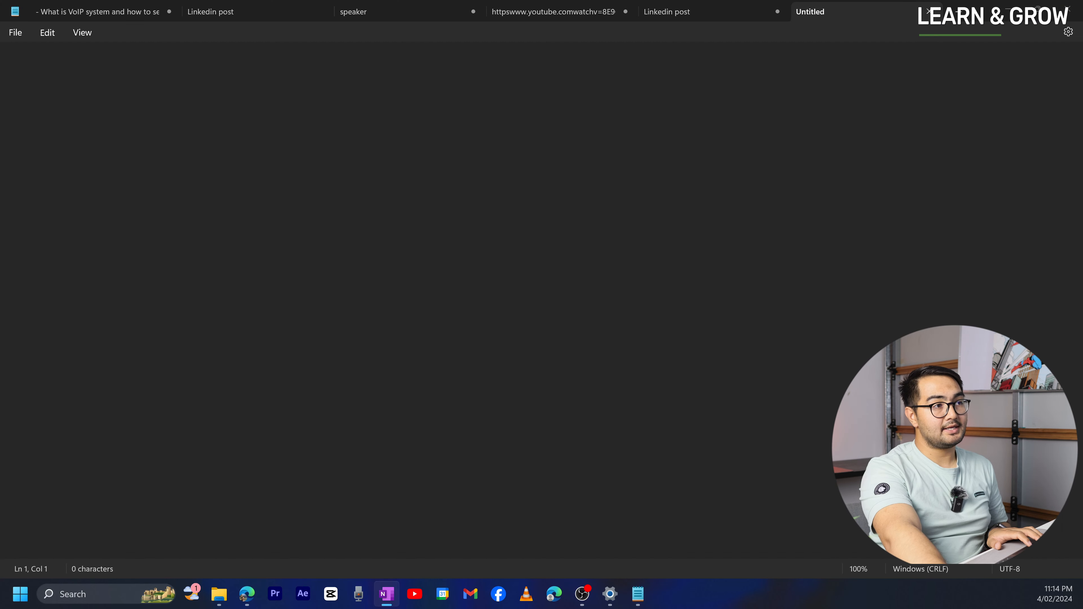
key(alt+Tab)
text(Scripts for Greeting and IVR:  Hello and thank you for calling Baruwal Enterprises. If you know the extension of the person you wish to reach, please enter it now. Otherwise, please choose from the following options: For Technical Support, press 1. For Accounts, press 2. For Sales, press 3. If you want to leave a voicemail, press 4 To repeat this message, press 5.)
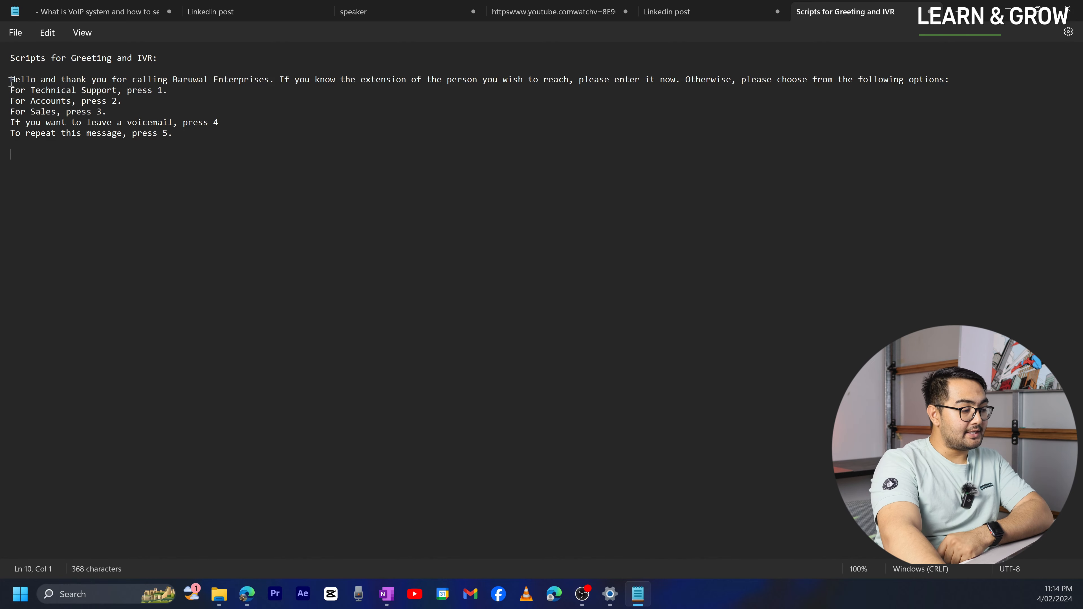
drag(10, 79, 394, 96)
key(ctrl+c)
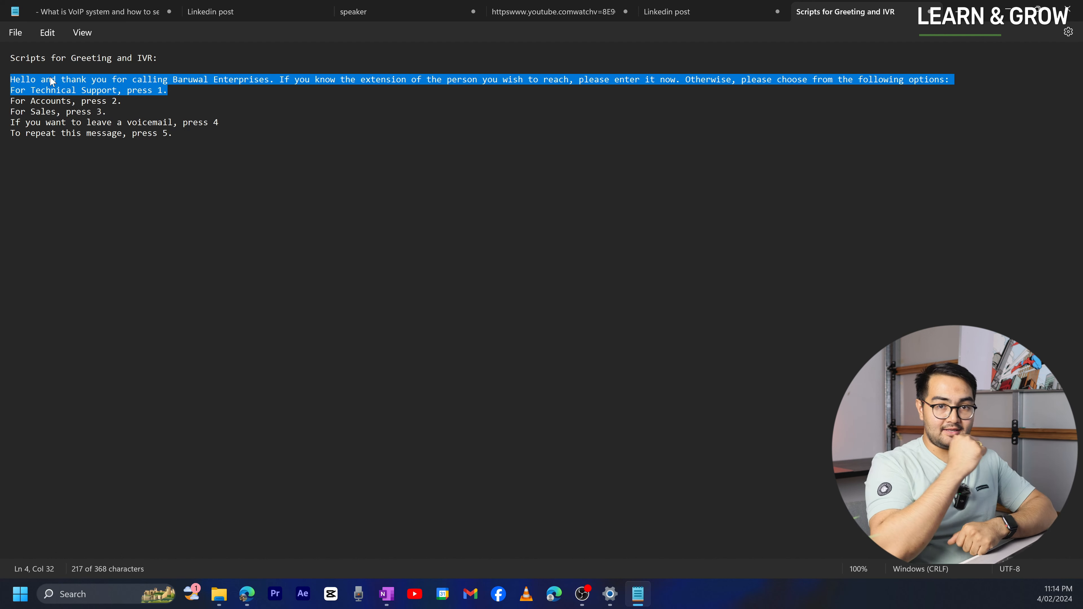
click(225, 198)
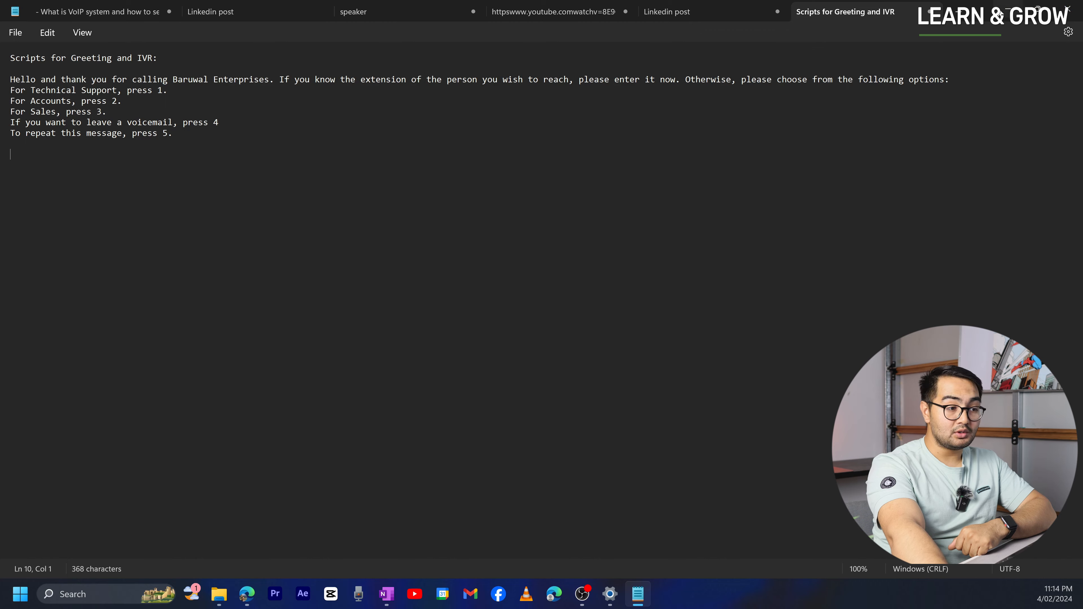
click(1008, 7)
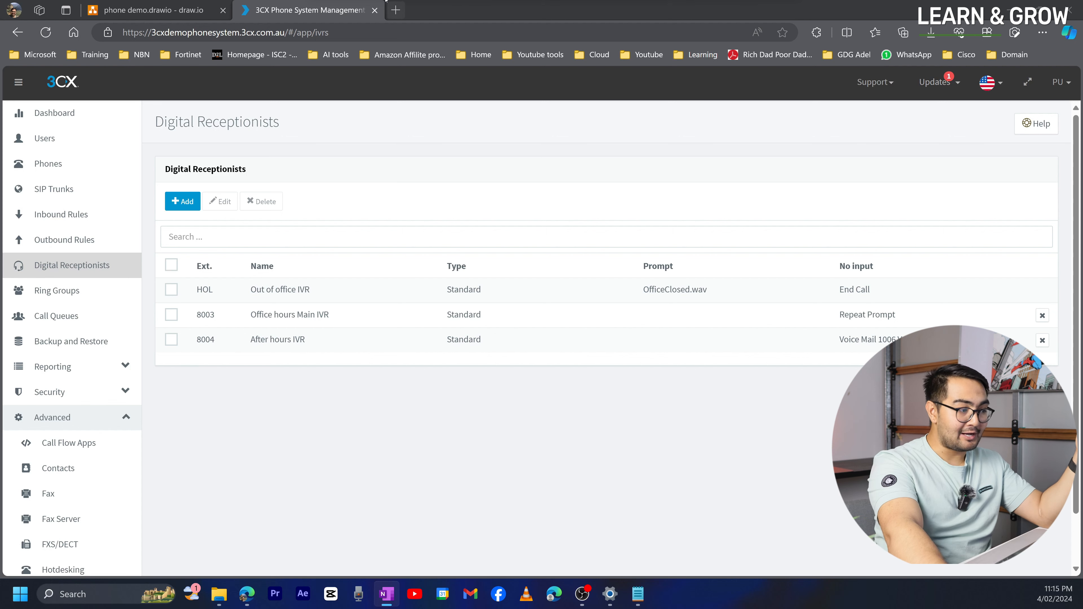
- Open Pricing | ElevenLabs from the AI tools bookmarks in a new tab and view it
click(396, 10)
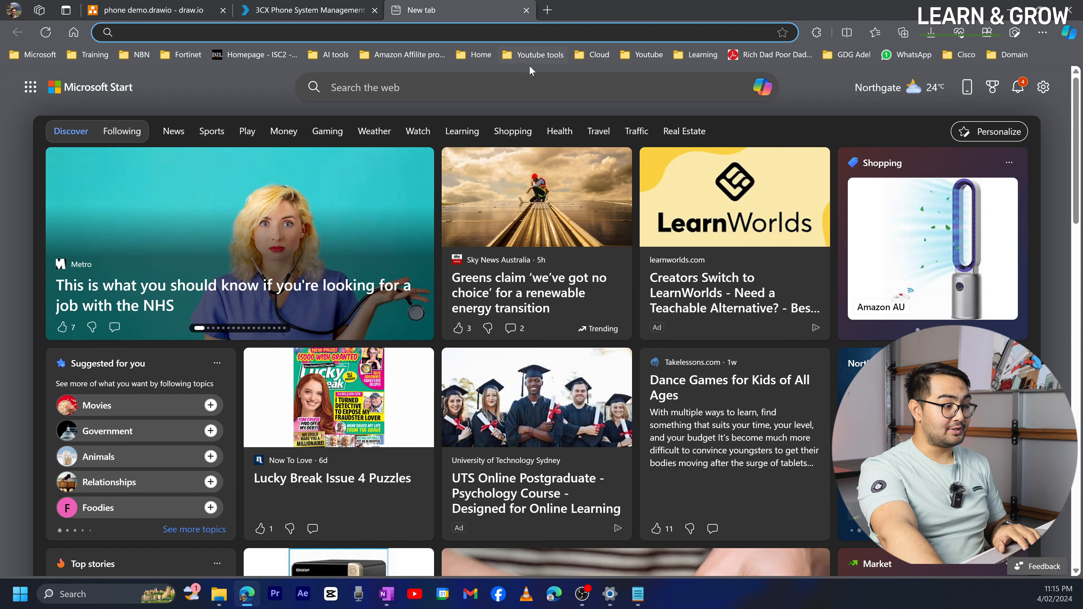
click(328, 54)
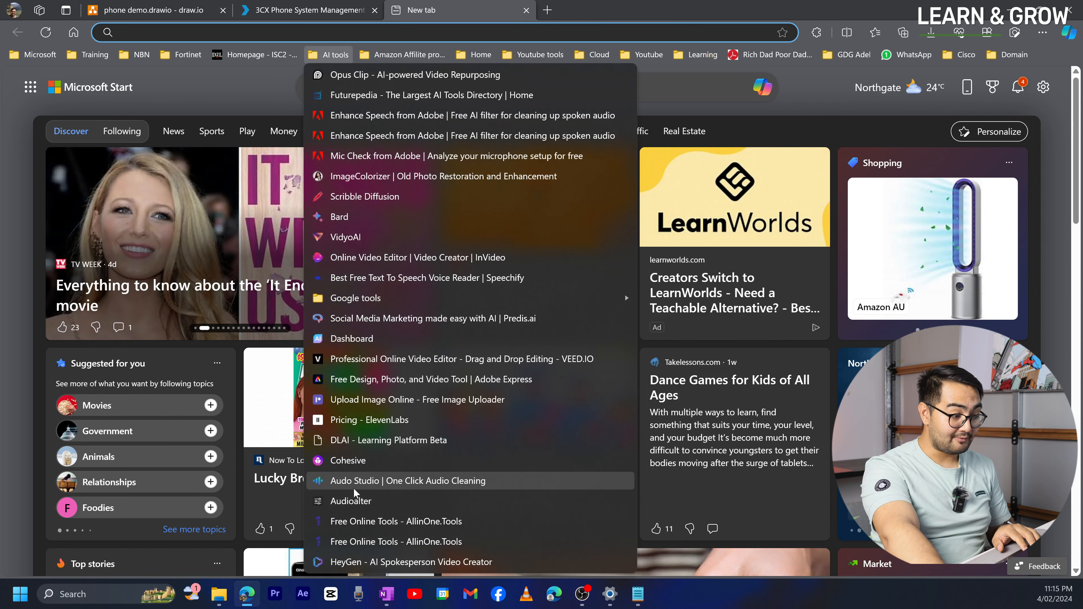
middle_click(359, 422)
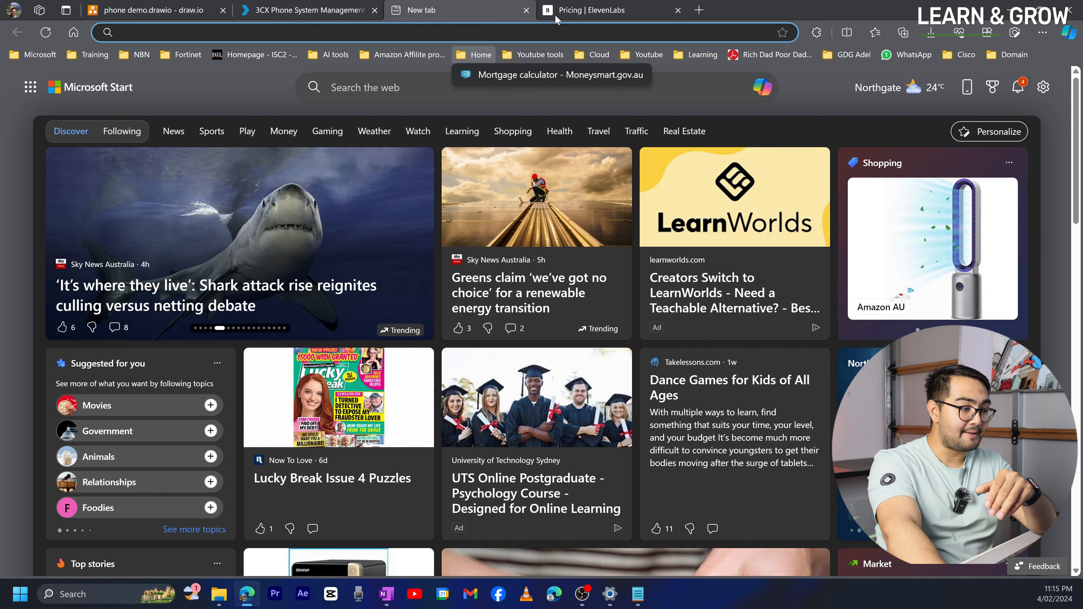
click(555, 17)
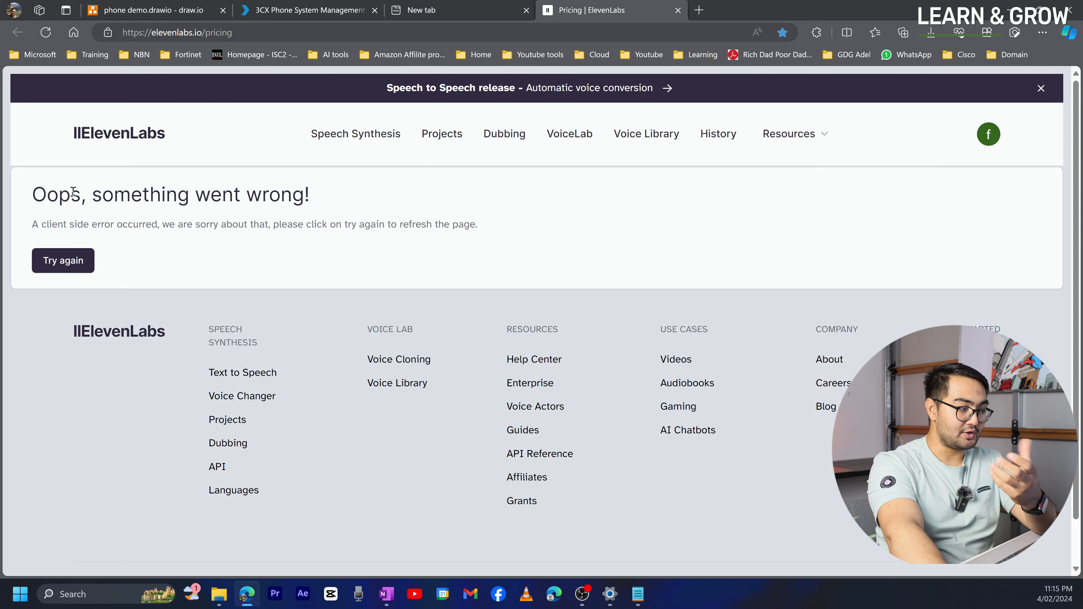
- Recover from the error, reach Speech Synthesis, and delete the old office-closed text
click(52, 251)
click(134, 147)
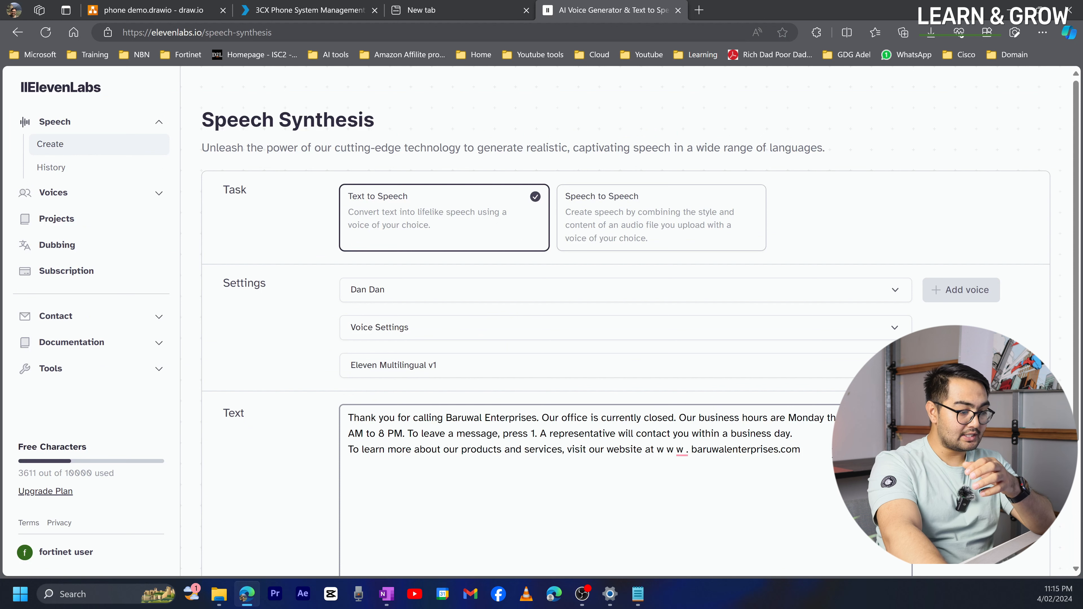
drag(801, 449, 311, 409)
key(BackSpace)
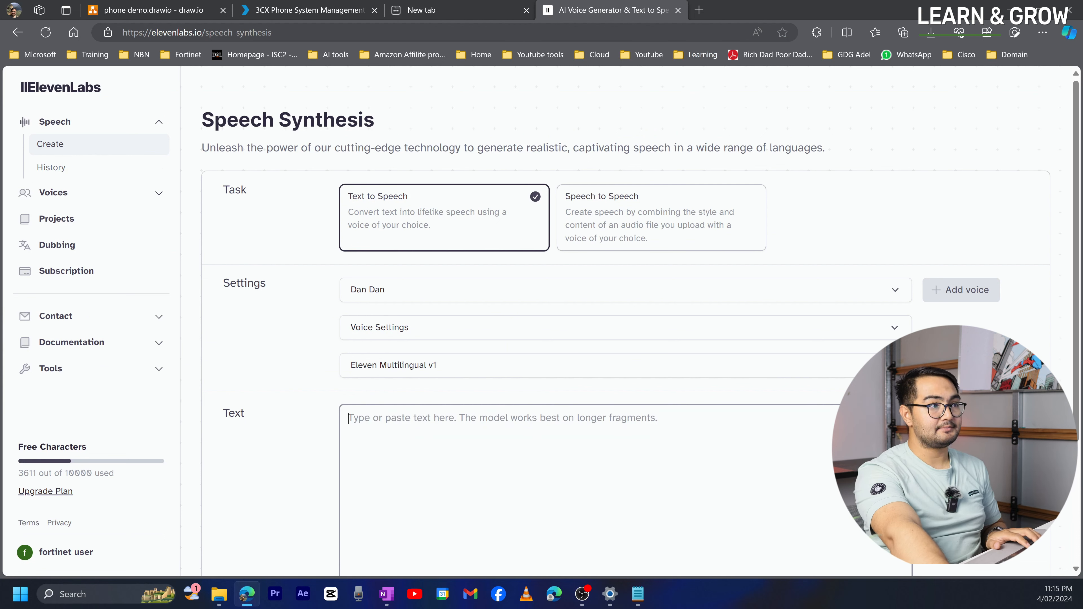
- Paste the greeting and IVR options script and generate speech in the Dan Dan voice
key(alt+Tab)
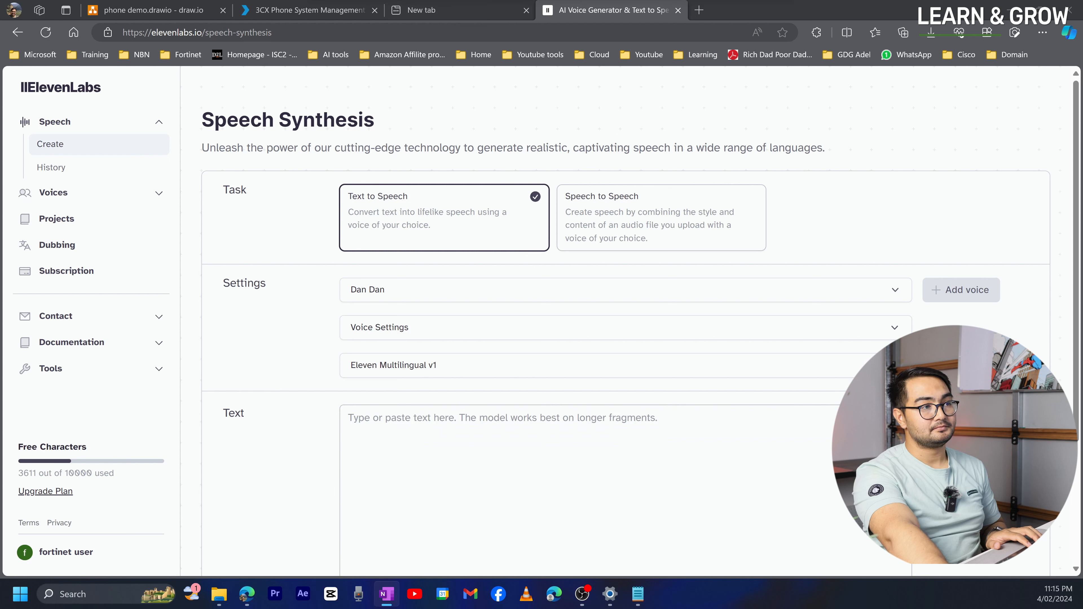
click(386, 443)
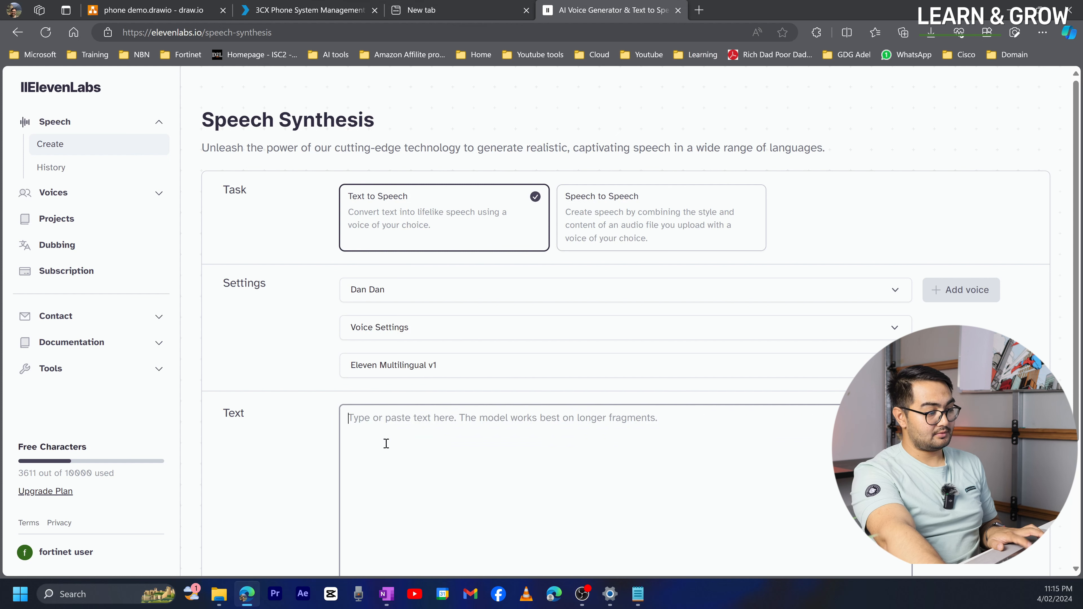
key(ctrl+v)
scroll(599, 440, down, 3)
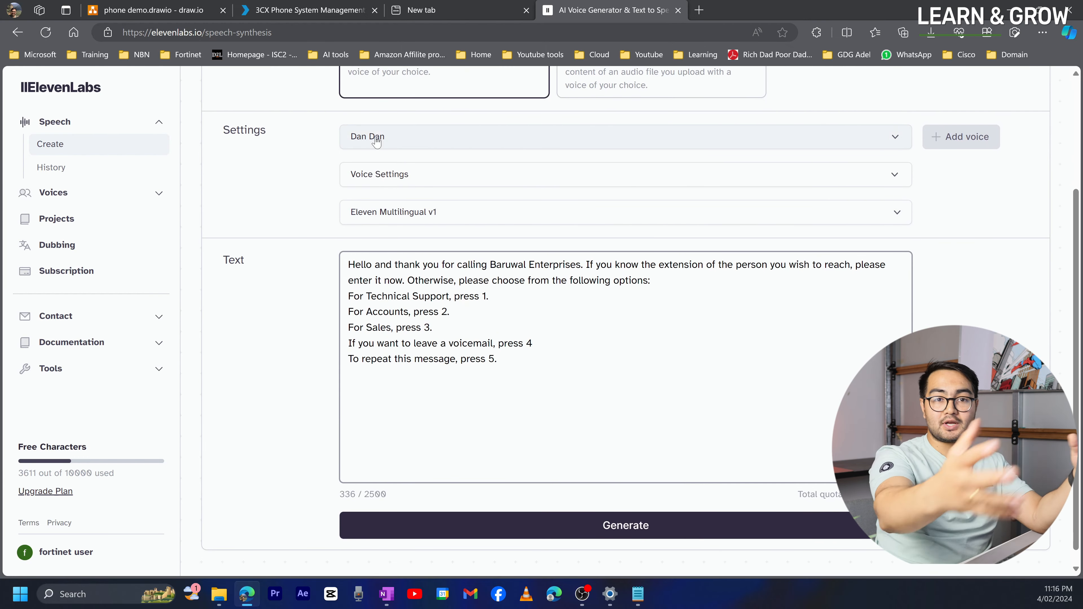
click(599, 532)
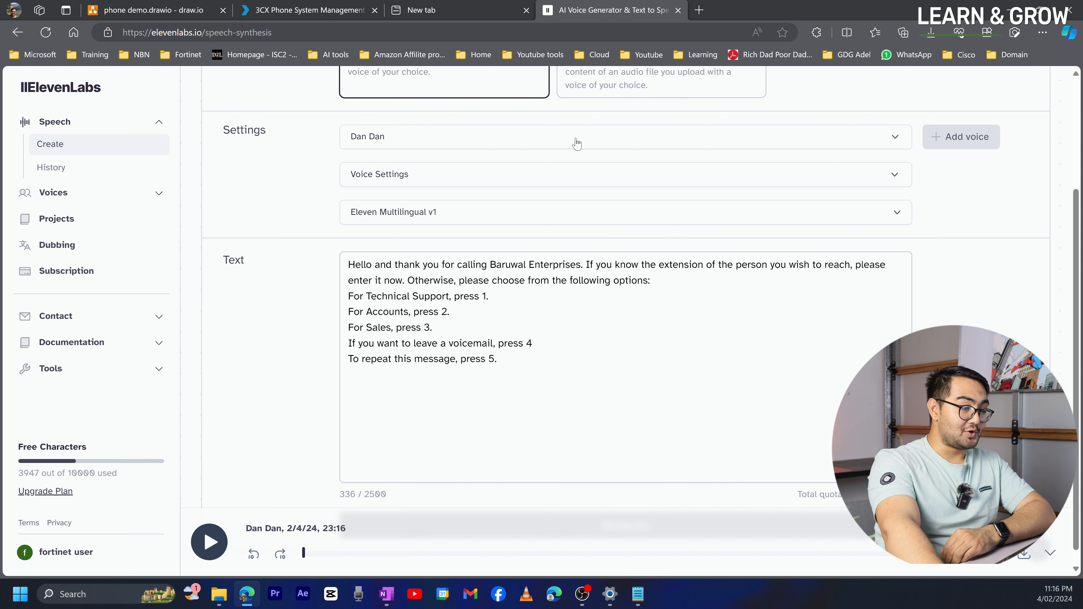
scroll(530, 254, up, 3)
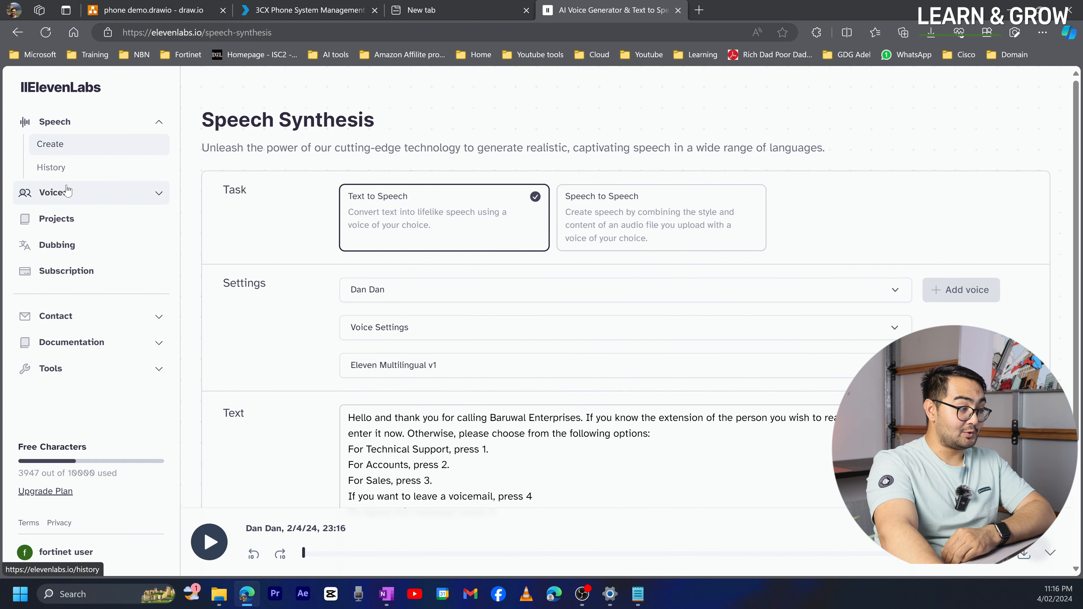
- Download the newest greeting clip from History as Main office hours IVR.mp3
click(51, 167)
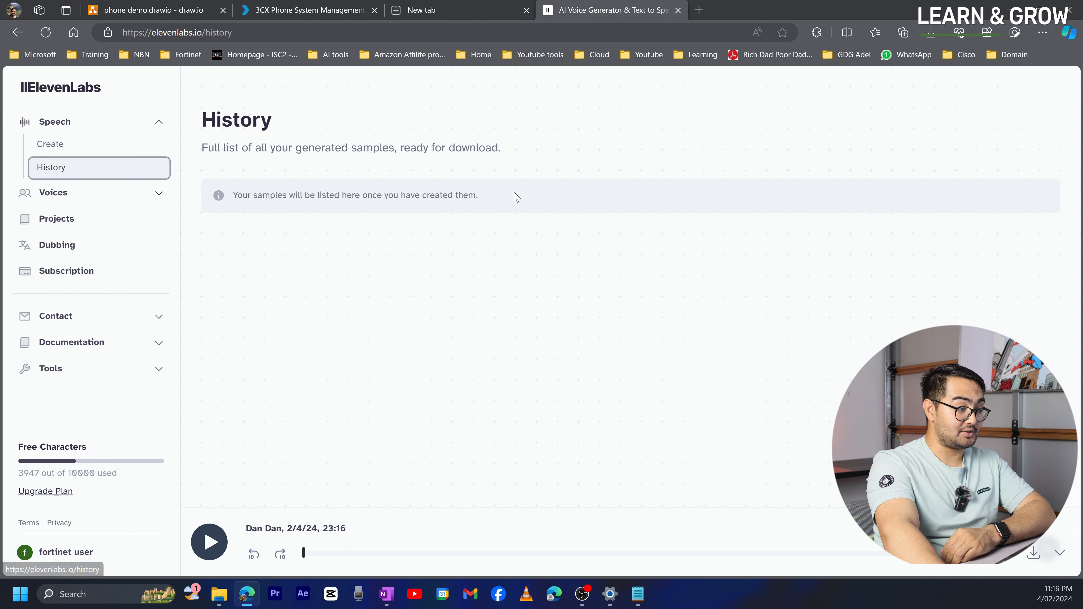
click(223, 273)
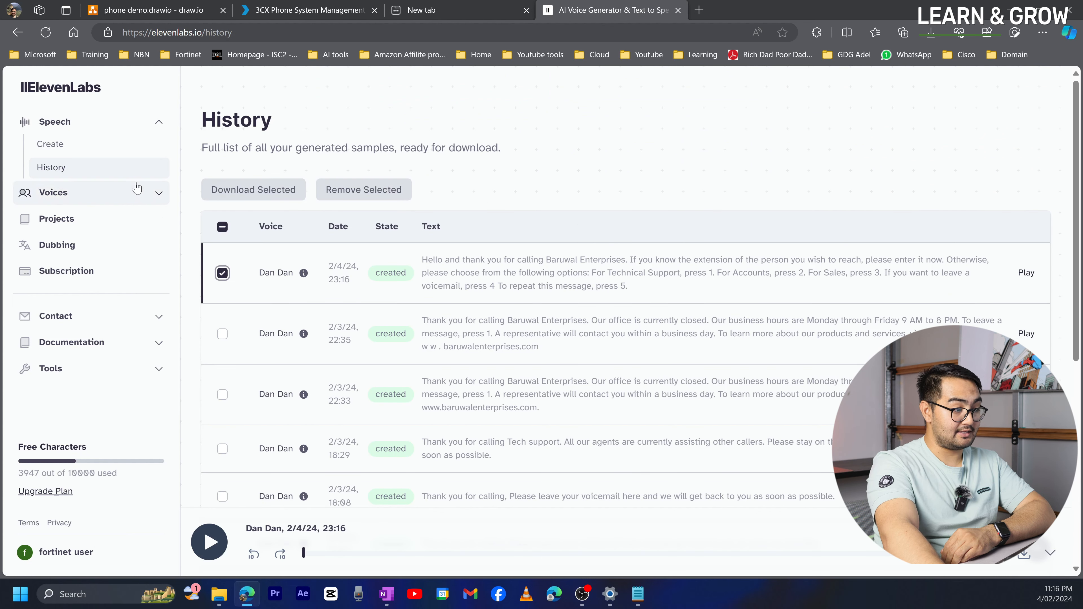
click(209, 188)
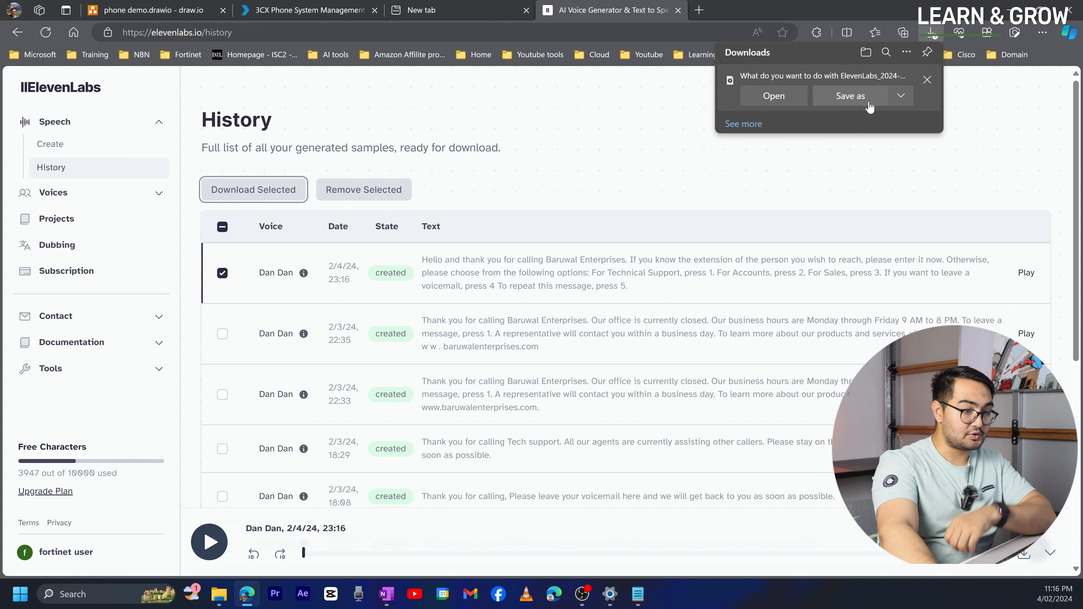
click(869, 103)
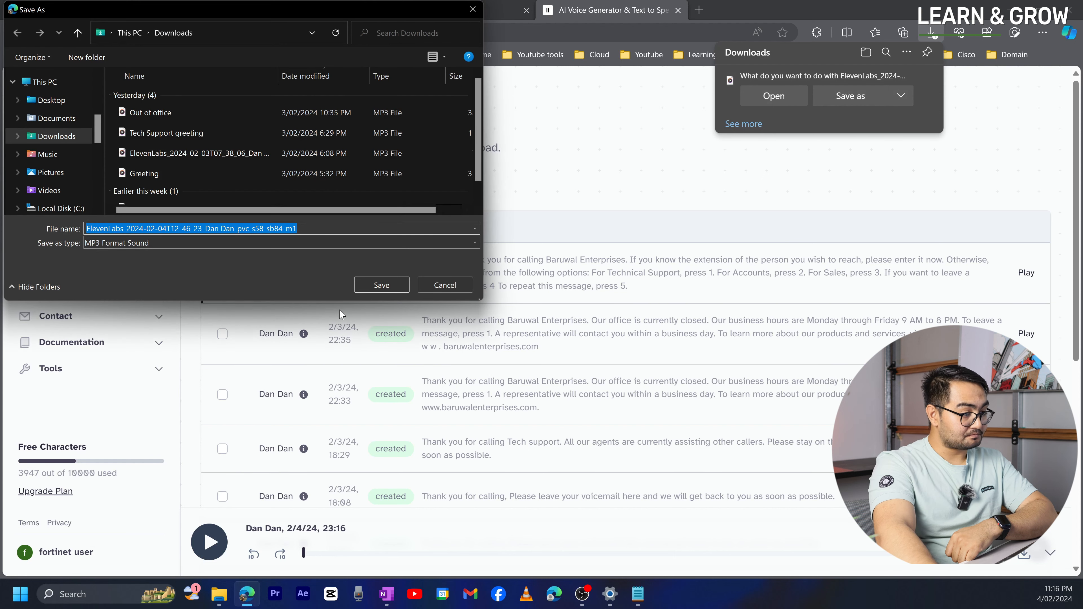
key(BackSpace)
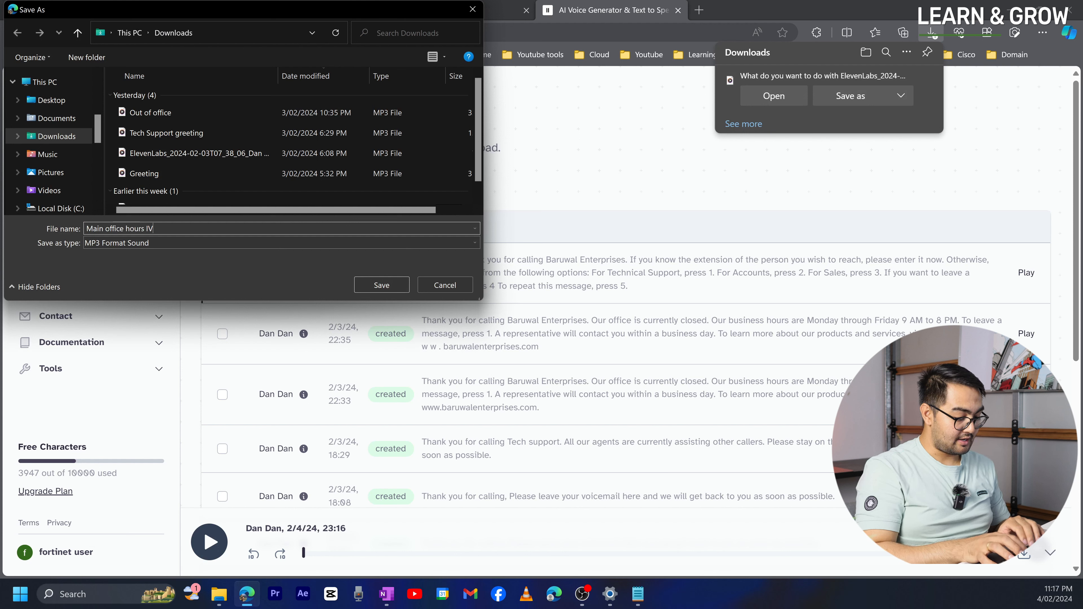
key(Return)
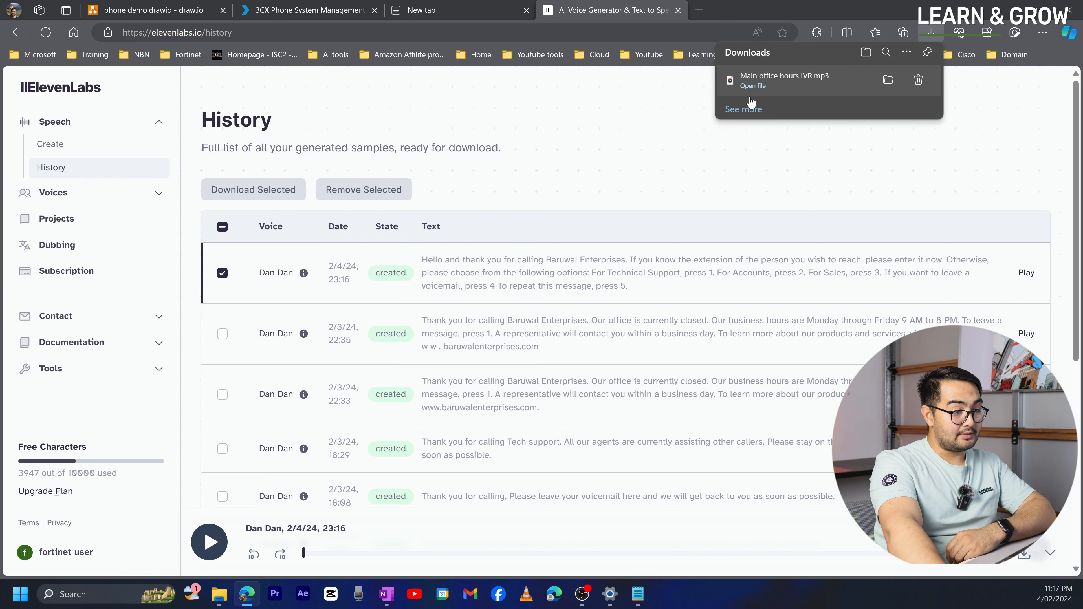
- Play the downloaded Main office hours IVR.mp3 and view it in its Downloads folder
click(752, 86)
click(1075, 7)
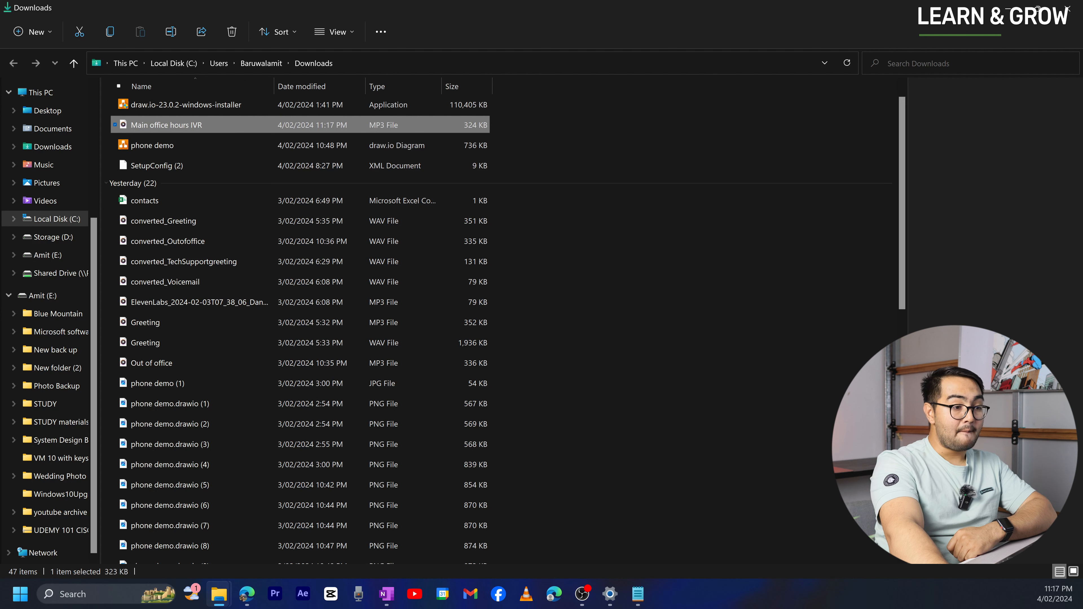
click(1004, 10)
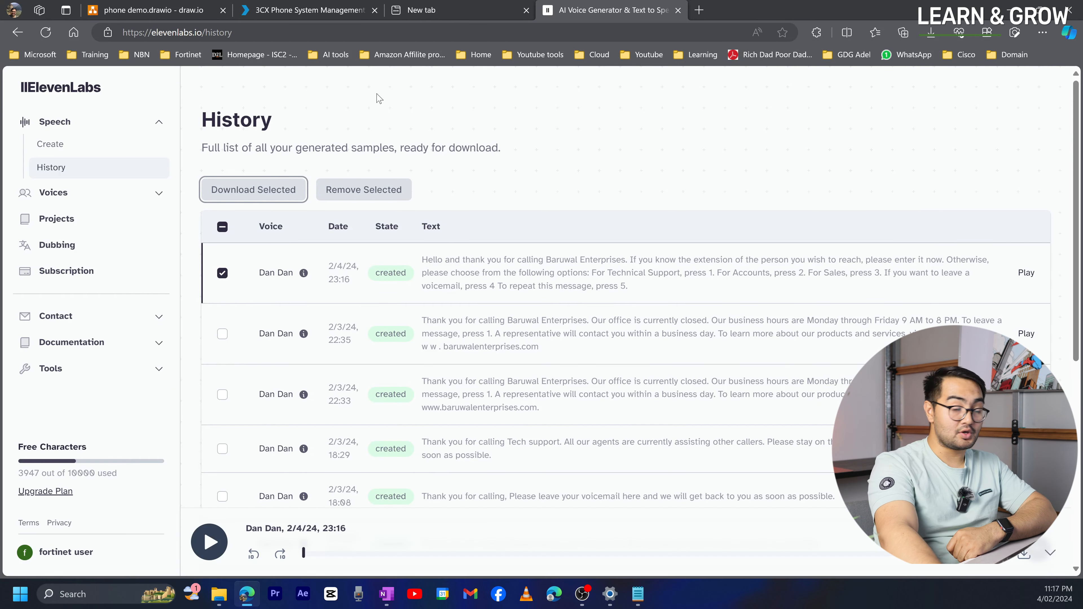
- Open the Office hours Main IVR (8003) editor, prompt still empty, and start a new tab
click(290, 11)
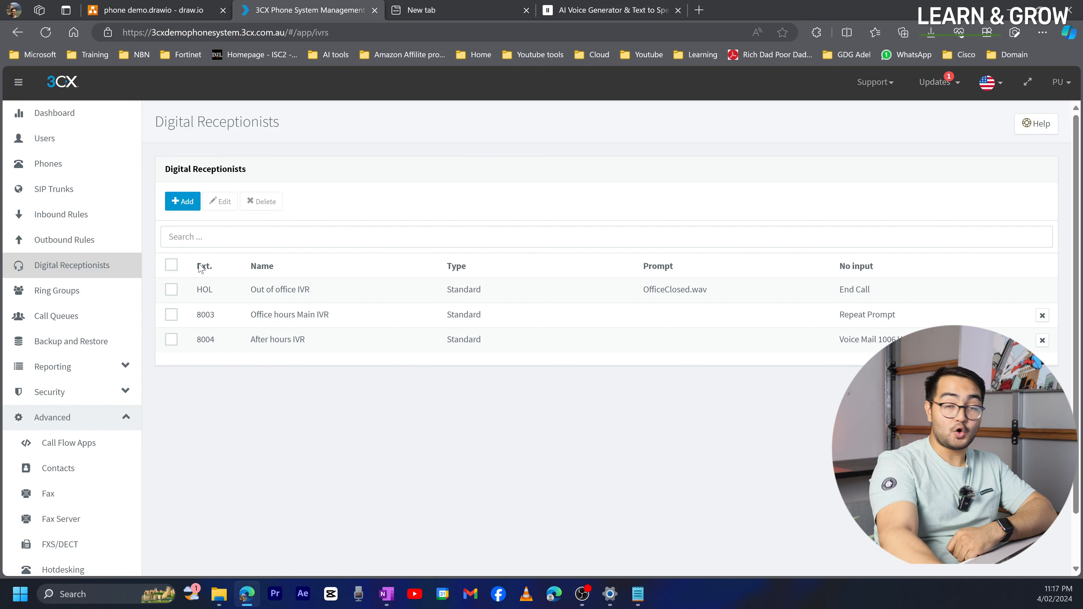
click(262, 324)
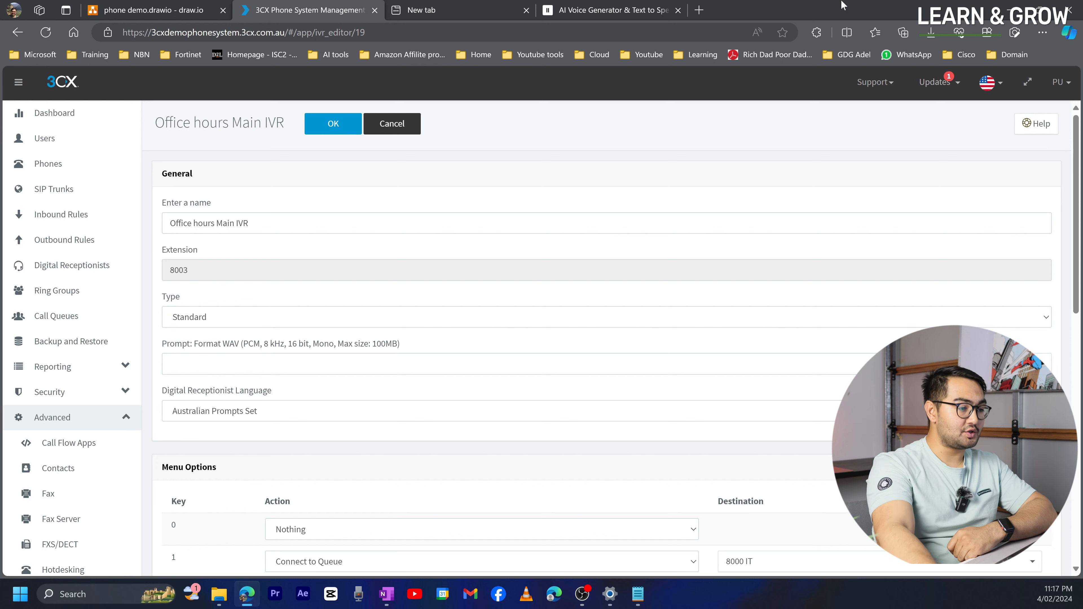
click(698, 11)
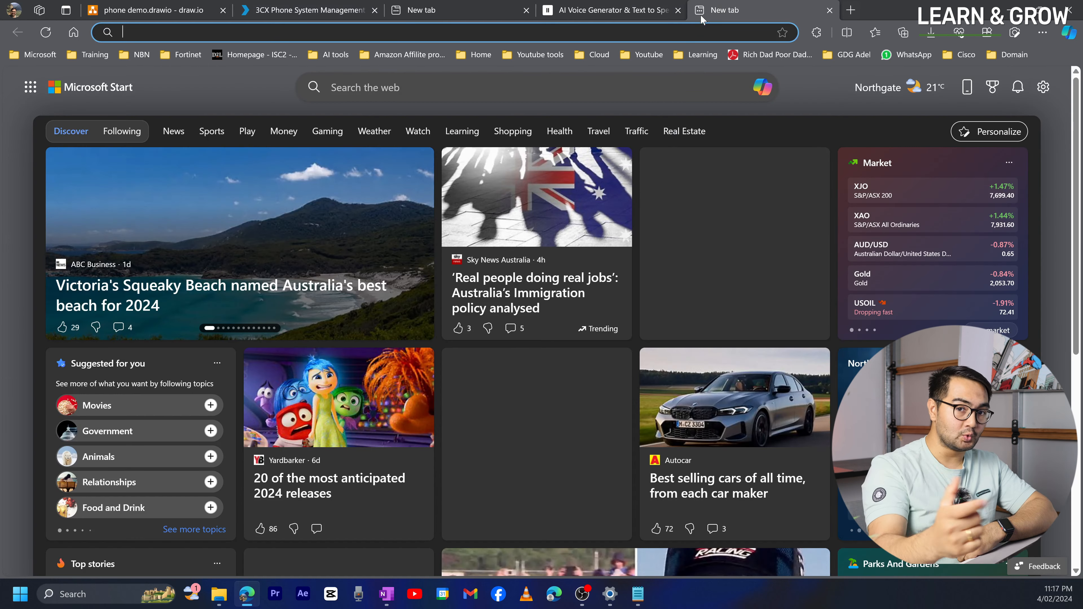
- Search '3cx audio converter' and open the 3CX Converting Unsupported Audio Files to WAV guide
text(3c)
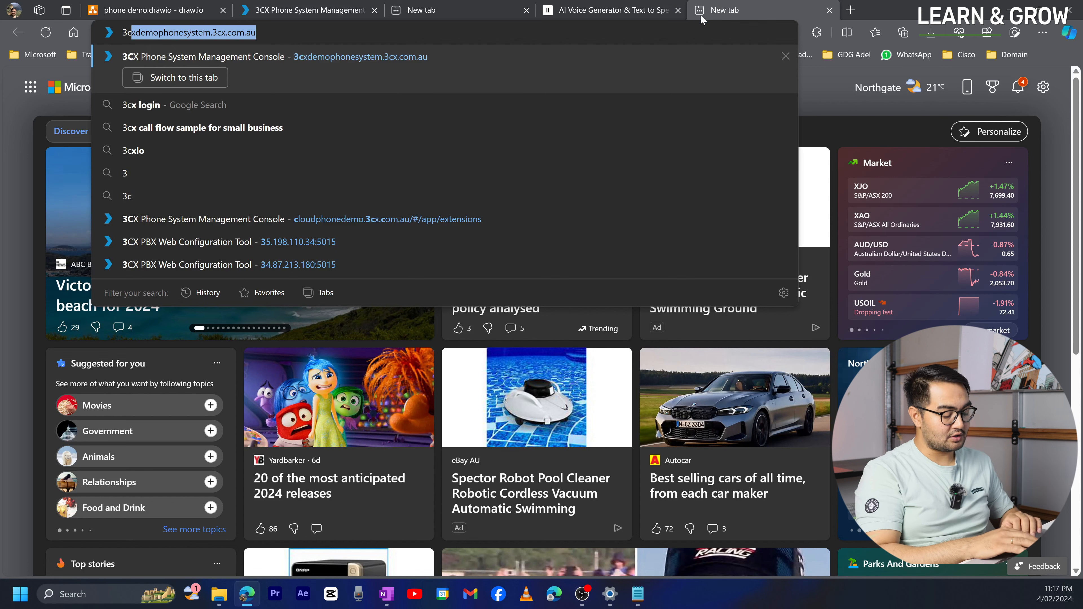
text(x audo)
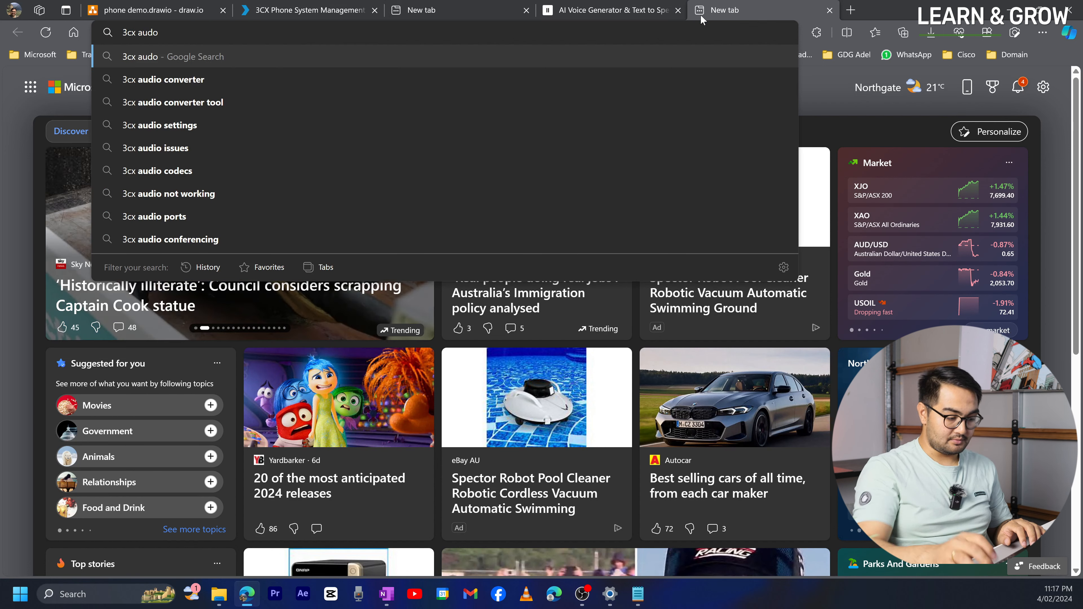
click(388, 71)
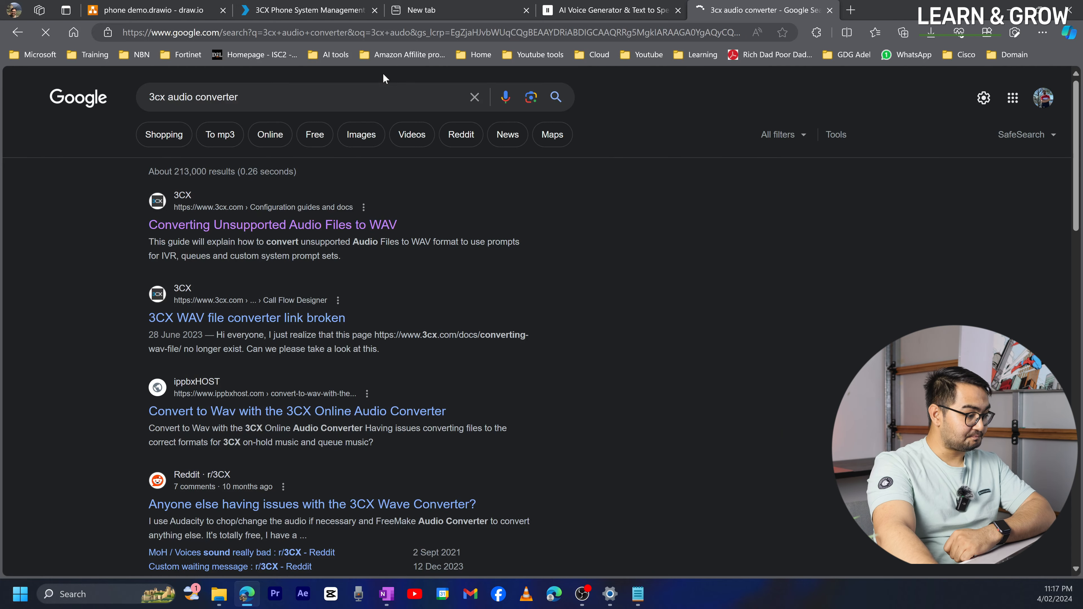
middle_click(302, 224)
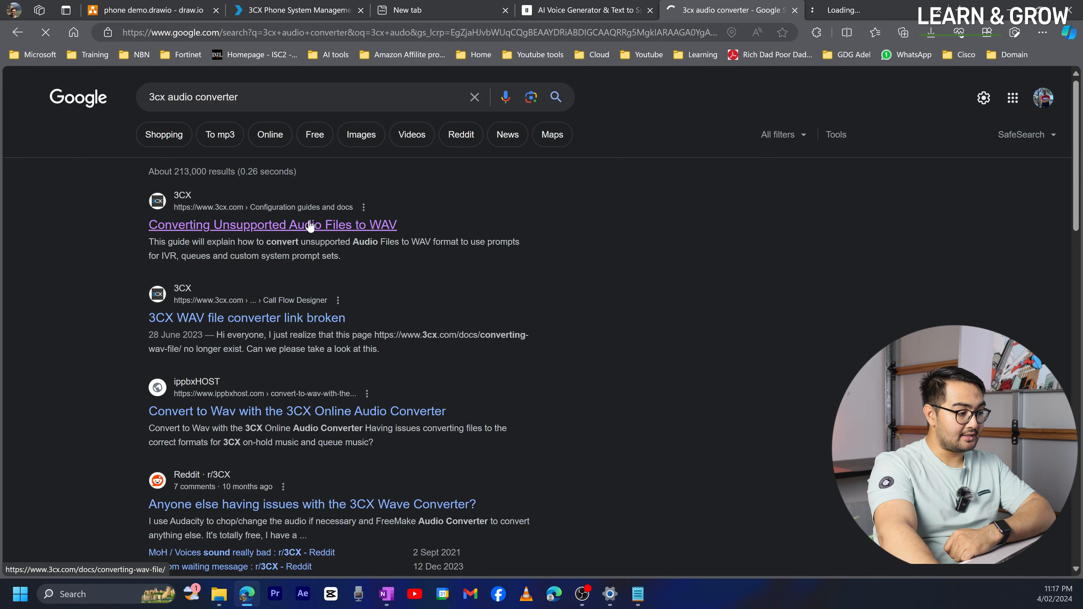
click(866, 8)
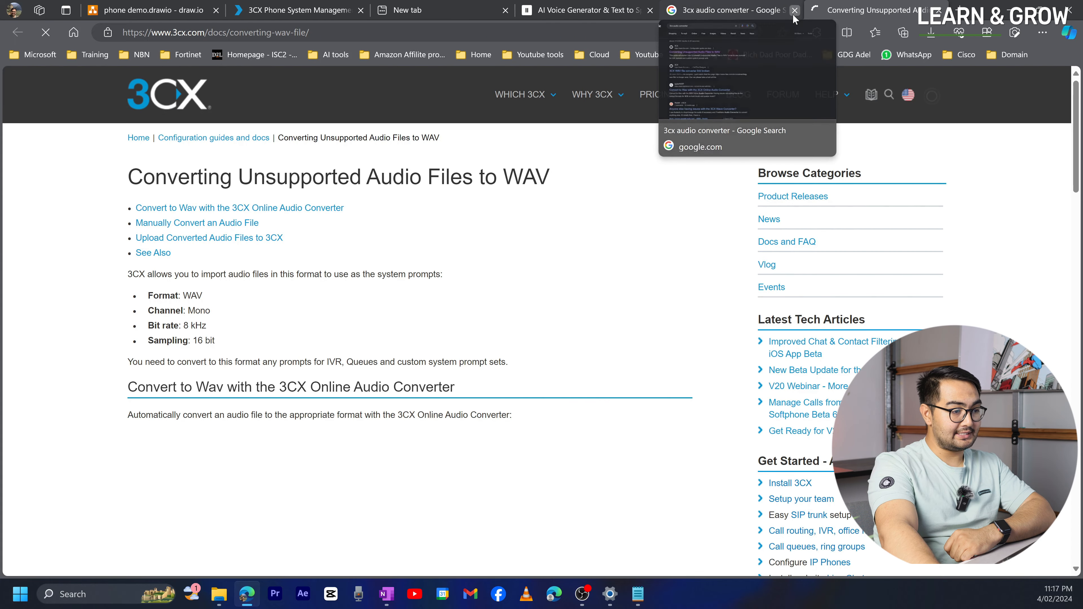
- Close the Google results tab and load Main office hours IVR.mp3 into the online converter
click(794, 10)
scroll(497, 302, down, 4)
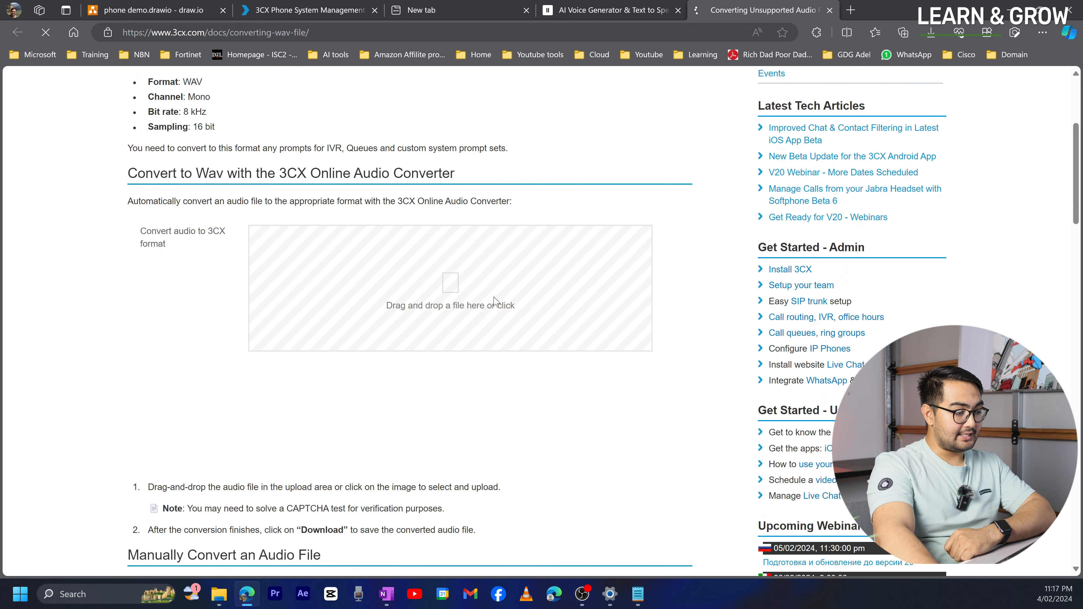
scroll(491, 301, up, 4)
scroll(452, 303, down, 3)
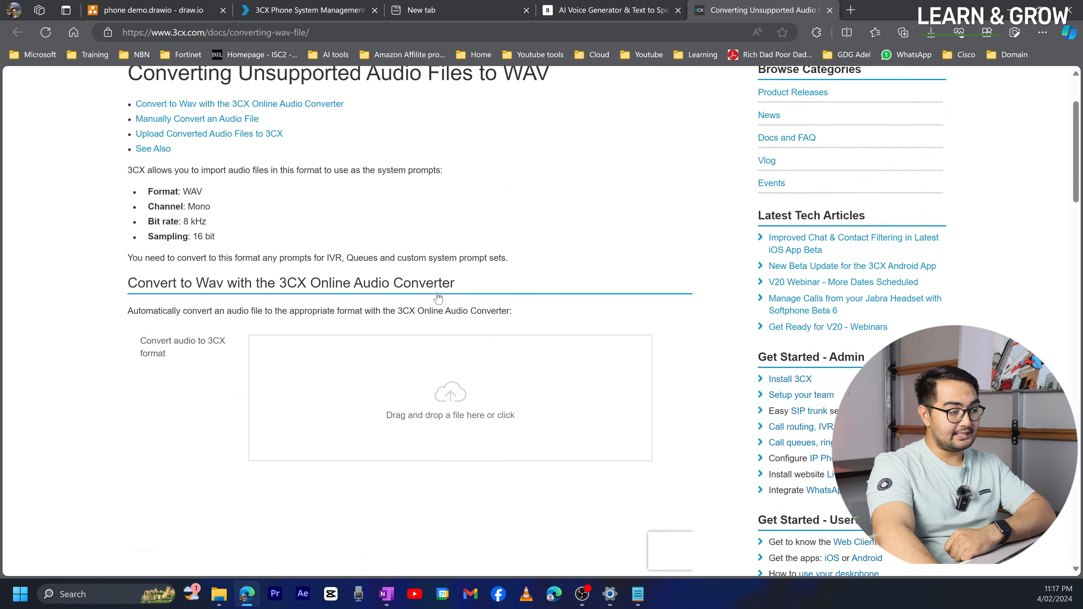
scroll(483, 443, down, 1)
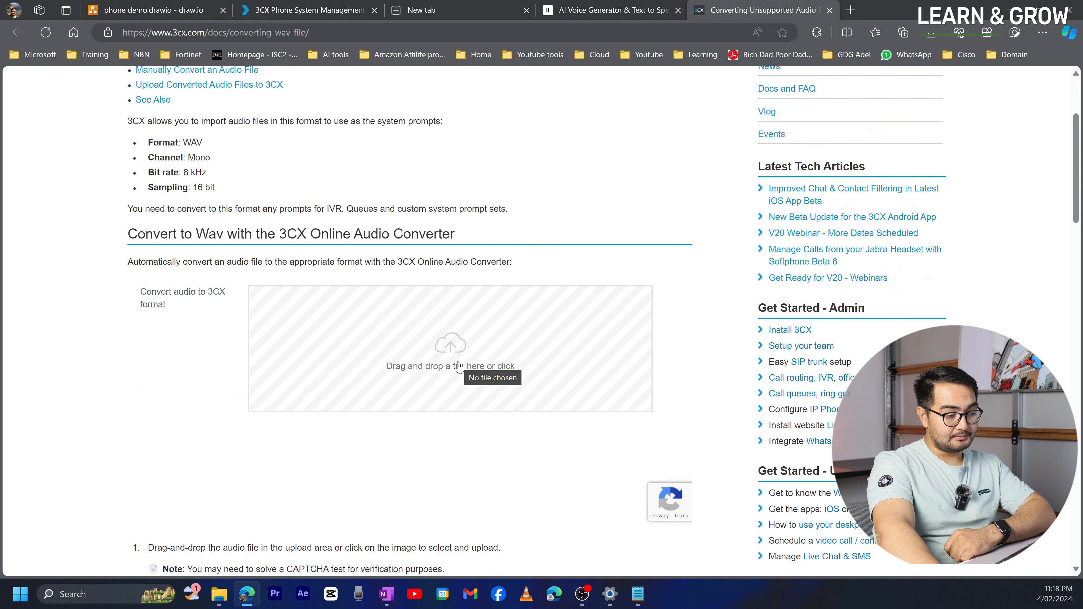
click(480, 397)
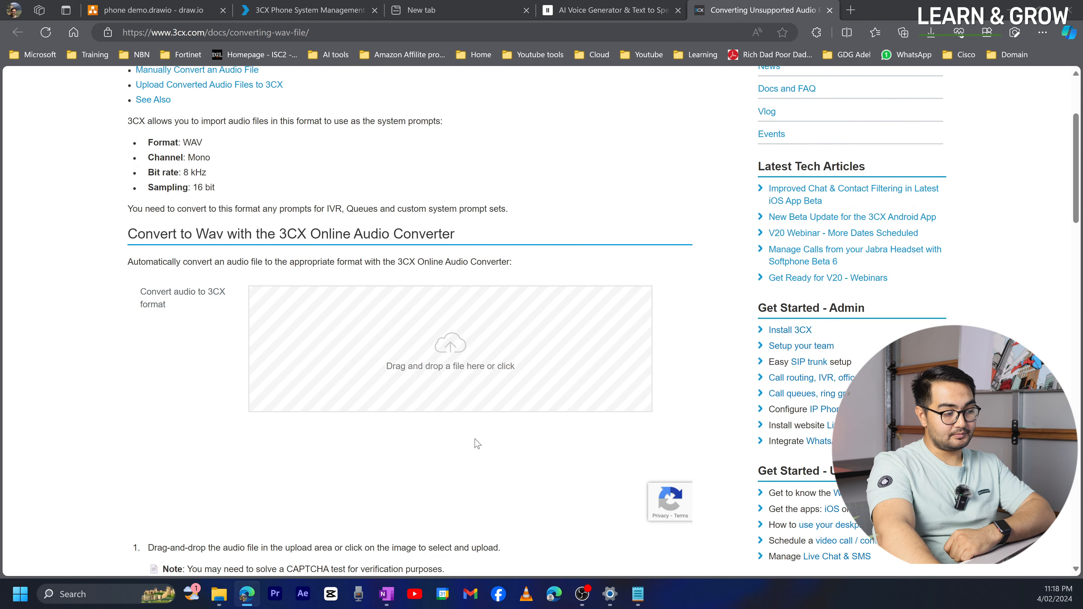
click(156, 111)
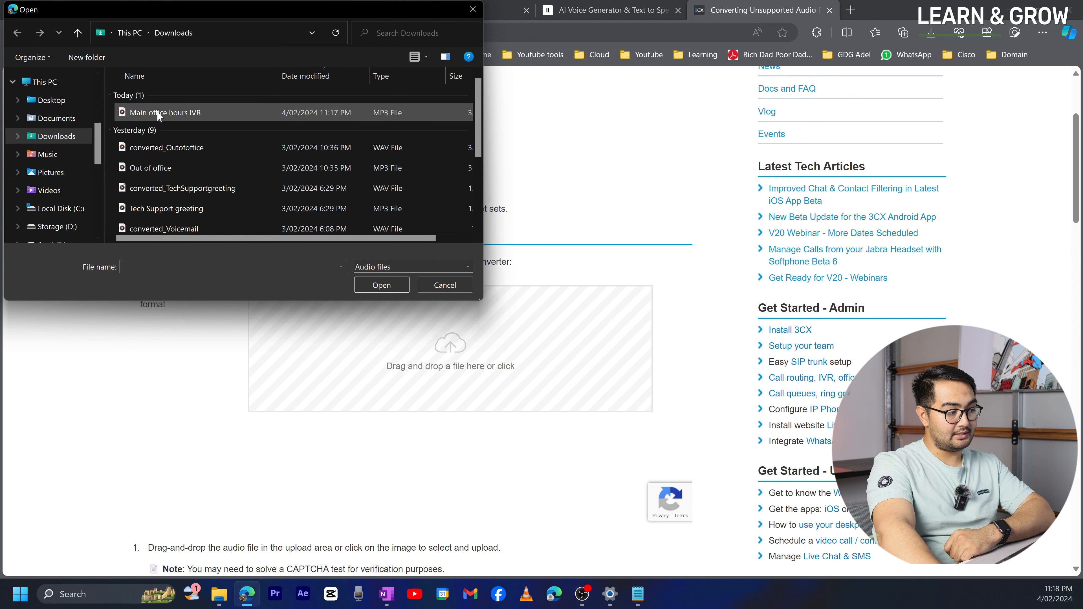
click(366, 283)
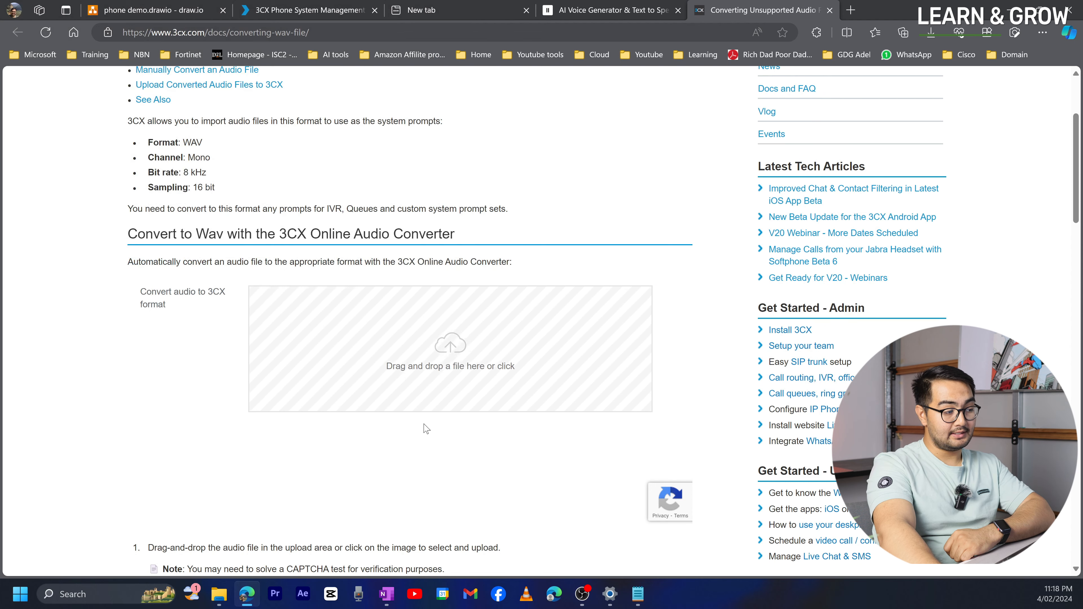
- Save the converted output as converted_MainofficehoursIVR.wav in Downloads
scroll(544, 361, down, 2)
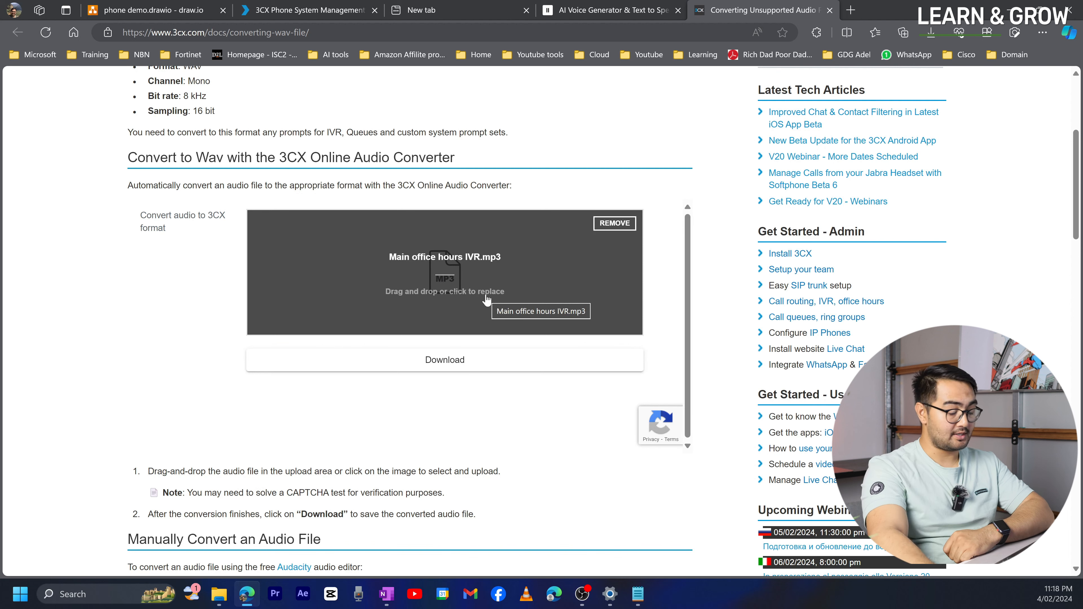
click(487, 360)
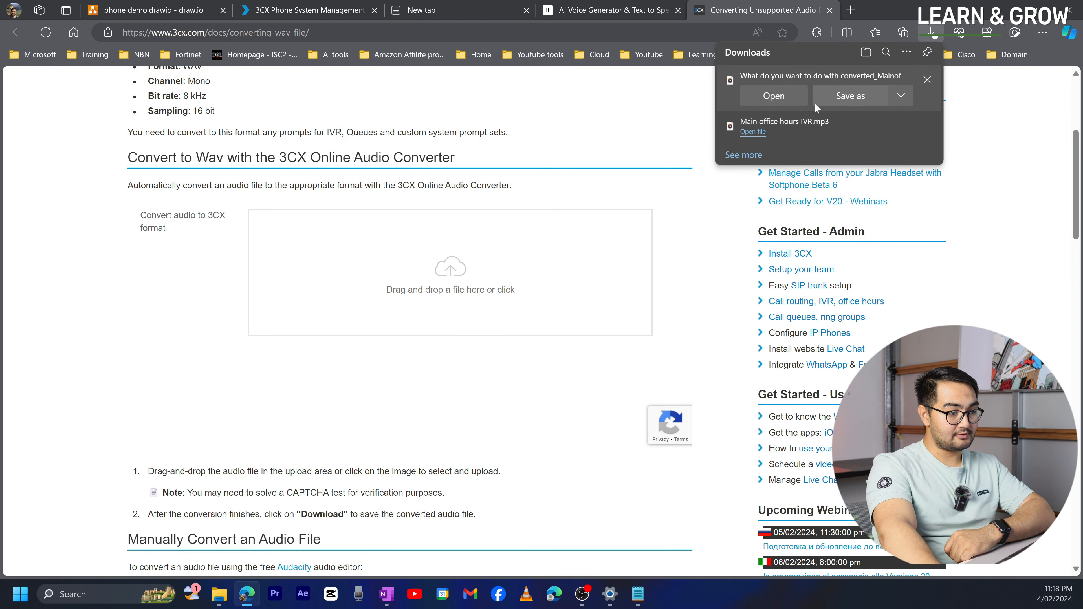
click(851, 96)
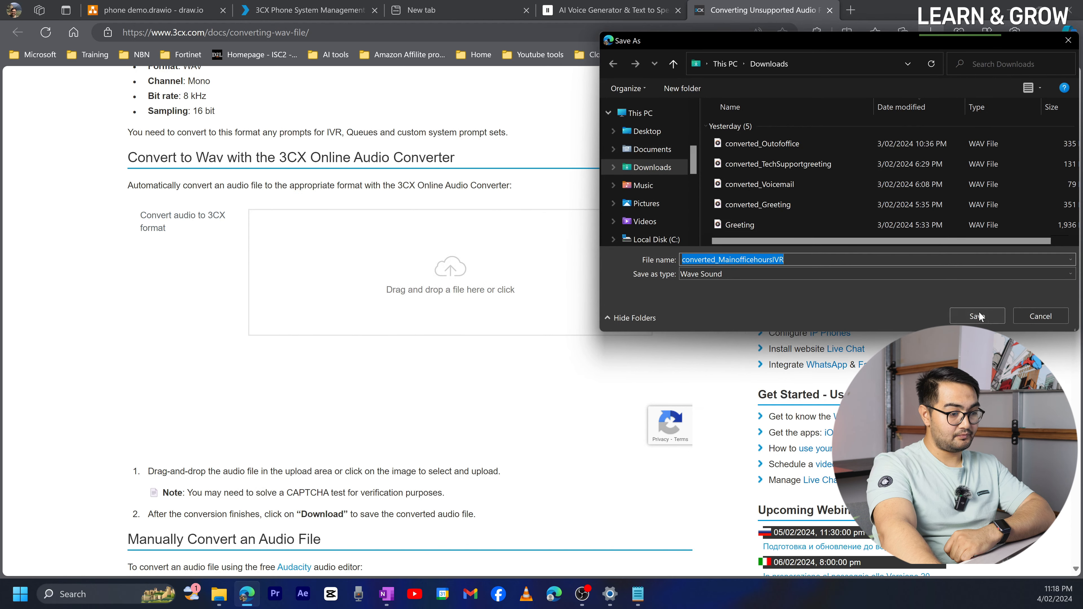
click(953, 319)
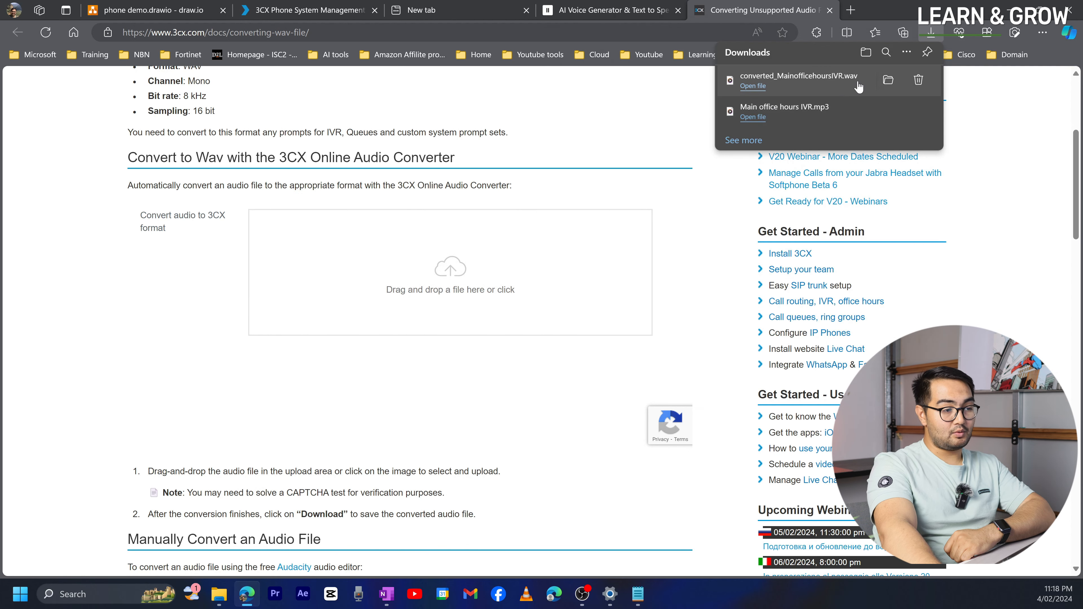
- In the 8003 editor, add converted_MainofficehoursIVR.wav from Downloads as the IVR prompt
click(306, 10)
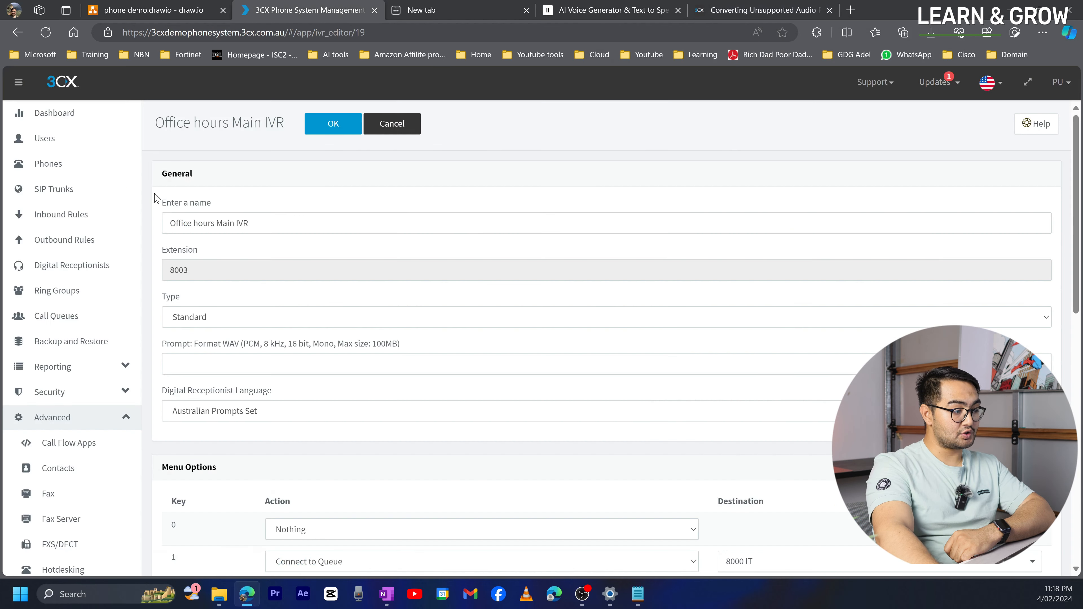
scroll(242, 255, down, 3)
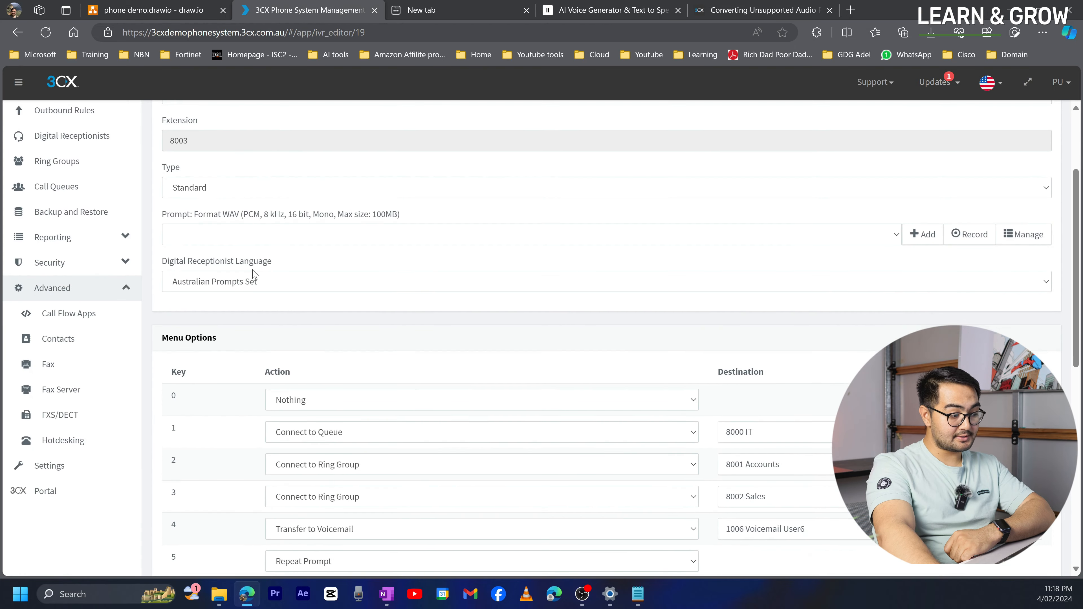
scroll(329, 414, down, 2)
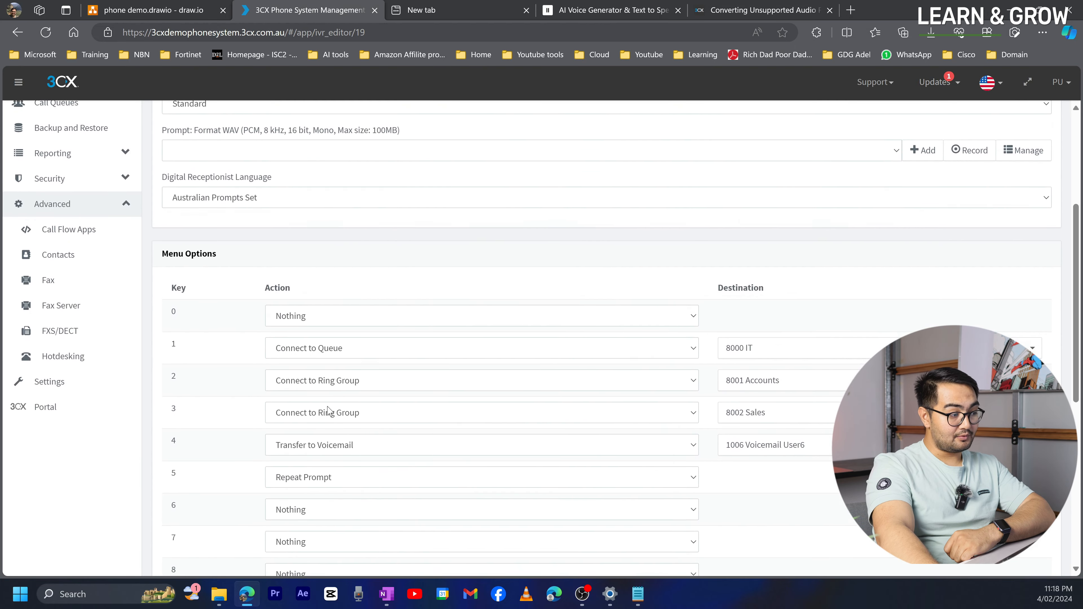
scroll(329, 406, up, 2)
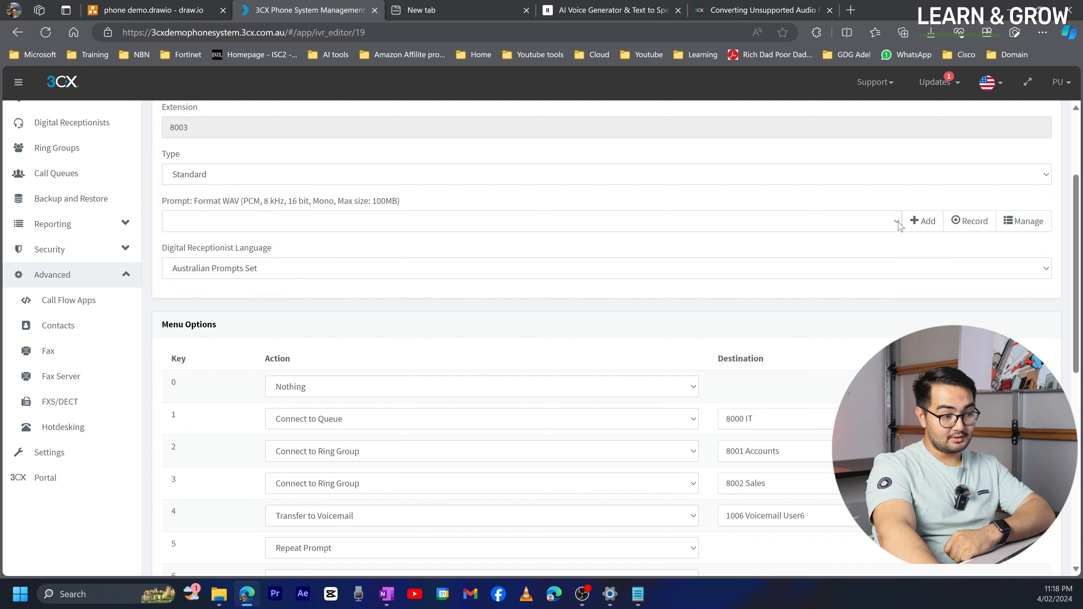
click(935, 225)
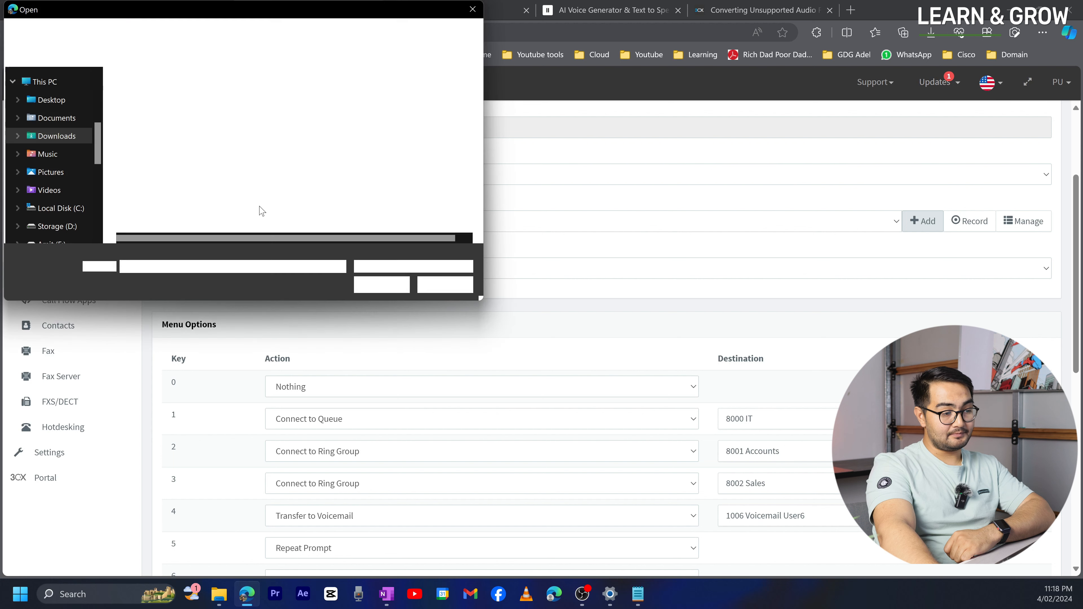
click(193, 113)
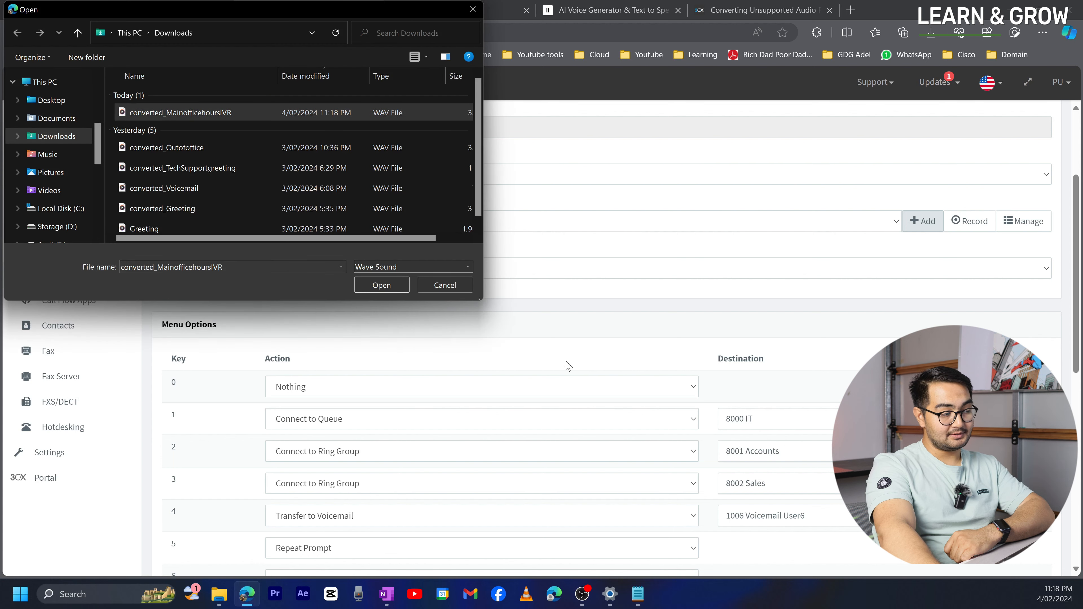
click(386, 284)
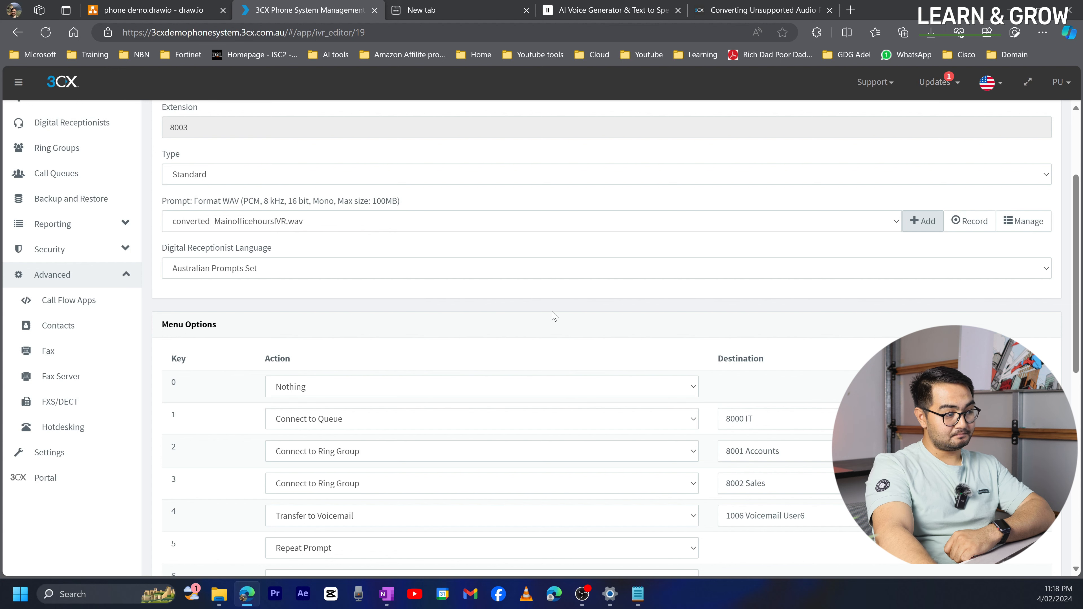
scroll(554, 319, up, 1)
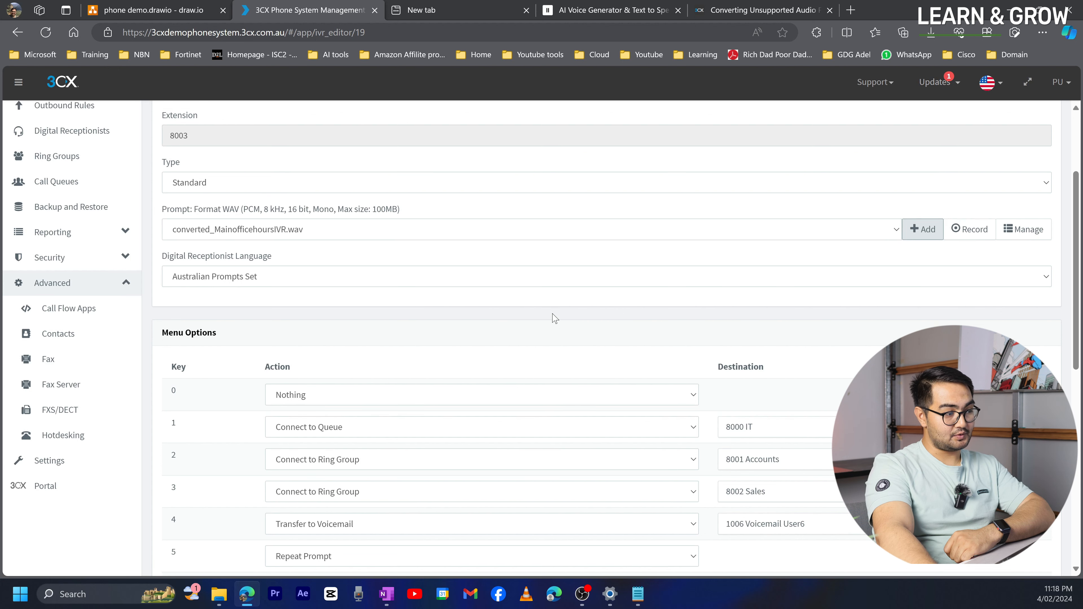
scroll(554, 318, up, 3)
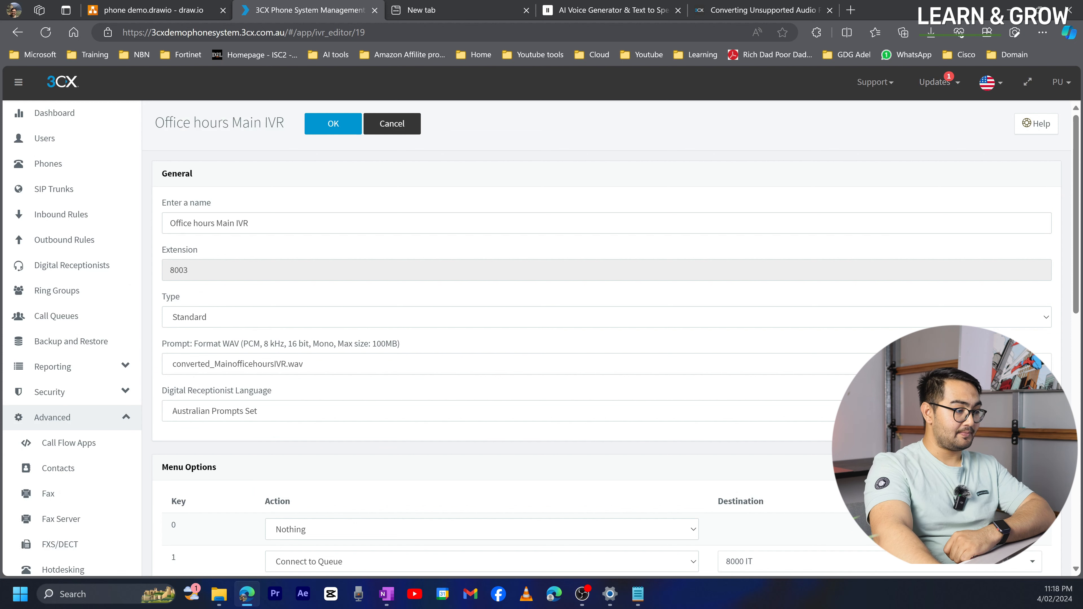
- Save the Office hours Main IVR (8003) with its converted_MainofficehoursIVR.wav prompt
click(334, 125)
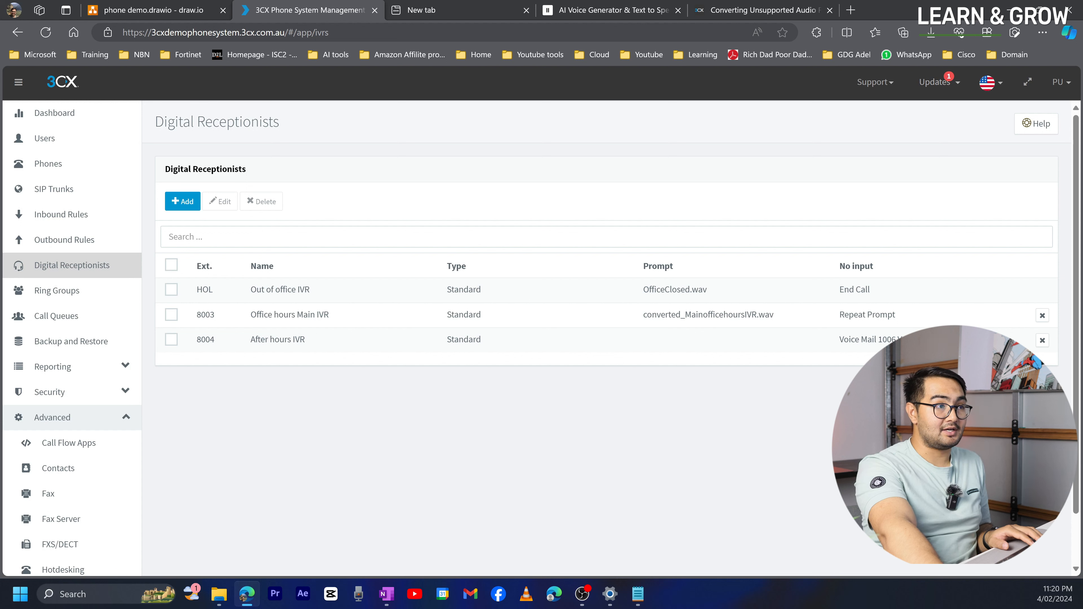
key(alt+Tab)
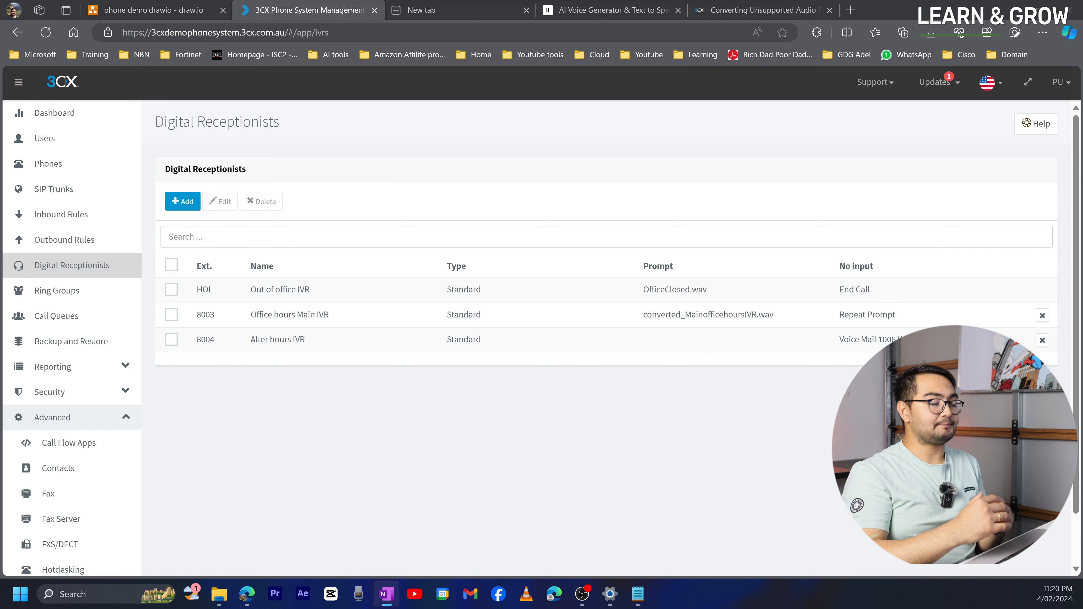
- Open the After hours IVR for editing, then bring up the greeting and IVR script notes in Notepad
click(301, 401)
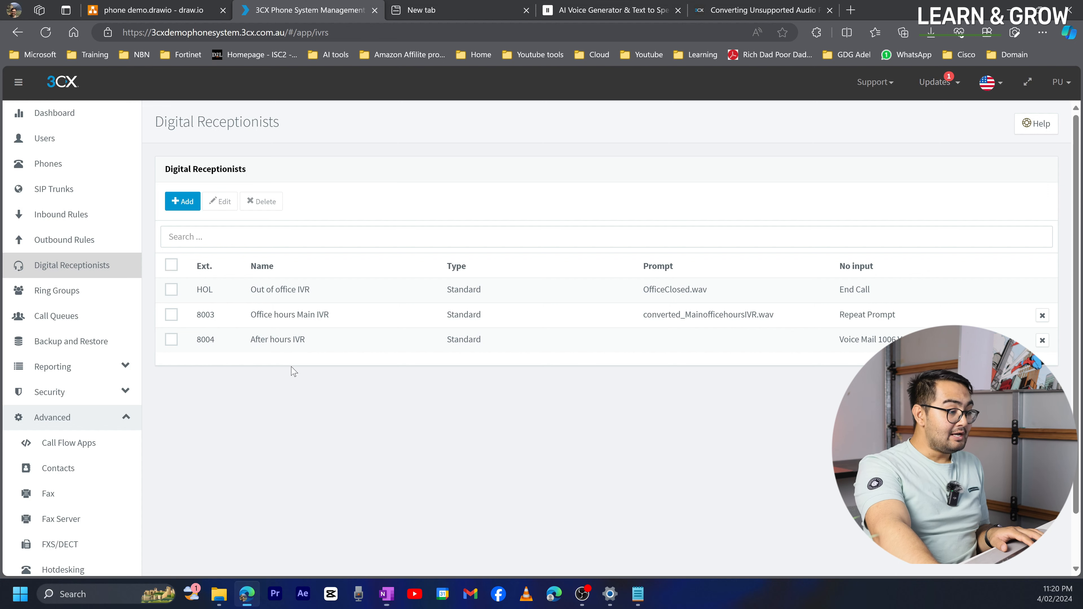
click(275, 347)
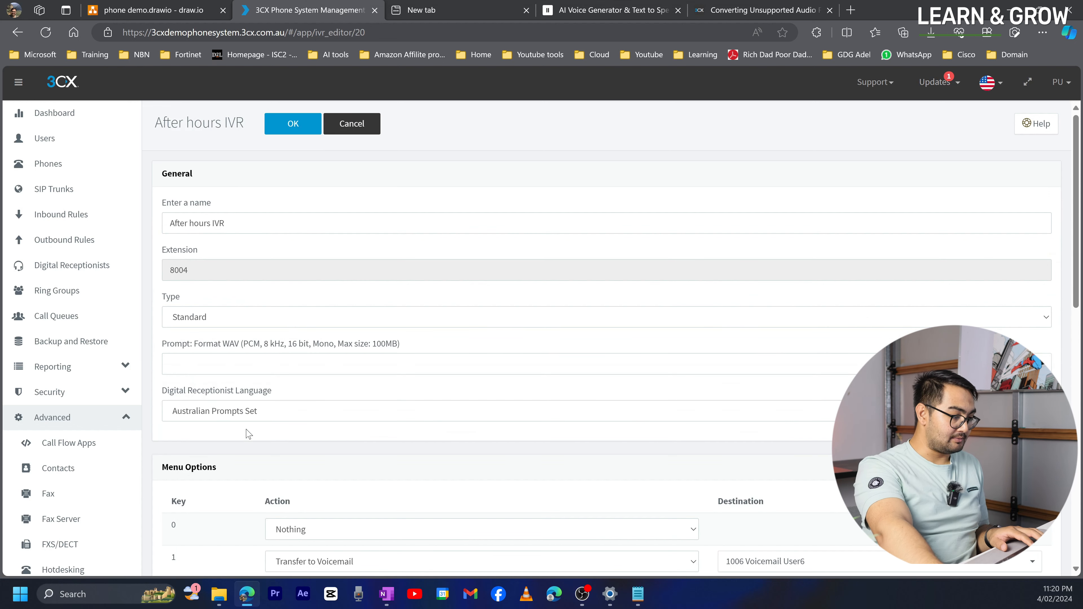
scroll(258, 354, down, 2)
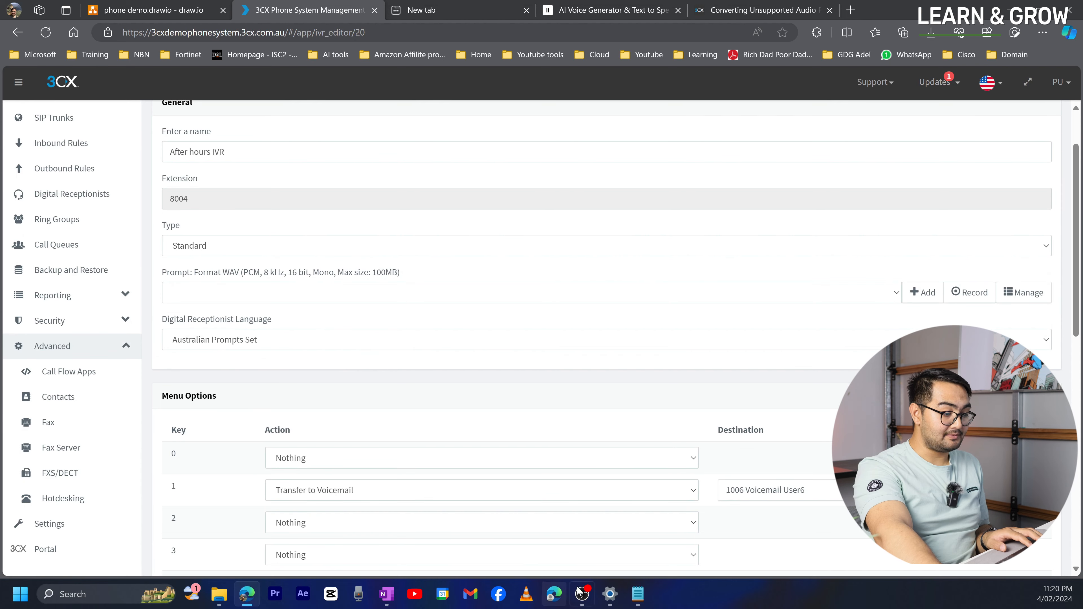
click(638, 594)
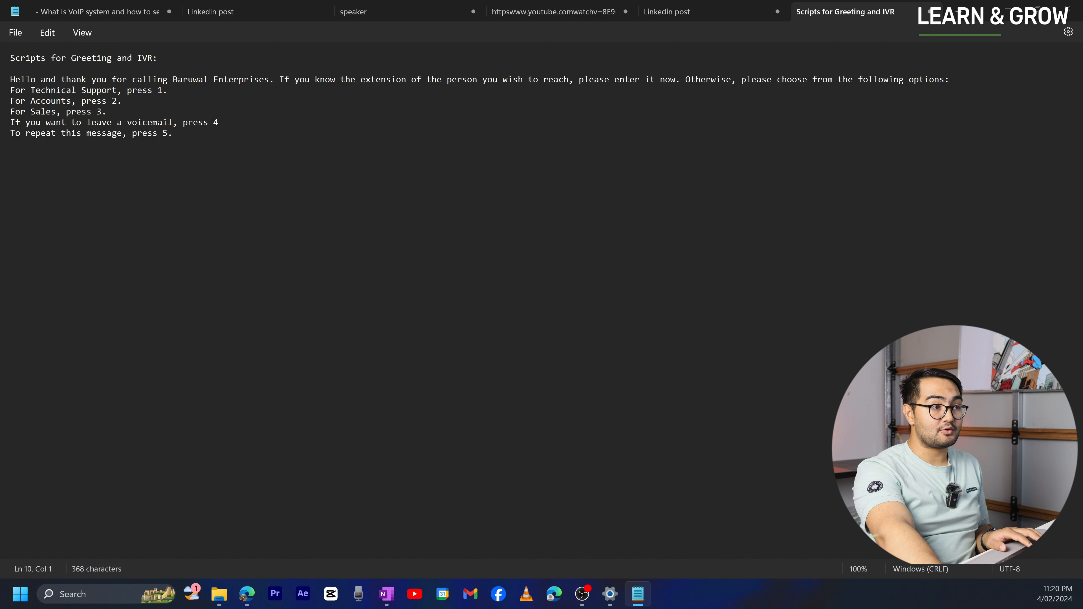
- Paste the out-of-office hours script below the IVR script in Notepad, then return to the After hours IVR editor
click(386, 594)
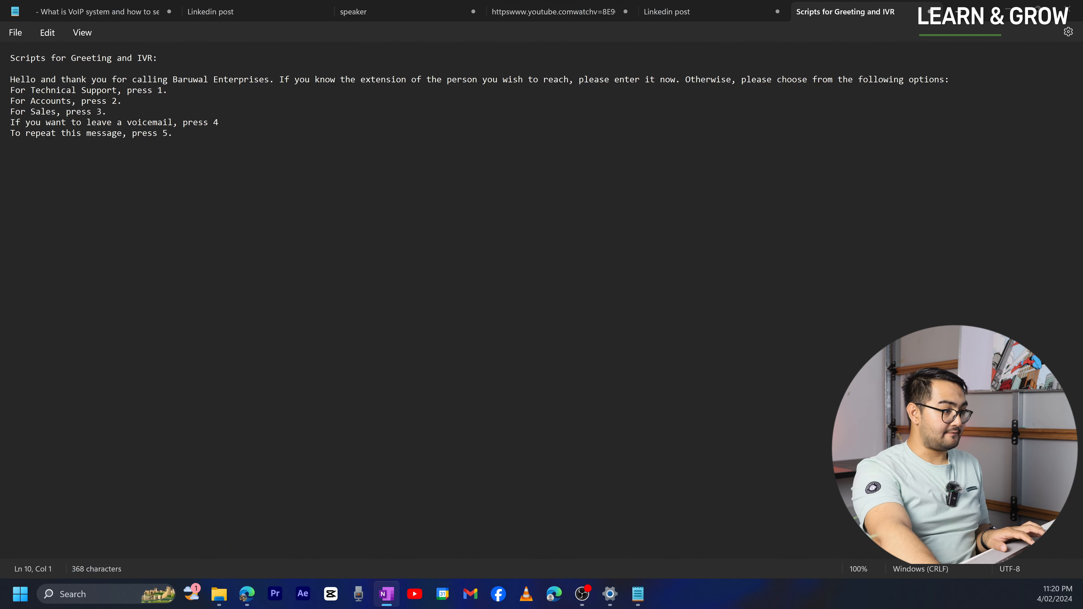
click(41, 234)
text(Out of office hours:  Thank you for calling Baruwal Enterprises. Our office is currently closed. Our business hours are Monday through Friday 9 AM to 8 PM. To leave a message, press 1. A representative will contact you within a business day. To learn more about our products and services, visit our website at www.baruwalenterprises.com.)
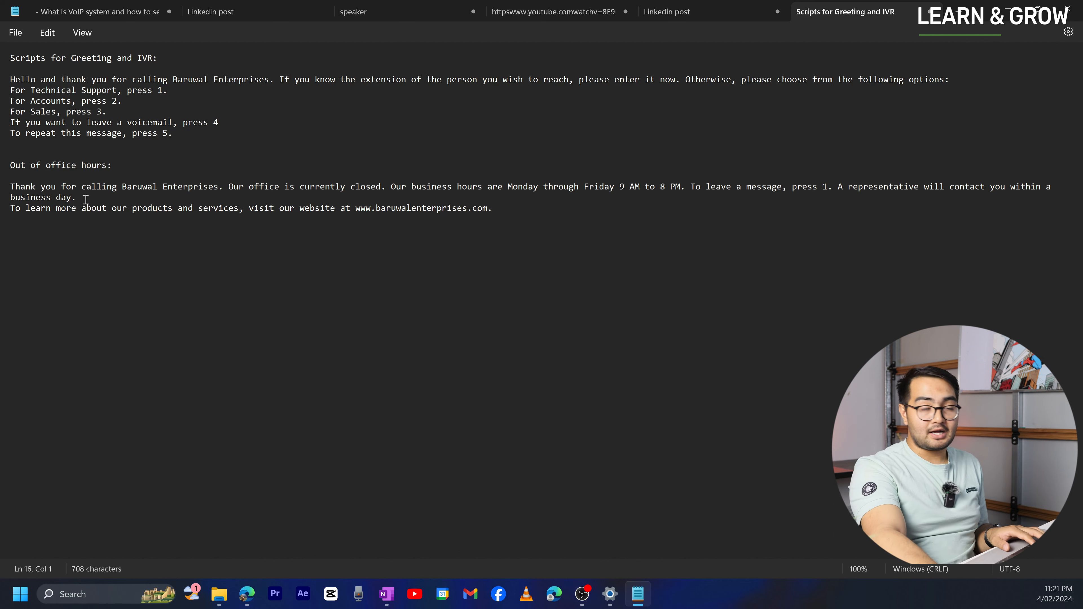
click(1008, 9)
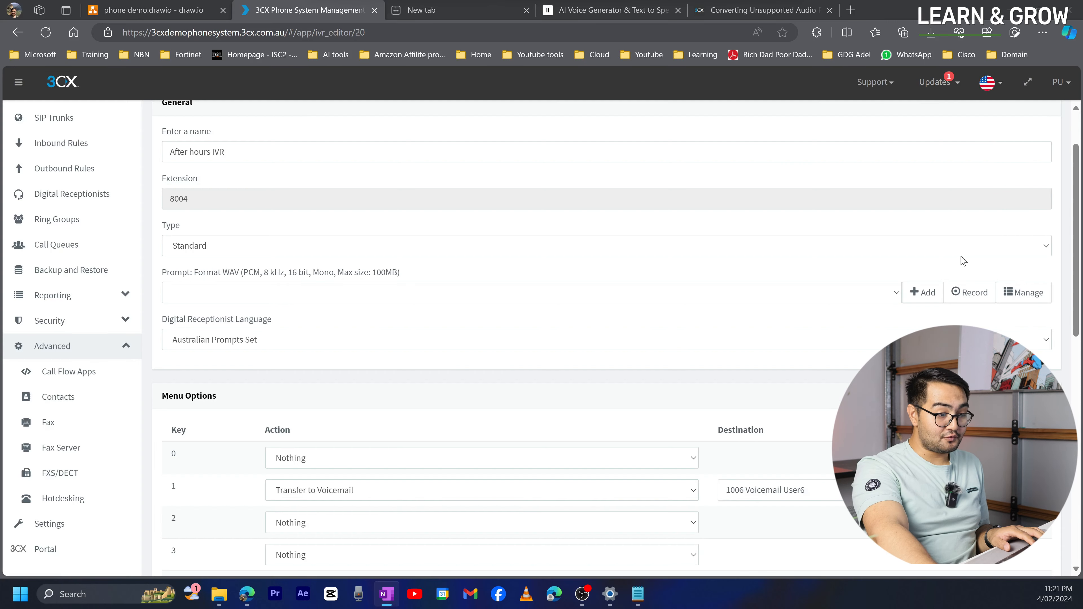
- Load converted_Outofoffice.wav from Downloads as the 8004 After hours IVR prompt and save
click(923, 296)
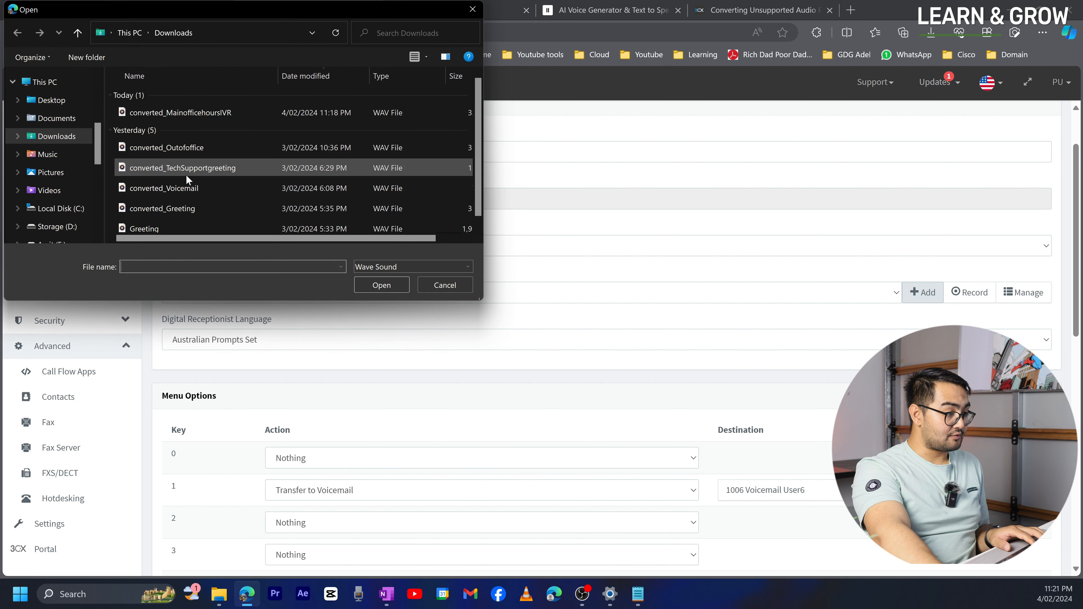
click(192, 149)
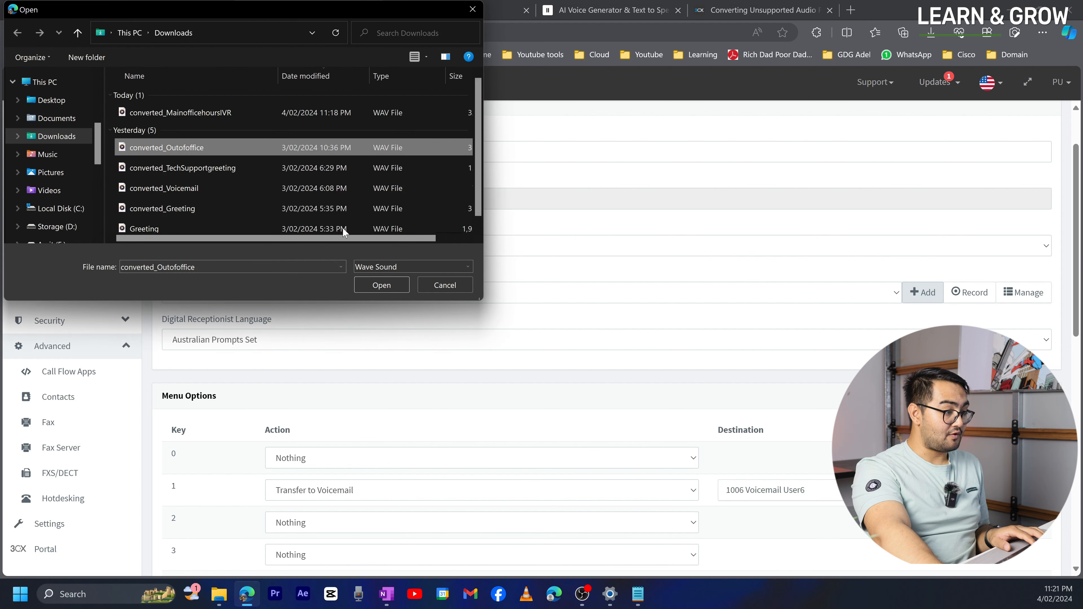
click(381, 285)
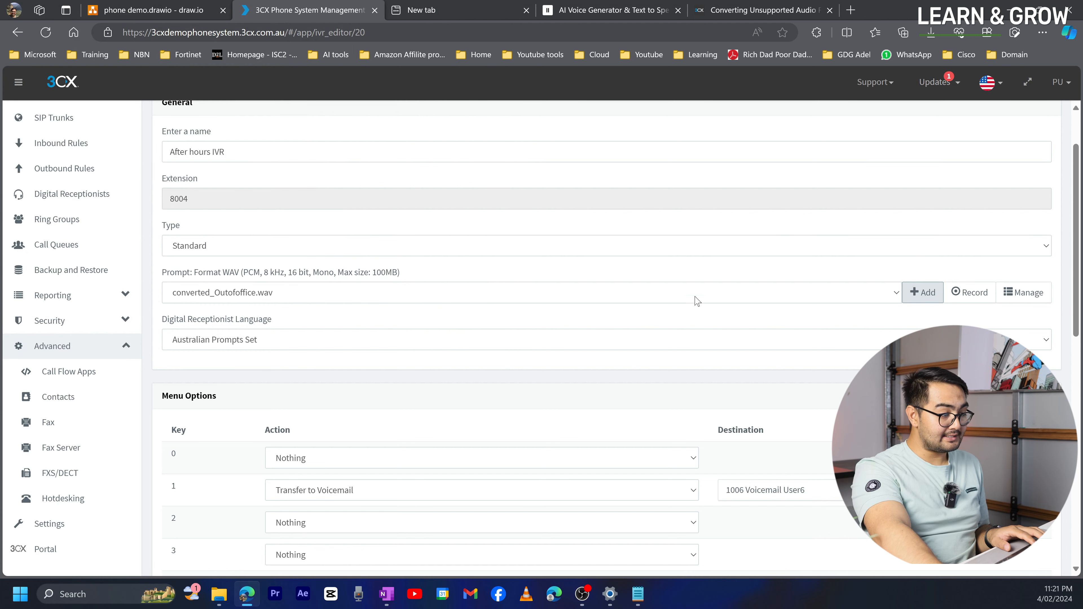
scroll(375, 197, up, 2)
click(294, 124)
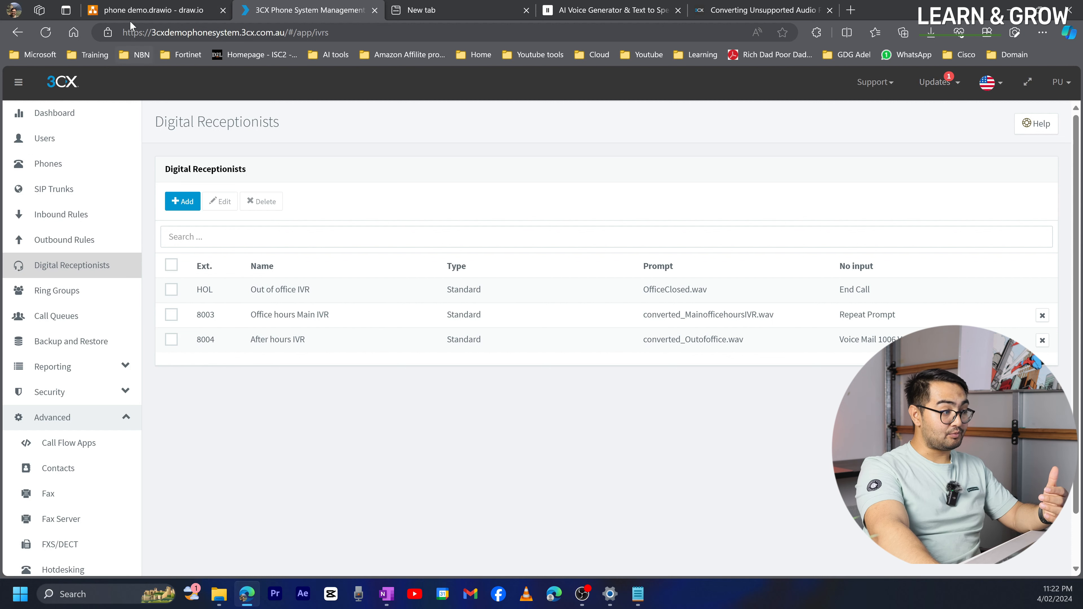
- In the phone demo.drawio diagram, walk through Press 1 Tech Support, Press 2 Accounts and Press 3 Sales
click(134, 13)
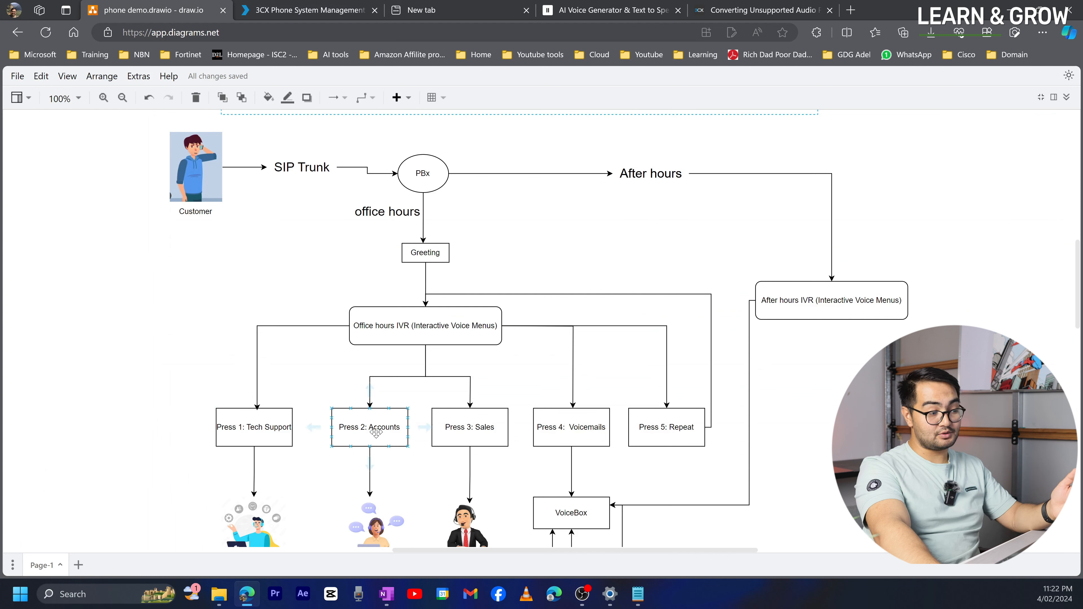
click(490, 417)
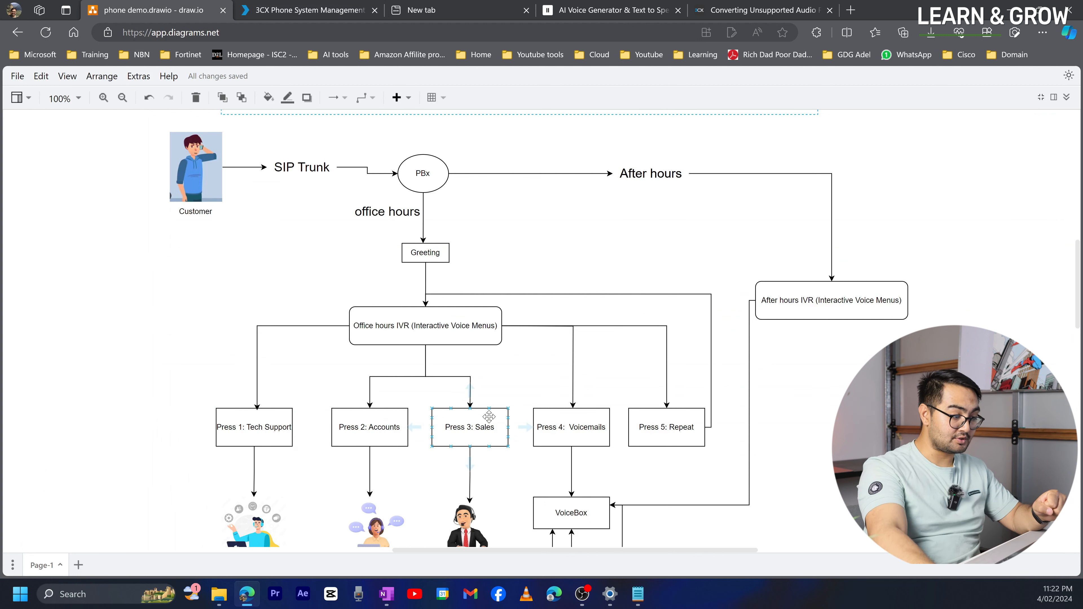
click(270, 441)
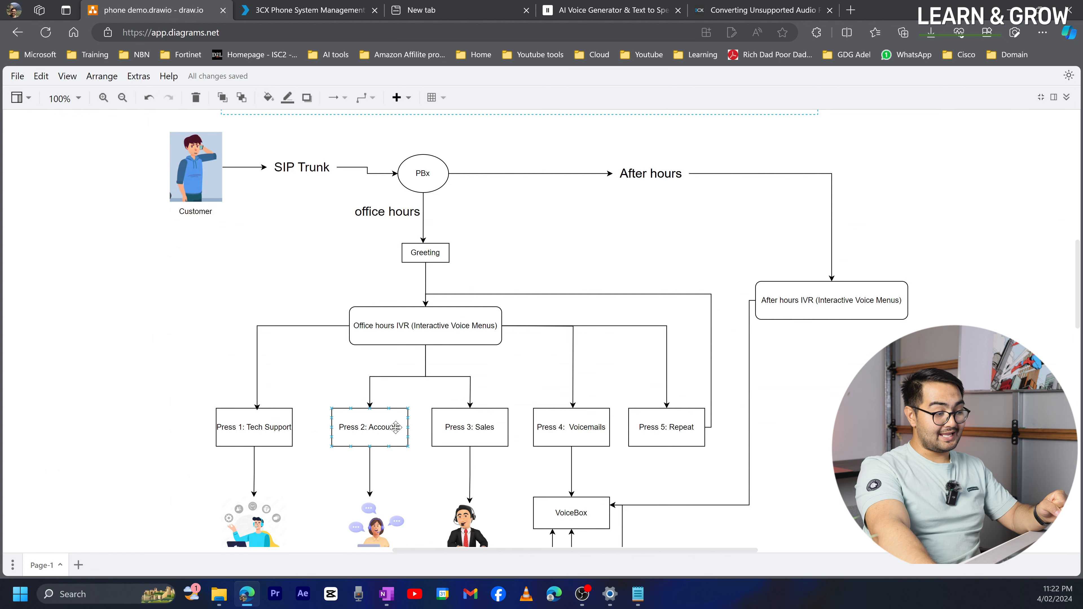
click(502, 411)
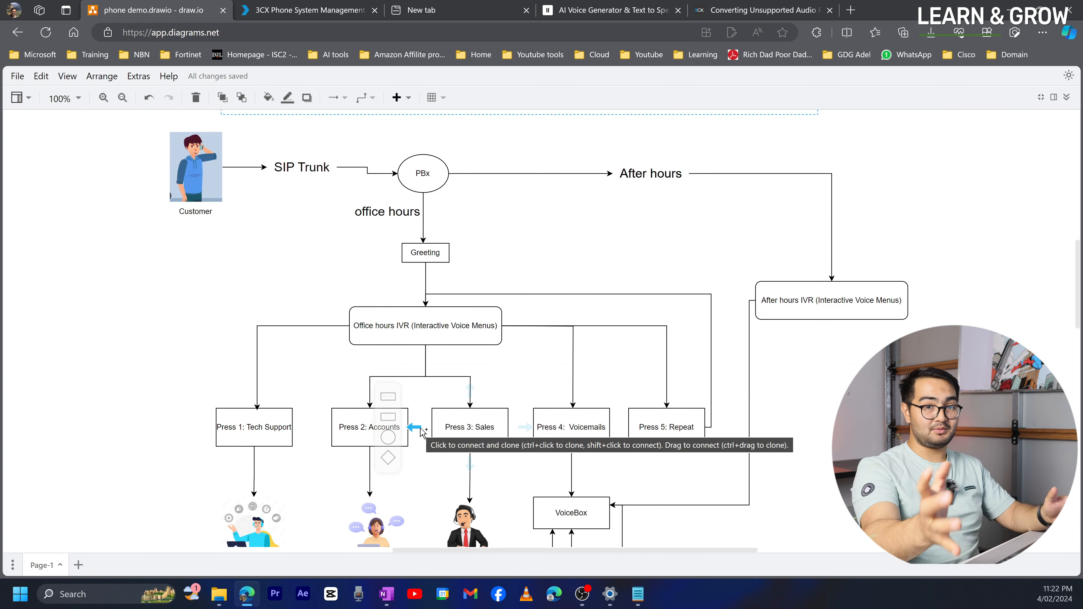
mouse_move(415, 427)
click(256, 427)
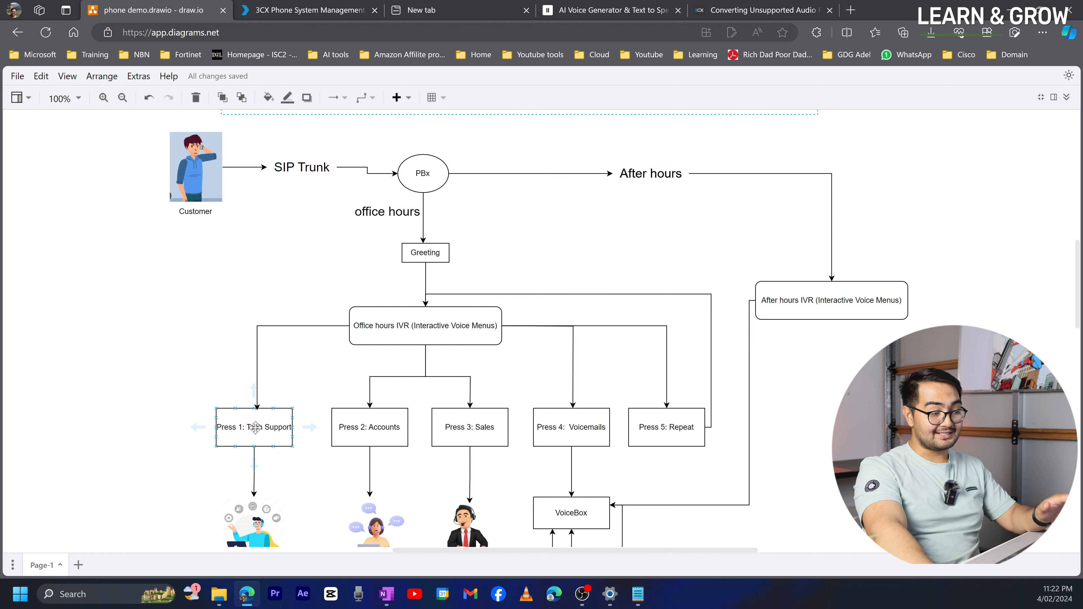
click(359, 437)
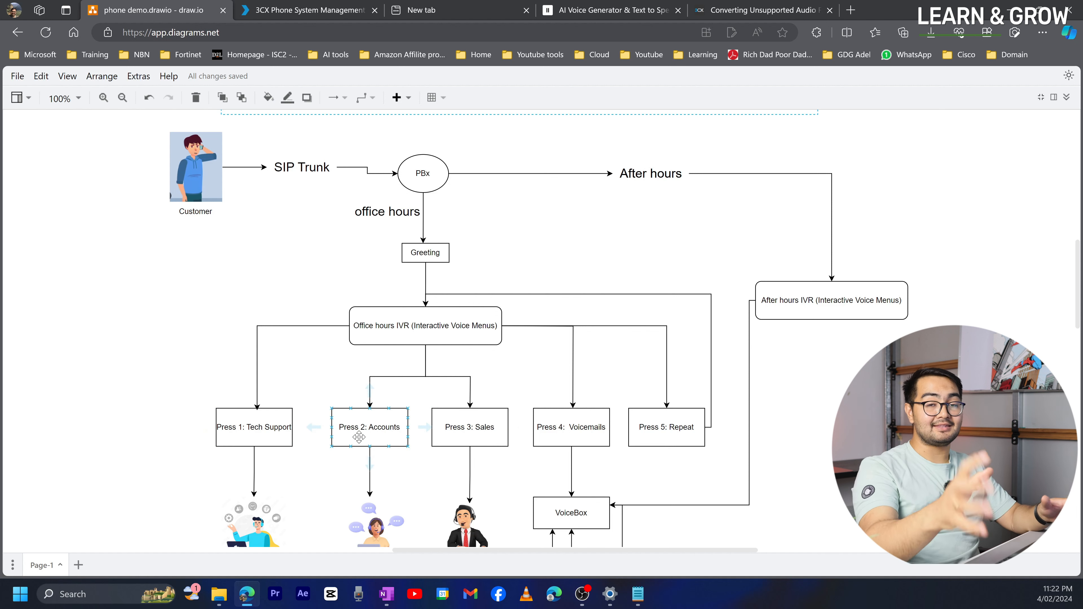
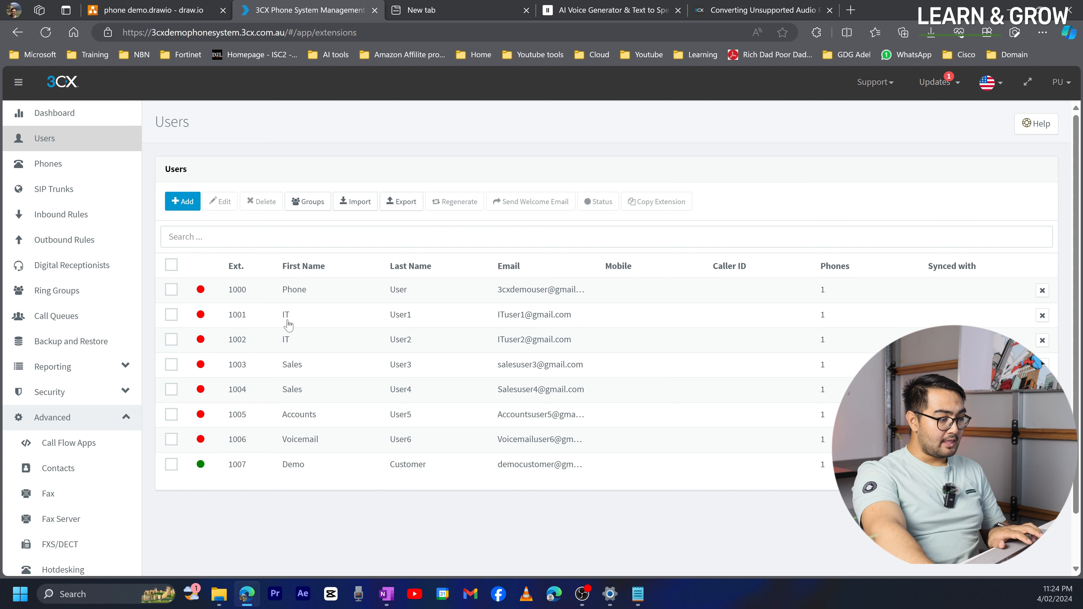
- Open extension 1001 IT User1 for editing and open a new private browser window beside it
double_click(290, 325)
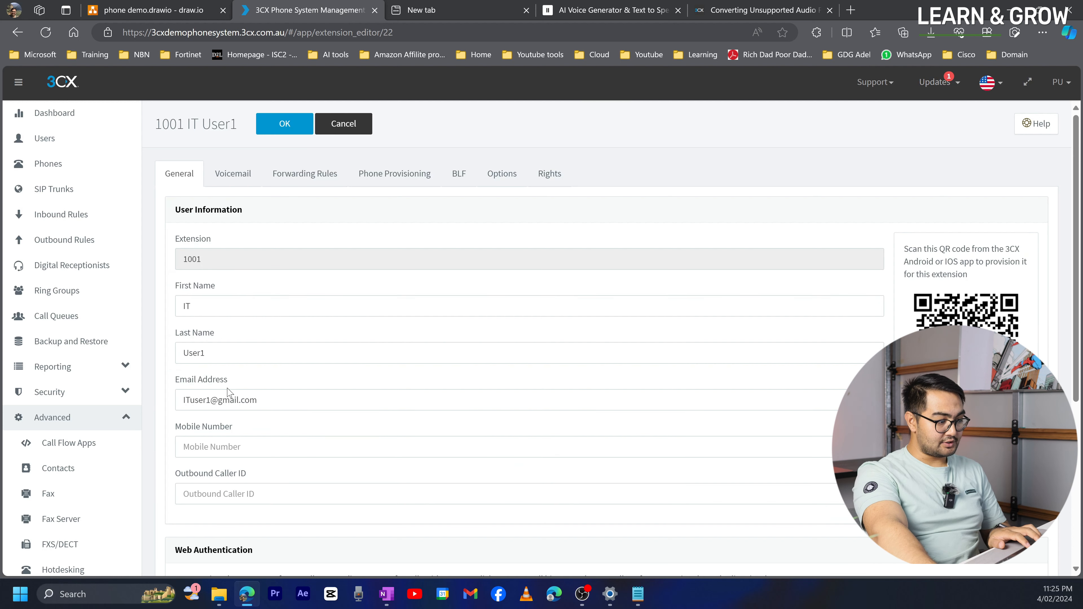
click(278, 402)
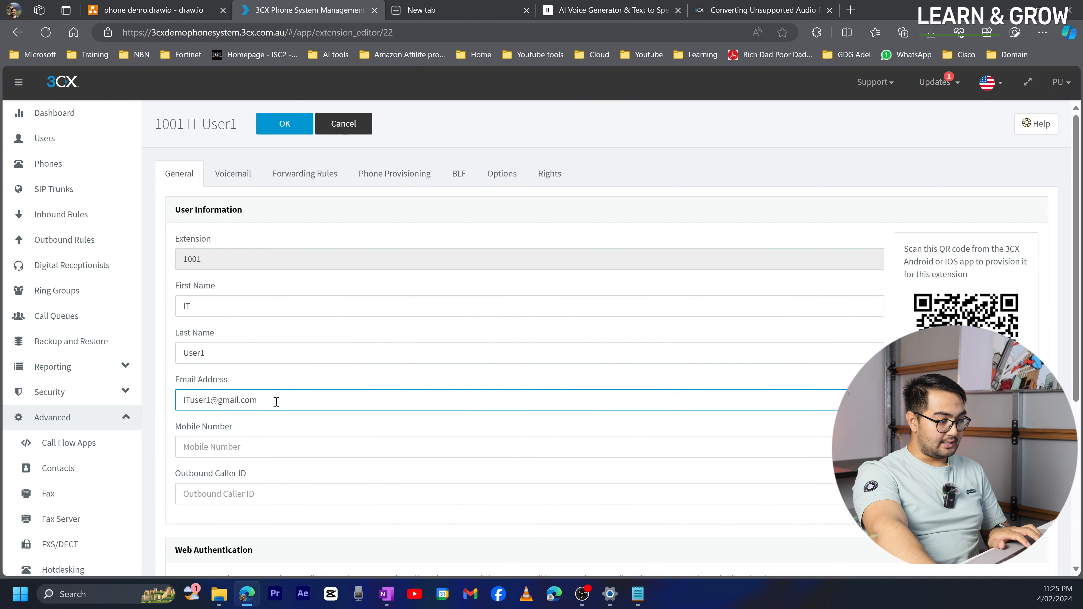
click(1045, 35)
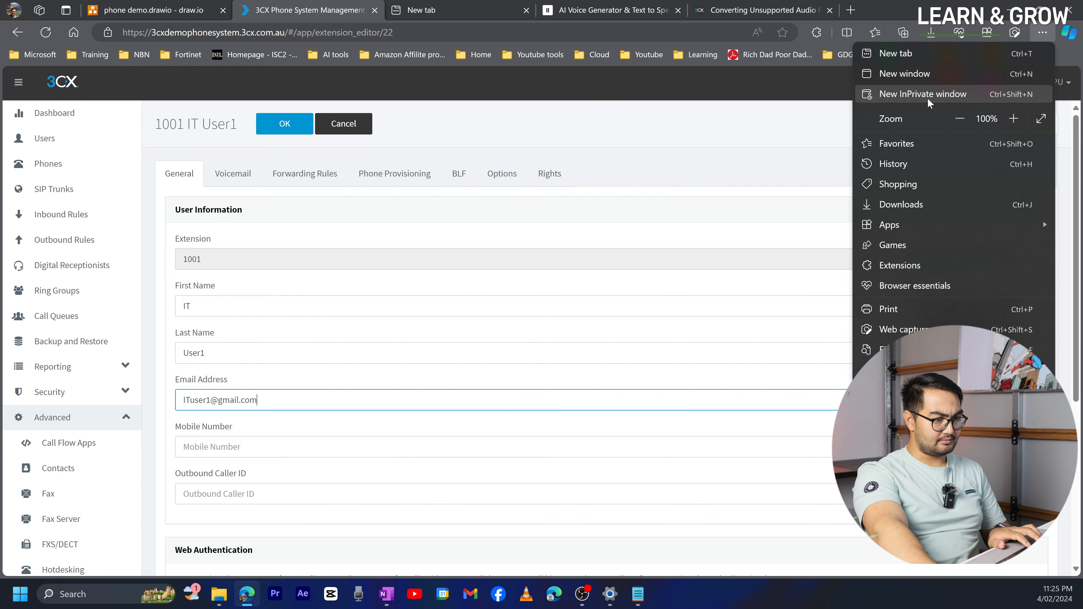
click(946, 94)
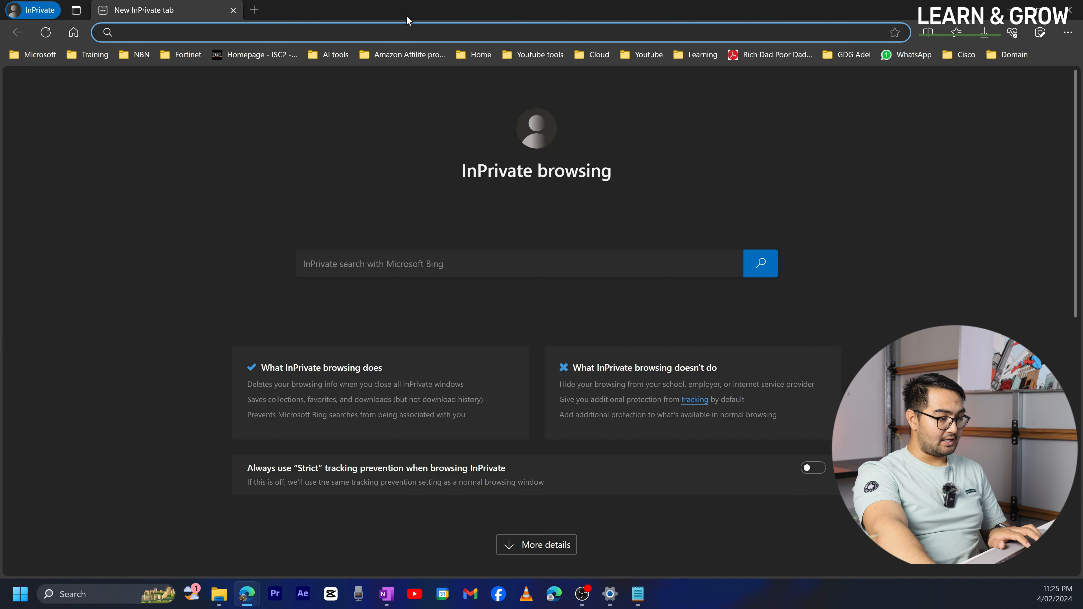
drag(407, 19, 423, 42)
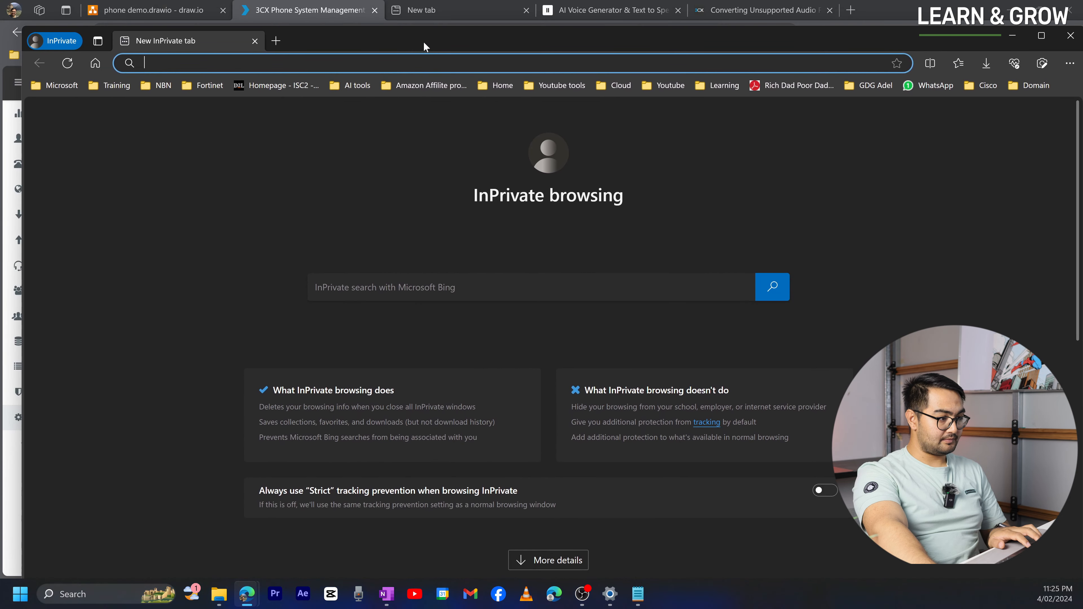
click(319, 10)
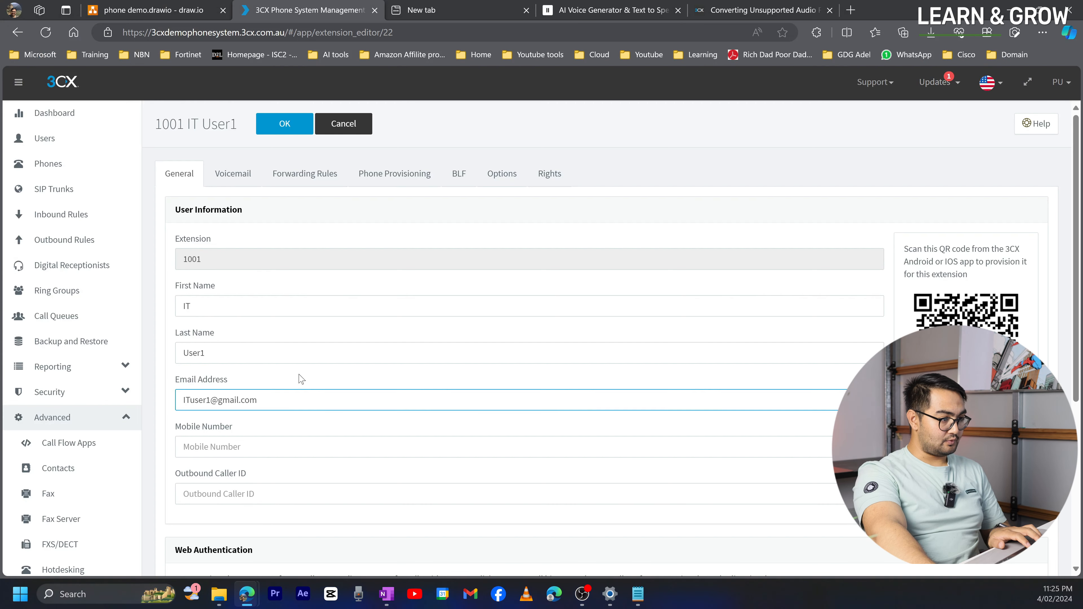
- Copy the web client address, clear the Web Authentication password and try saving extension 1001
scroll(256, 456, down, 2)
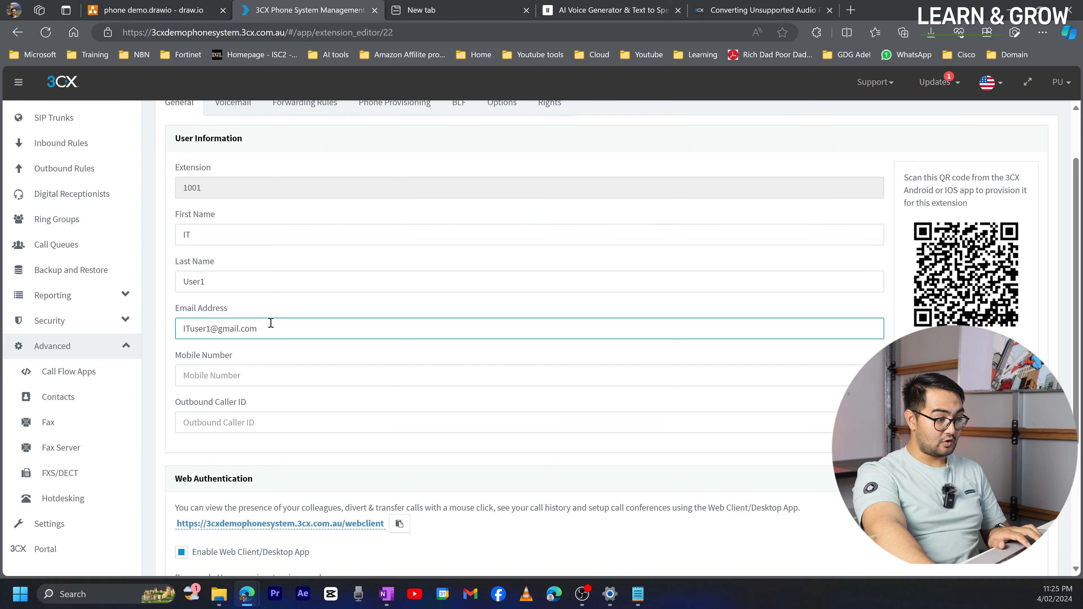
drag(269, 329, 166, 311)
scroll(373, 462, down, 4)
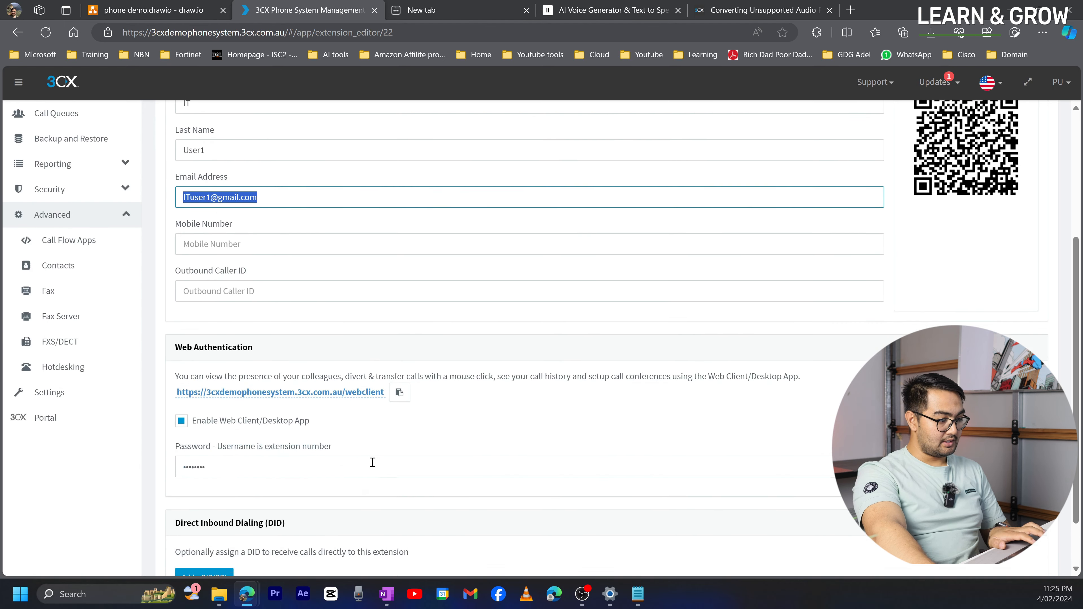
click(398, 381)
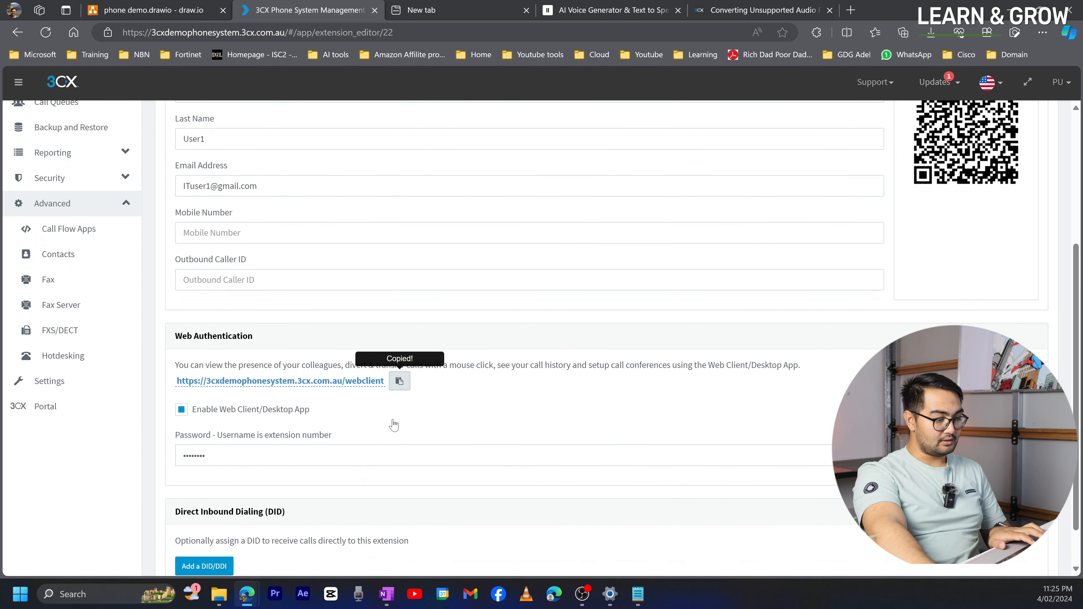
click(275, 454)
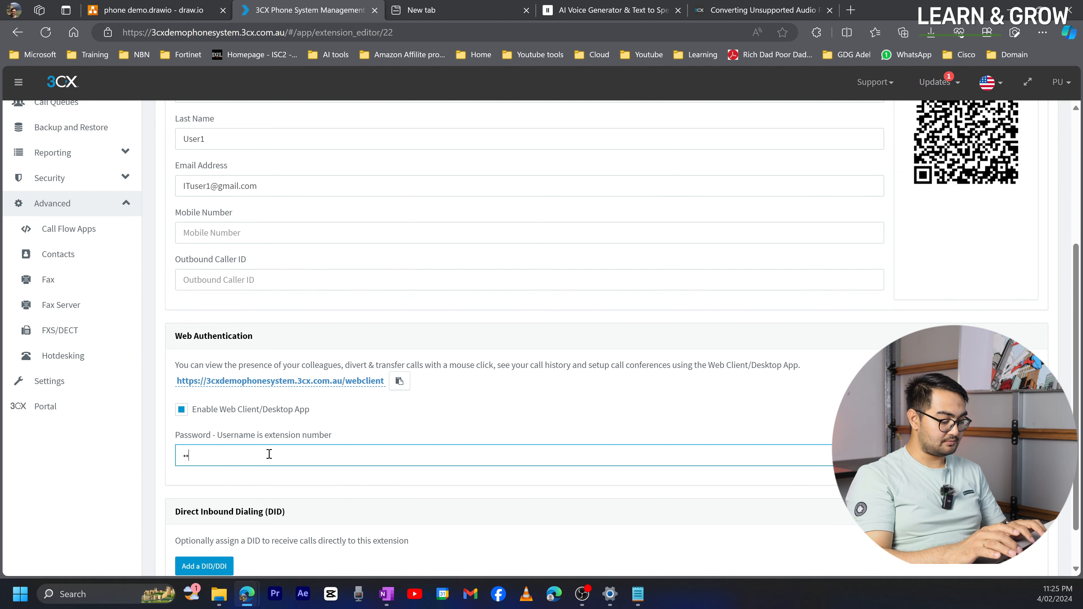
scroll(269, 453, up, 3)
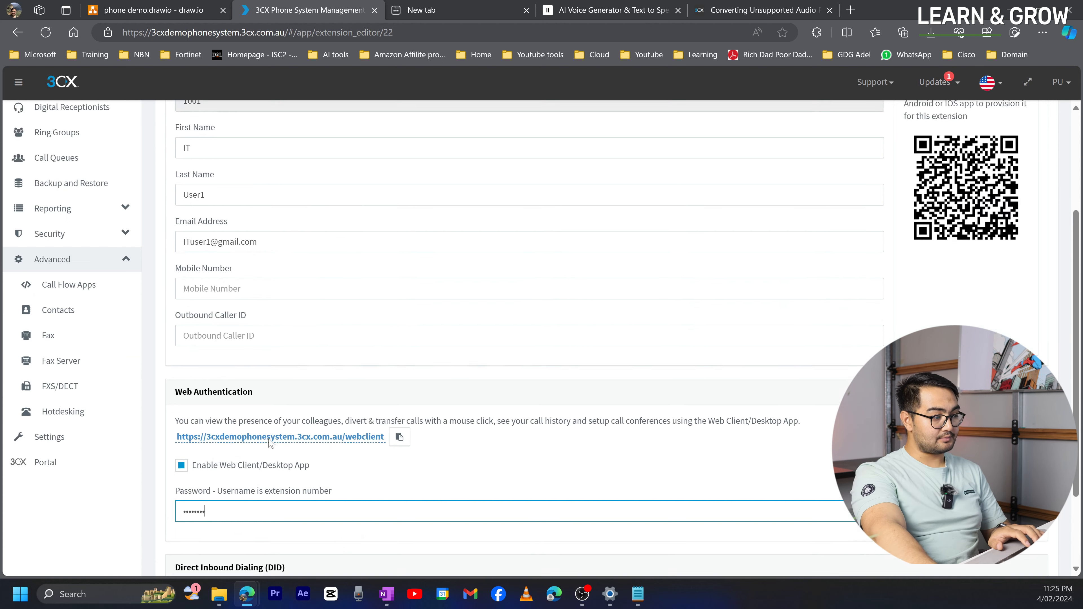
click(290, 126)
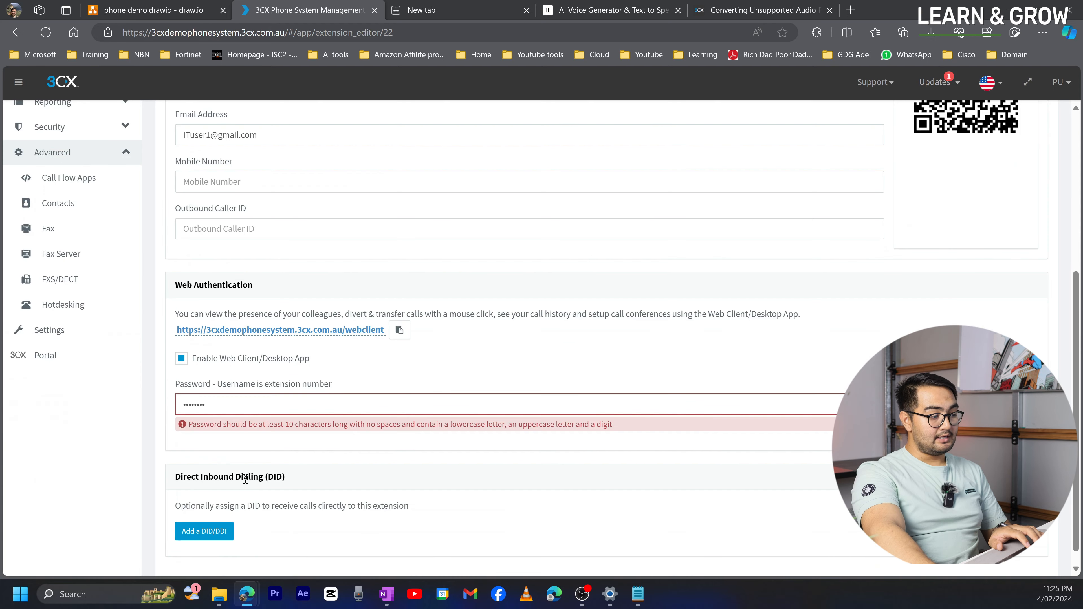
- Replace the rejected password with one of at least 10 characters and save extension 1001
click(282, 409)
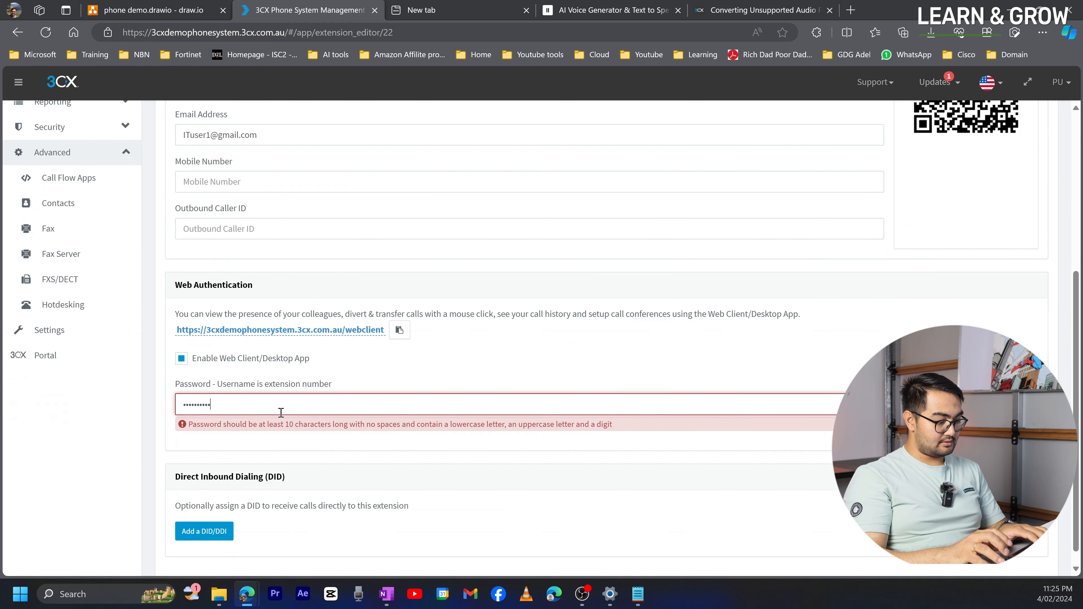
scroll(256, 410, up, 5)
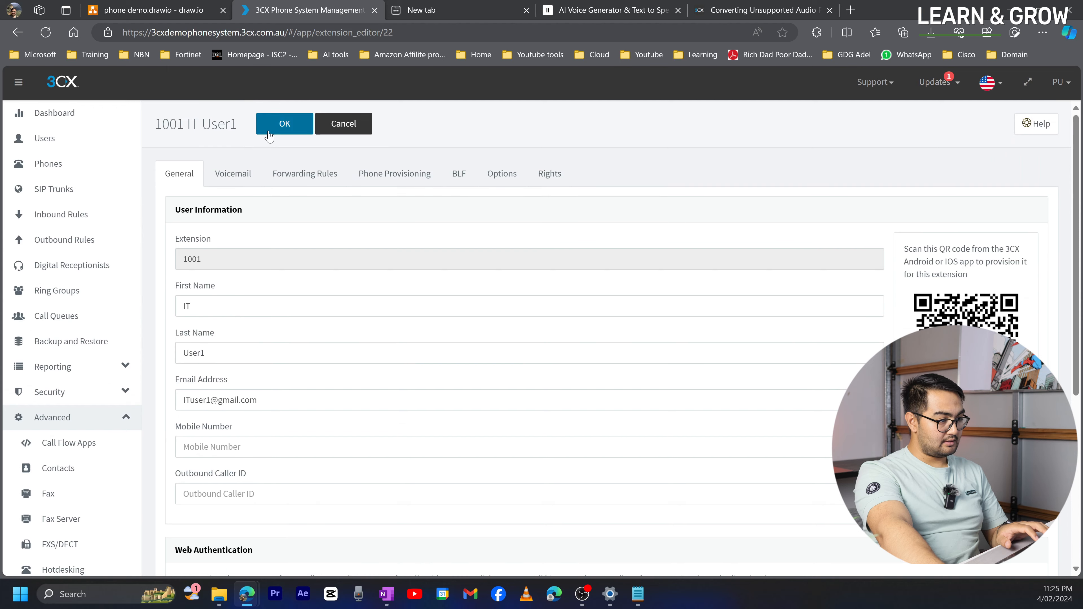
click(274, 130)
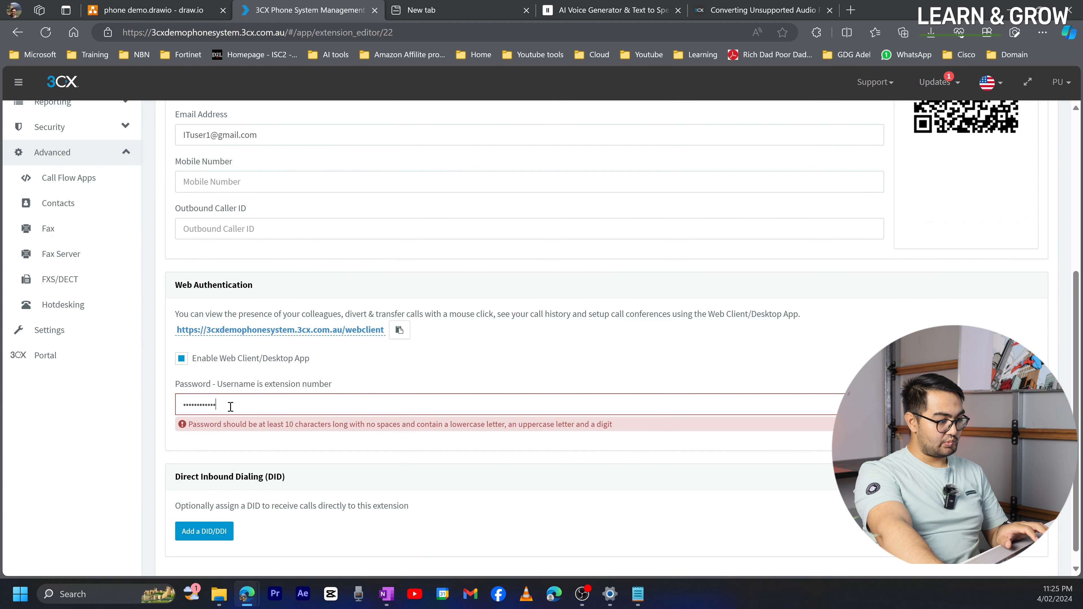
drag(230, 407, 159, 395)
text(•••)
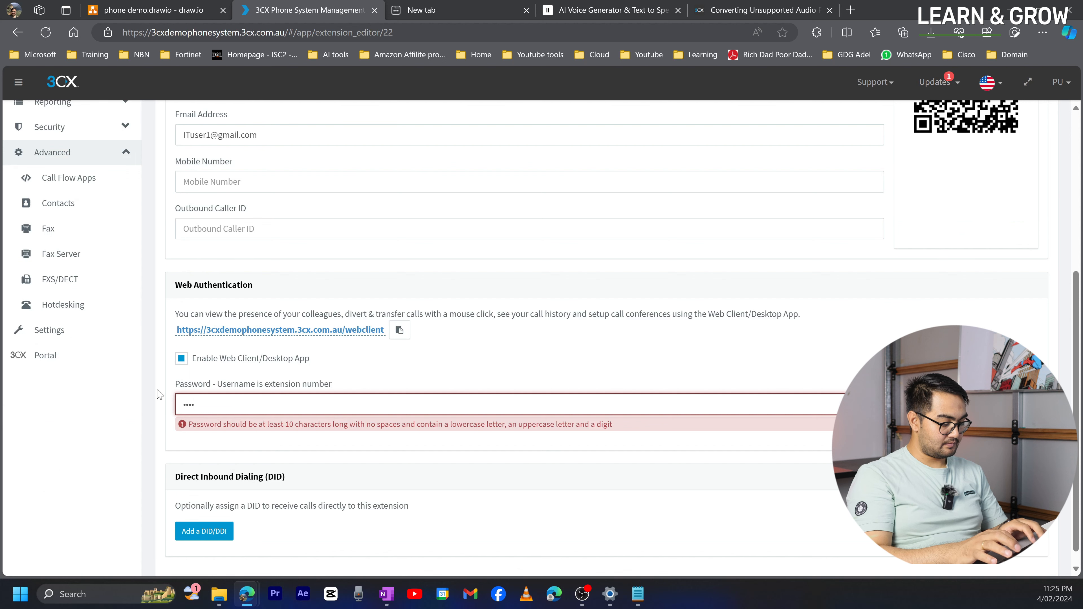
text(••••••••••)
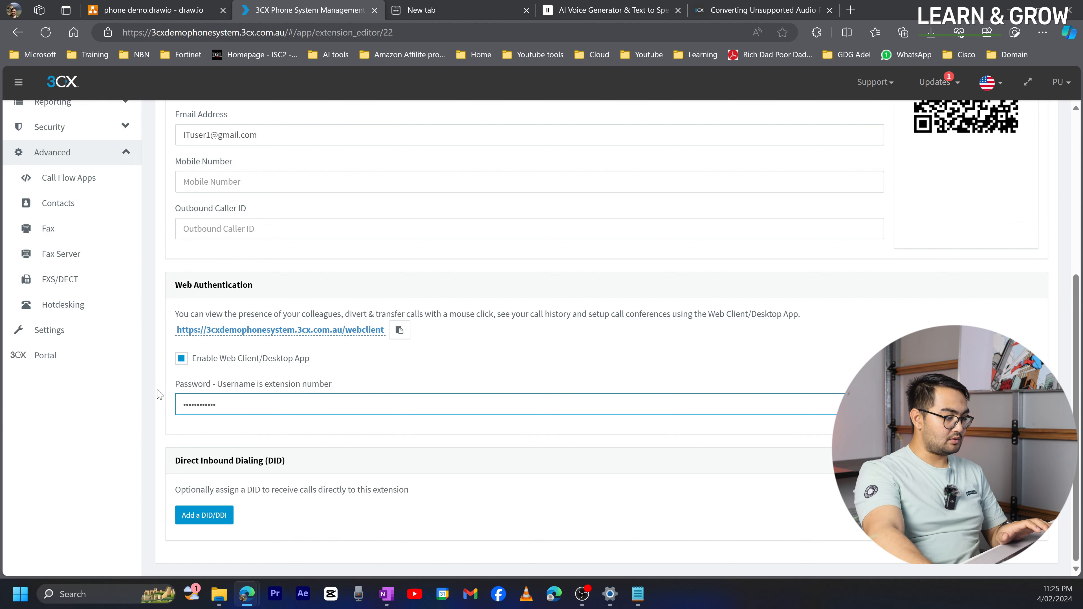
scroll(188, 242, up, 5)
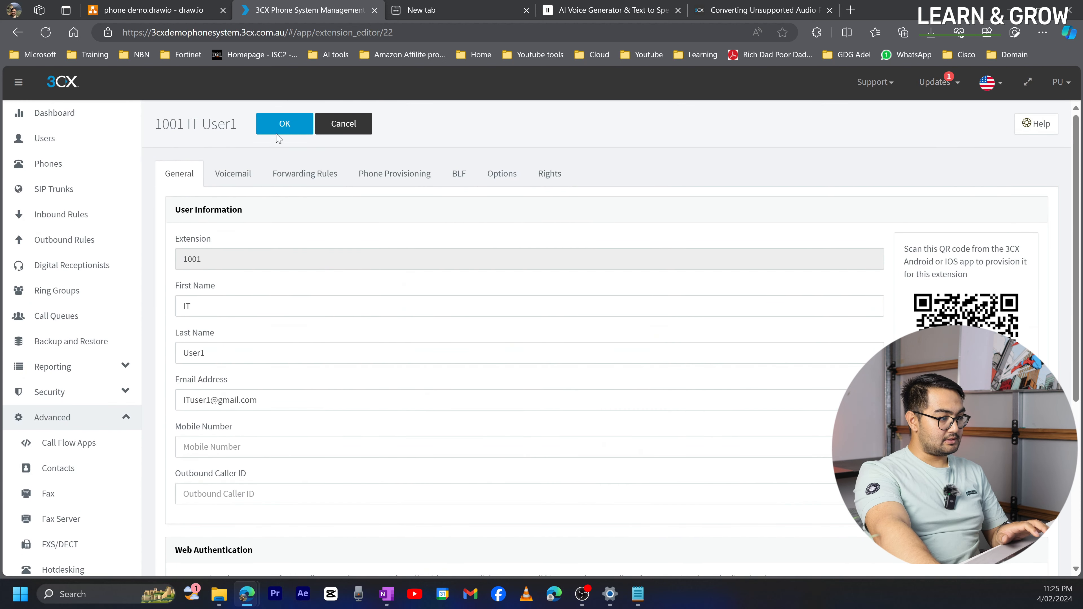
click(277, 133)
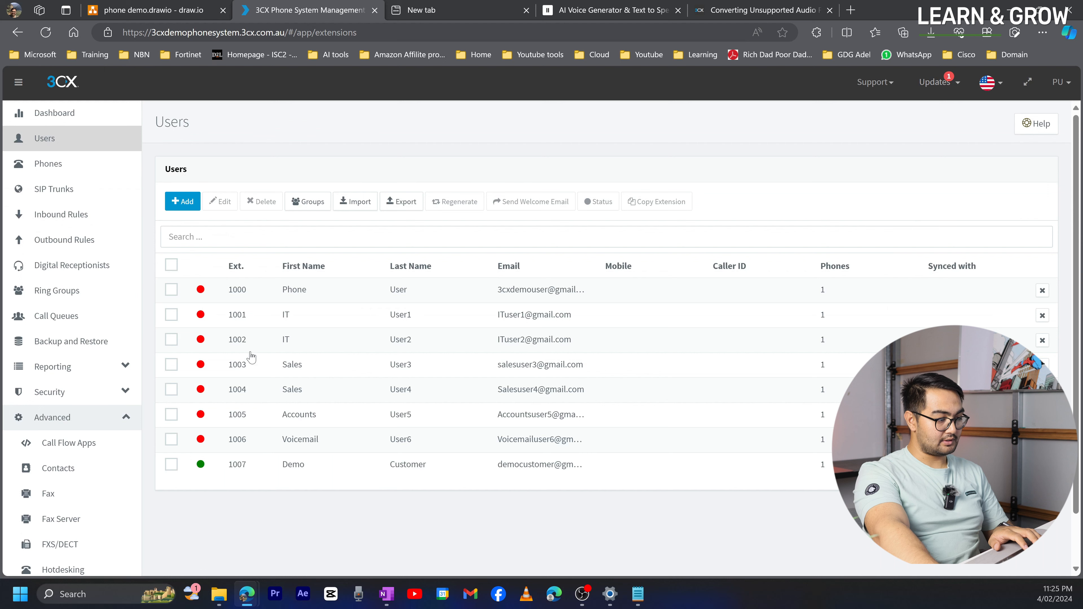
- Copy extension 1001's web client address and load its login page in the private window
double_click(238, 317)
scroll(290, 375, down, 6)
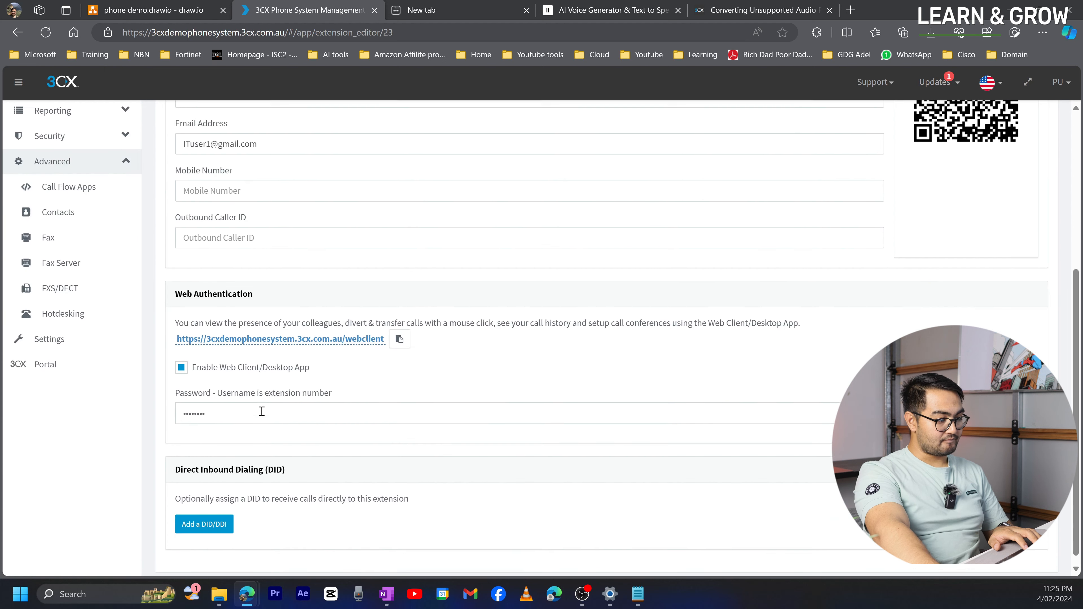
click(400, 337)
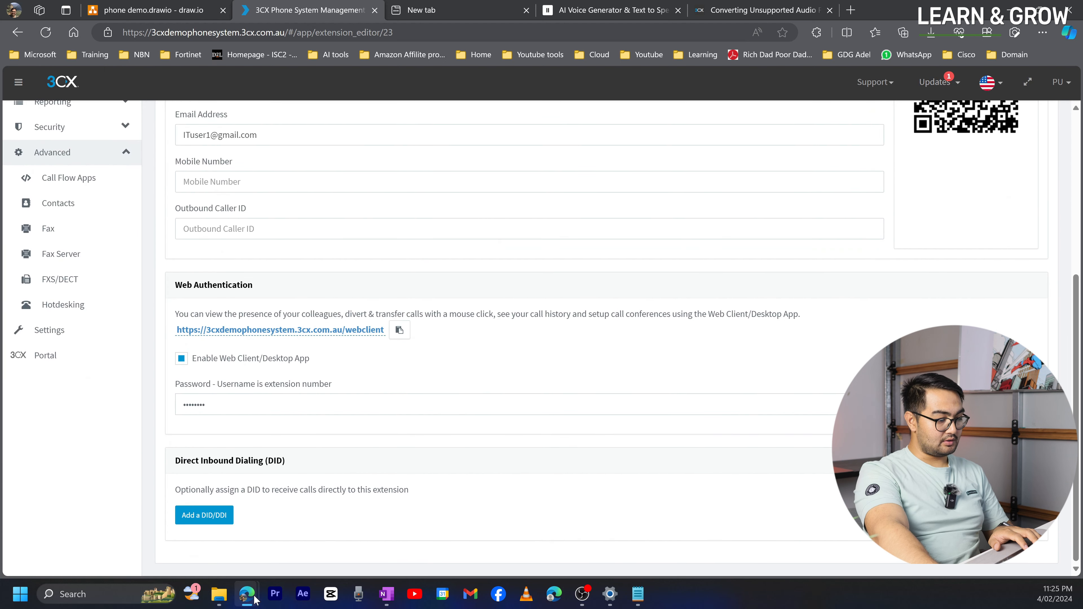
mouse_move(255, 599)
click(316, 512)
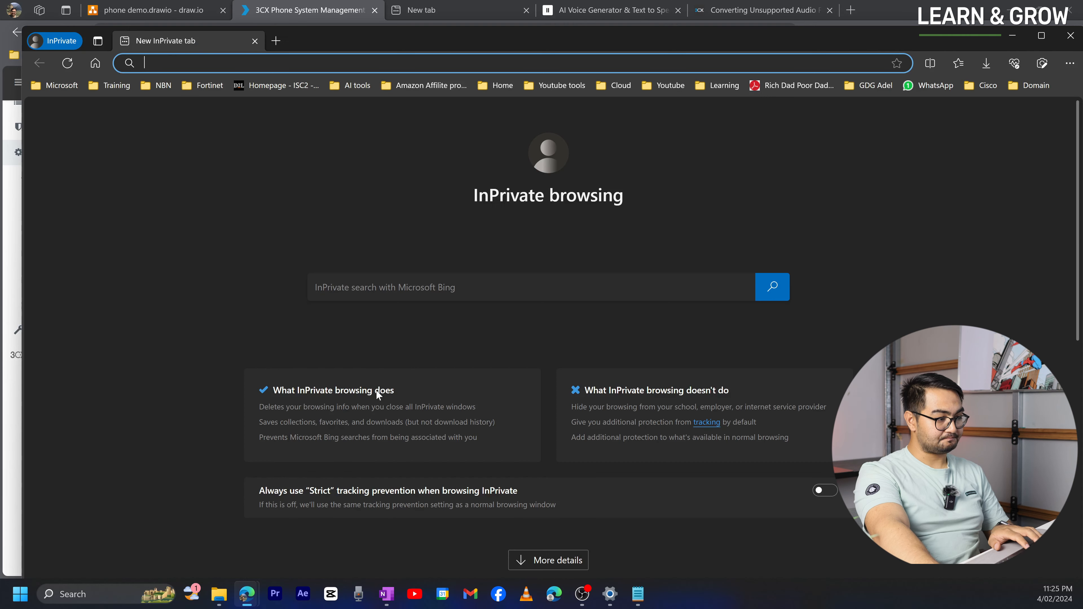
key(ctrl+v)
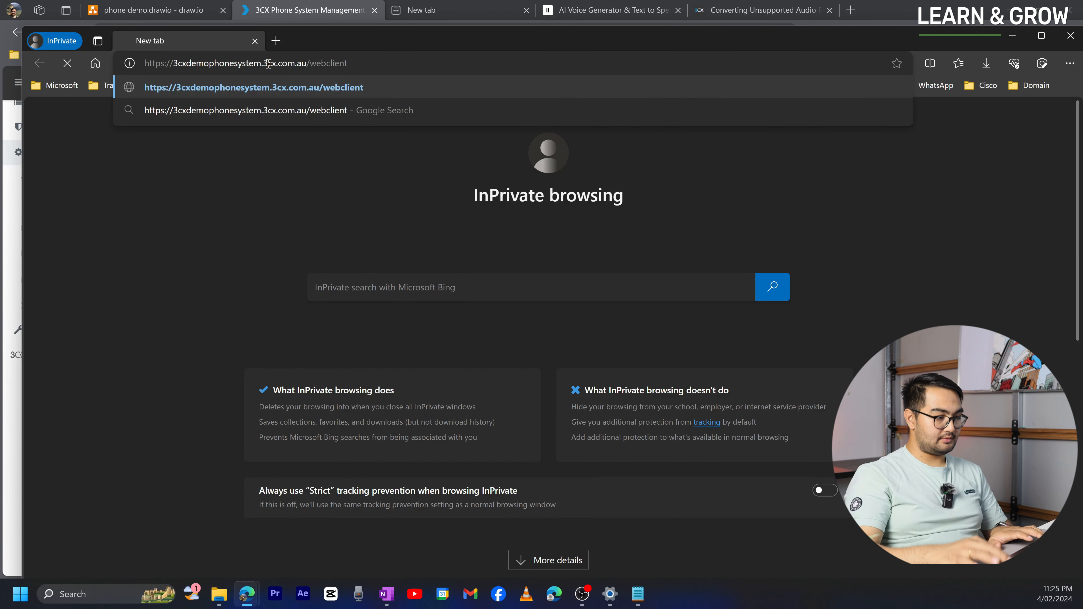
key(Return)
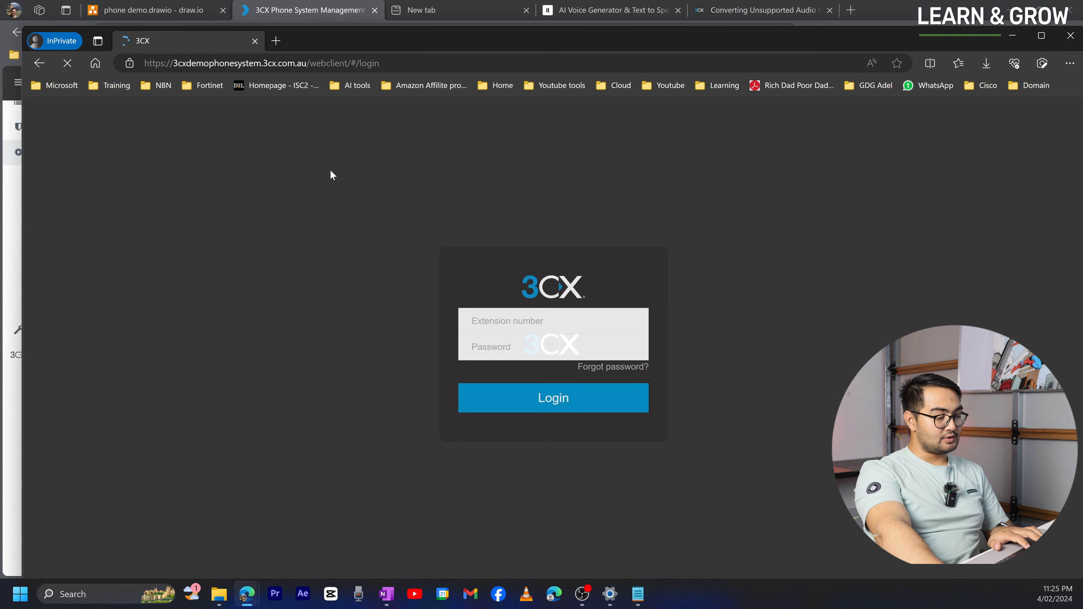
- Log in with IT User1's e-mail and password, retyping the password after an Incorrect Username or Password error
click(507, 318)
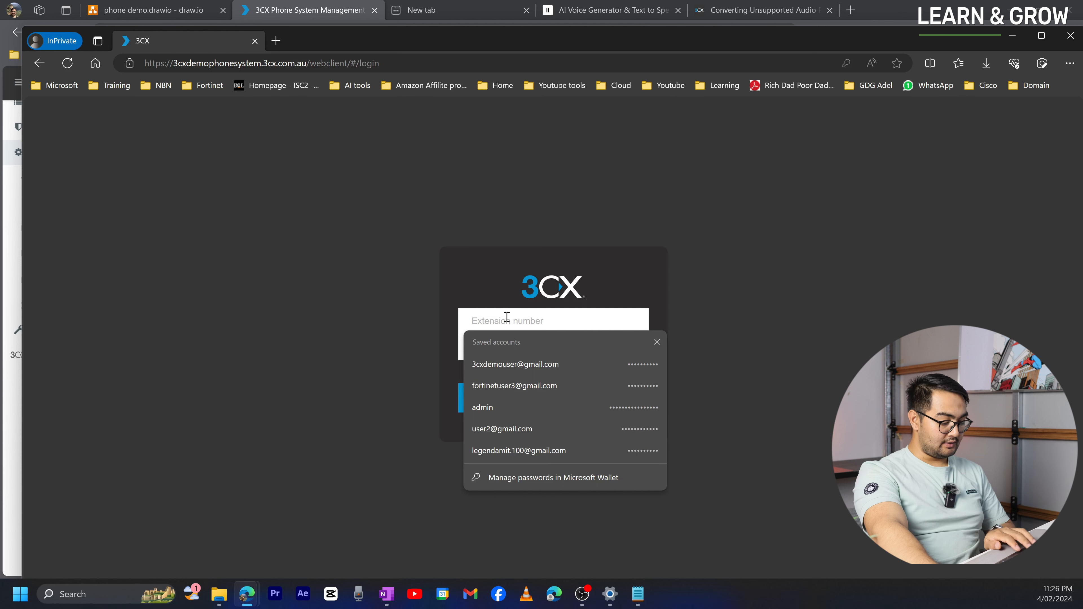
key(super+v)
click(544, 483)
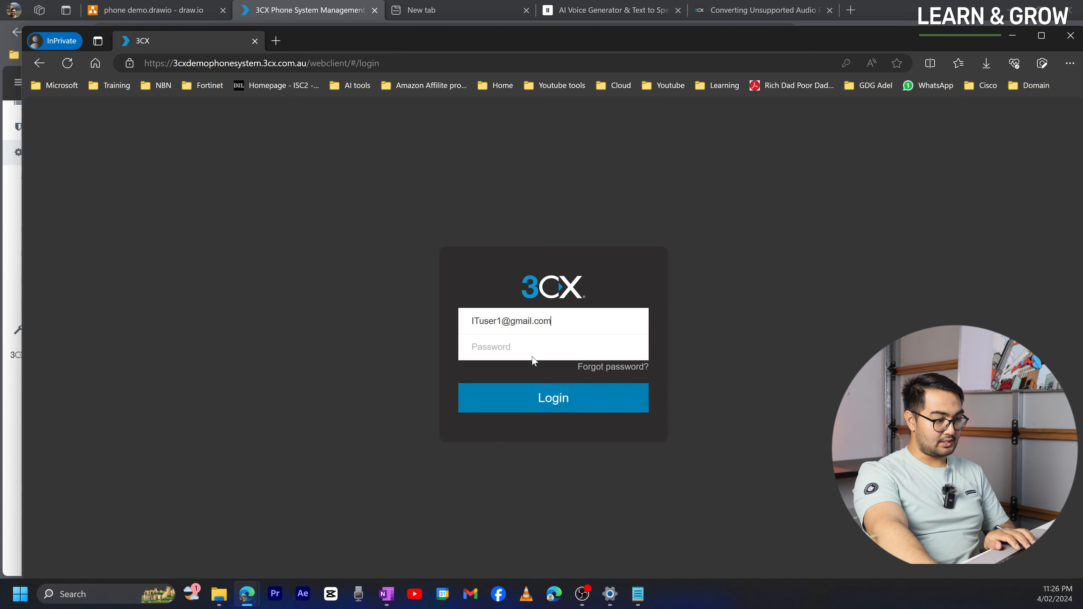
click(526, 344)
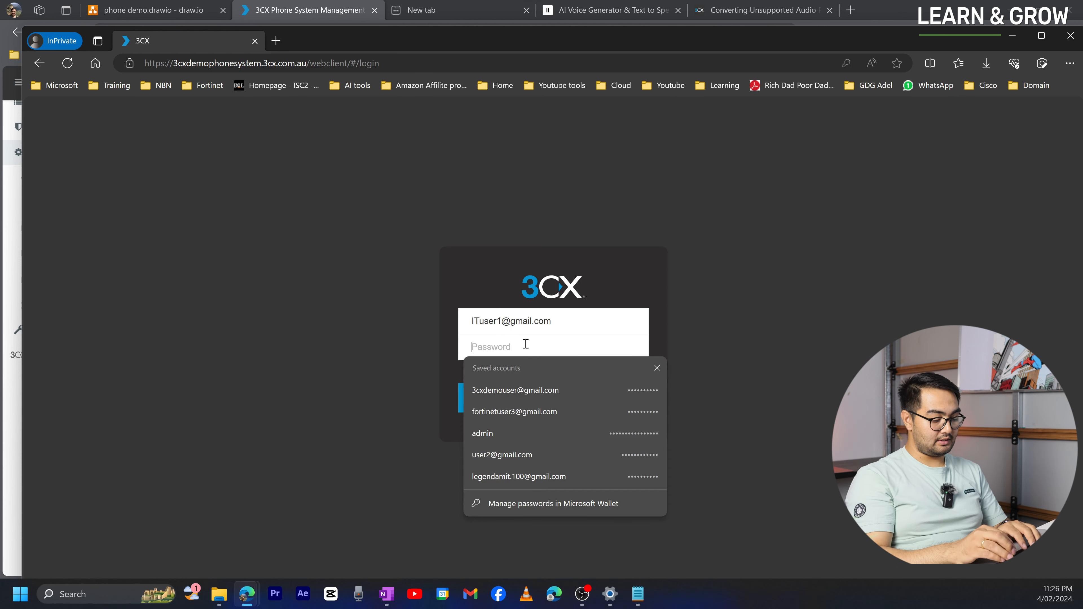
text(P)
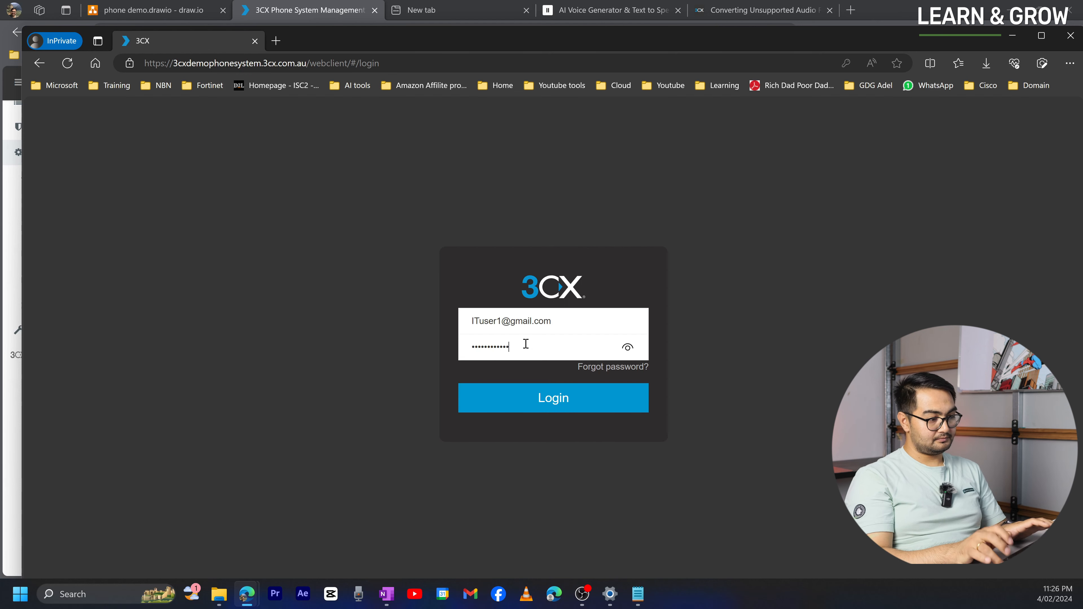
key(Return)
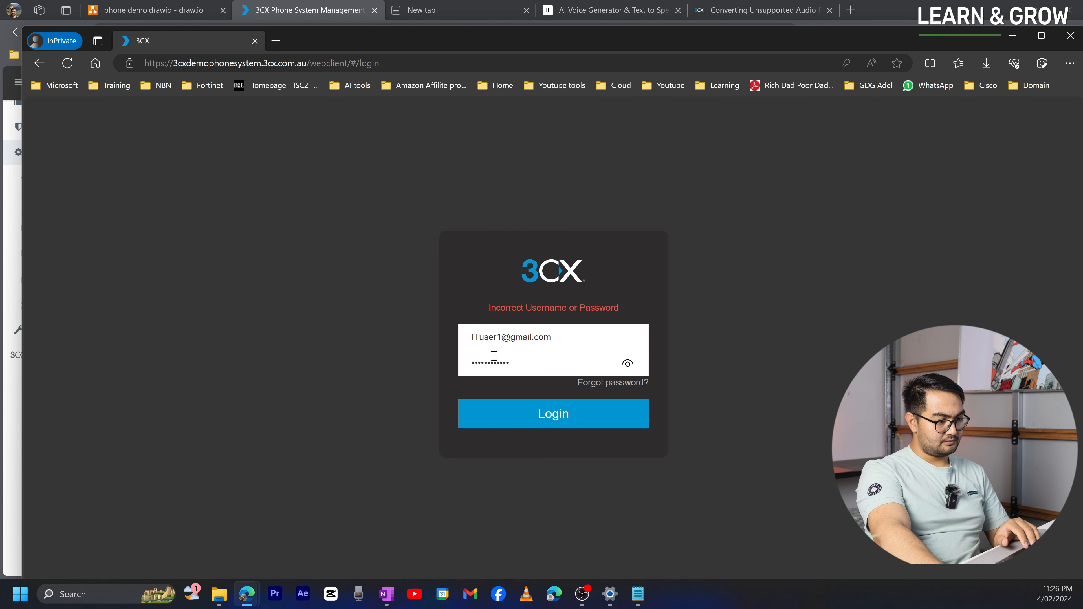
click(512, 408)
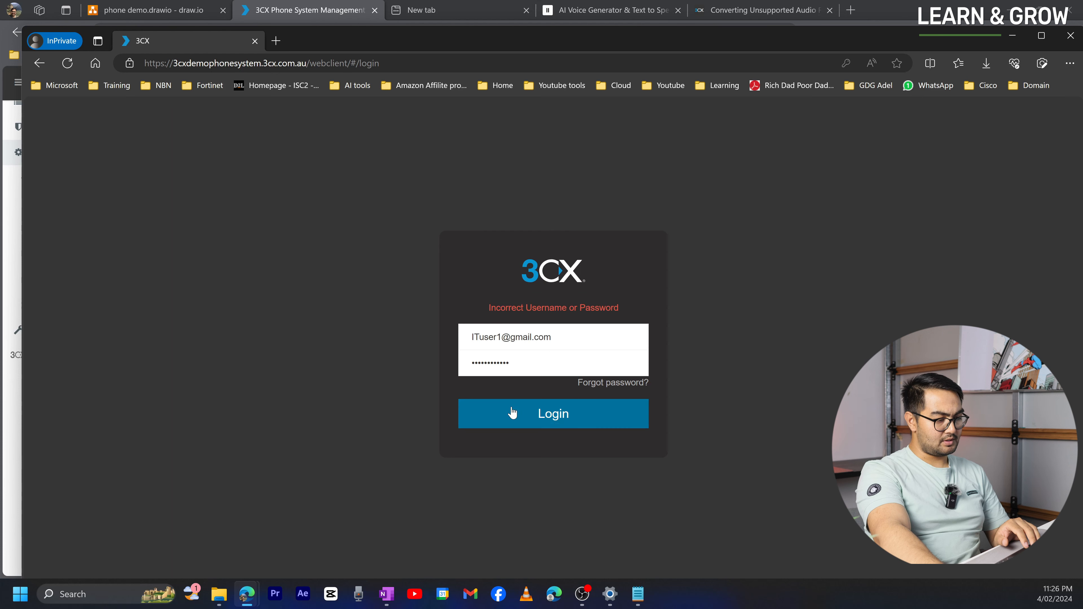
drag(525, 368, 431, 359)
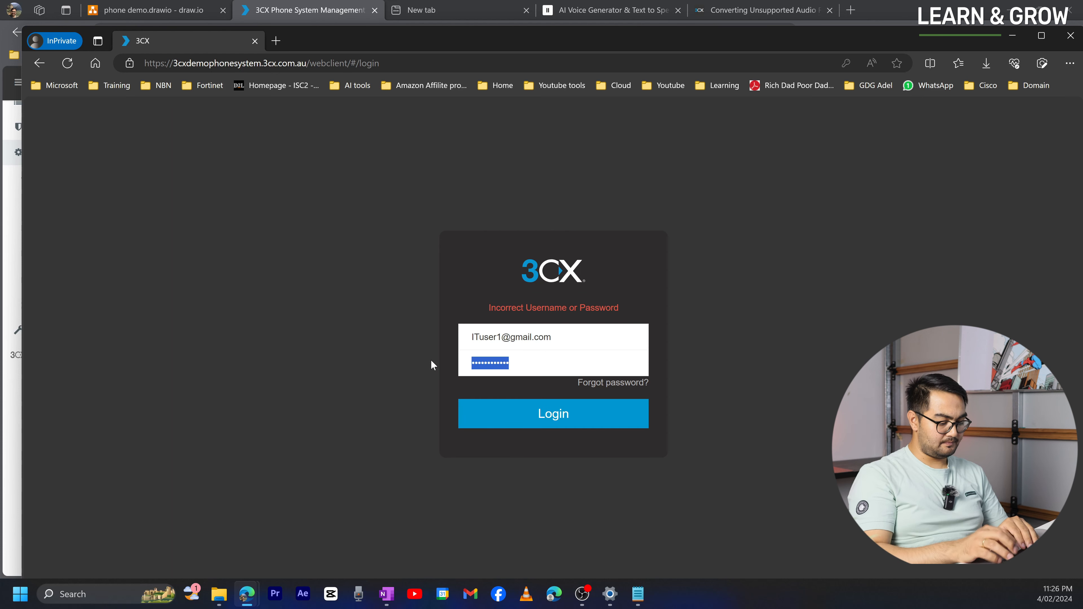
text(••••••••••)
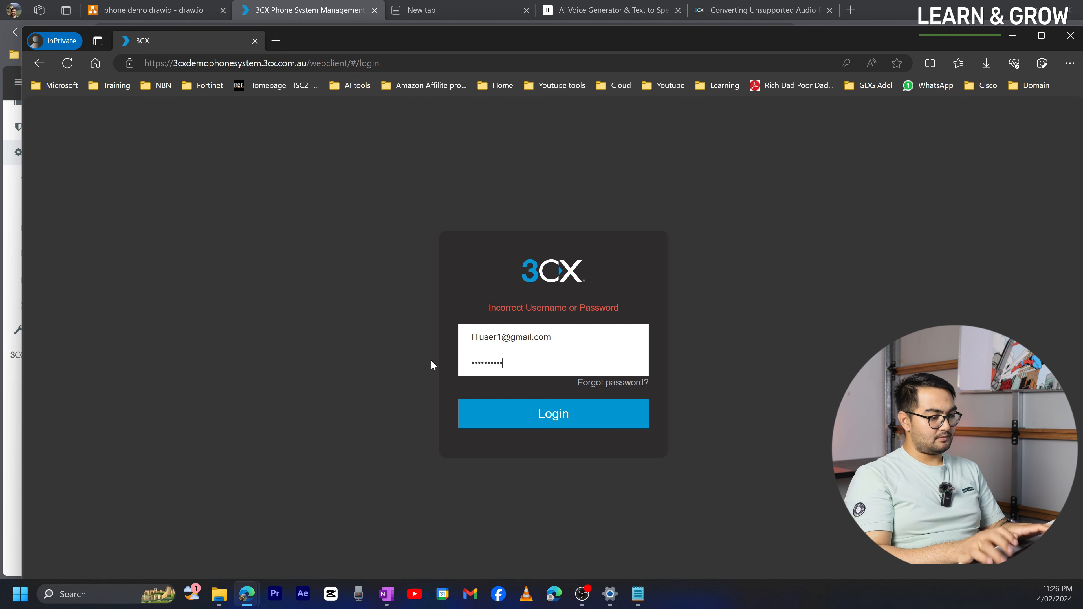
click(508, 413)
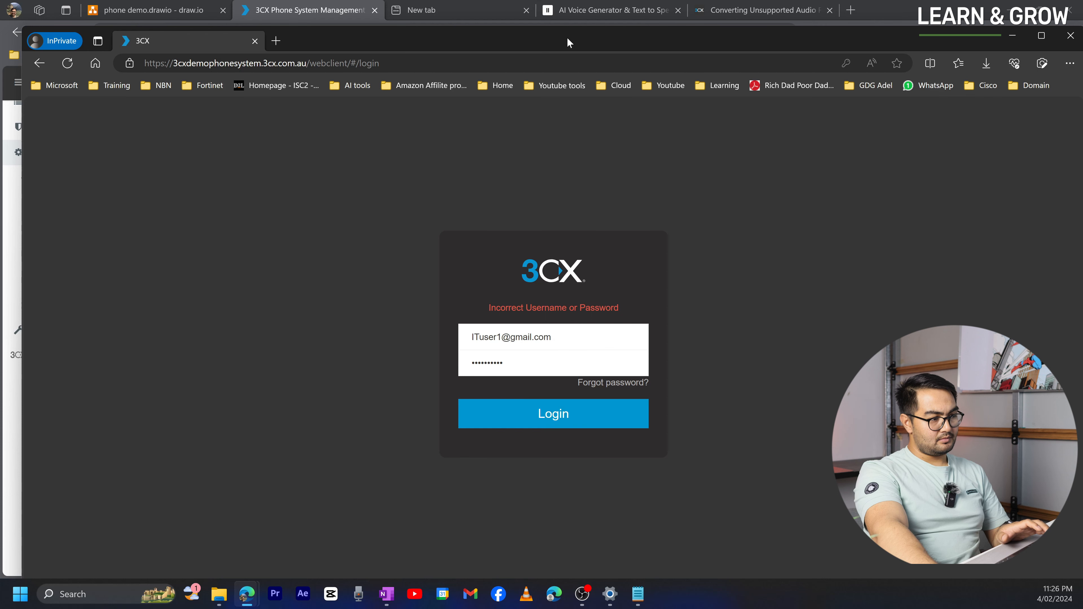
- Give extension 1001 a new 12-character web client password and save it in the console
click(894, 14)
click(258, 403)
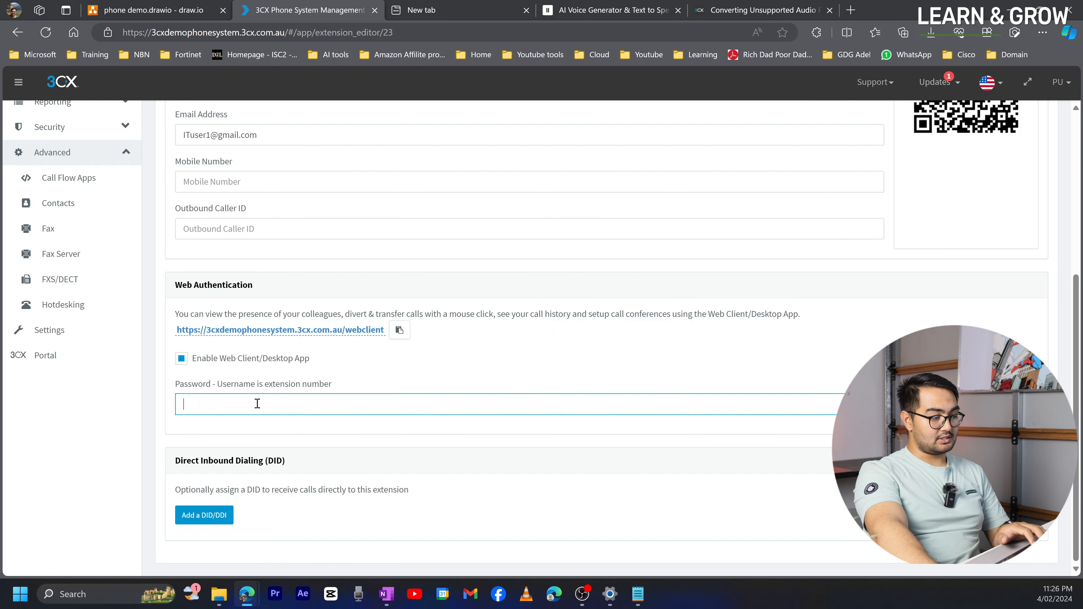
text(1234)
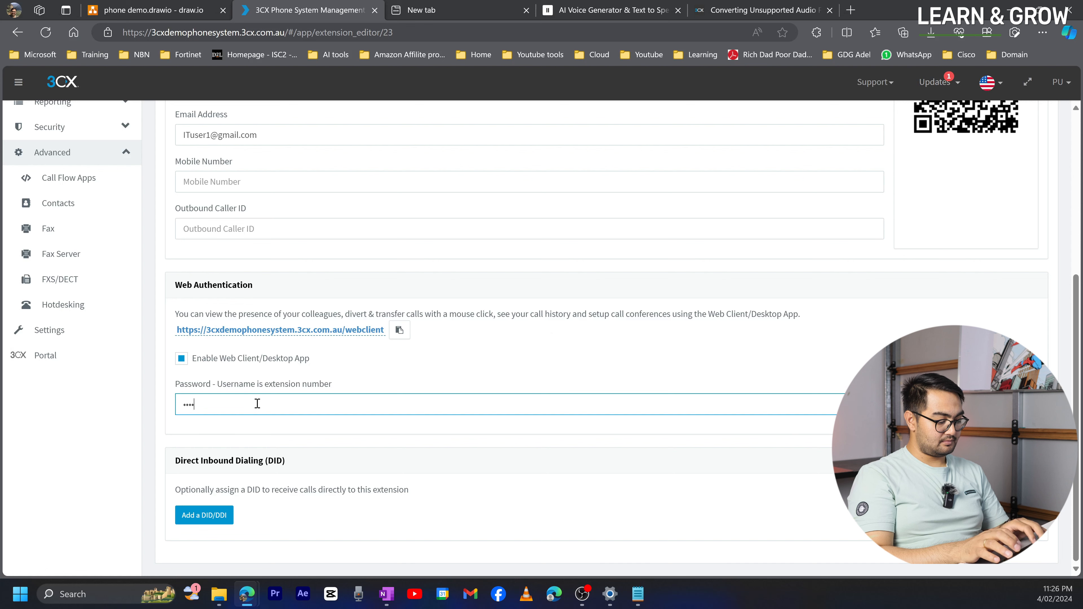
text(56789012)
scroll(224, 413, up, 3)
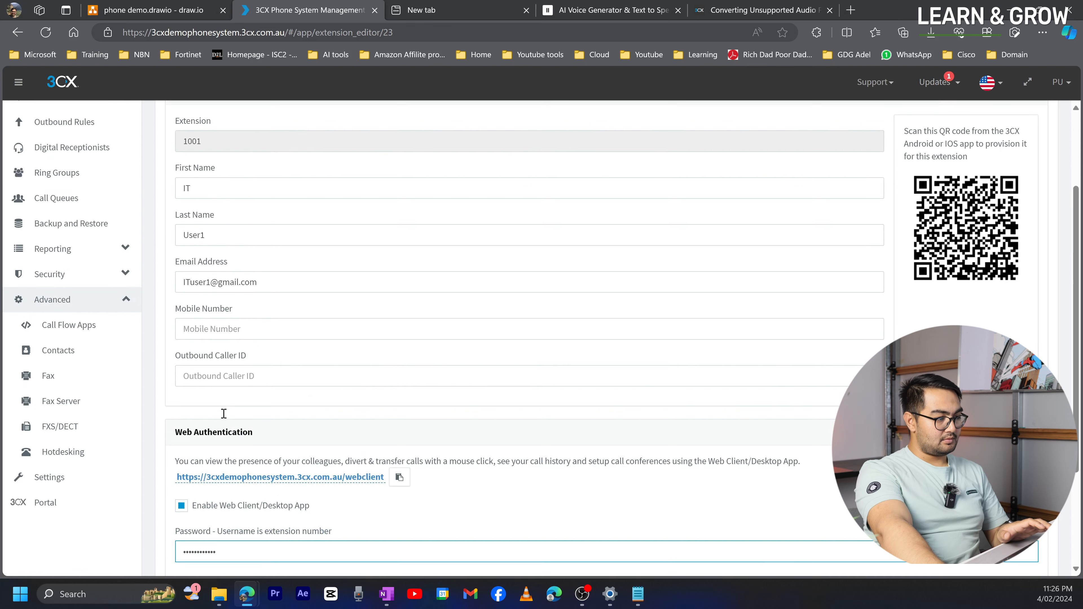
scroll(224, 414, up, 3)
click(282, 125)
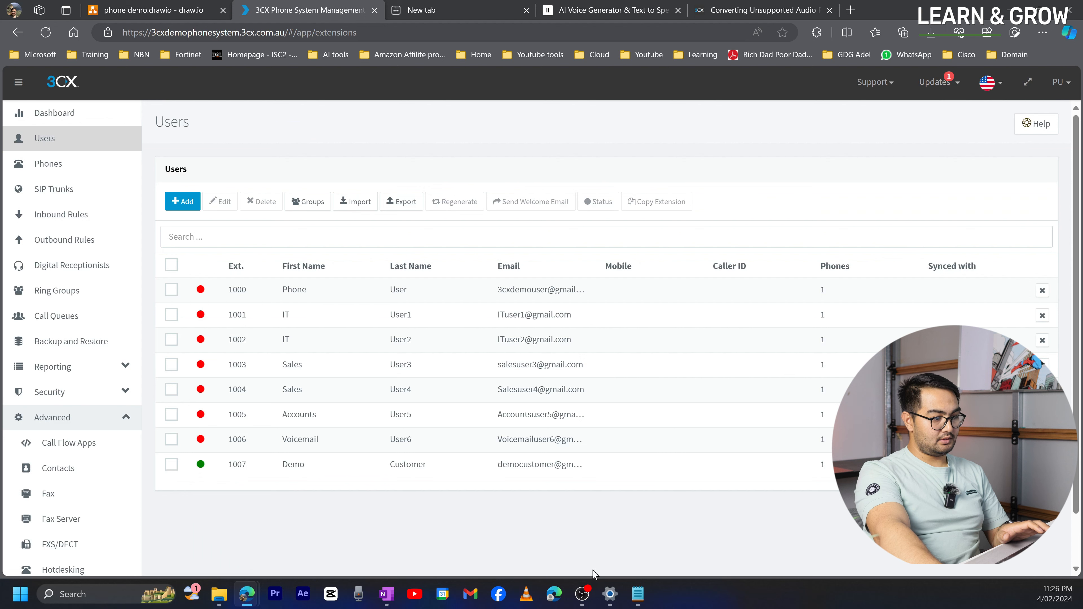
- Re-enter the new password on the private web client login page and sign in
mouse_move(247, 593)
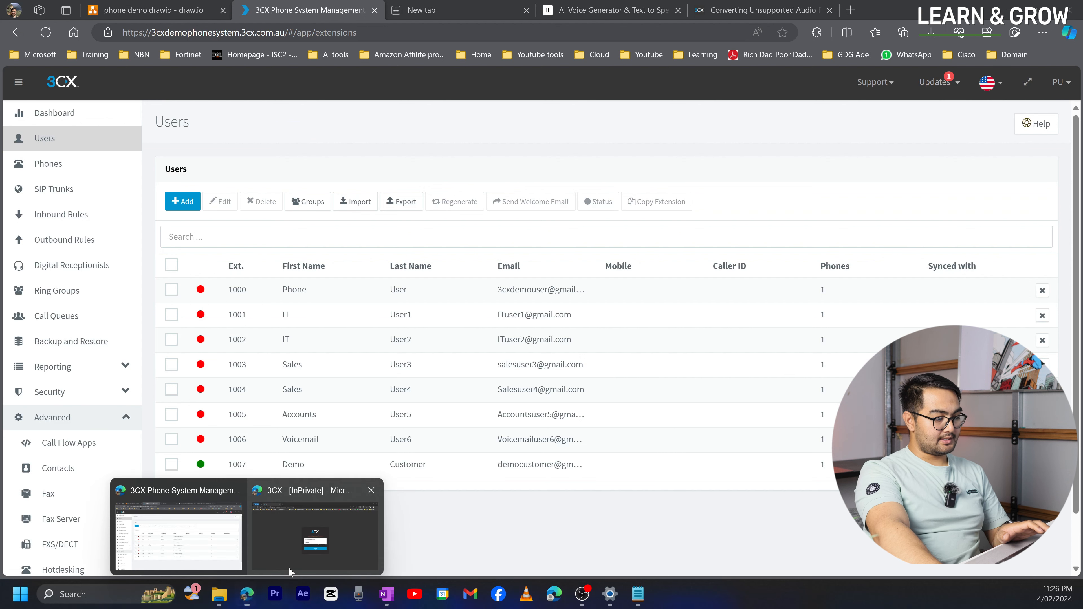
click(308, 539)
key(ctrl+a)
text(••••••••••••)
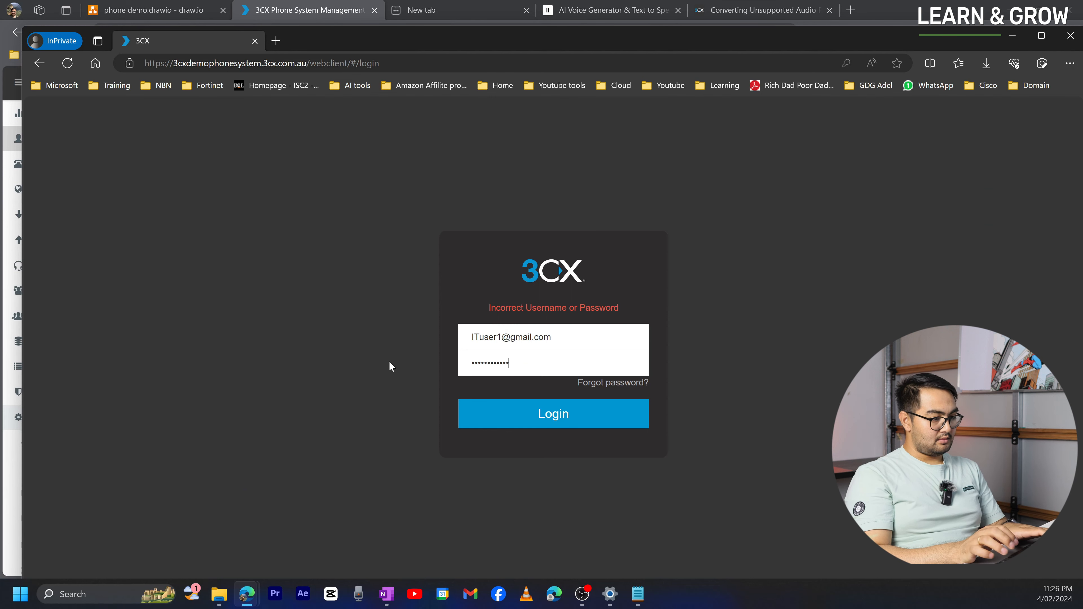
key(Return)
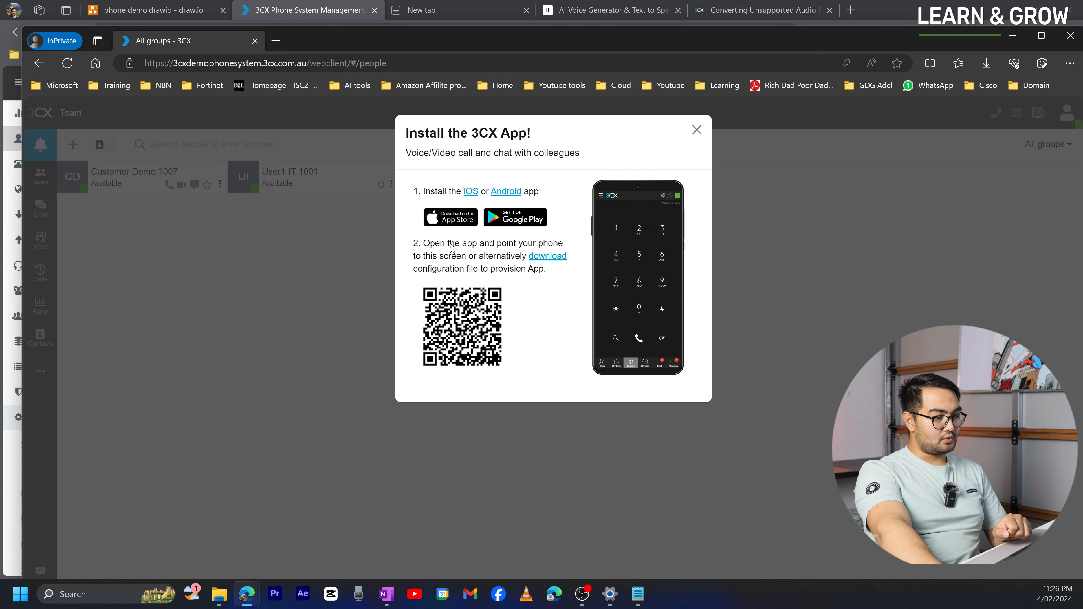
- Close the Install the 3CX App prompt, check the presence status menu, and snap the web client left
click(697, 130)
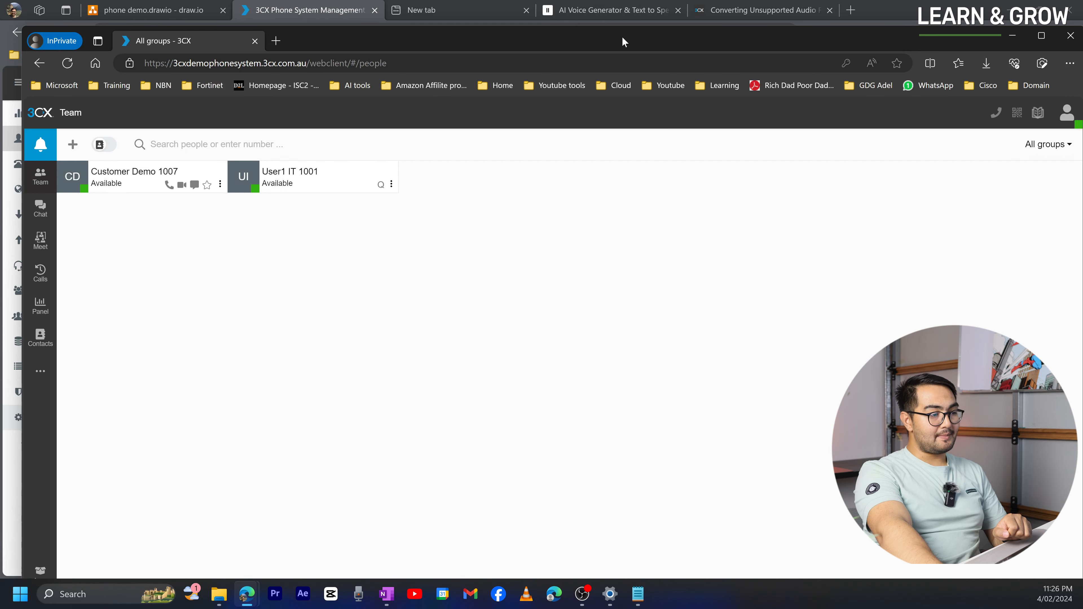
drag(623, 37, 619, 11)
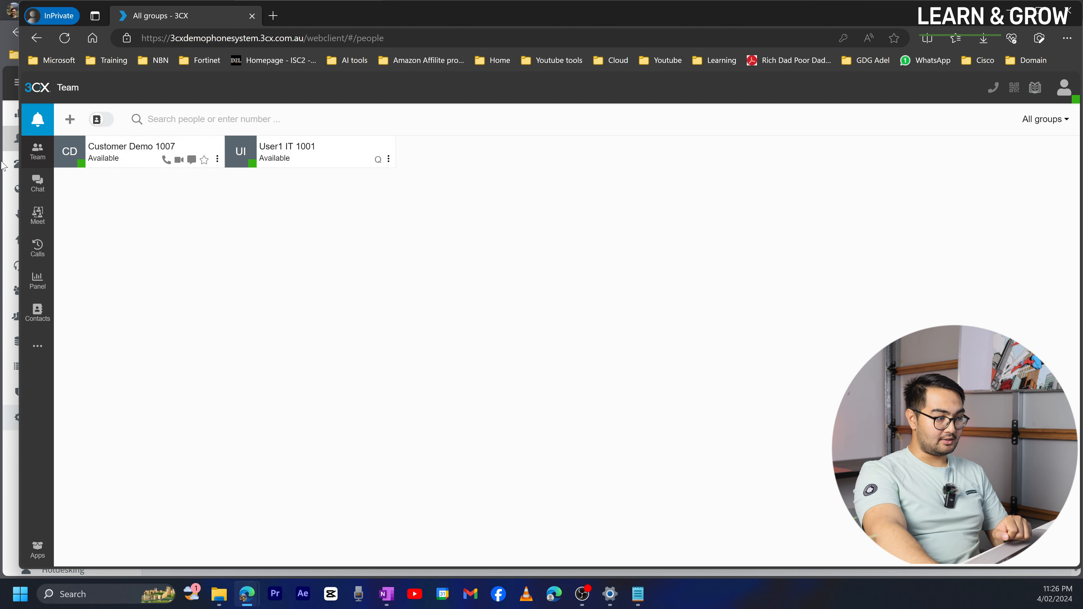
click(1071, 93)
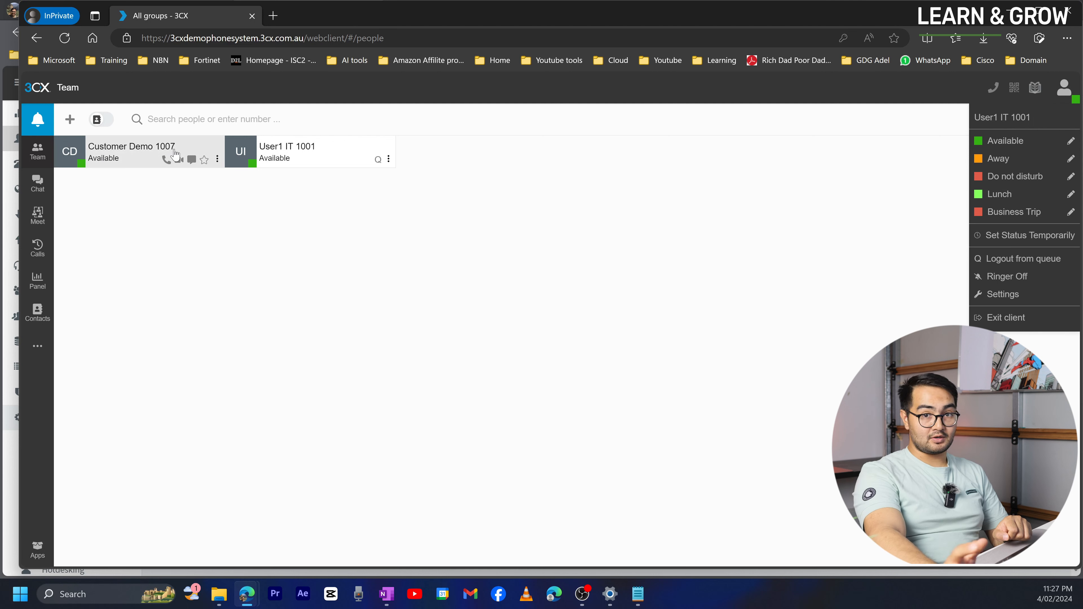
click(242, 228)
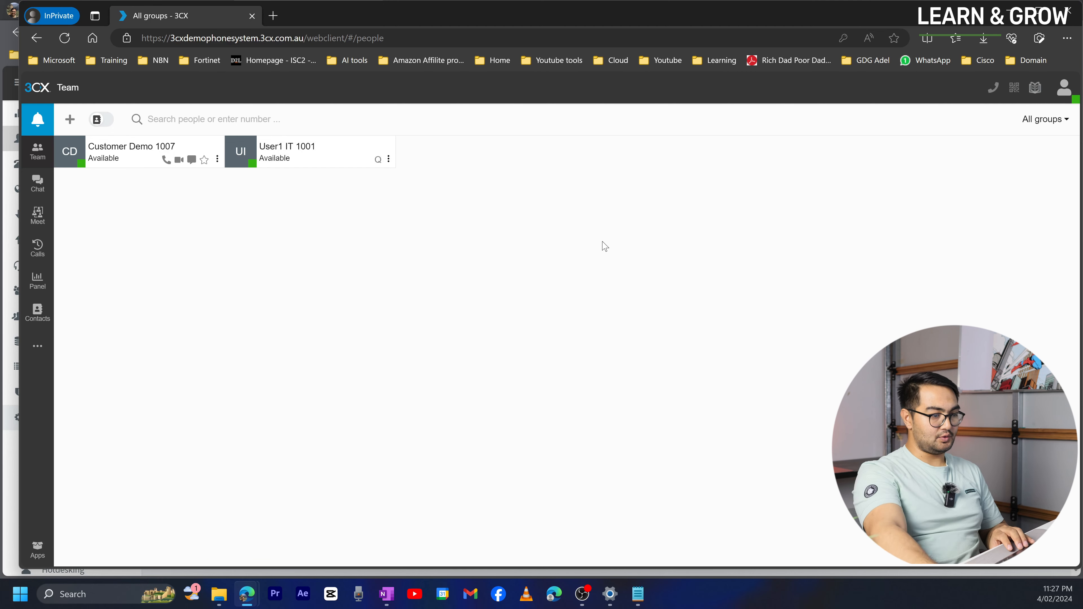
key(super+Left)
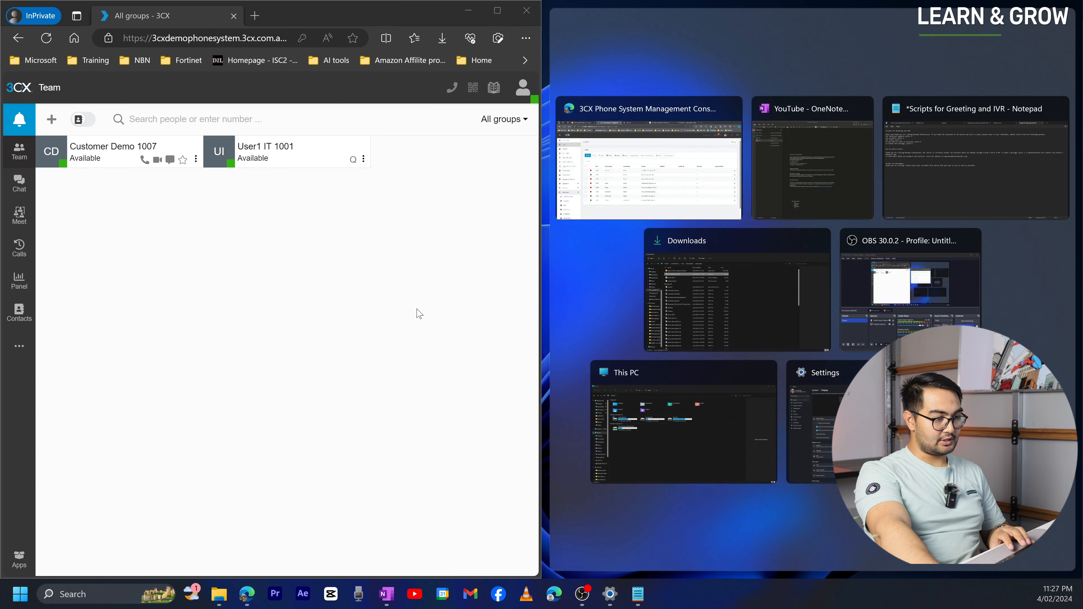
- Open a second private browser window and snap it to the right half of the screen
click(420, 314)
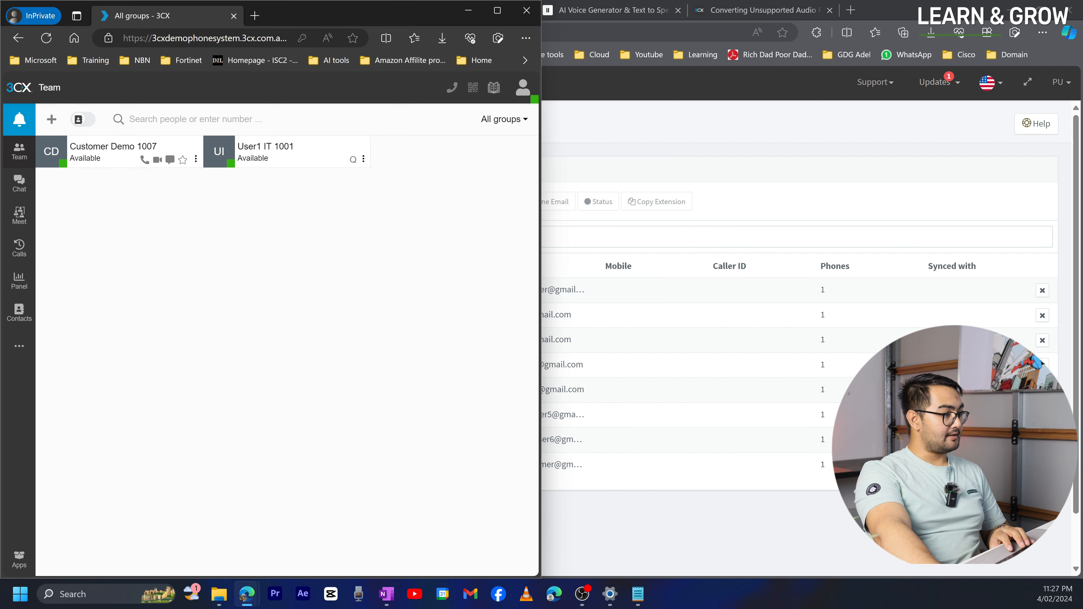
click(554, 594)
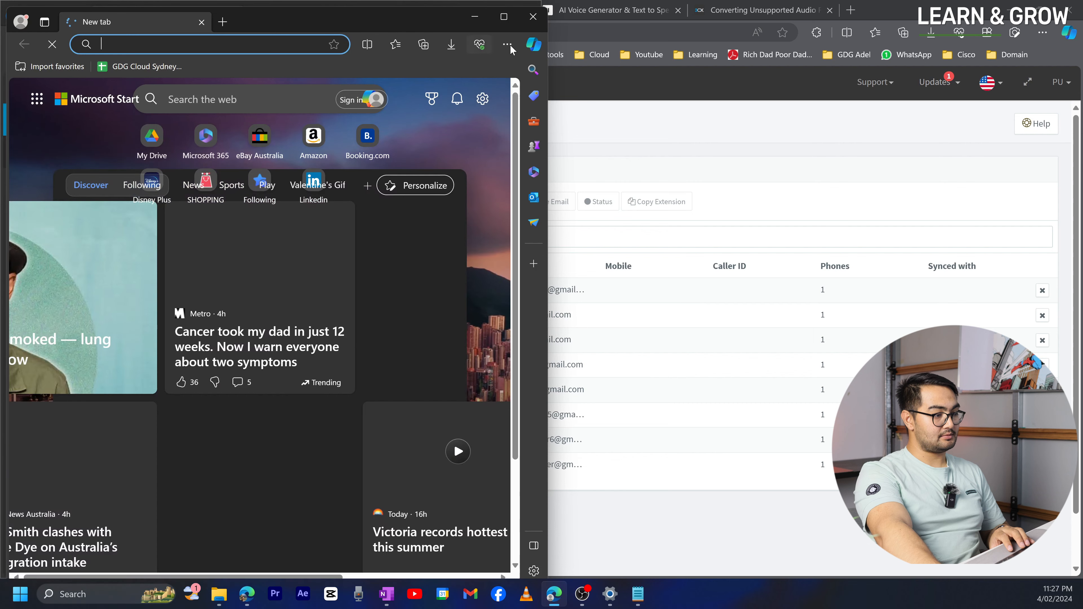
click(506, 44)
click(451, 106)
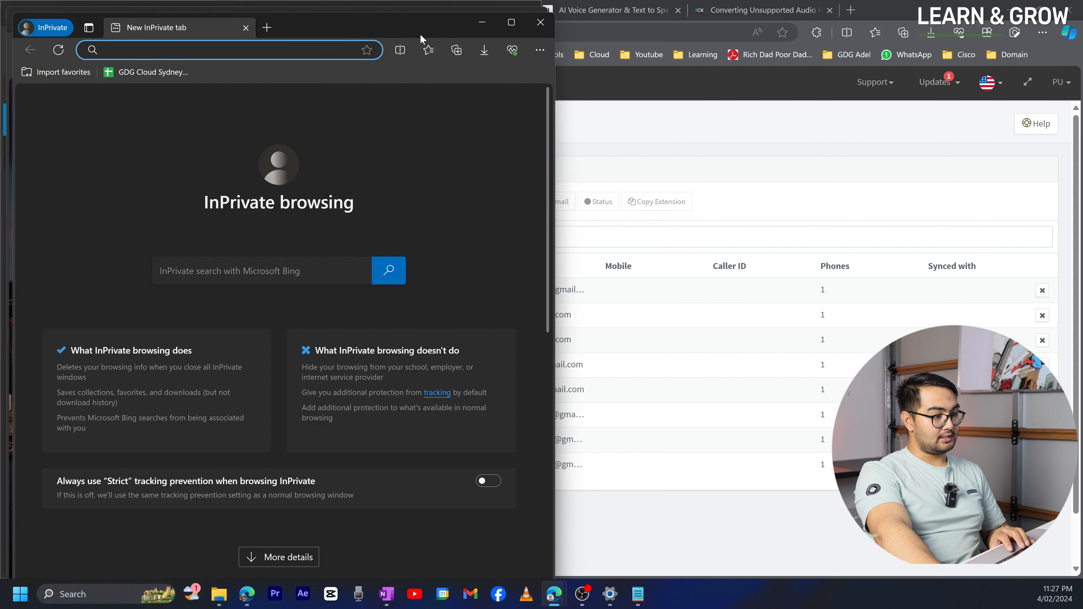
drag(419, 29, 767, 47)
click(268, 67)
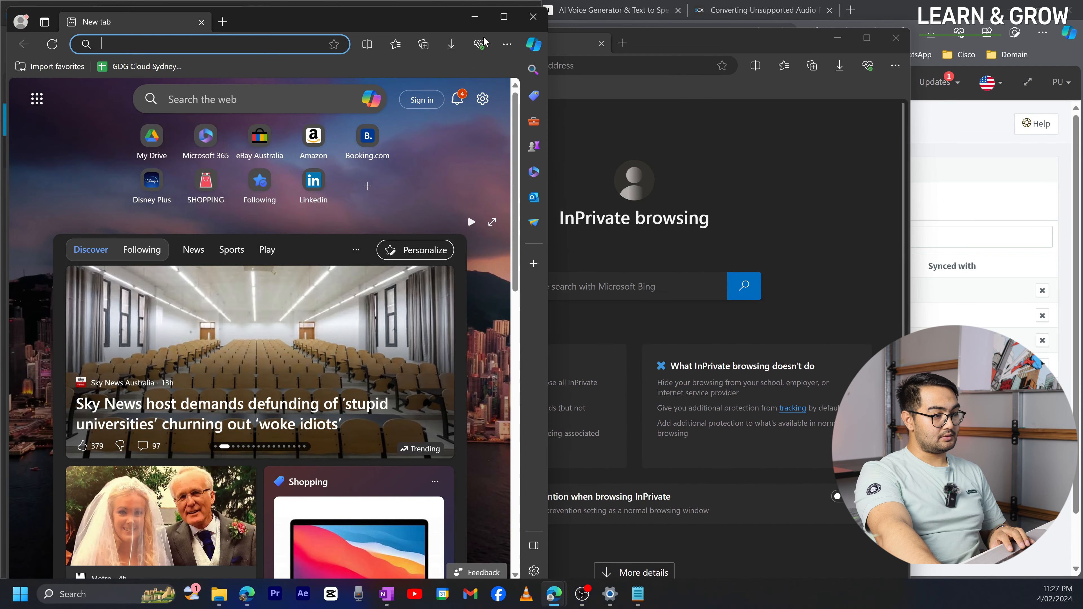
click(533, 16)
drag(664, 45, 747, 28)
key(super+Right)
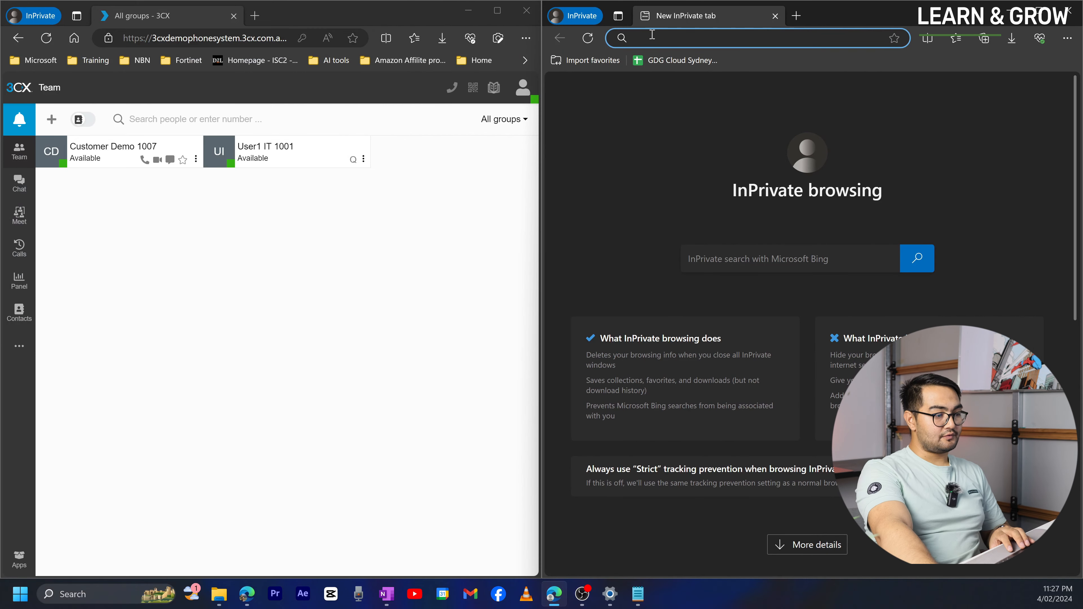
- Load the web client login page there and enter the second IT user's e-mail as username
key(super+v)
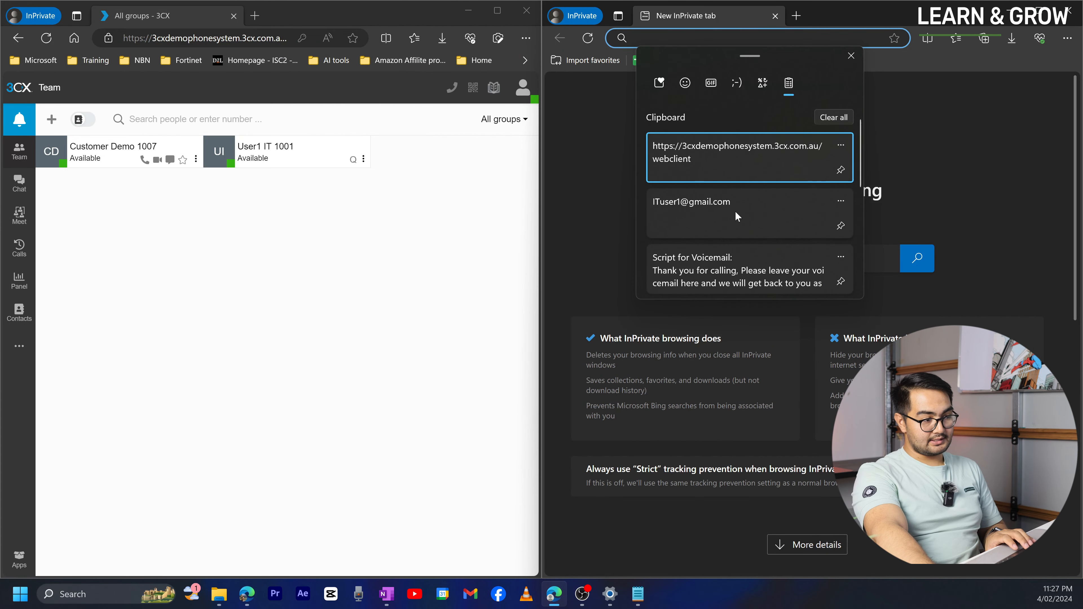
click(729, 166)
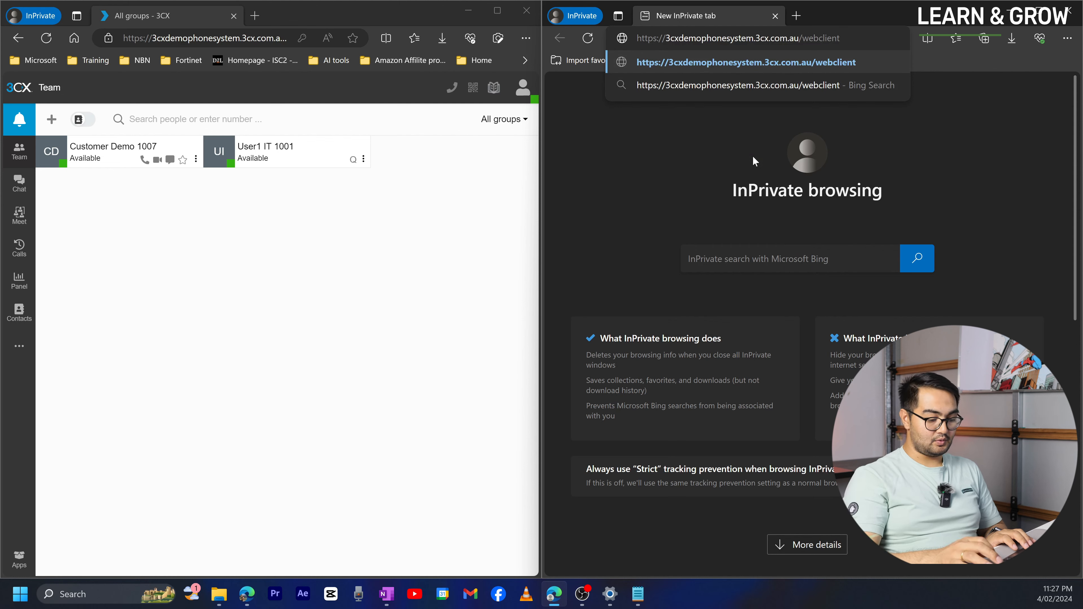
key(Return)
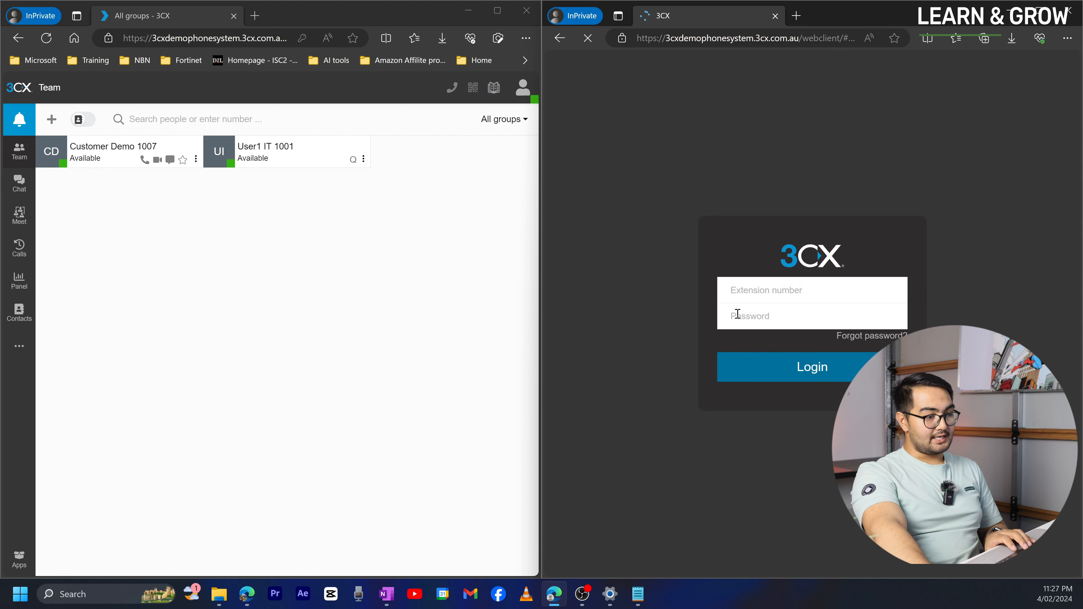
click(754, 291)
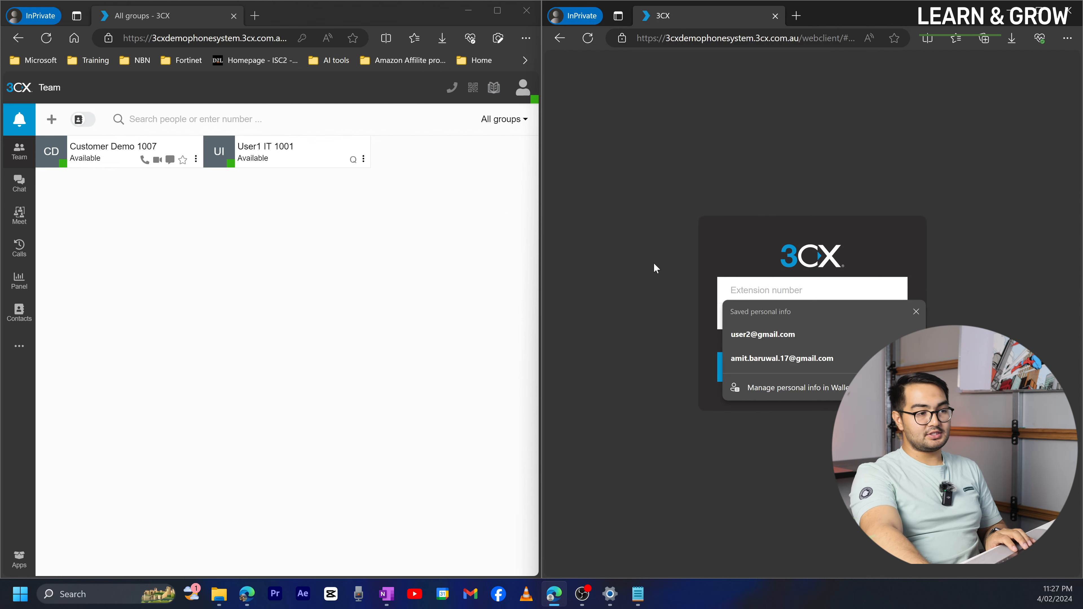
key(super+v)
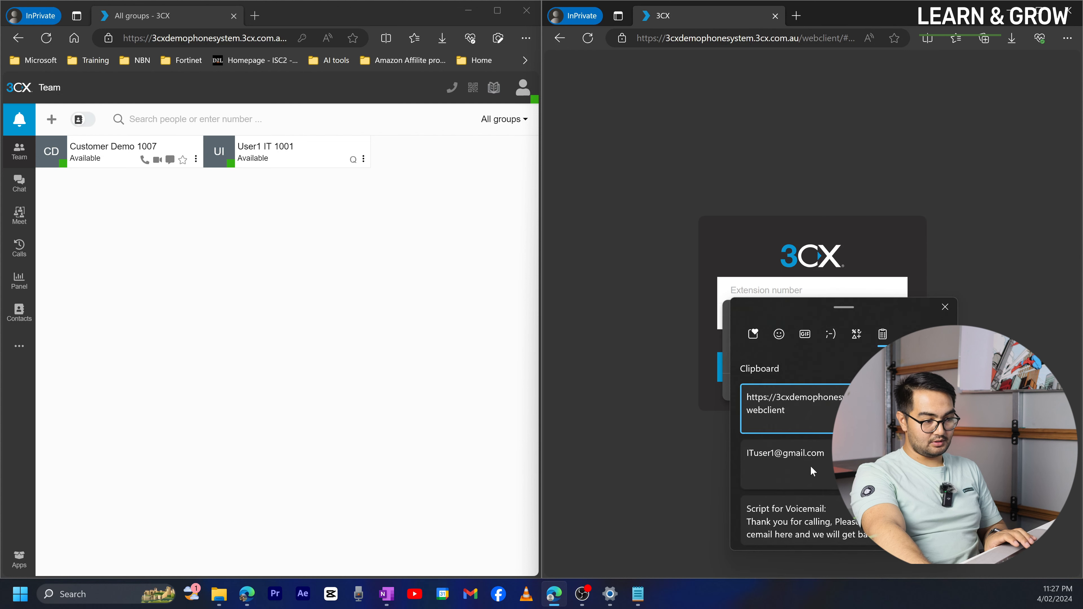
click(809, 464)
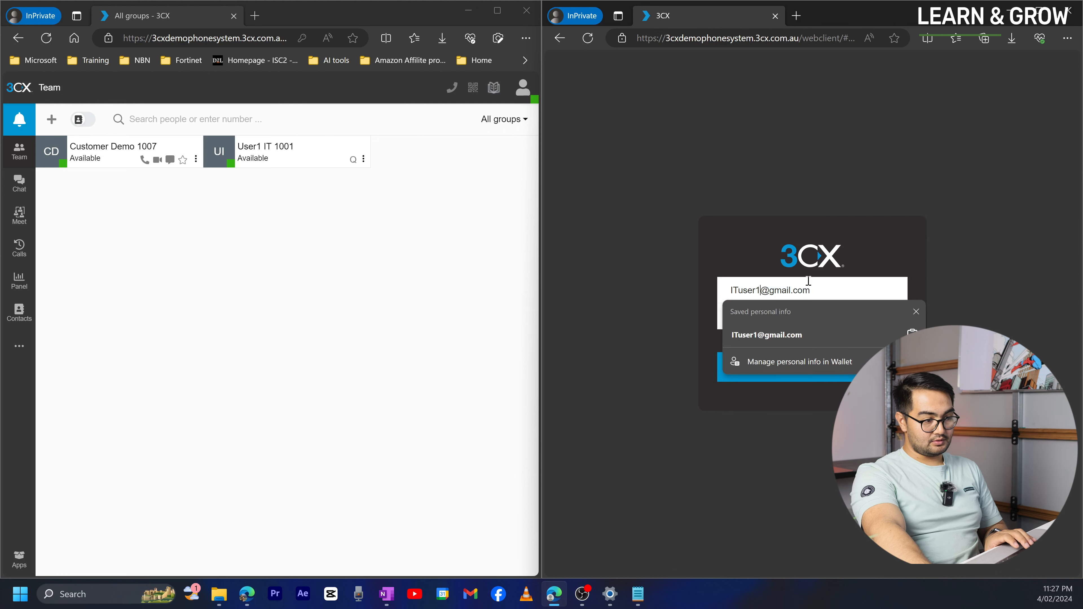
key(BackSpace)
text(2)
click(808, 316)
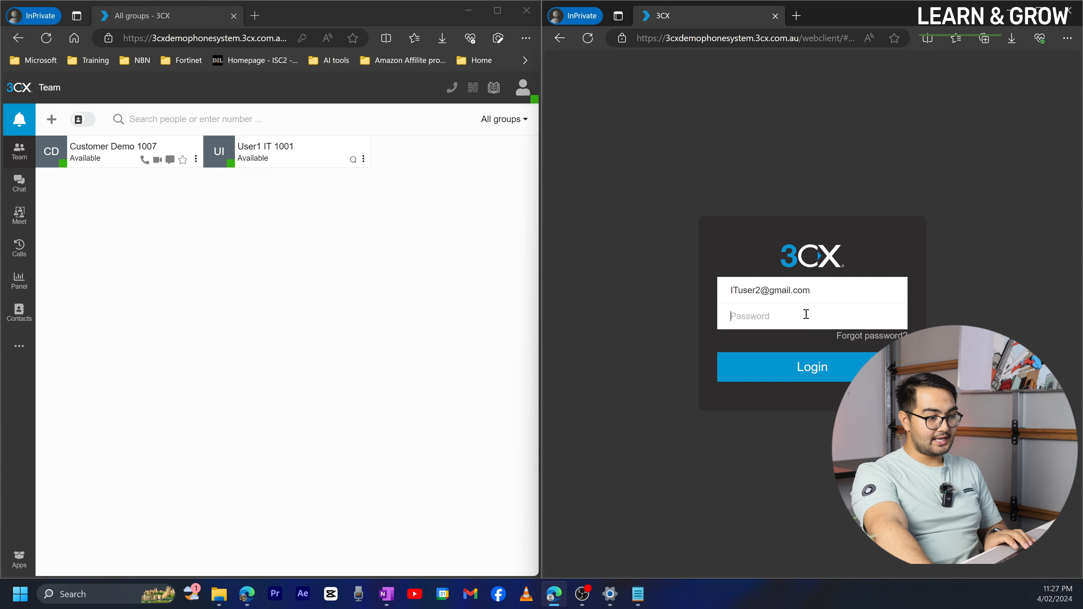
click(246, 594)
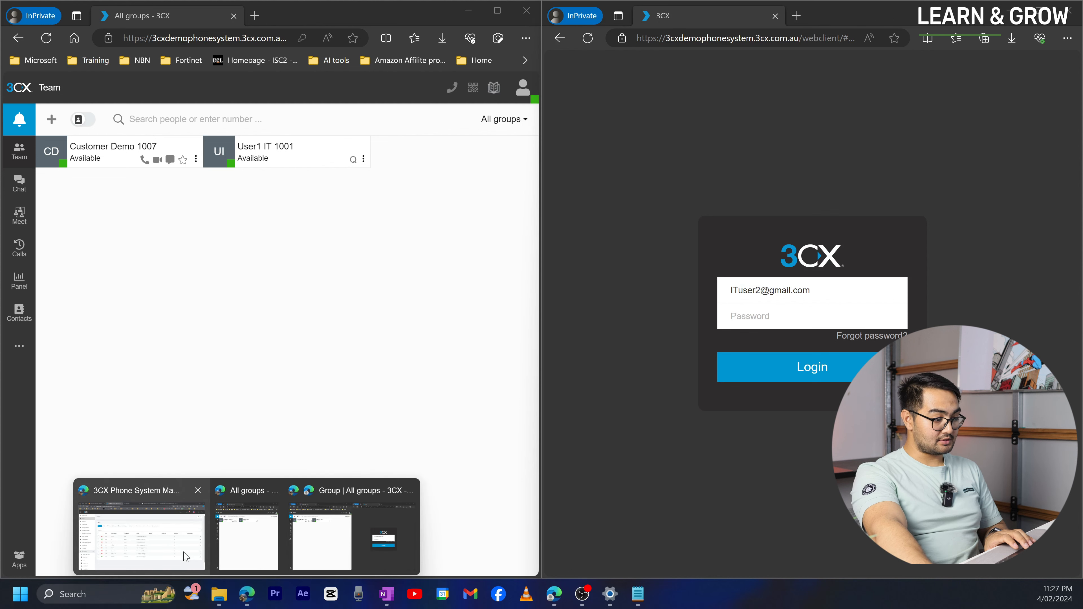
click(186, 557)
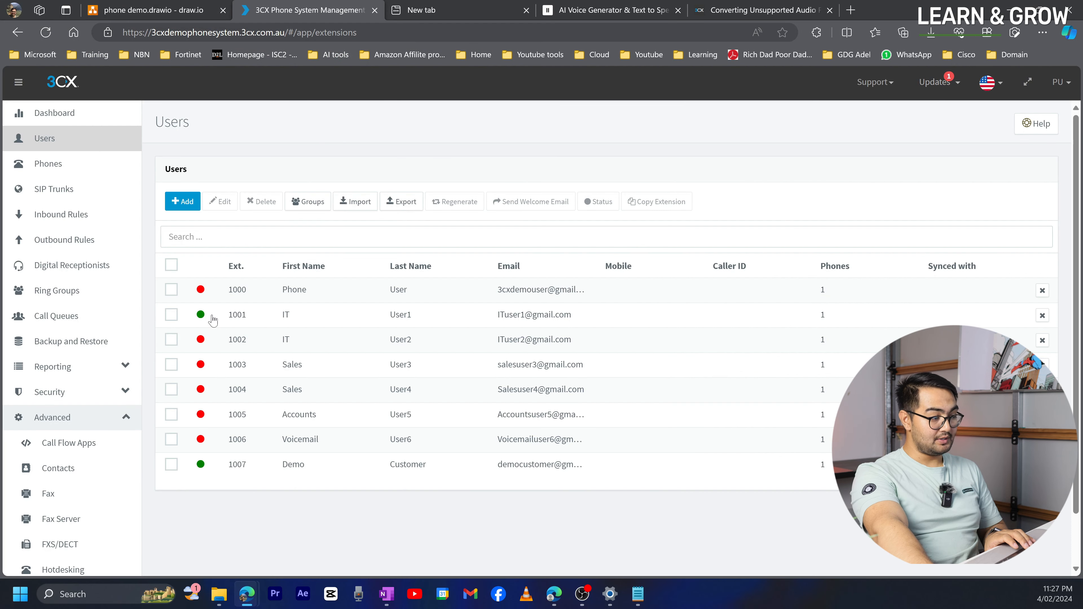
double_click(226, 341)
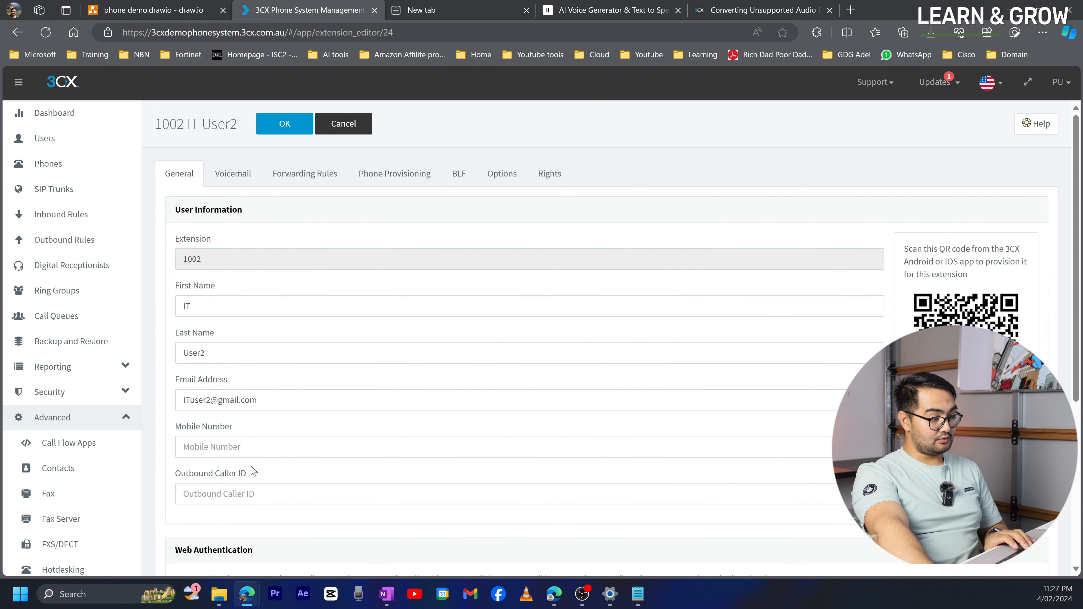
scroll(253, 471, down, 6)
click(223, 403)
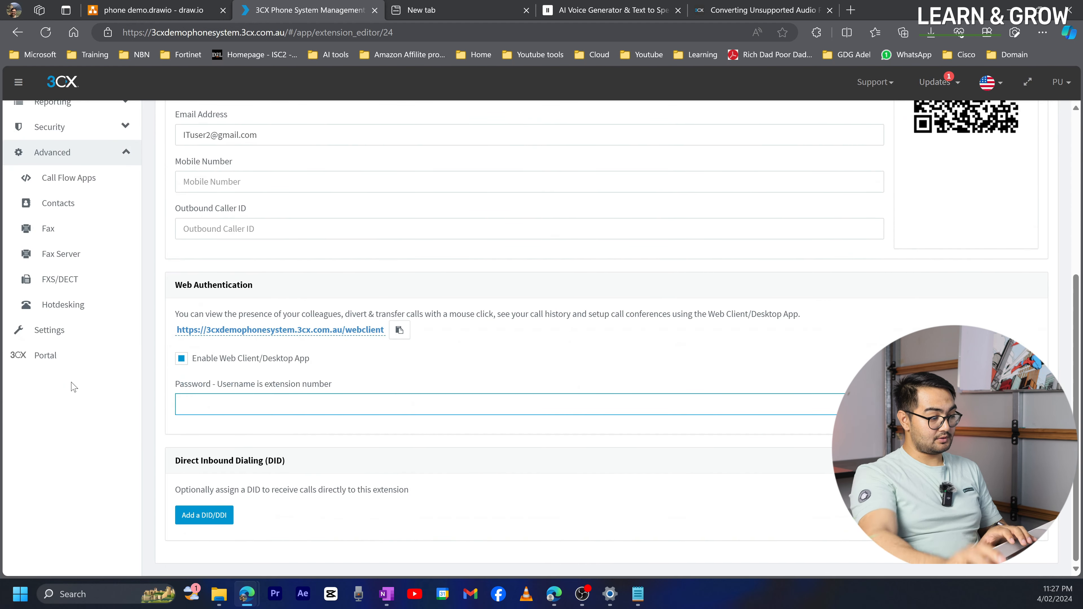
text(************)
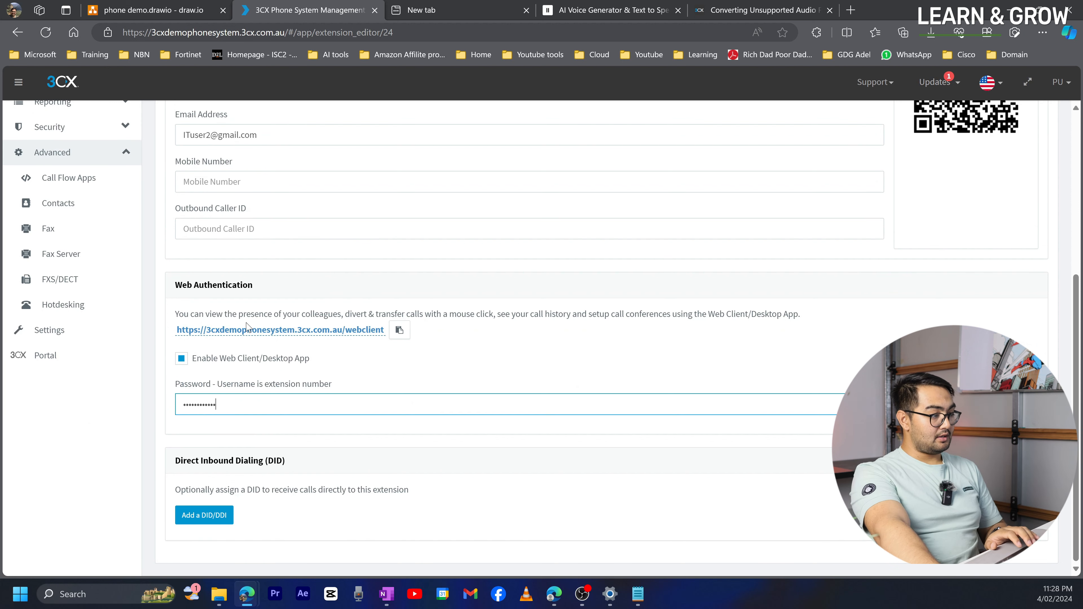
scroll(247, 328, up, 6)
click(282, 125)
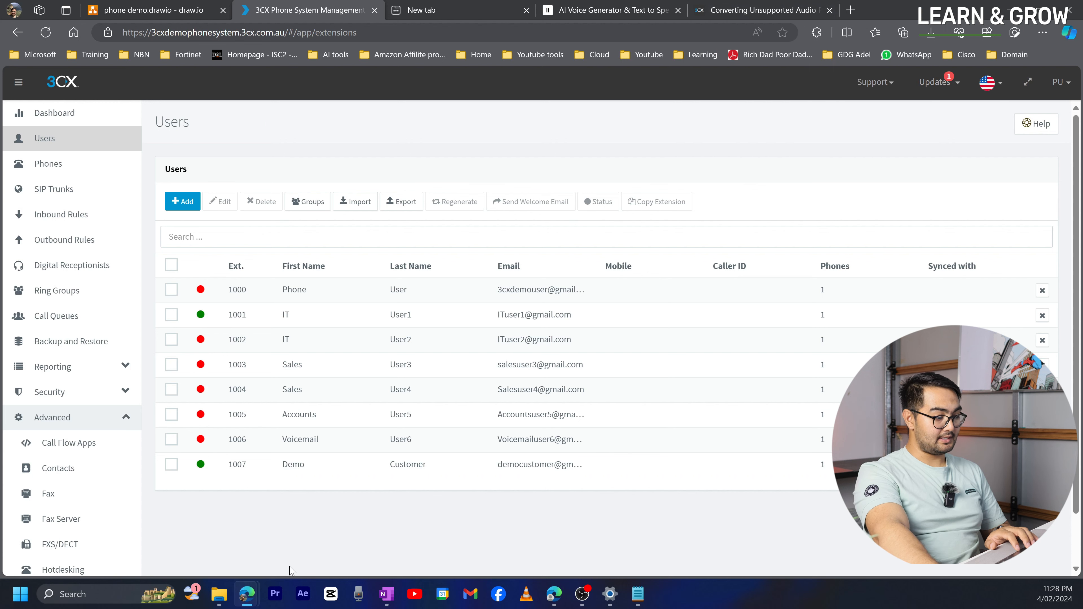
mouse_move(252, 596)
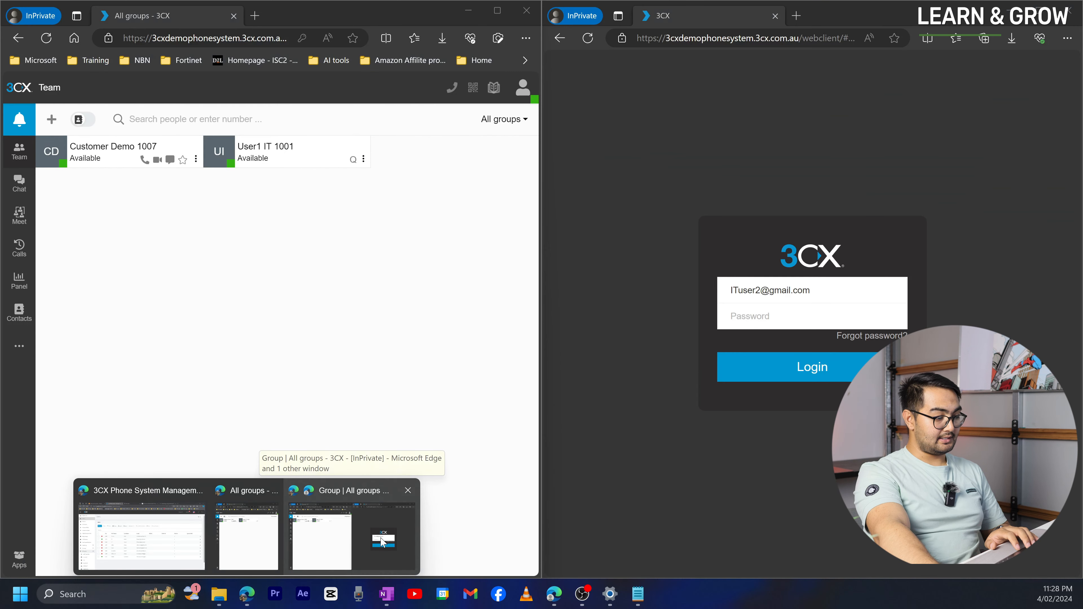
click(382, 543)
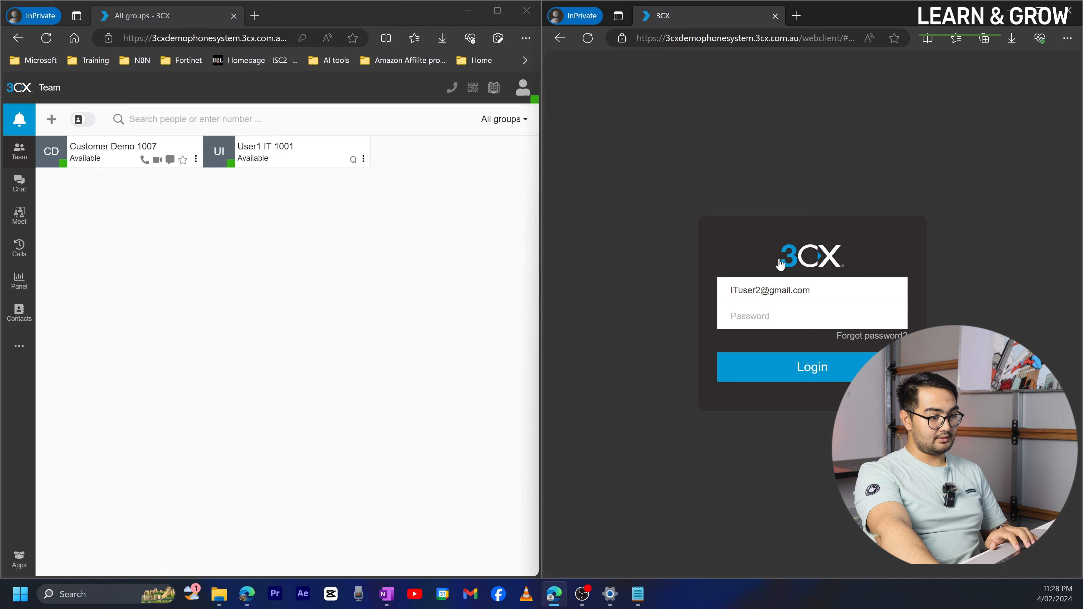
click(789, 315)
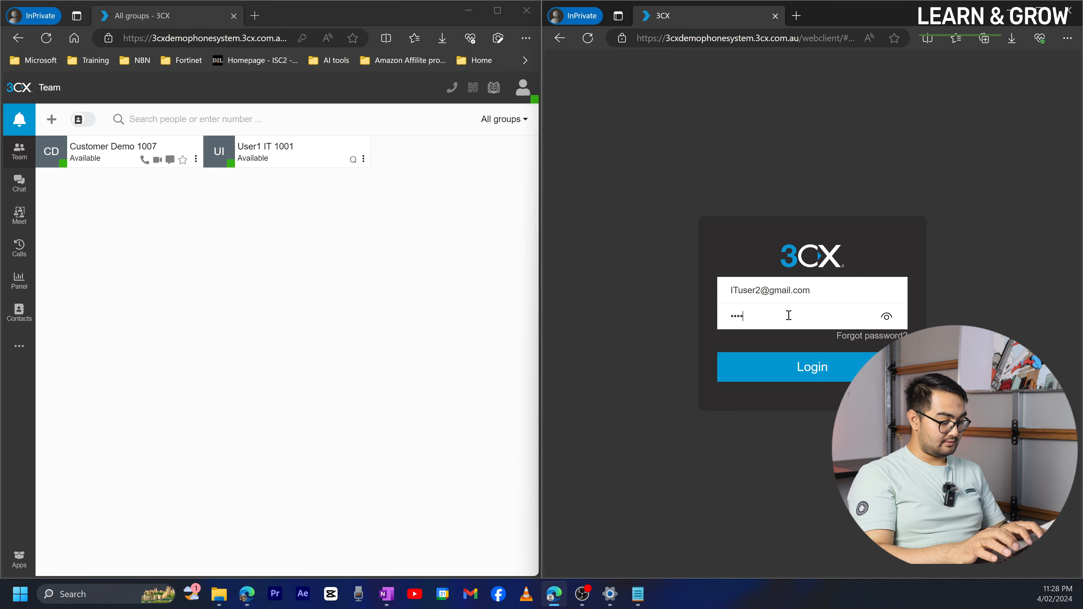
click(821, 374)
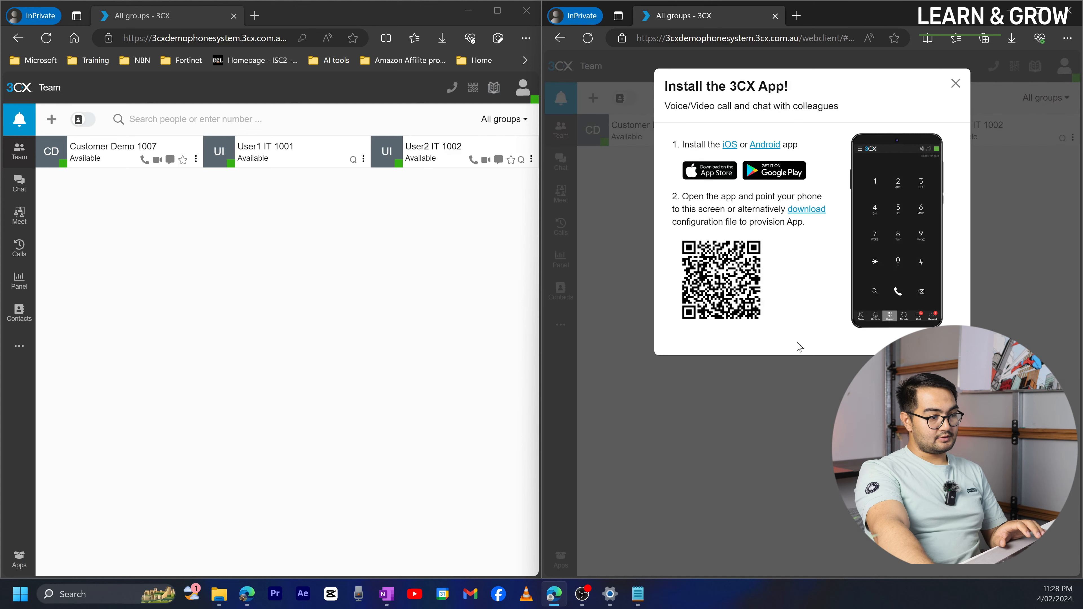
click(954, 81)
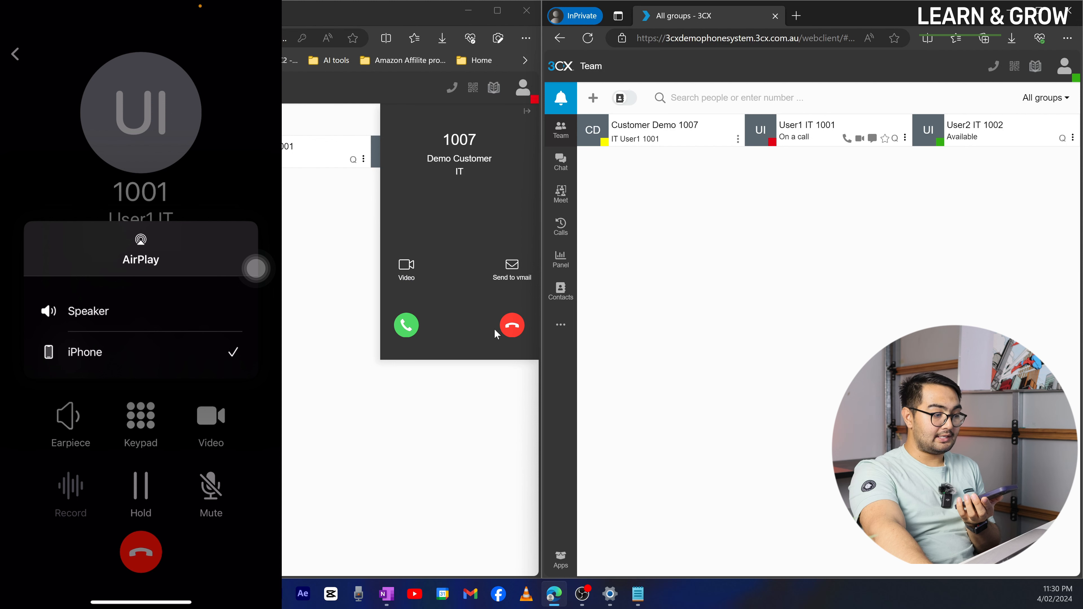
- Decline the incoming call from 1007 on both IT user web clients, leaving it unanswered
click(517, 330)
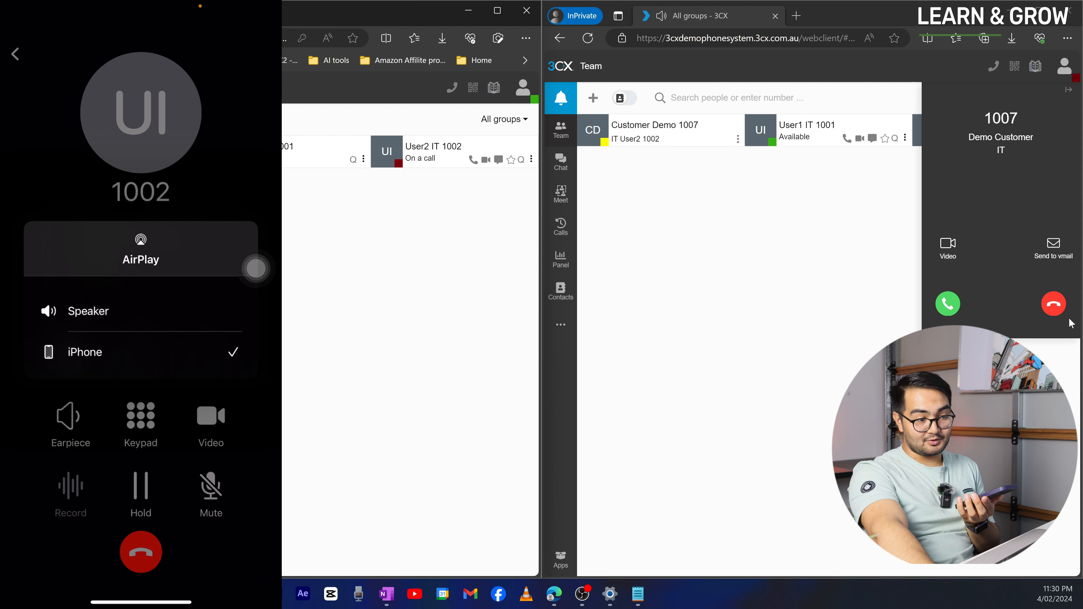
click(1061, 314)
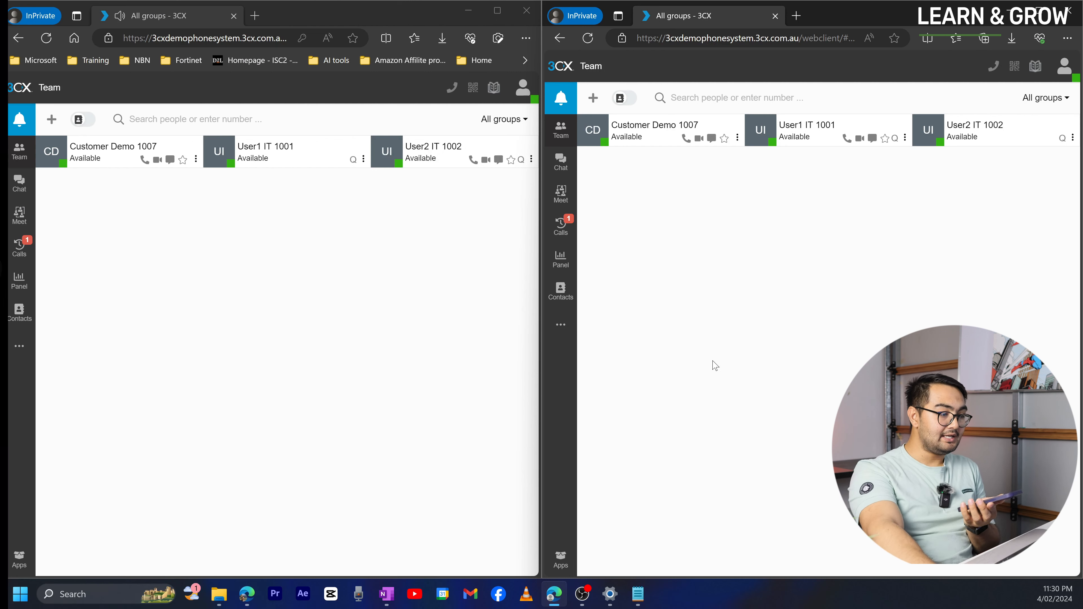
click(84, 204)
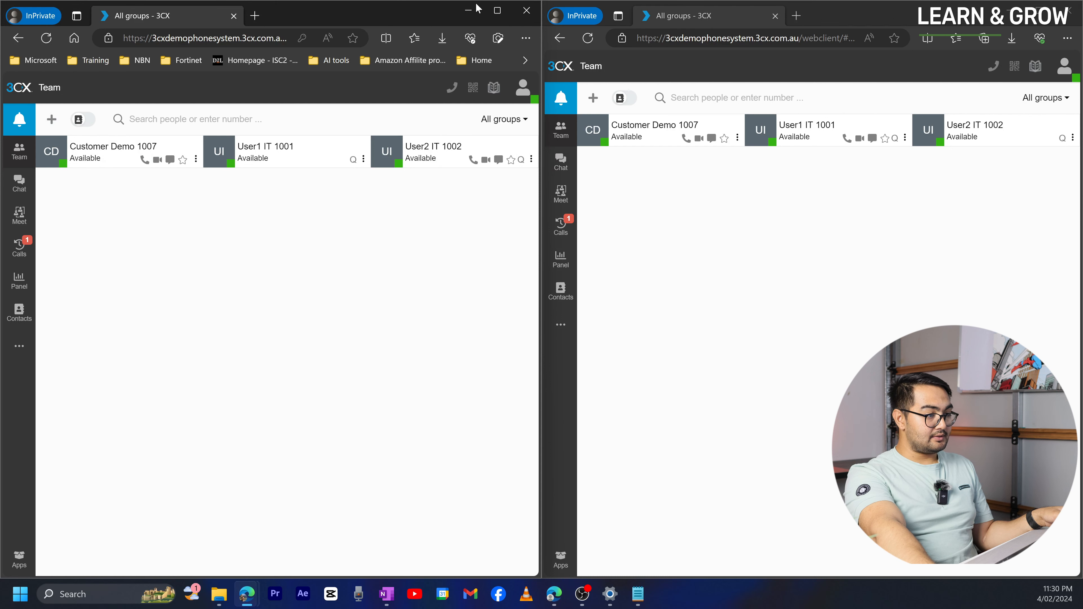
- Minimize the web client, open extension 1003 Sales User3 in the console, then go to Call Queues
click(467, 13)
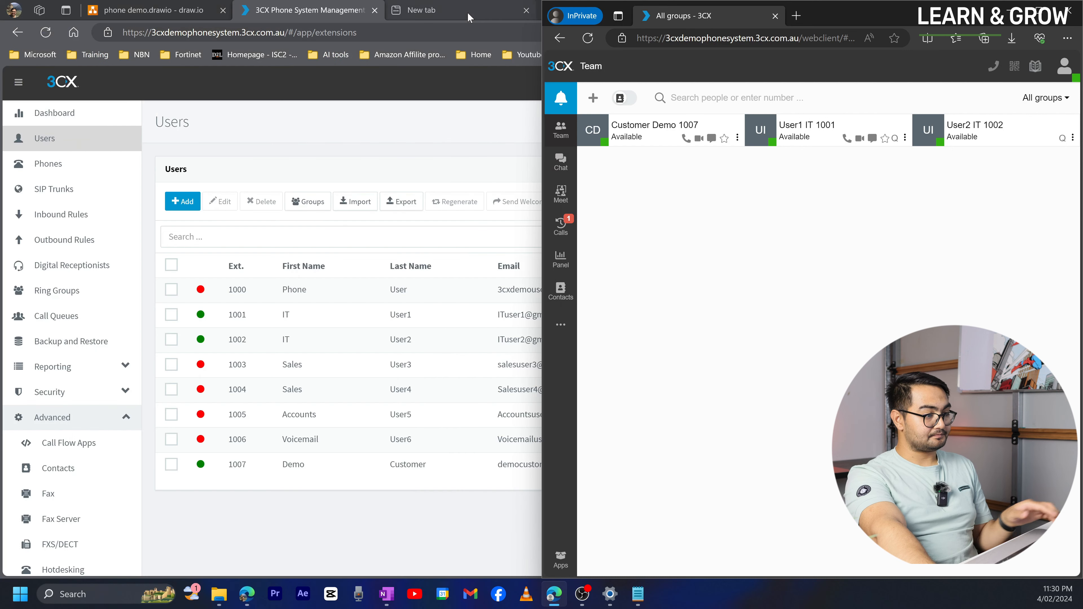
click(387, 88)
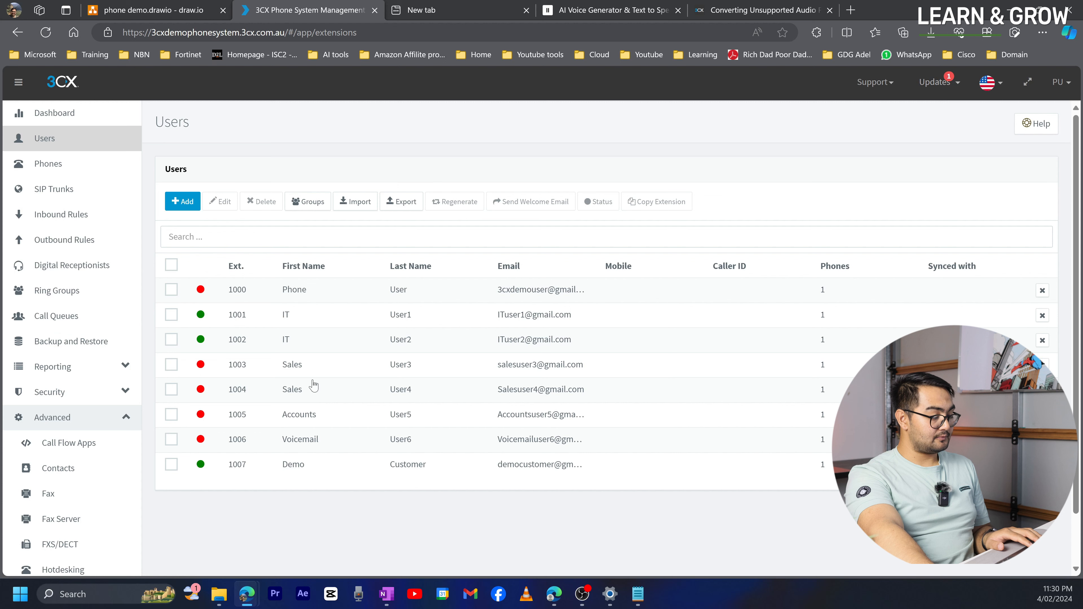
double_click(306, 372)
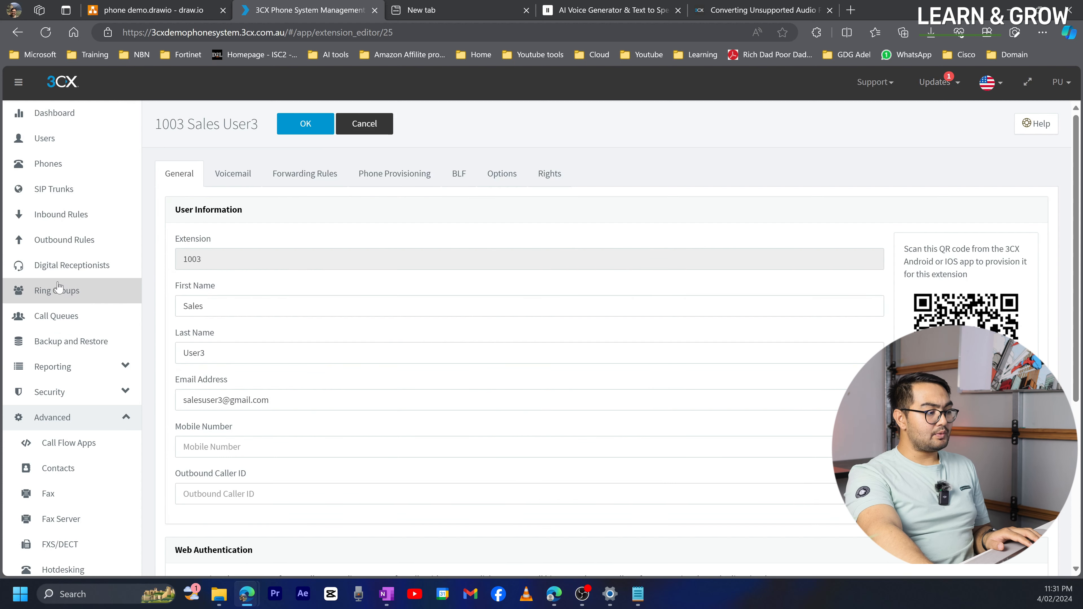
click(54, 318)
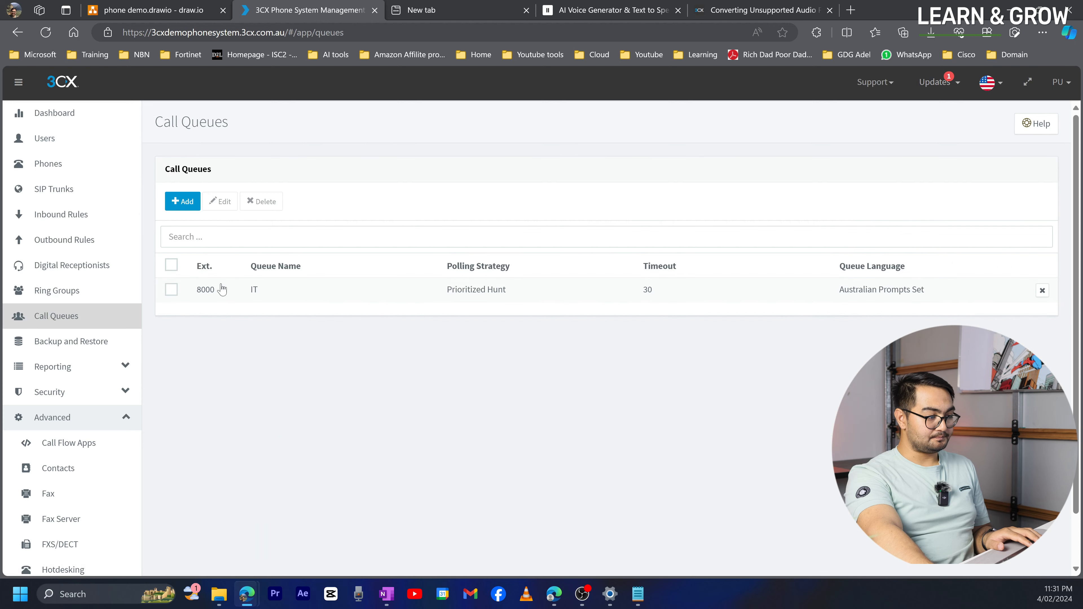
- Tick Play Intro Prompt in the IT queue 8000 settings, then bring up the Notepad scripts file
double_click(221, 289)
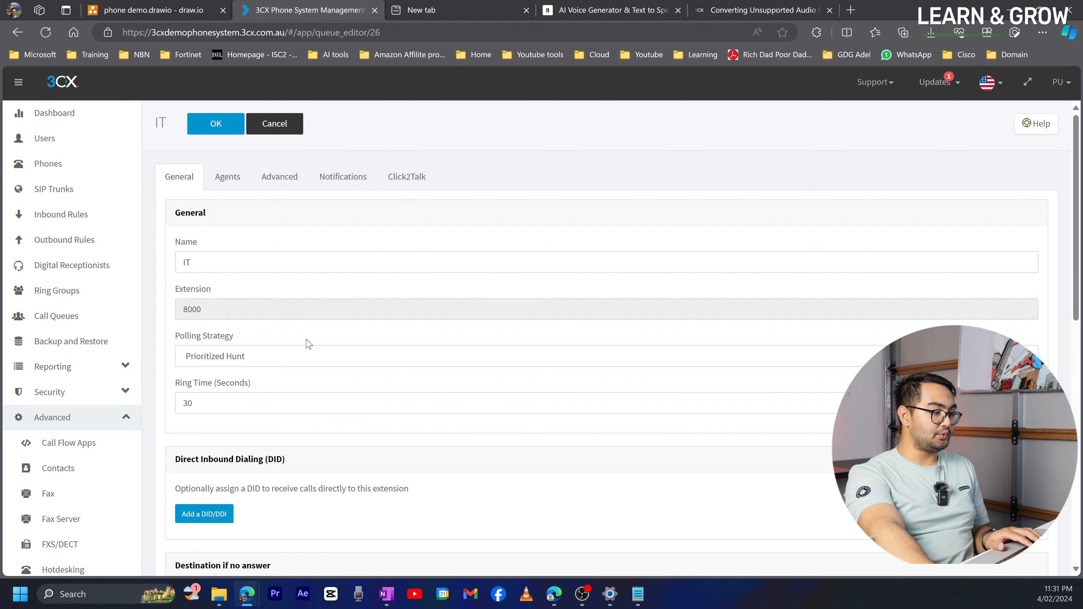
scroll(307, 342, down, 2)
scroll(309, 344, down, 8)
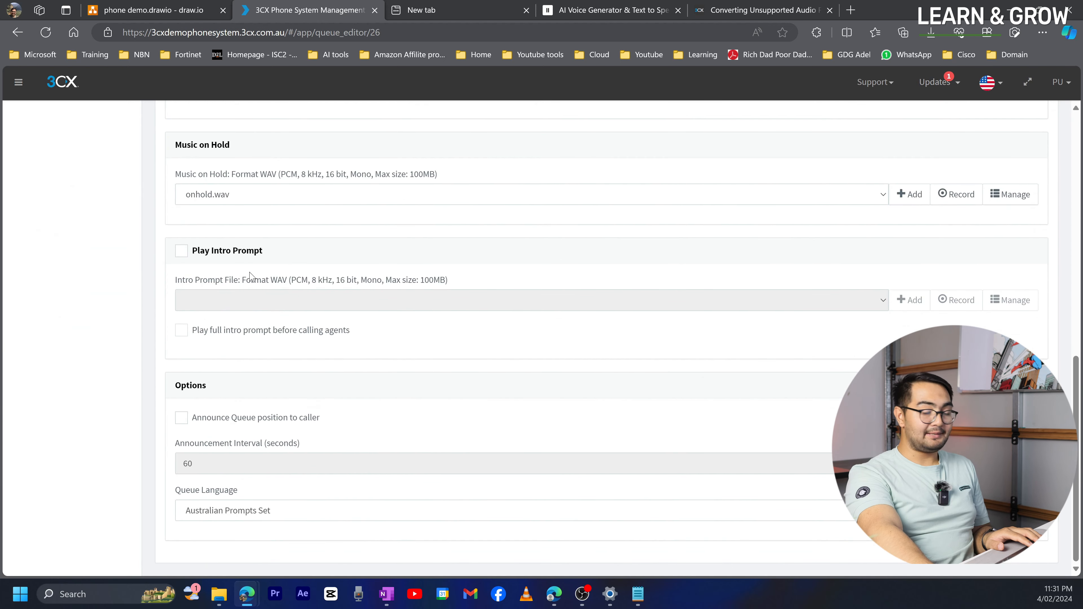
click(182, 254)
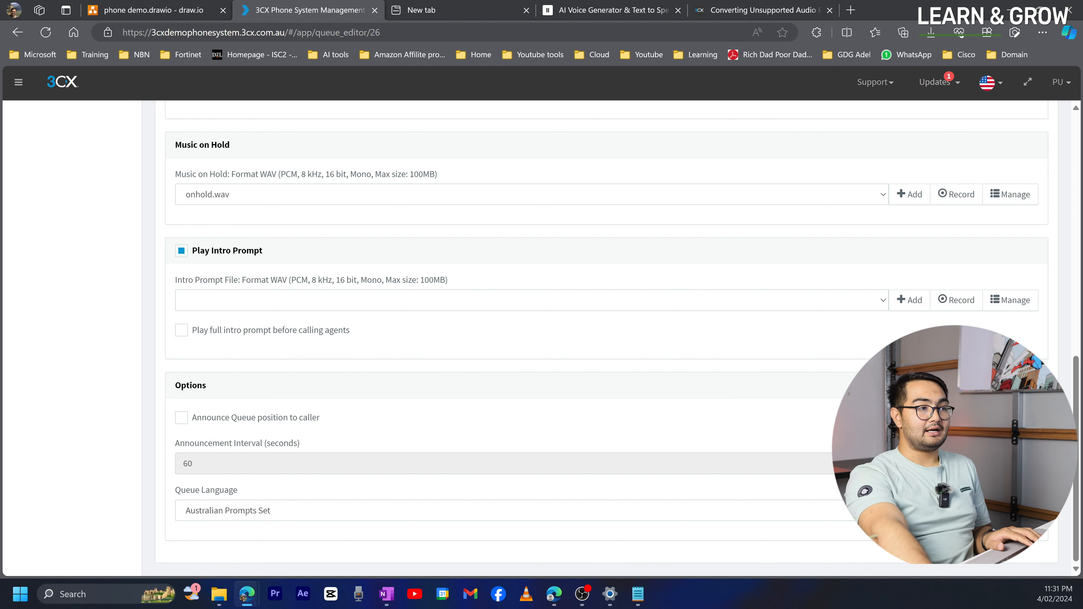
key(alt+Tab)
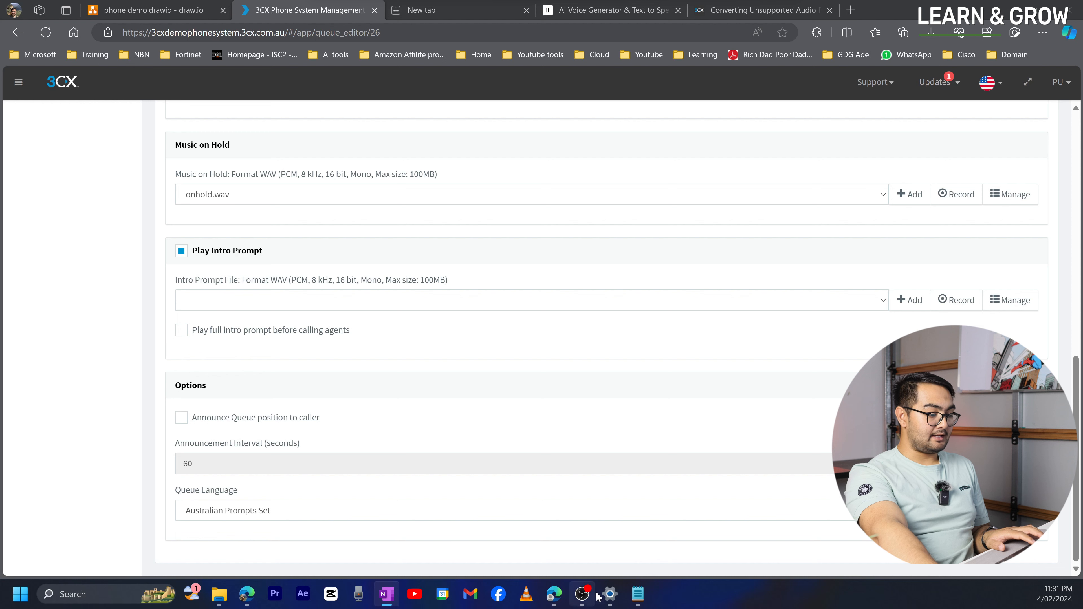
click(638, 594)
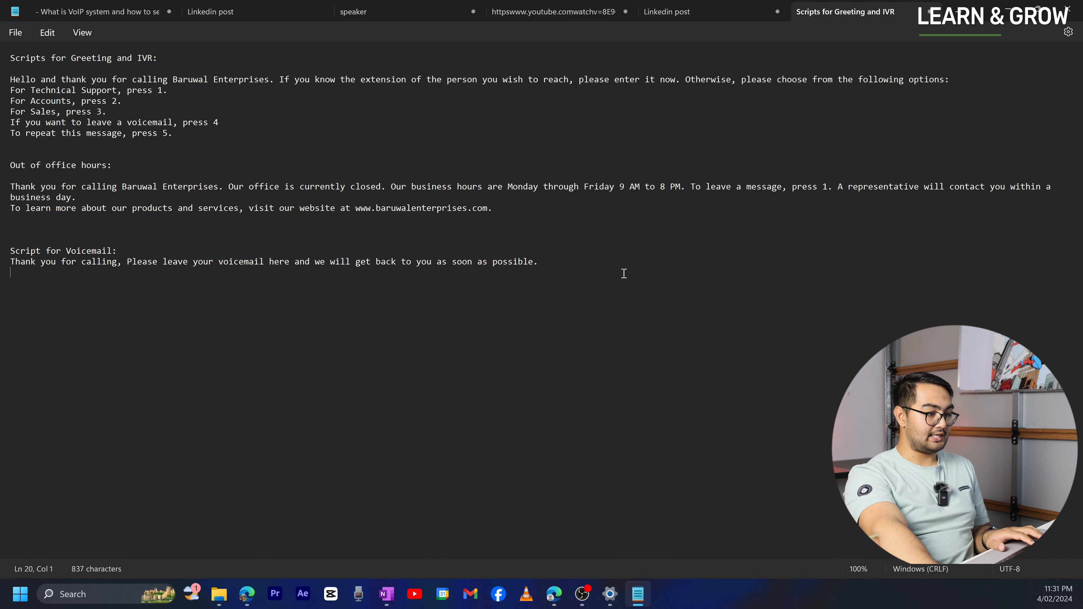
- Paste the Tech Support Greeting hold message below the voicemail script in Notepad, then minimize Notepad
click(615, 265)
text(Tech Support Greeting: Thank you for calling Tech support. All our agents are currently assisting other callers. Please stay on the line and someone will be with you as soon as possible)
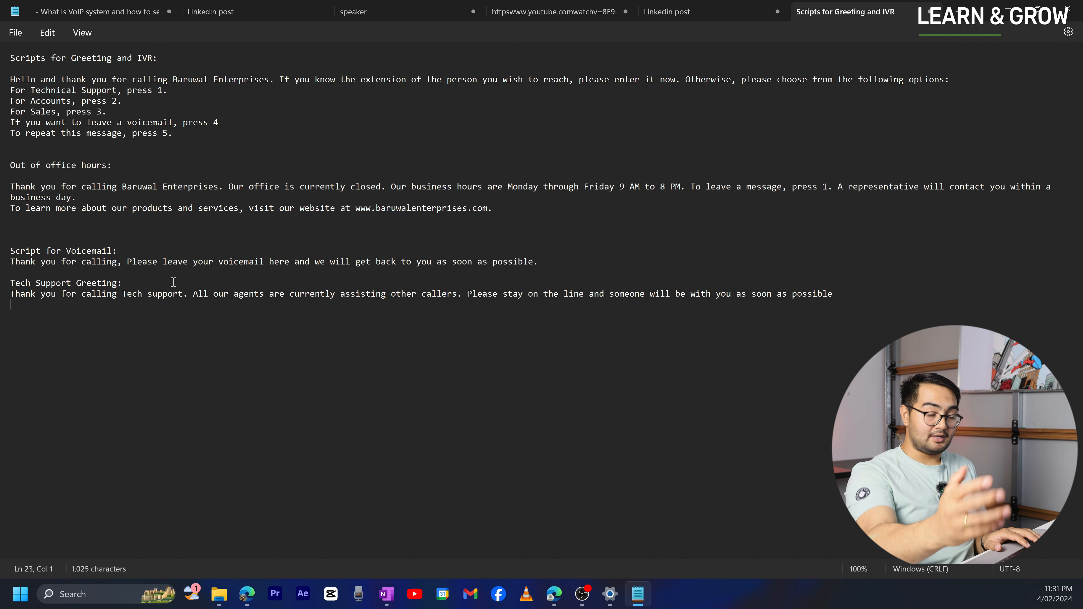
click(1017, 7)
- Set converted_TechSupportgreeting.wav from Downloads as the IT queue's intro prompt and save the queue
click(909, 300)
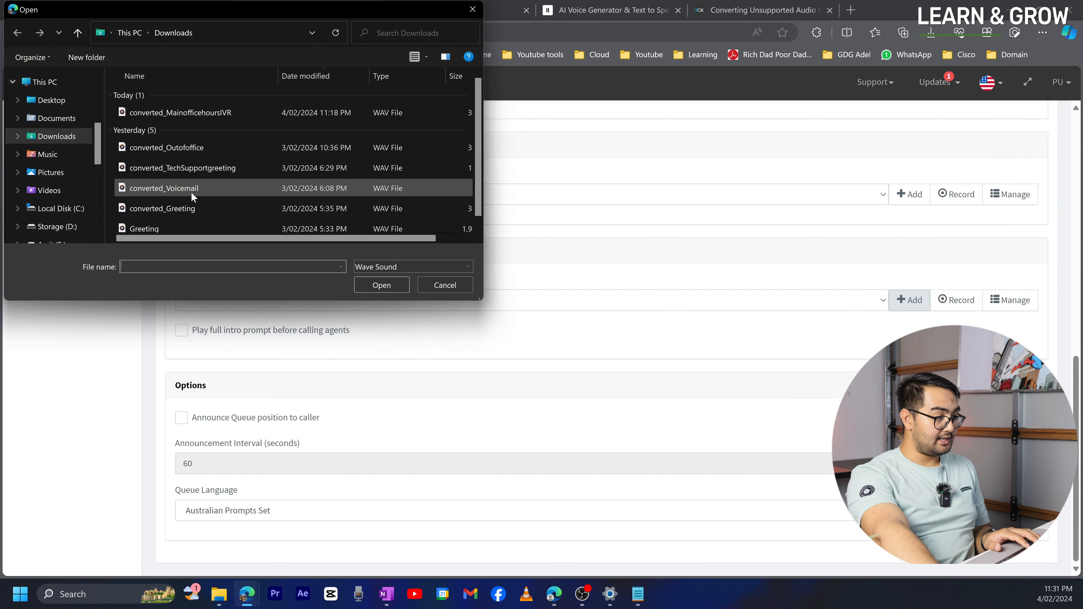
click(206, 167)
click(382, 285)
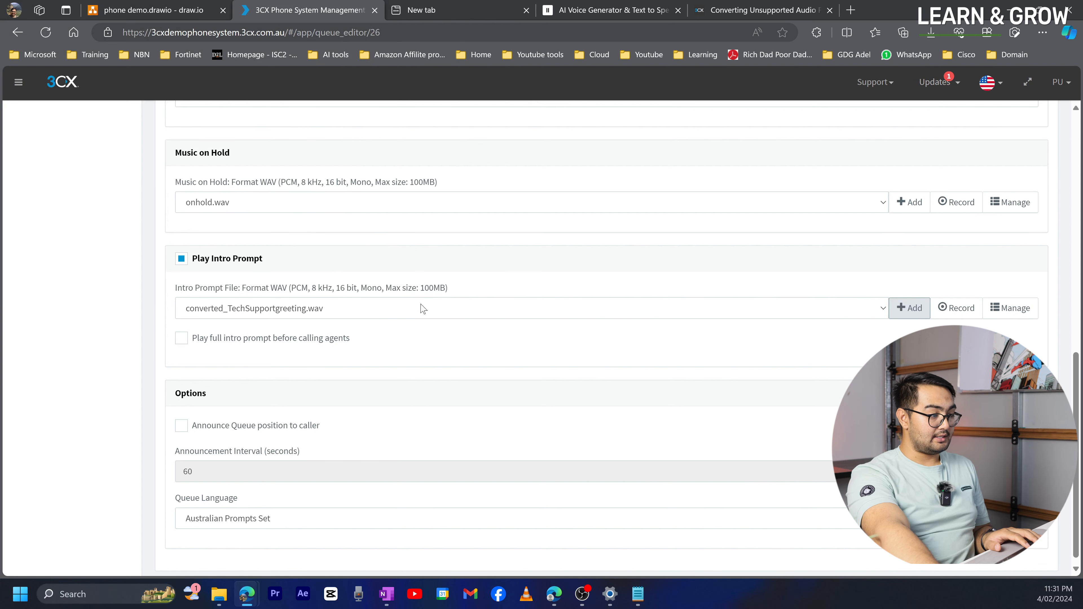
scroll(421, 307, up, 10)
click(209, 124)
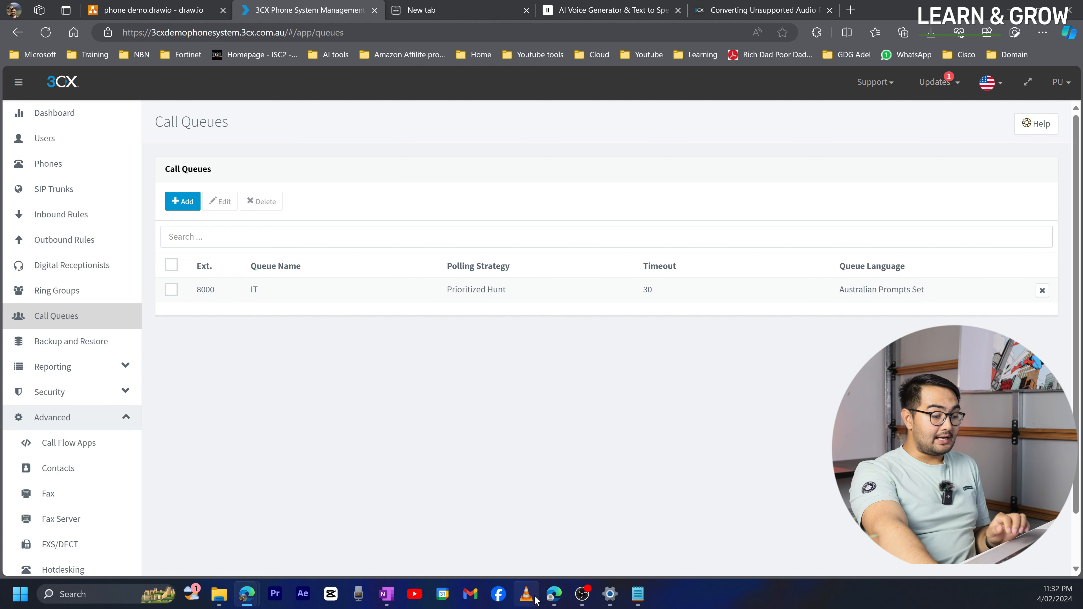
- Check the web client's call history for abandoned calls, then return to the management console
click(557, 597)
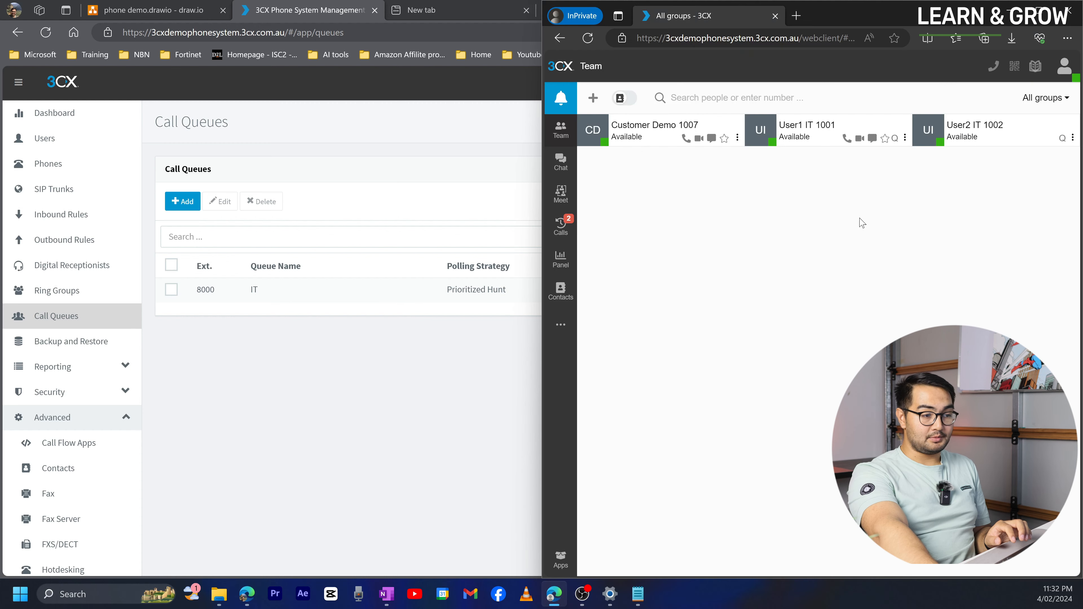
click(561, 226)
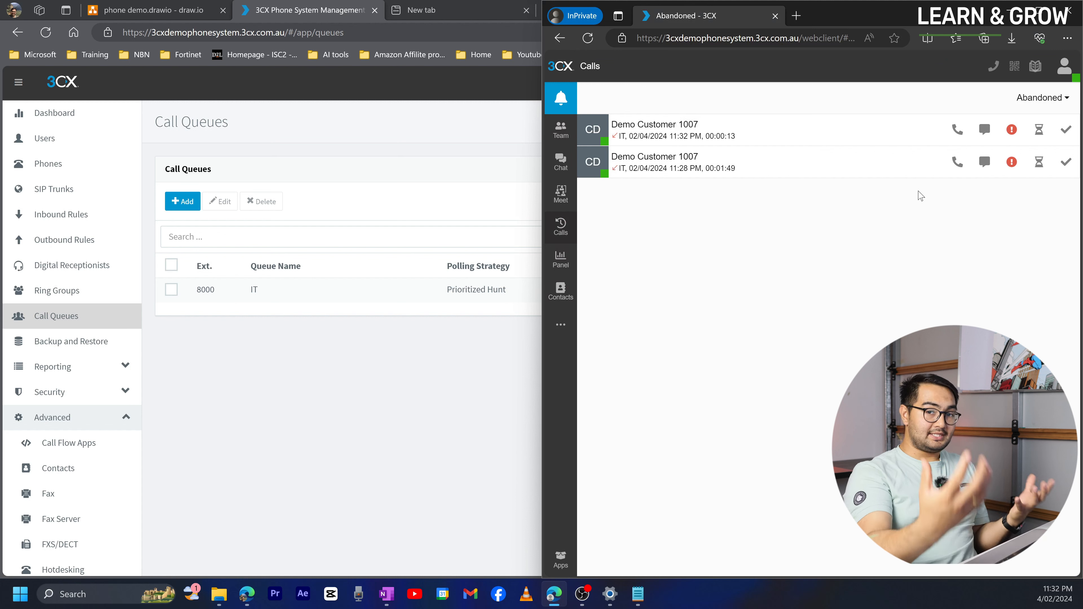
click(472, 342)
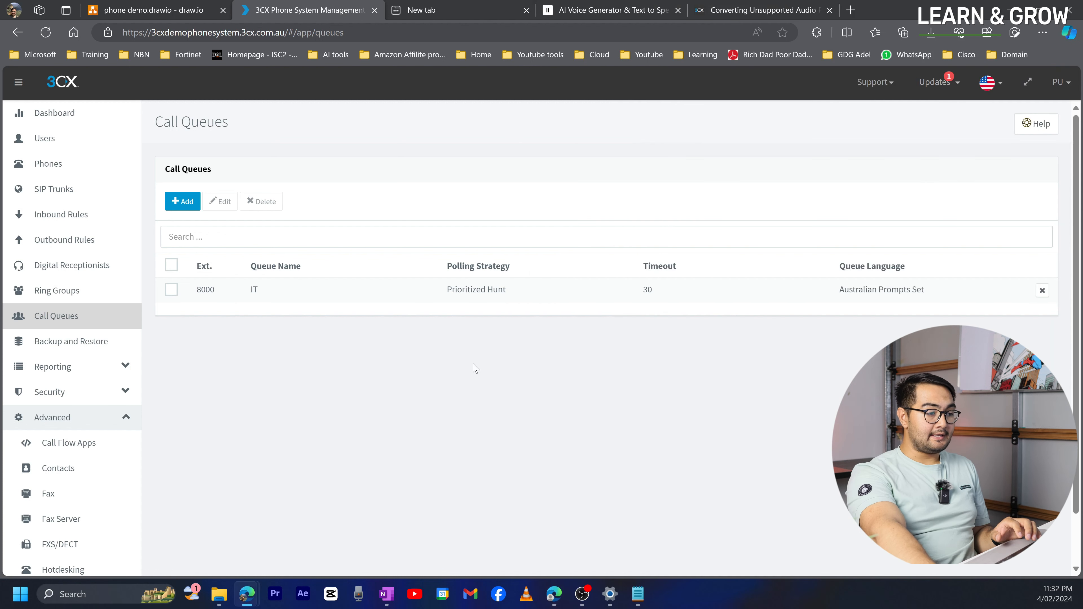
- Switch Sales ring group 8002 to the Ring All strategy, save it, and show the Phones list
click(68, 297)
double_click(268, 315)
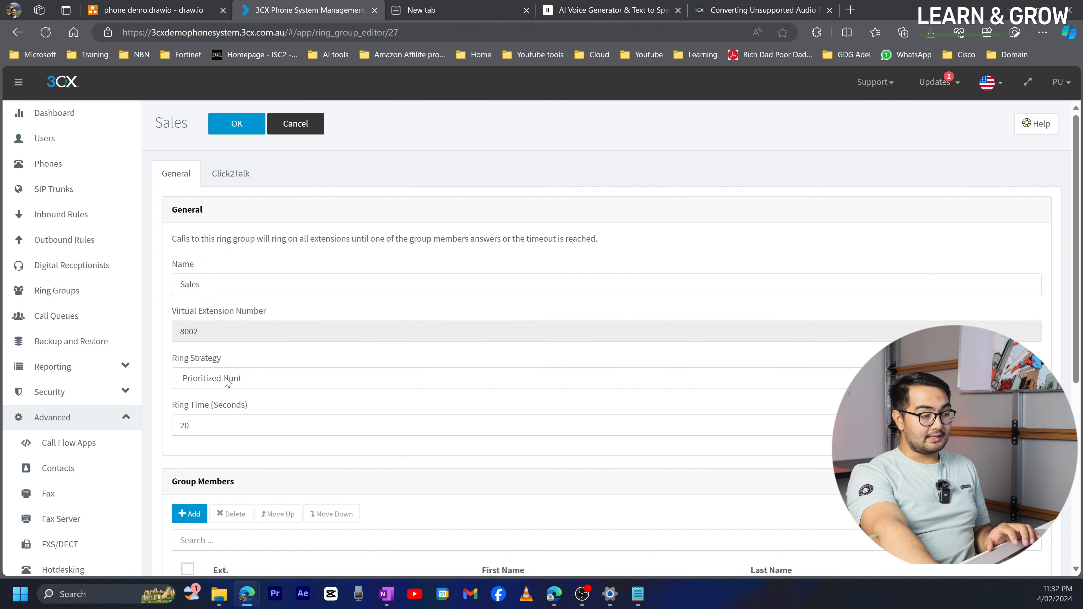
click(228, 380)
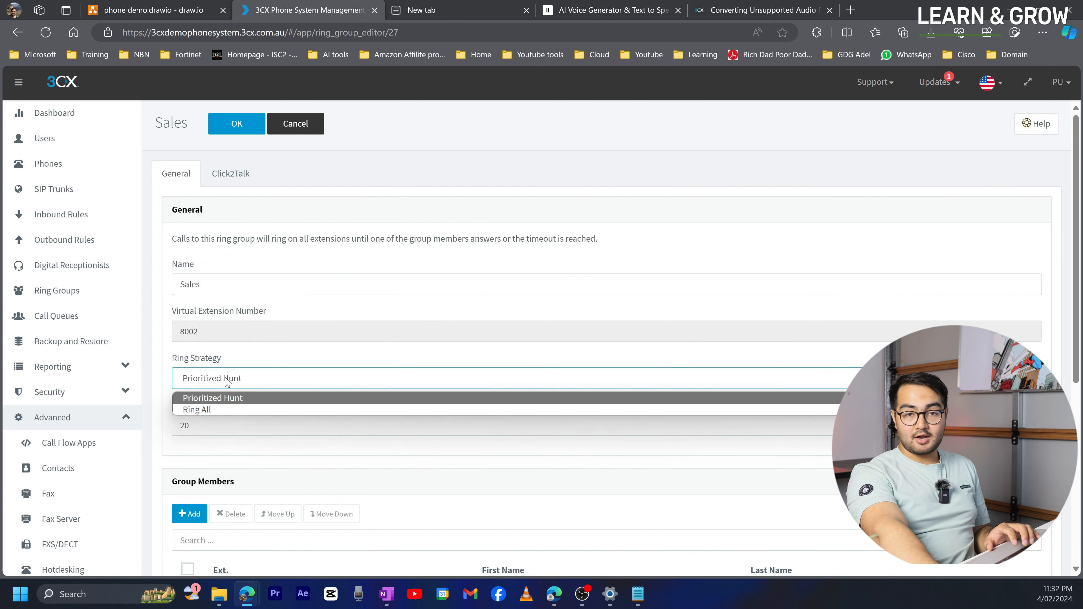
click(244, 409)
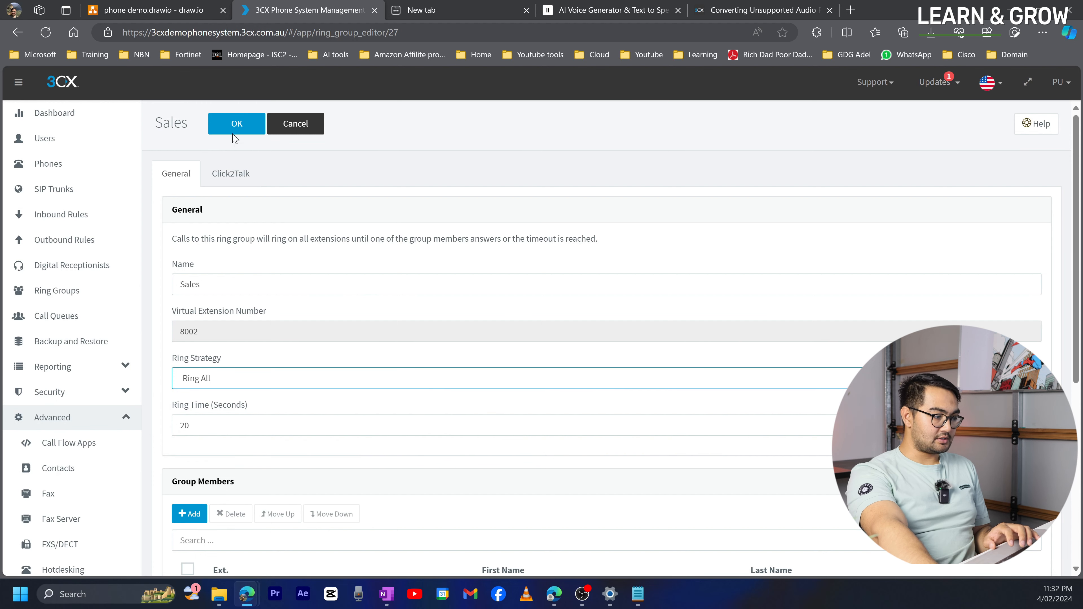
click(237, 123)
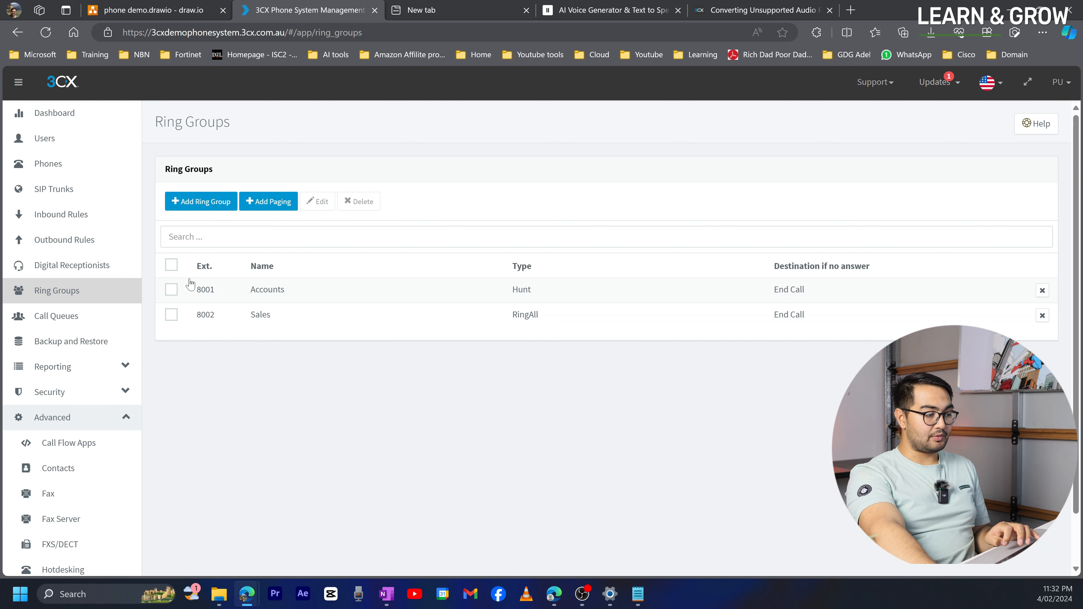
click(79, 171)
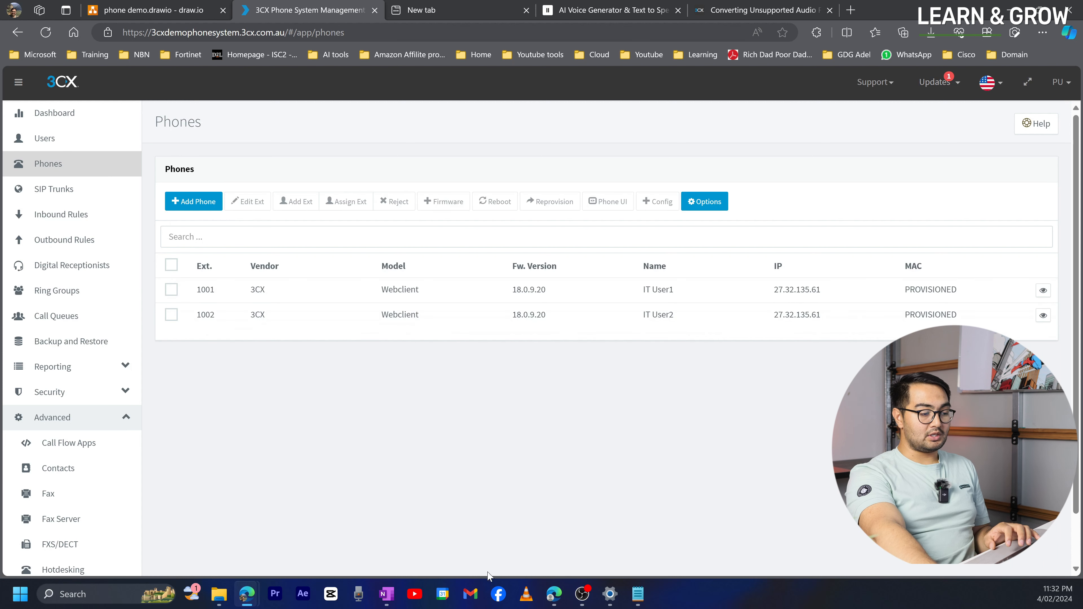
- Sign IT user 1002 out of the first web client window
click(554, 598)
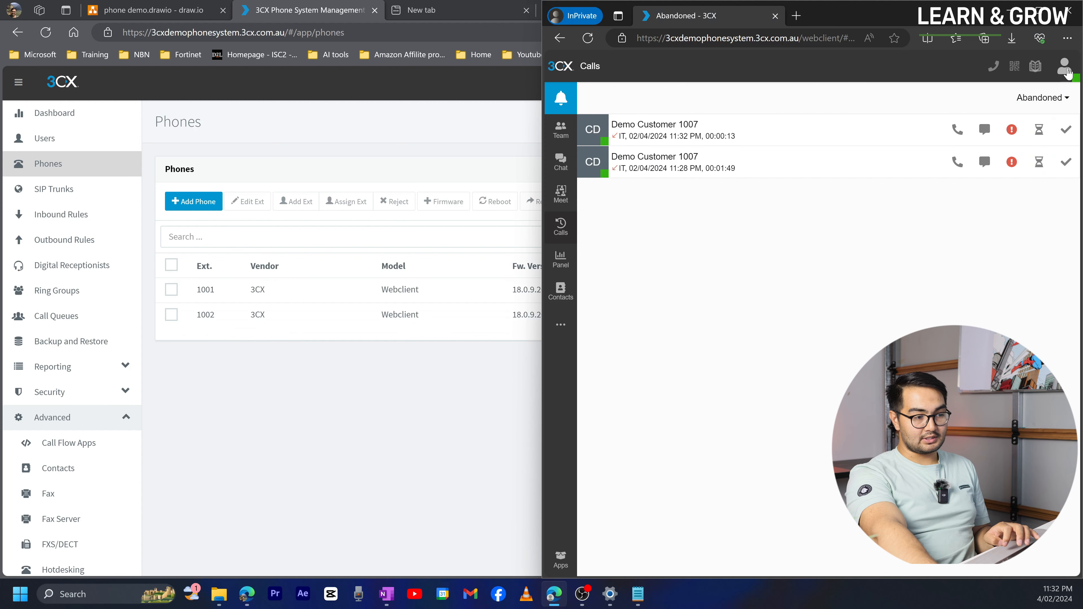
click(561, 129)
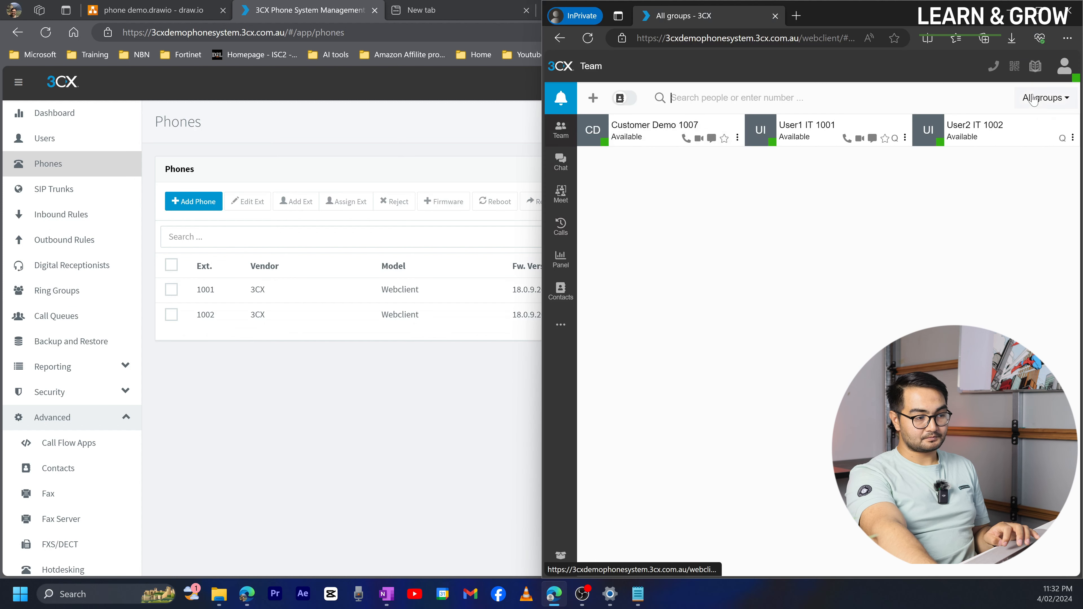
click(1065, 66)
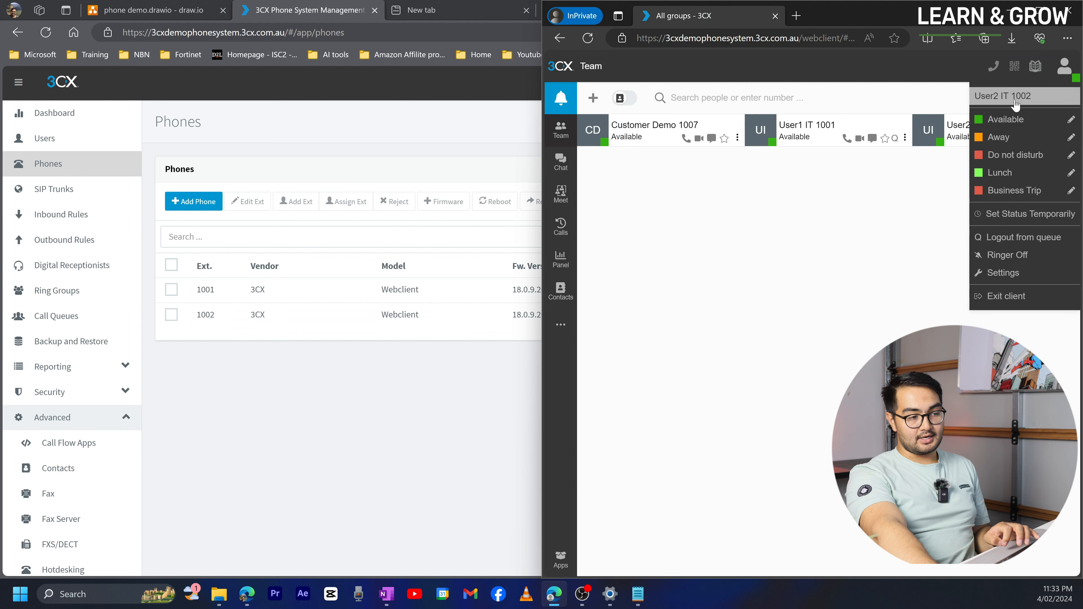
click(1065, 66)
click(1065, 66)
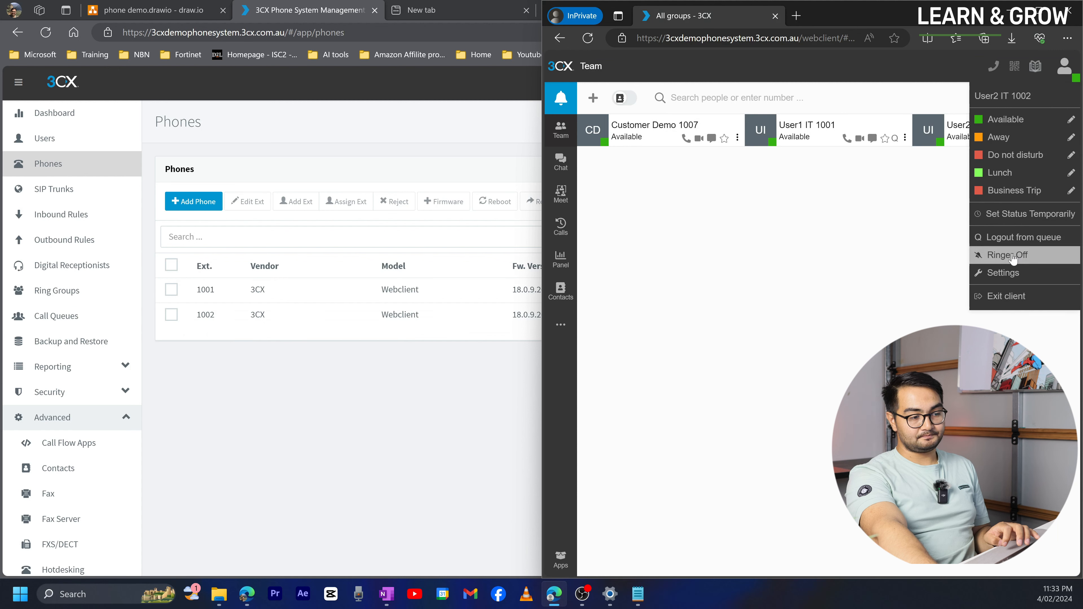
click(1006, 296)
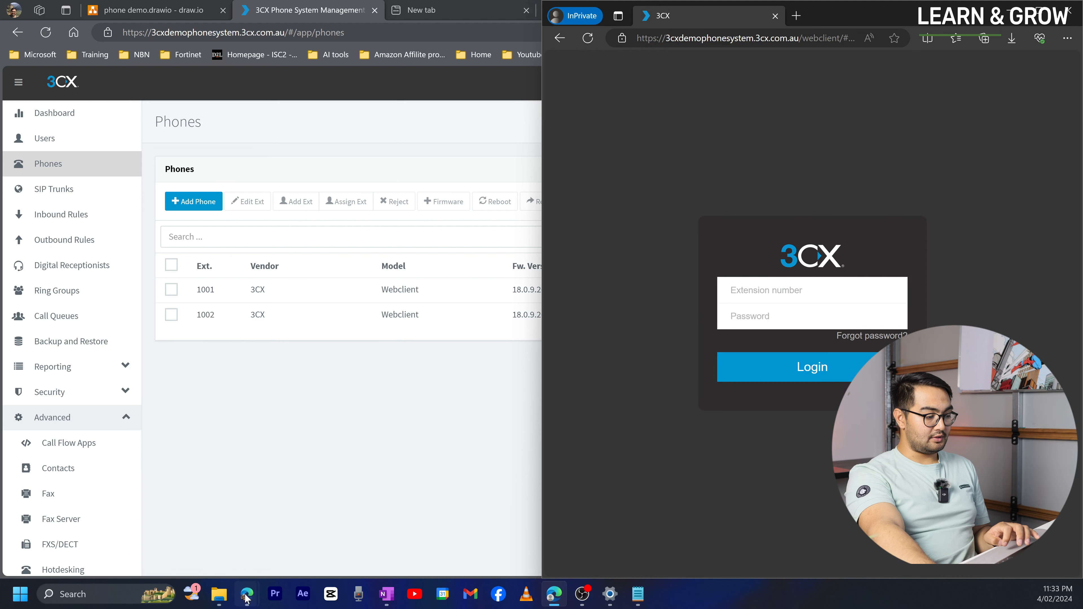
- Sign the second web client session out and return to the management console
mouse_move(247, 594)
click(257, 551)
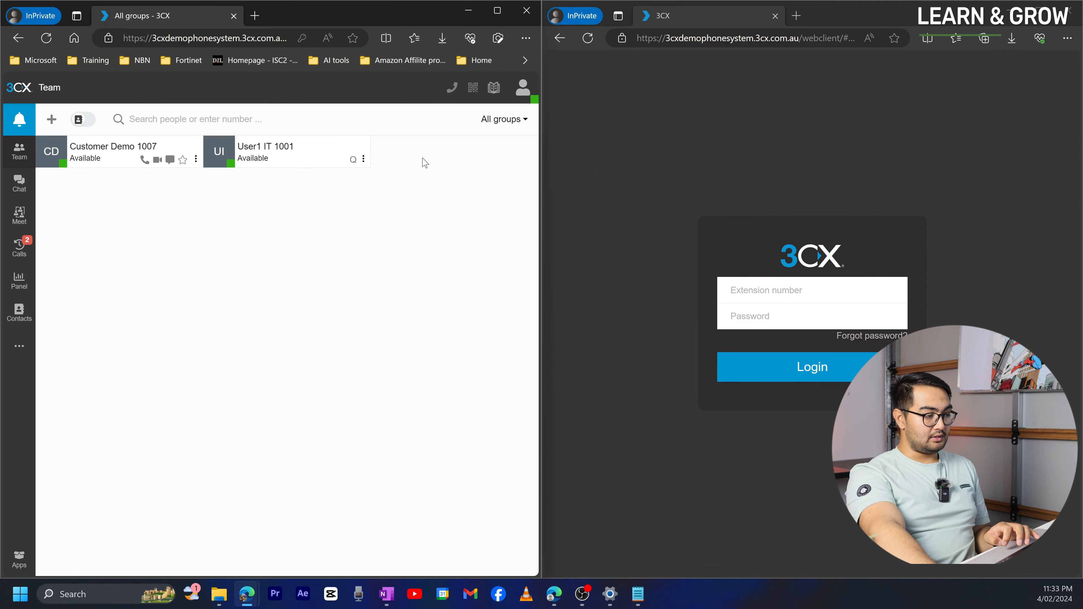
click(521, 97)
click(466, 318)
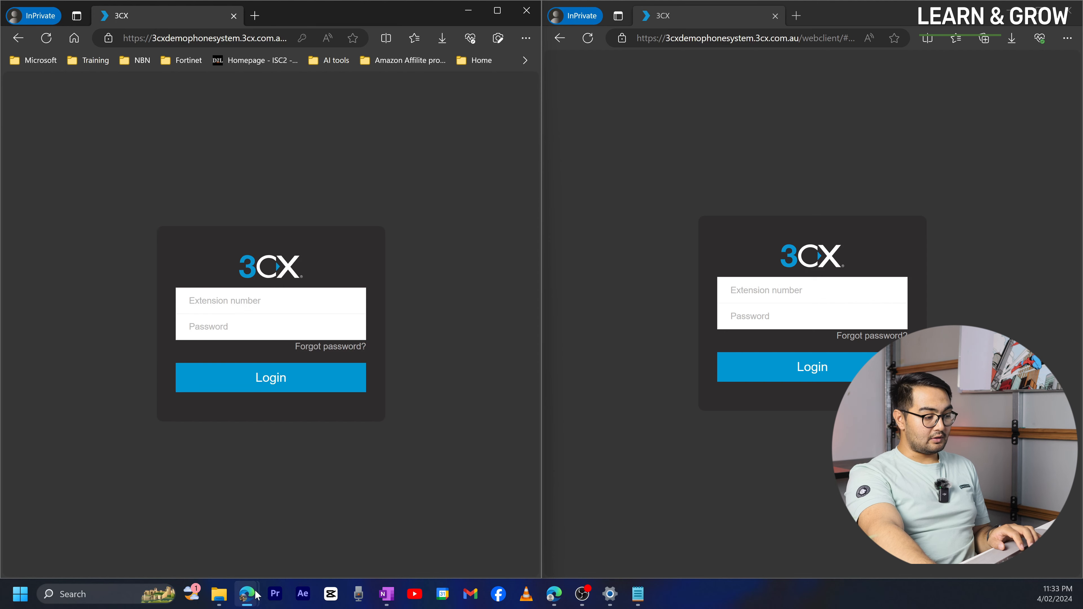
click(247, 594)
click(200, 562)
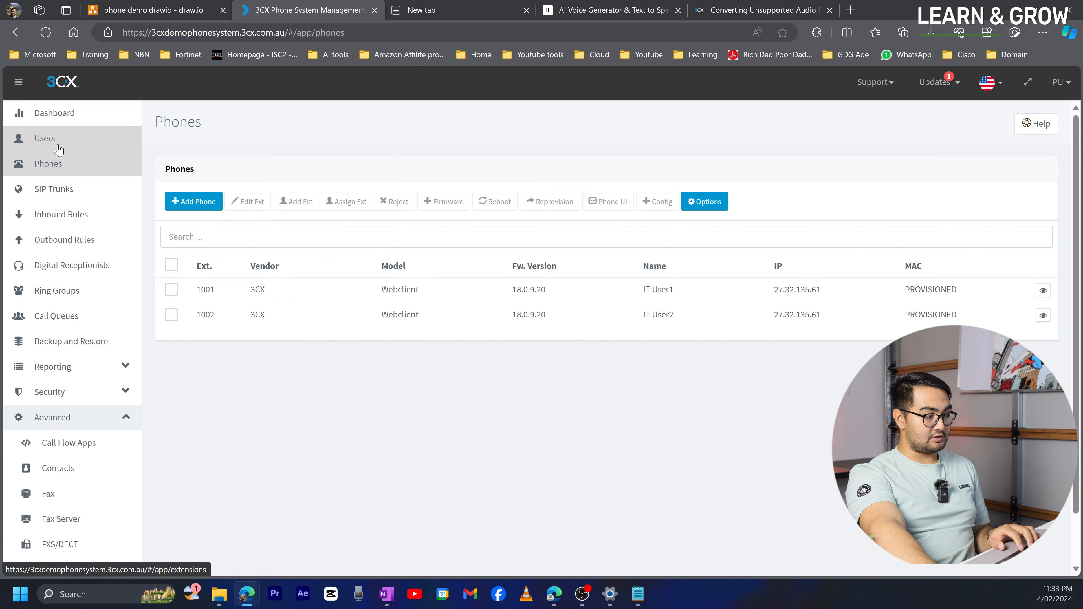
- Give extension 1003 Sales User3 a new web client password and save it
click(77, 139)
double_click(308, 366)
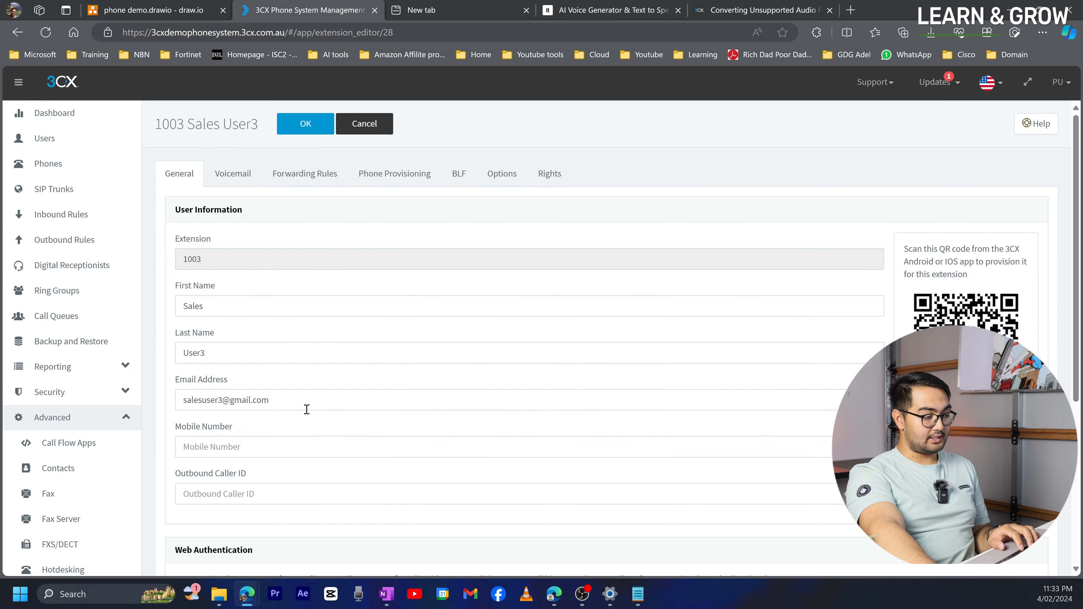
scroll(307, 409, down, 3)
click(322, 526)
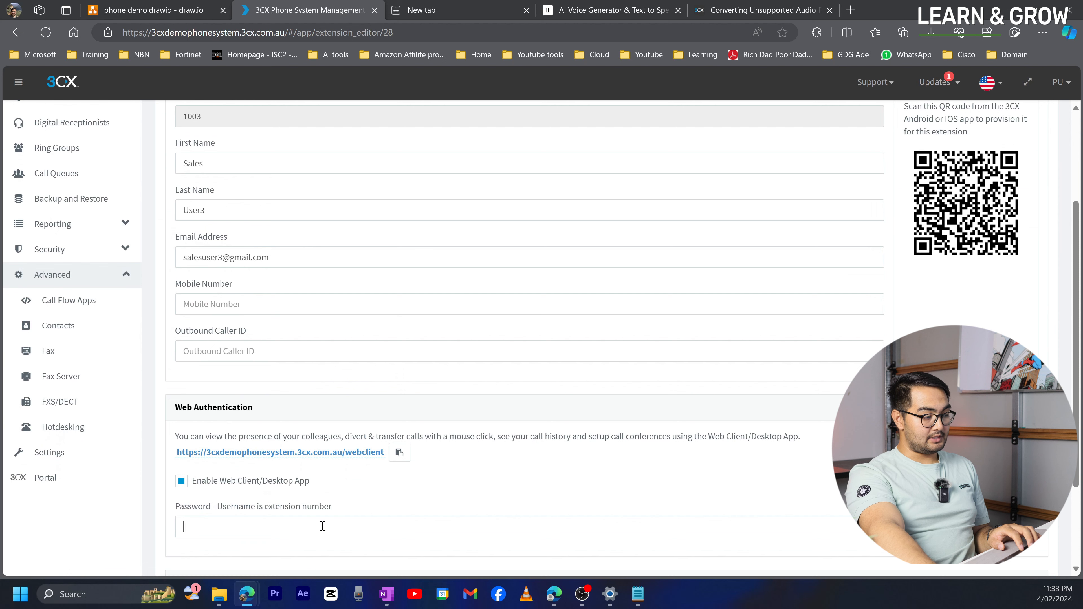
text(123456789012)
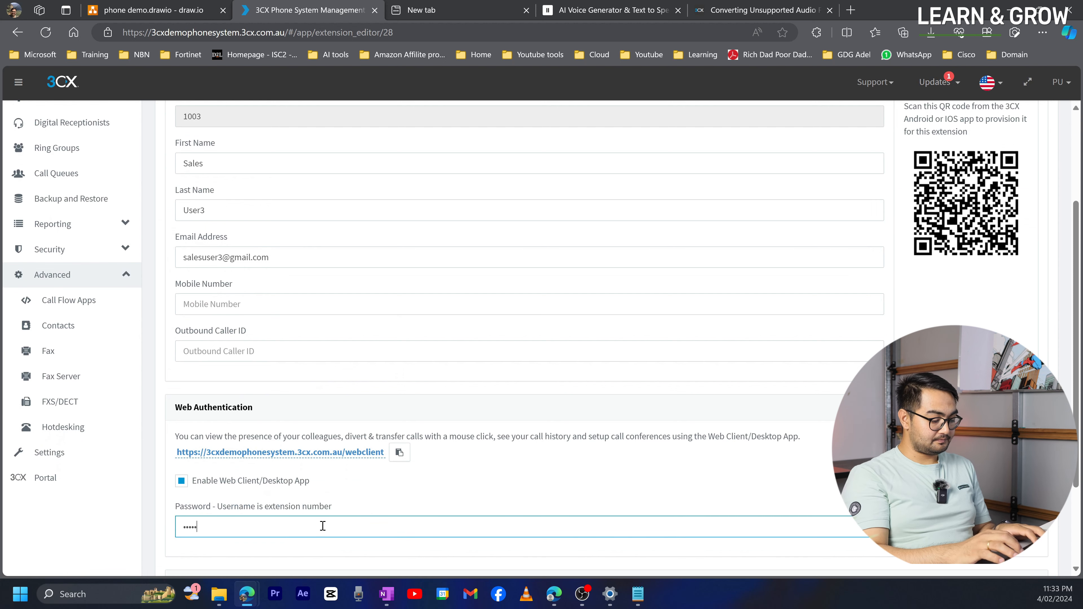
scroll(323, 526, up, 3)
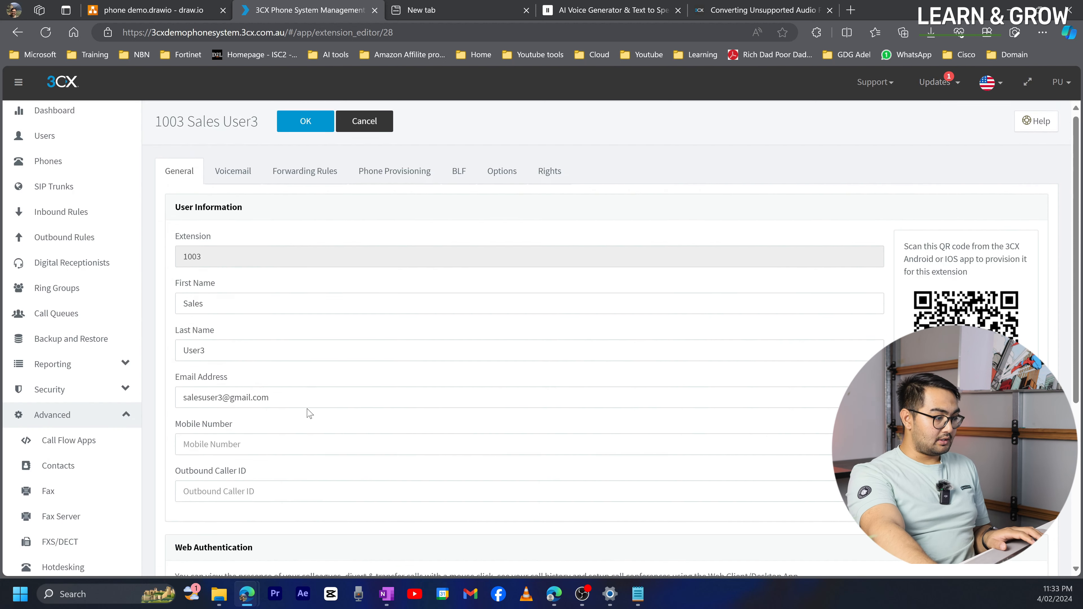
click(304, 123)
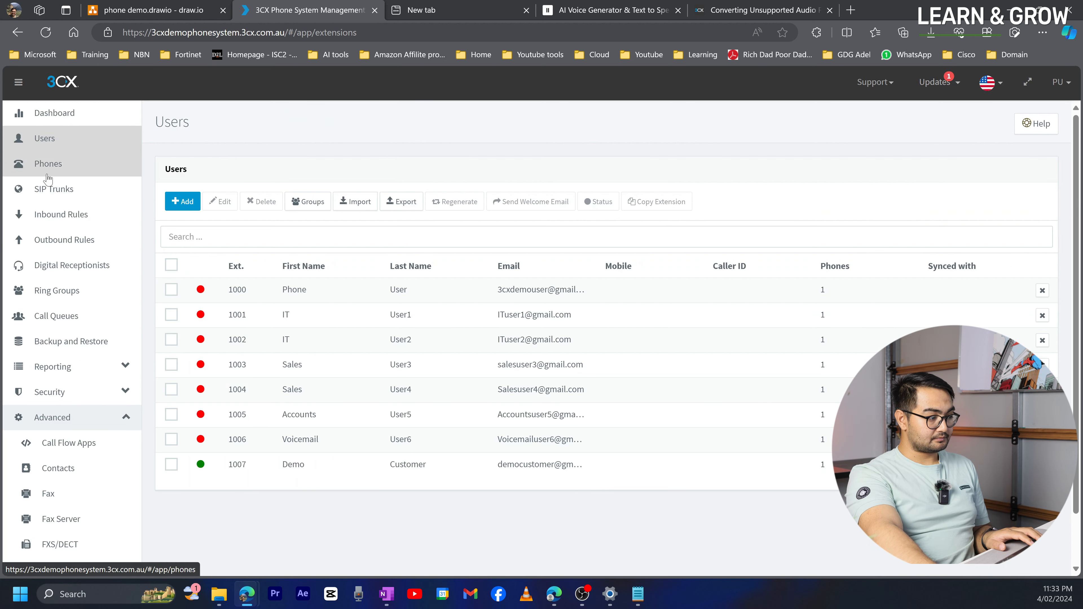
- Give extension 1004 Sales User4 a new web client password and save it
double_click(255, 390)
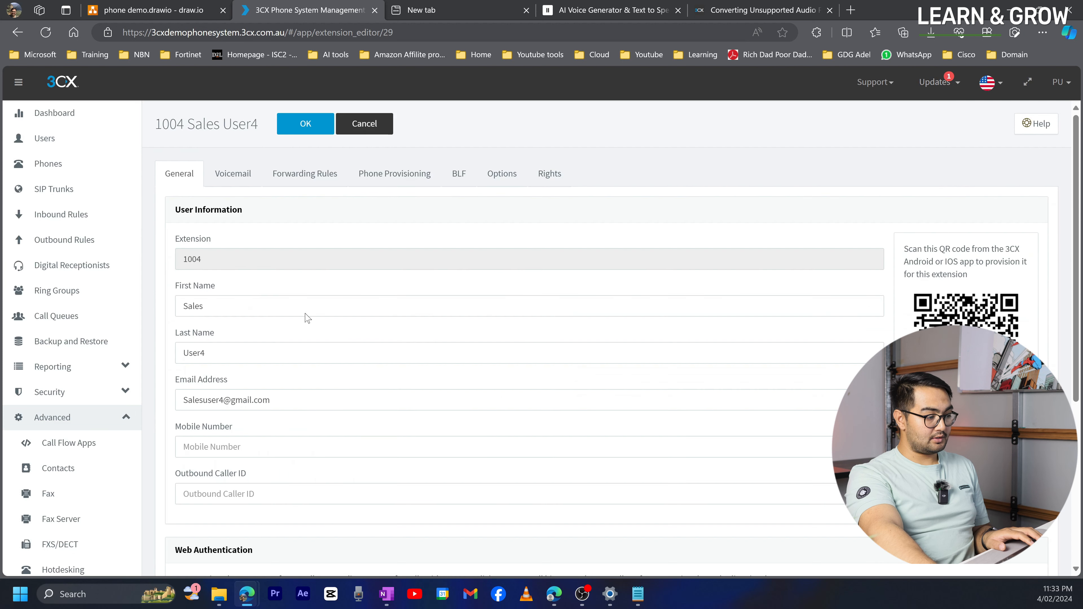
scroll(214, 479, down, 6)
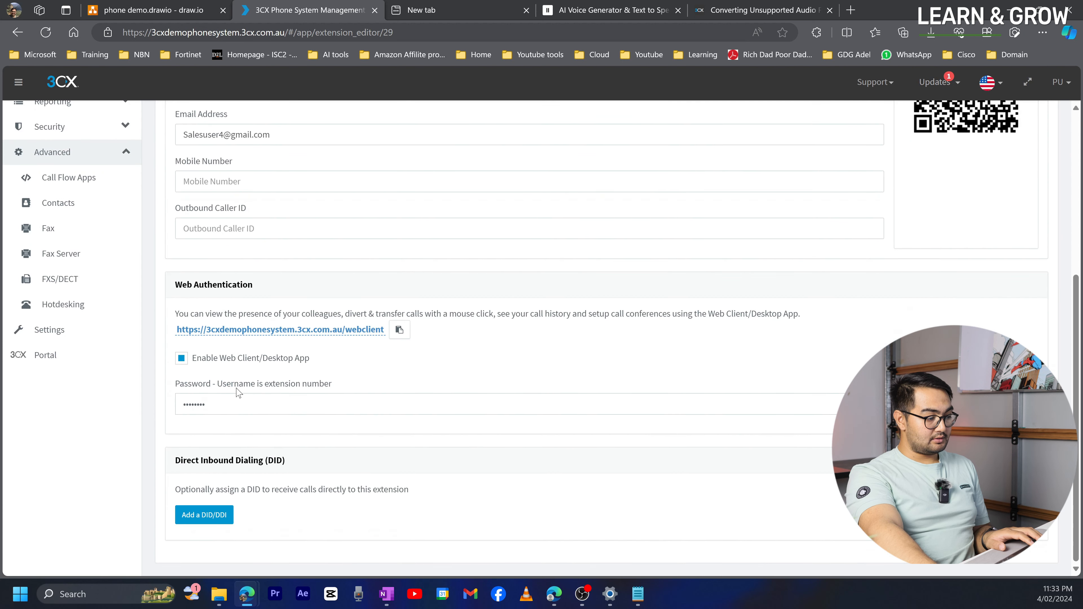
click(237, 405)
text(•••••••)
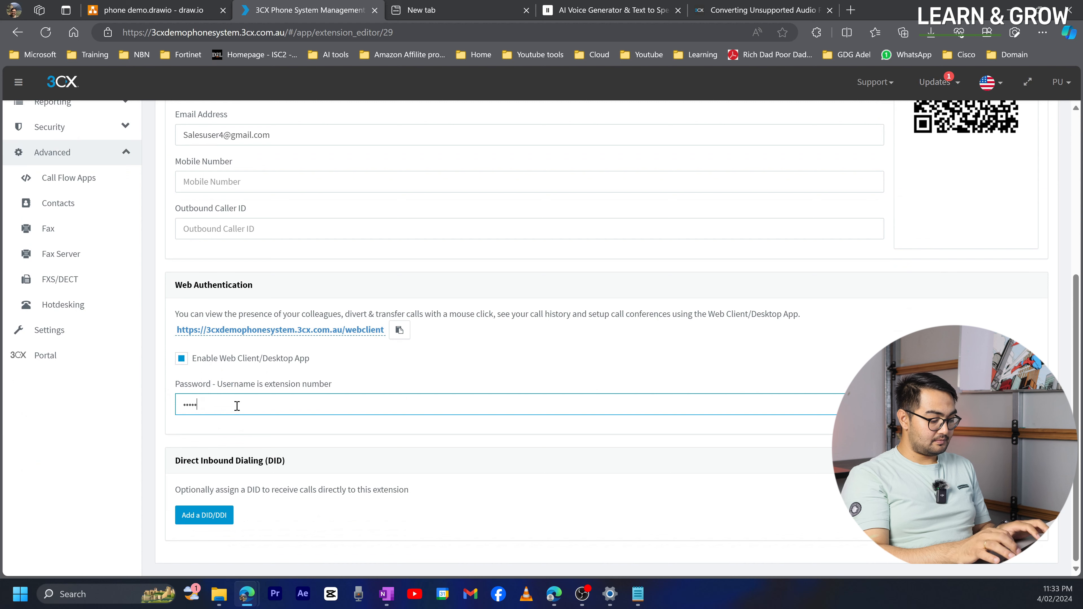
scroll(315, 271, up, 6)
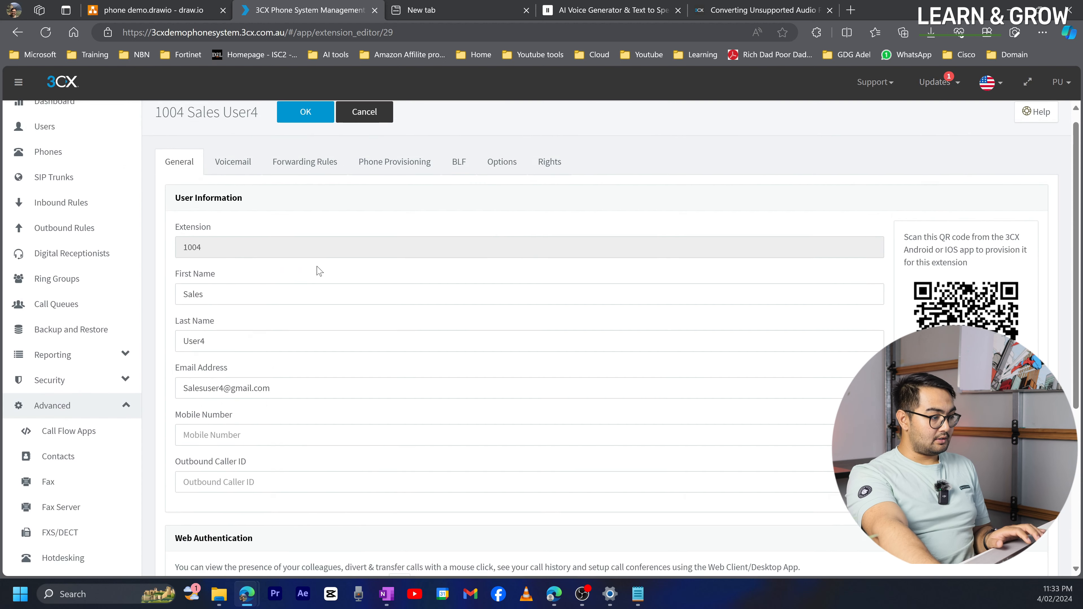
click(305, 124)
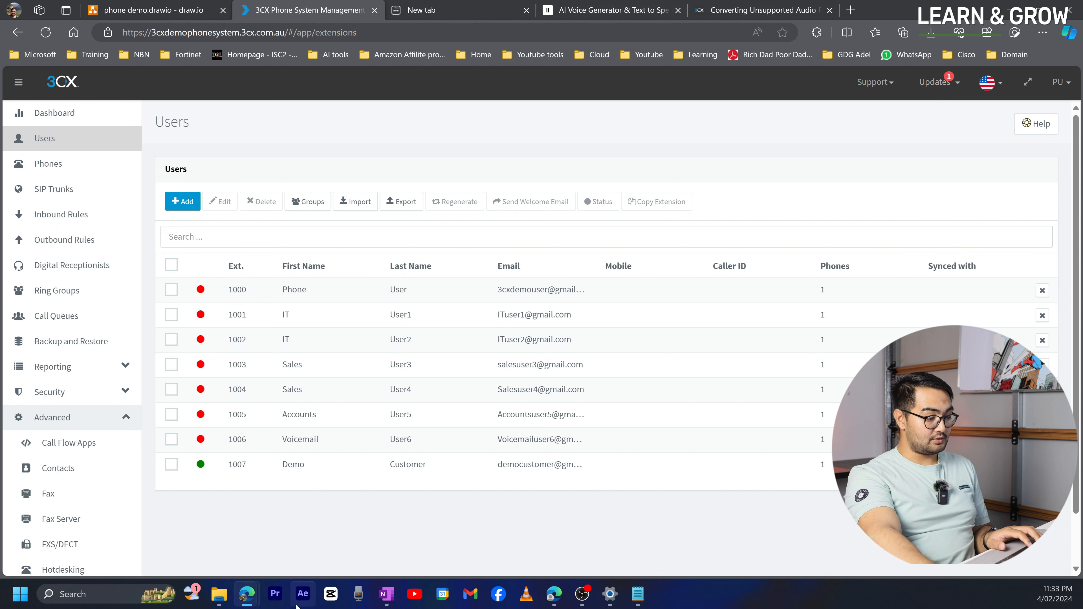
- Sign in to the left web client as Sales User3 1003 and dismiss the install-app prompt
mouse_move(247, 594)
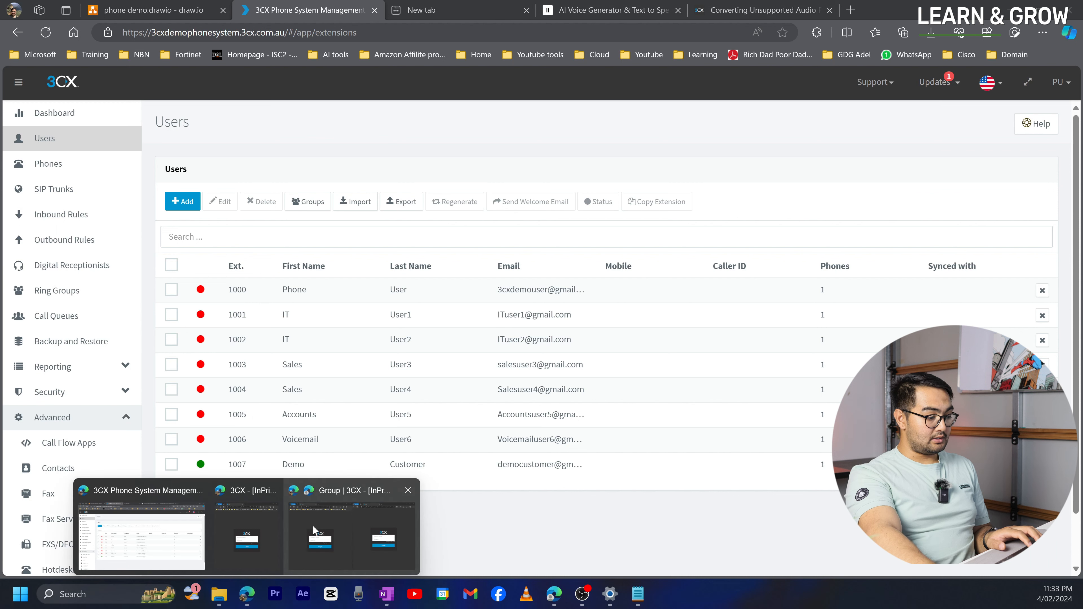
click(310, 525)
click(288, 300)
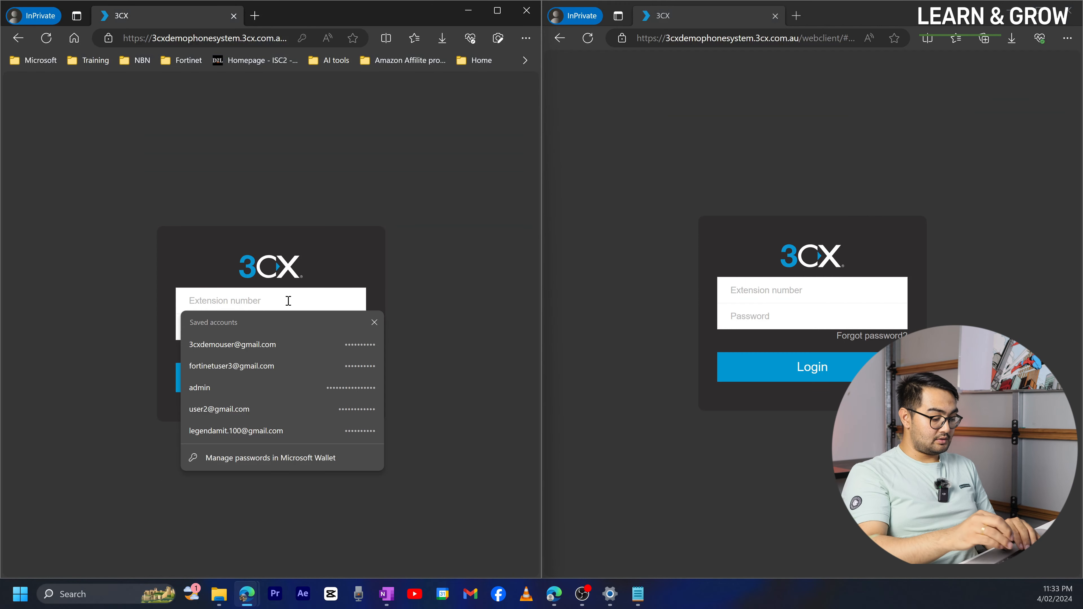
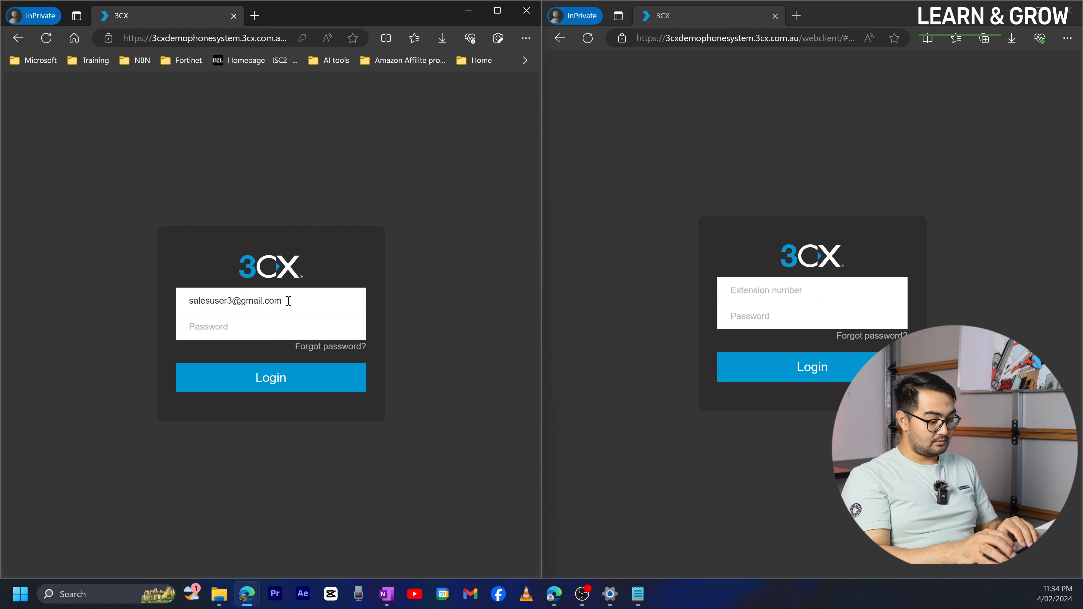
key(Tab)
text(••)
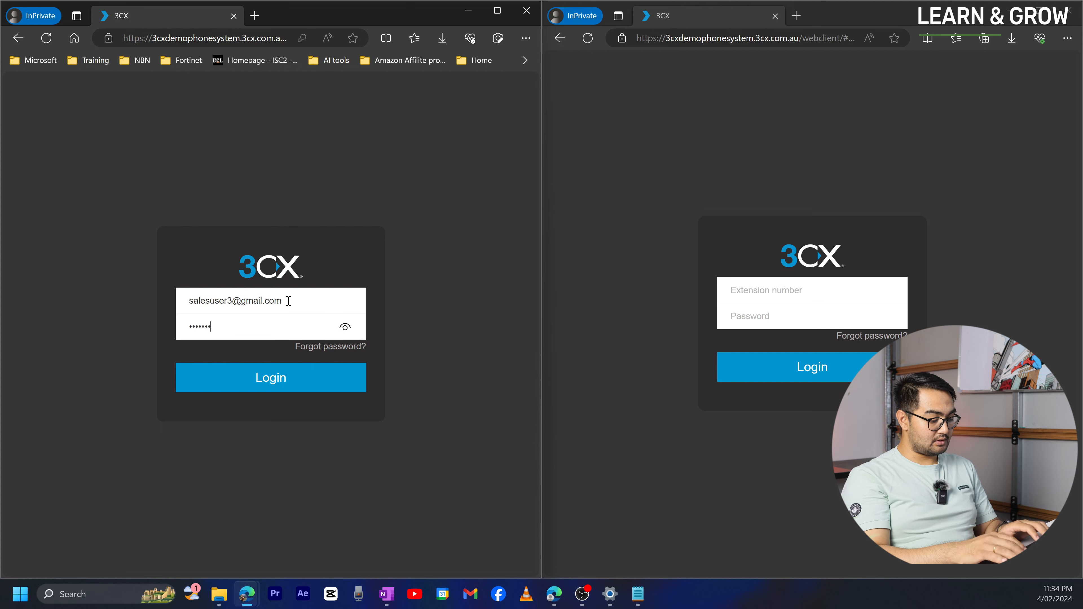
key(Return)
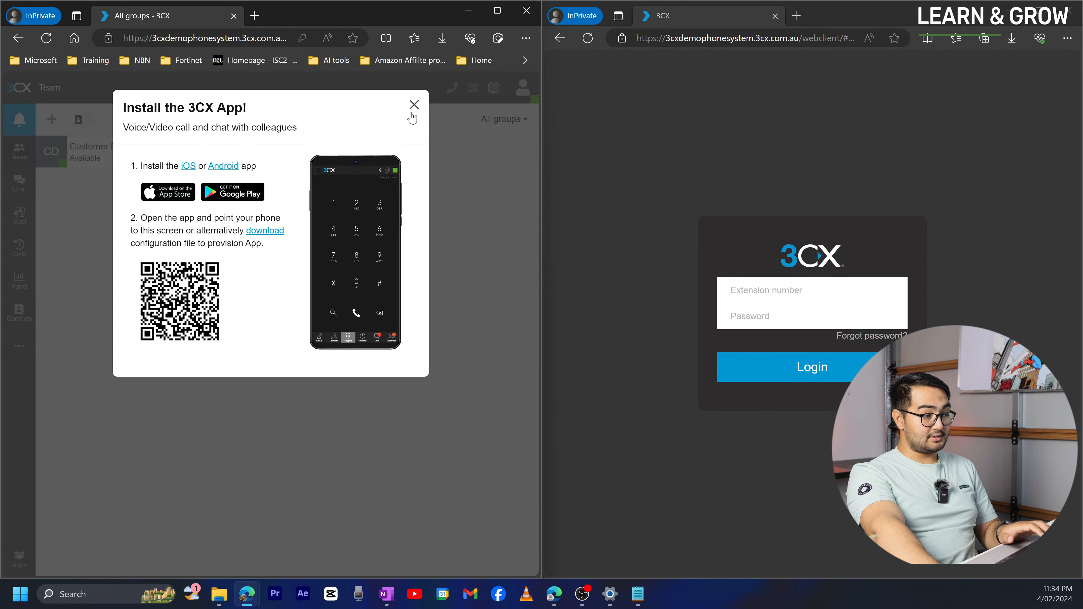
click(413, 105)
- Try signing in as Sales User4 in the right window and re-enter the rejected password
click(743, 294)
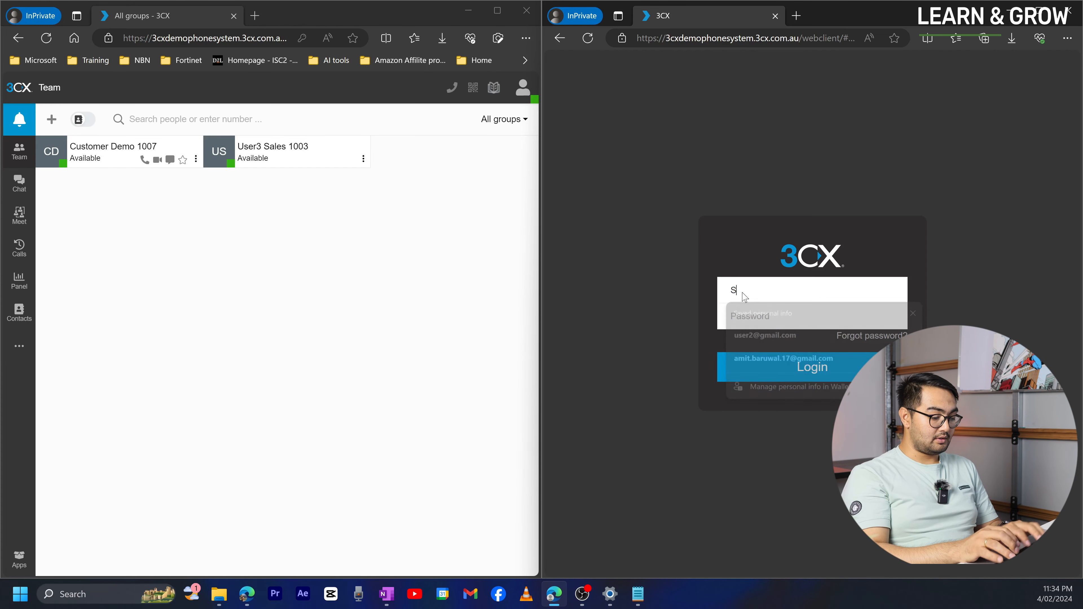
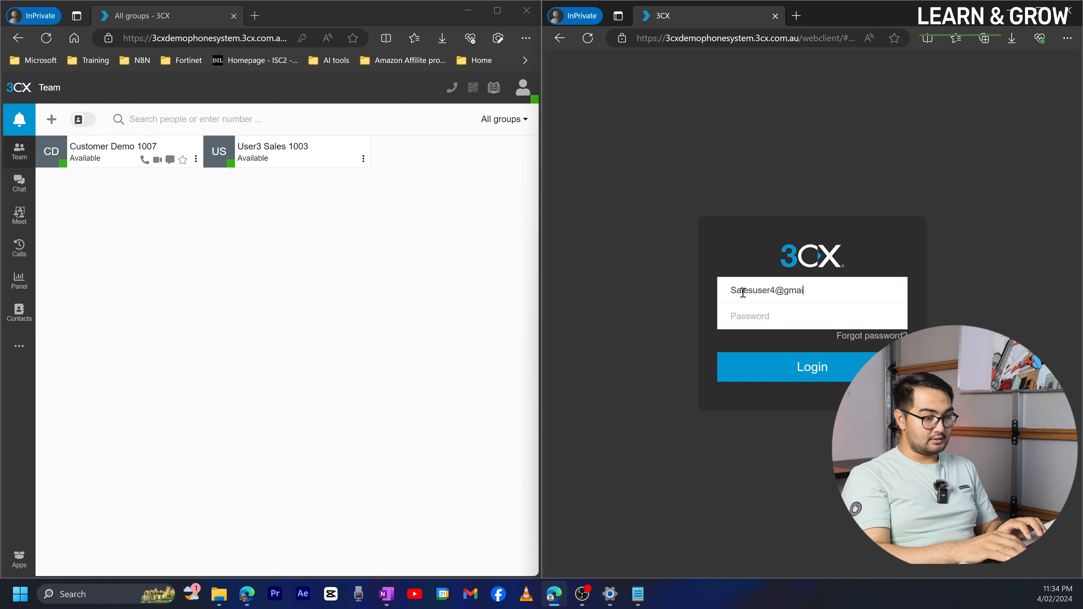
text(***)
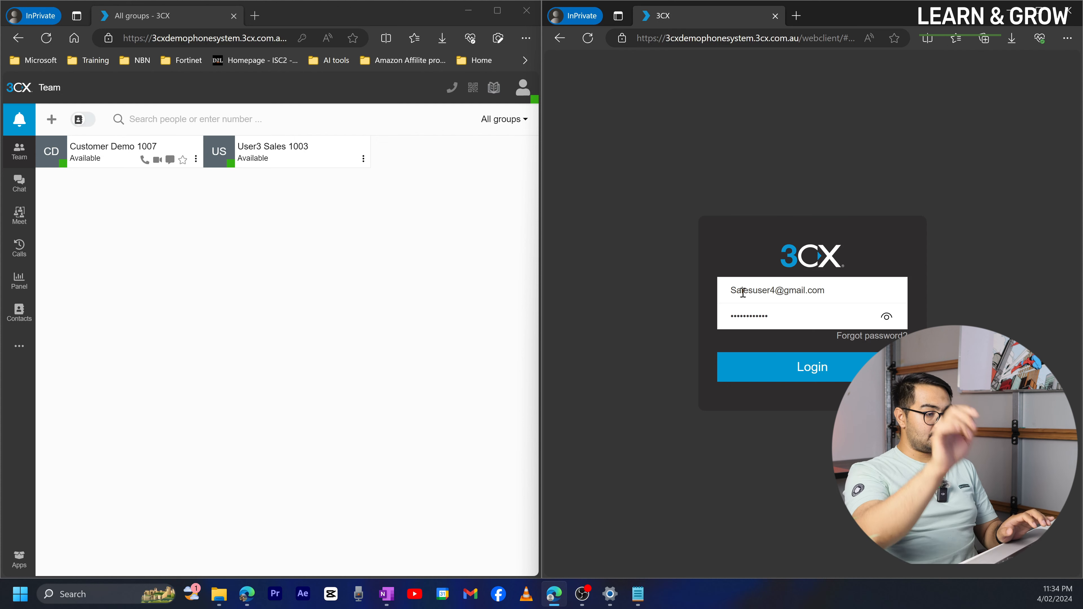
key(Return)
drag(829, 329, 718, 316)
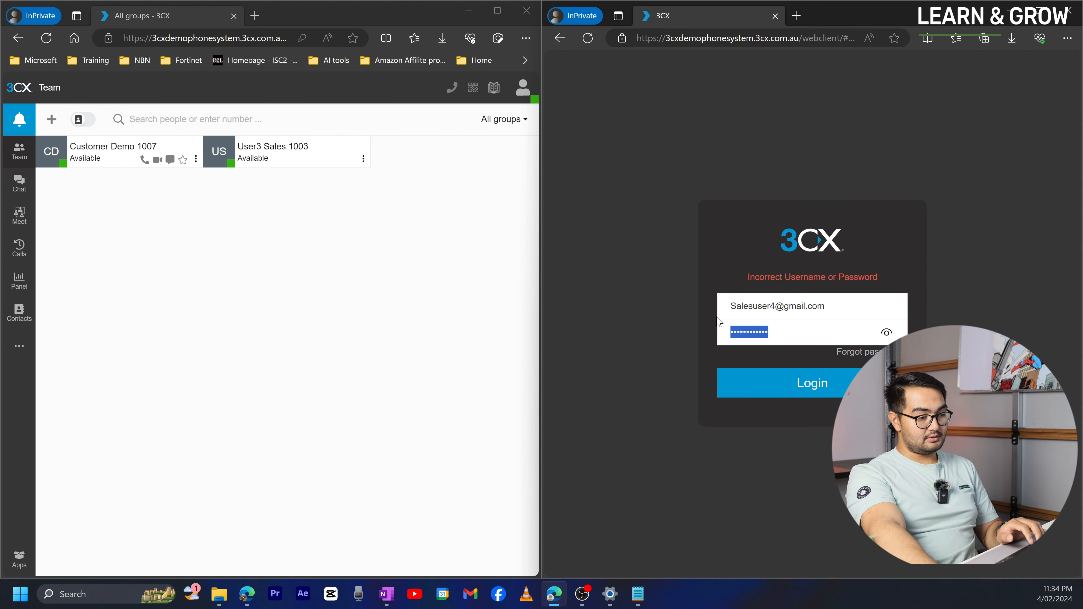
click(717, 318)
drag(784, 335, 709, 327)
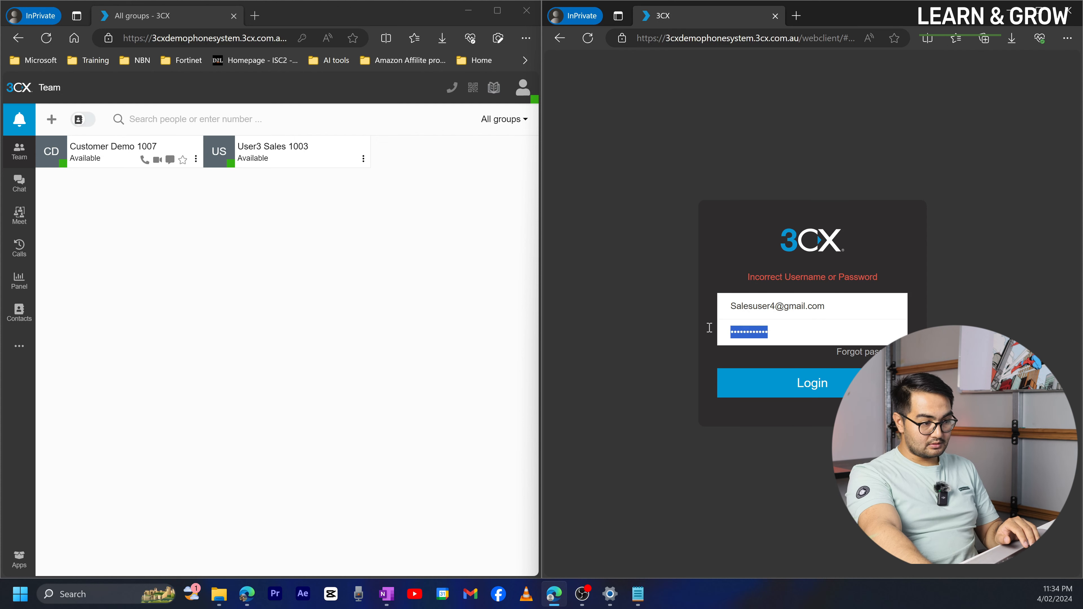
text(************)
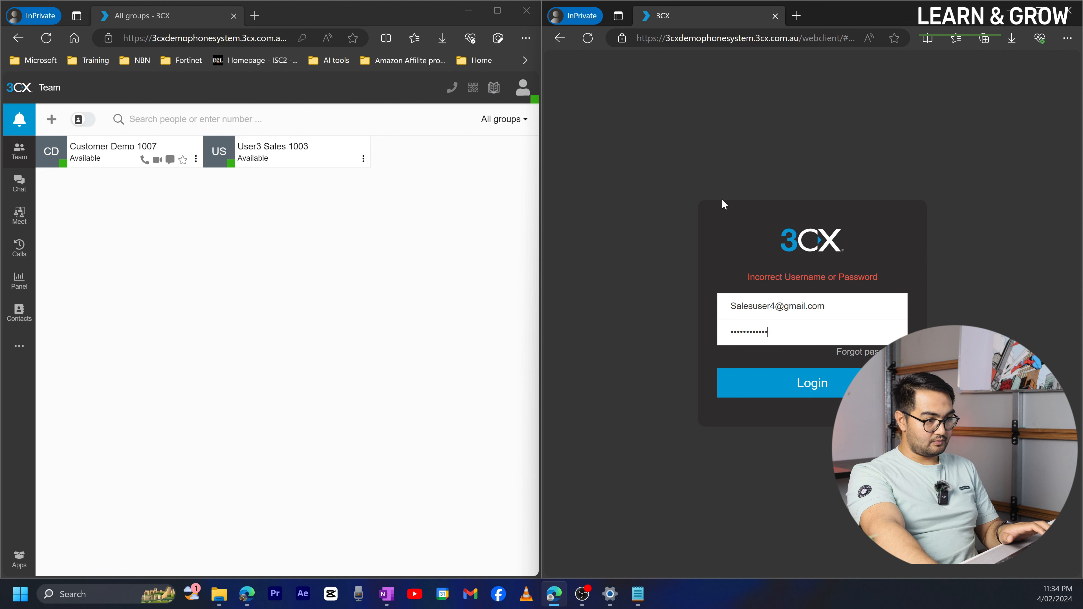
key(ctrl+a)
key(BackSpace)
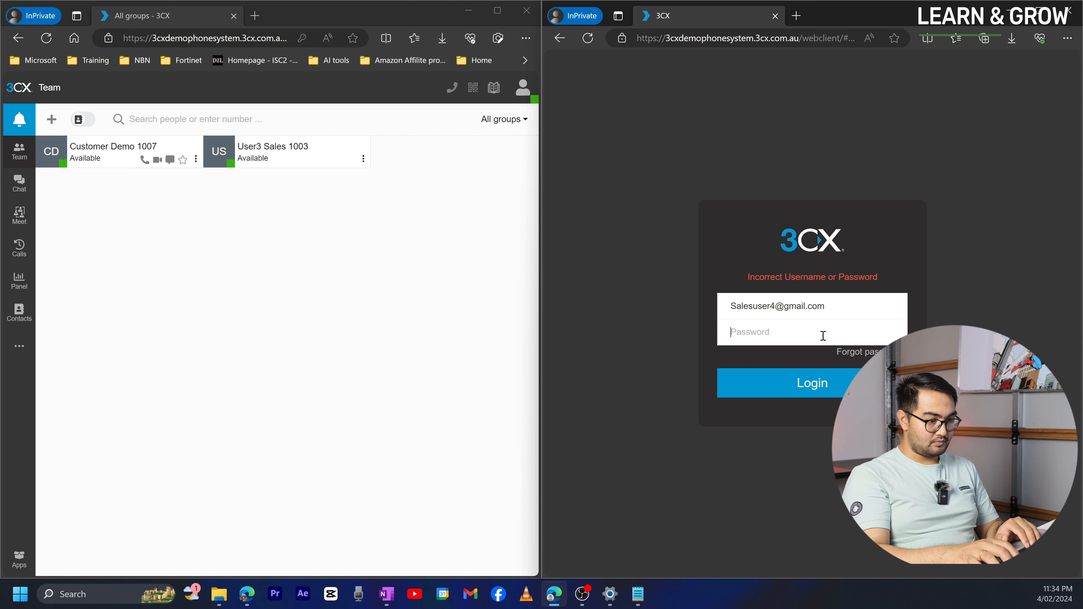
text(•)
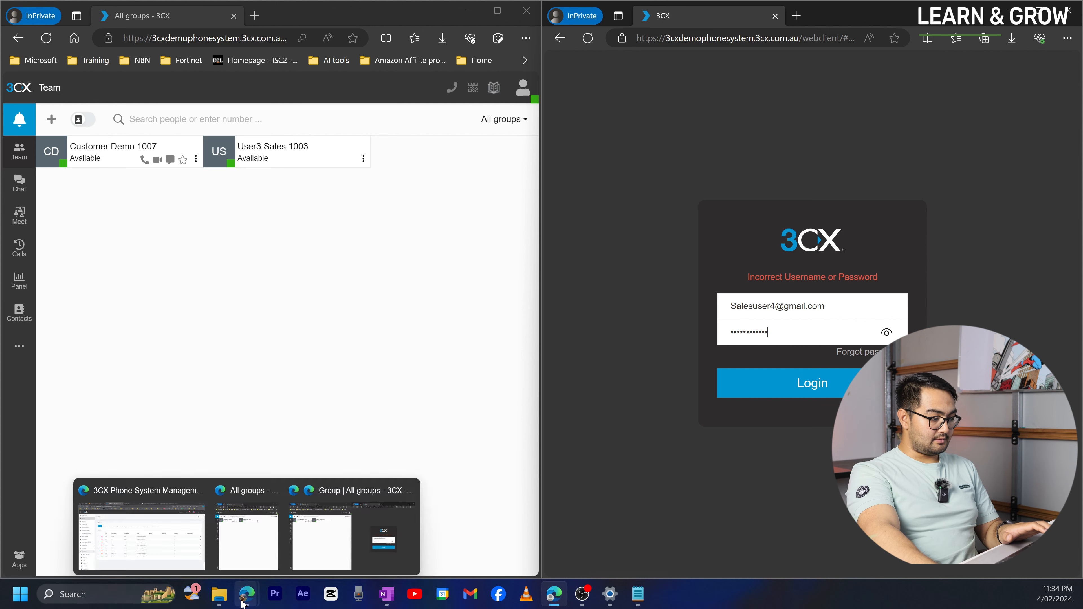
mouse_move(249, 591)
click(143, 532)
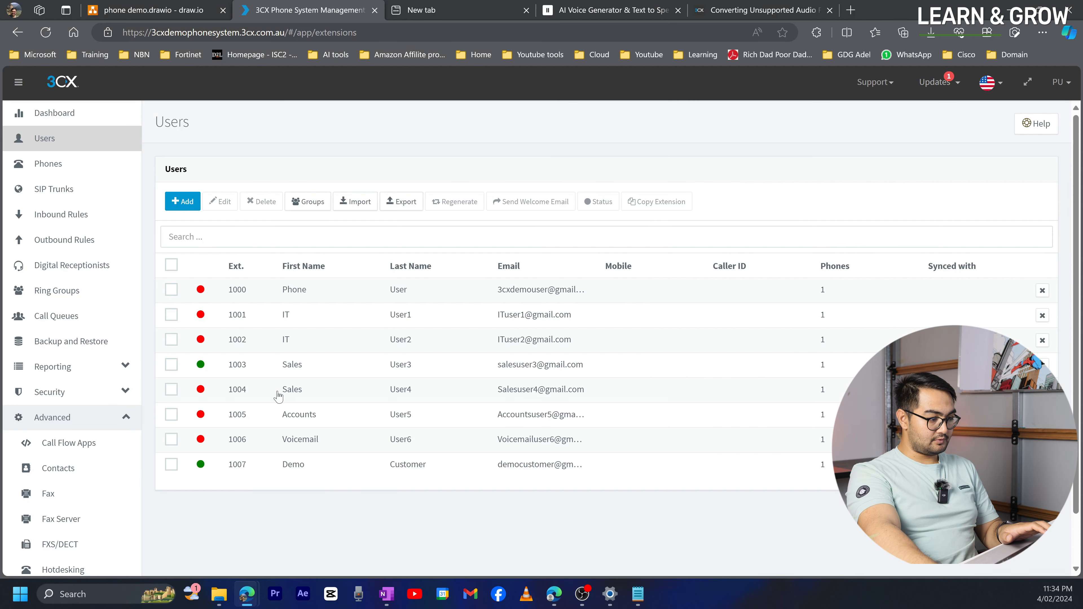
double_click(269, 392)
scroll(326, 420, down, 5)
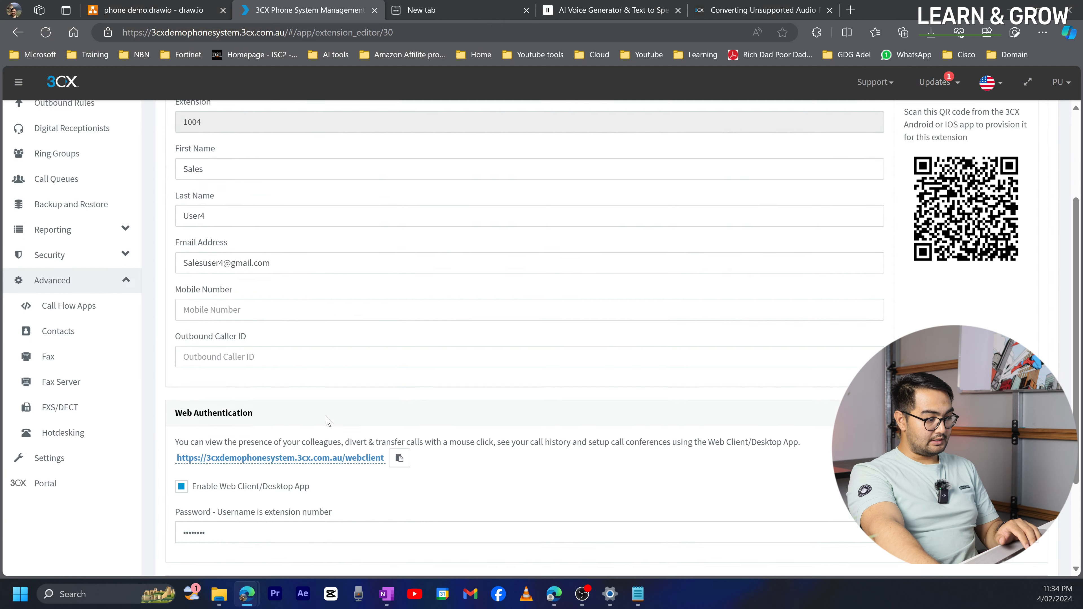
click(230, 402)
key(ctrl+a)
key(BackSpace)
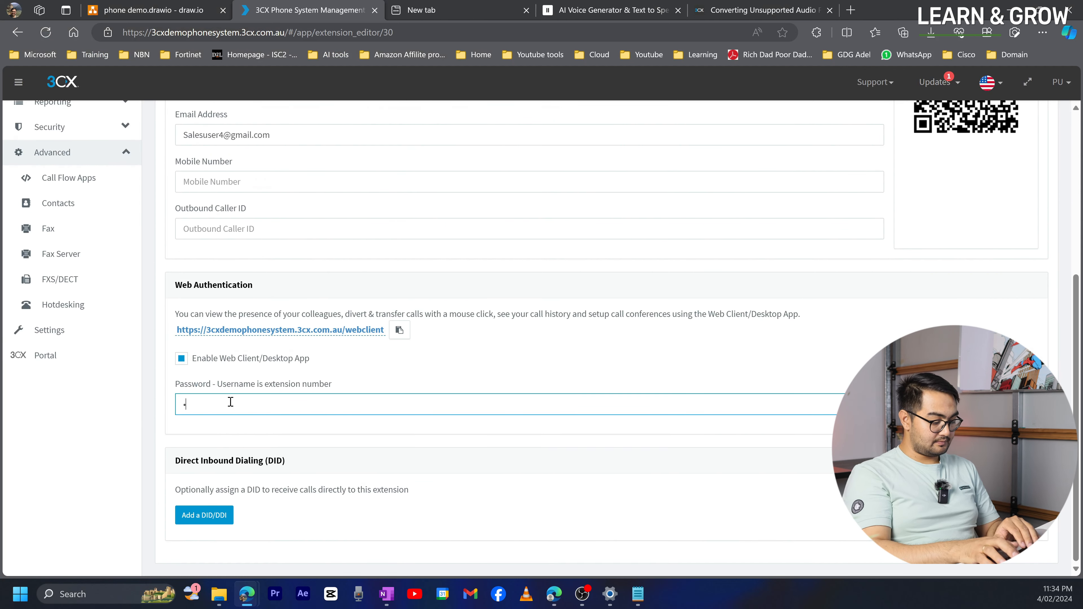
text(•••••••••••)
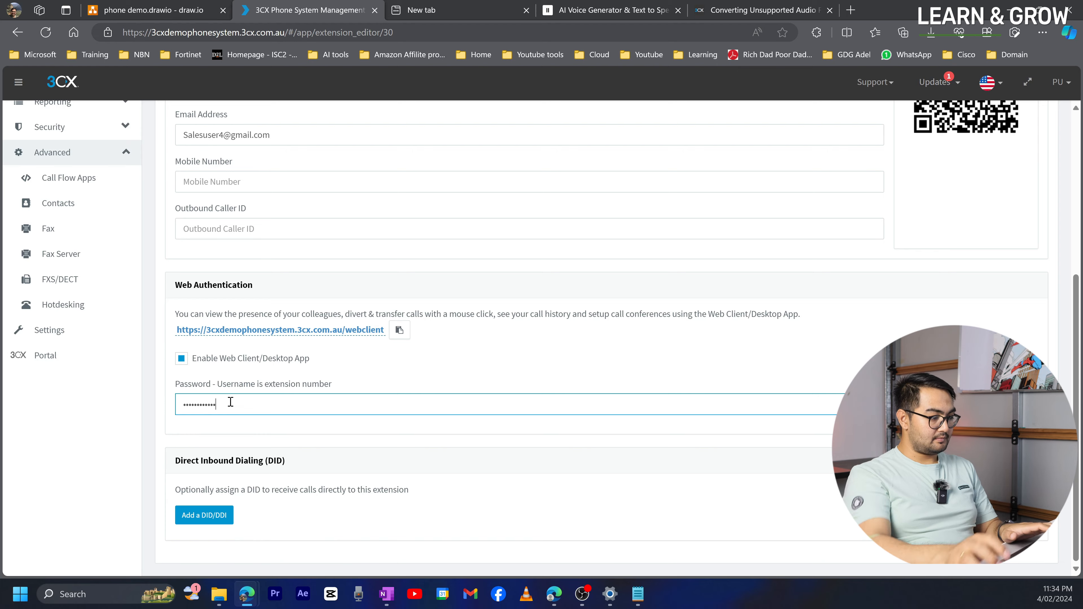
scroll(230, 402, up, 5)
click(304, 125)
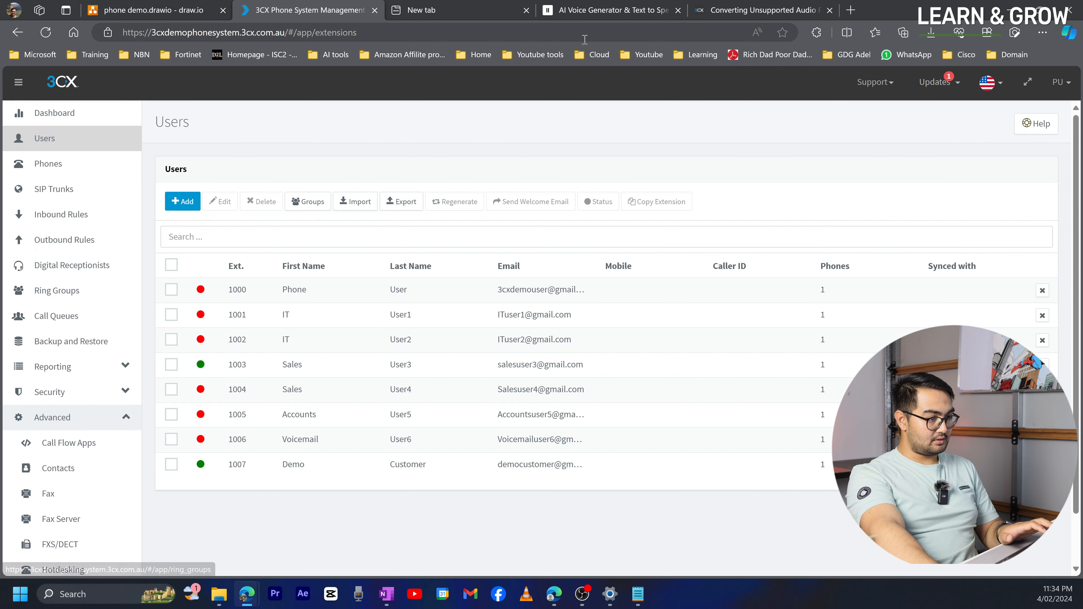
click(255, 591)
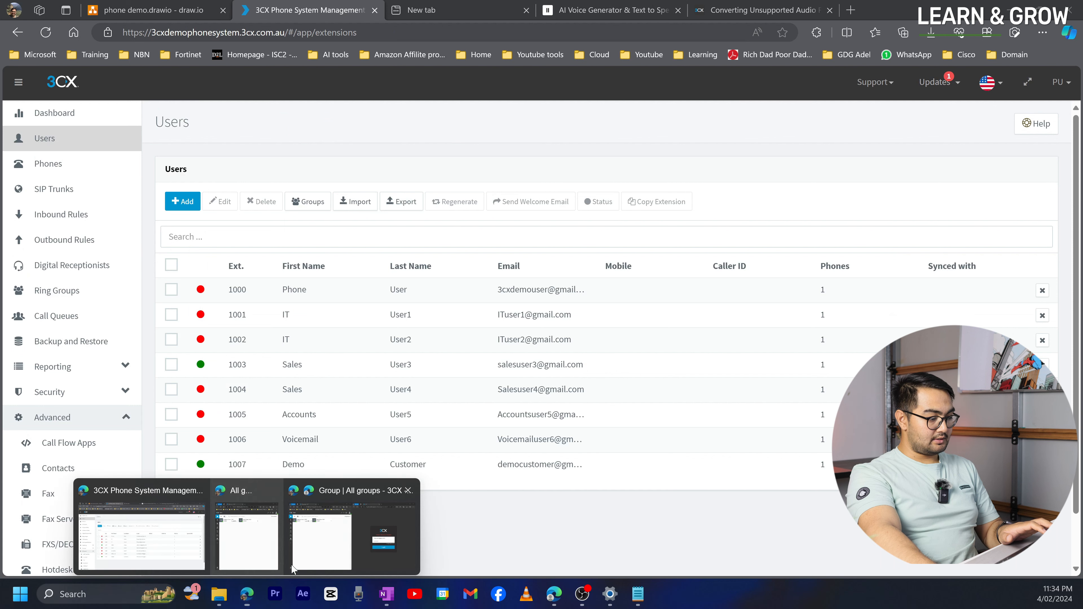
- Log in as Sales User4 1004 in the right window, dismiss the app prompt, and check both users' status
click(377, 535)
drag(775, 332, 700, 327)
text(••••••••••••)
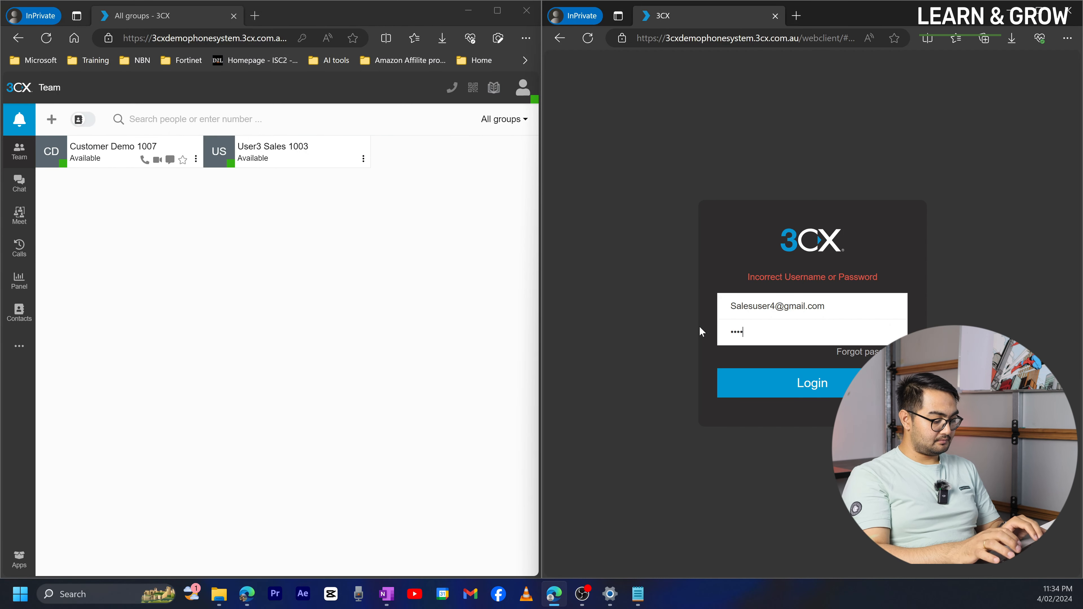
key(Return)
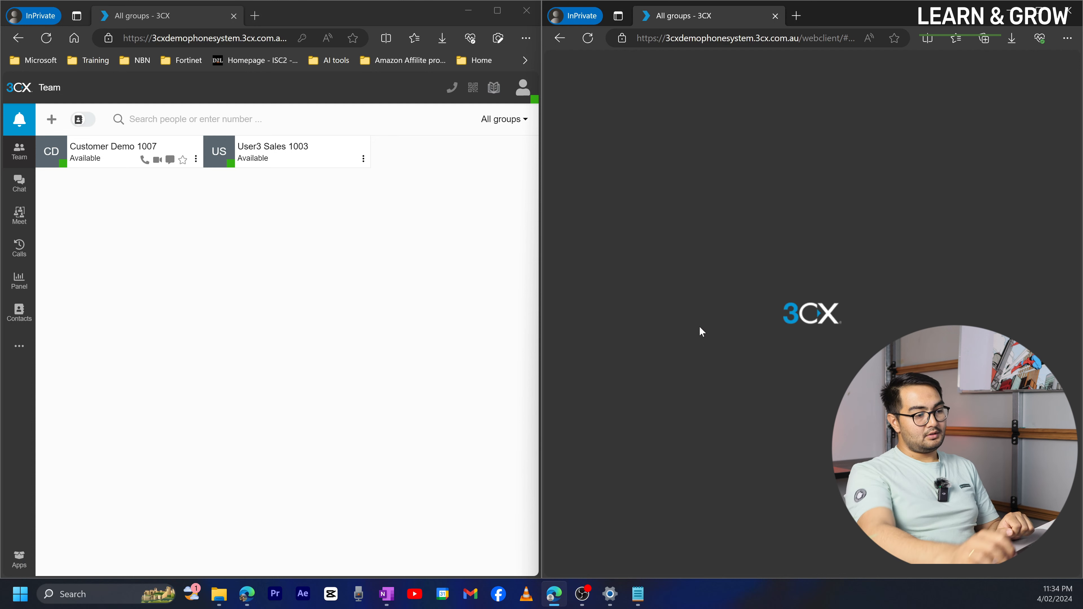
click(956, 80)
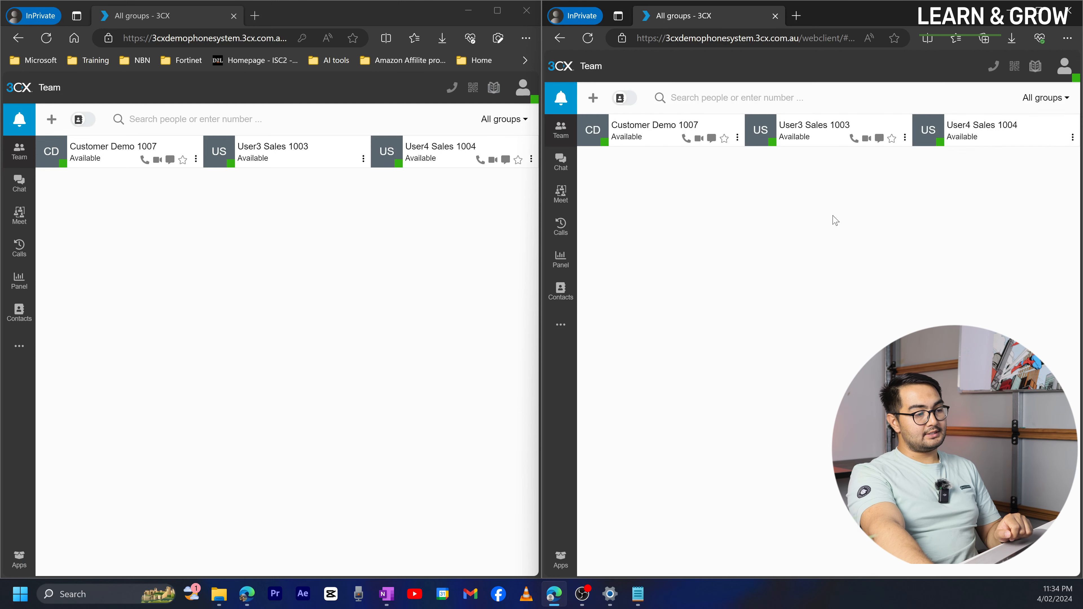
click(1056, 75)
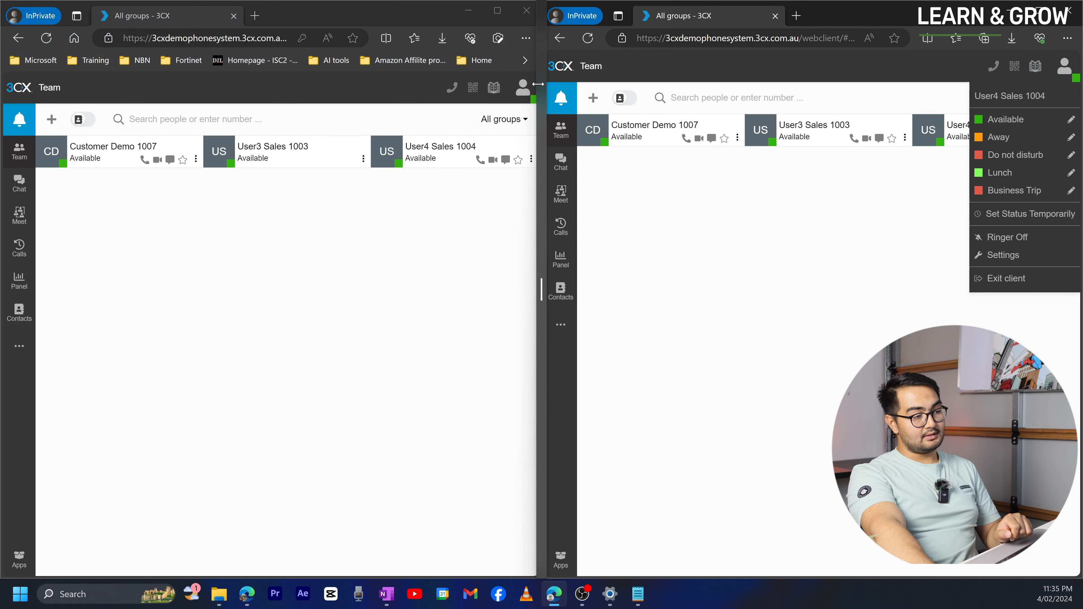
click(522, 87)
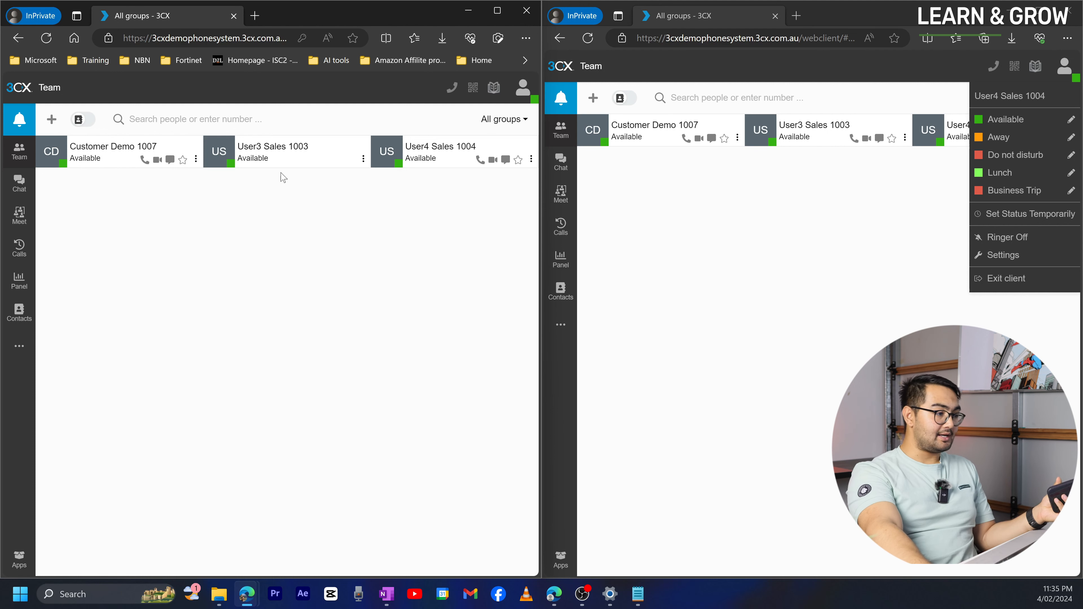
- Review the Press 3: Sales branch in the draw.io diagram, then show both web clients side by side
mouse_move(244, 597)
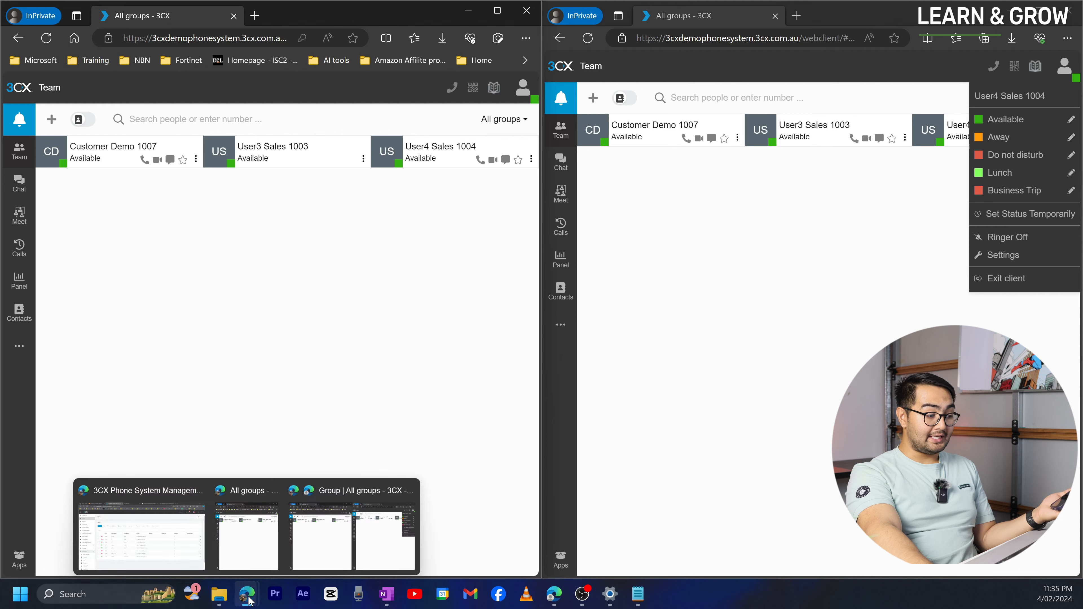
click(171, 539)
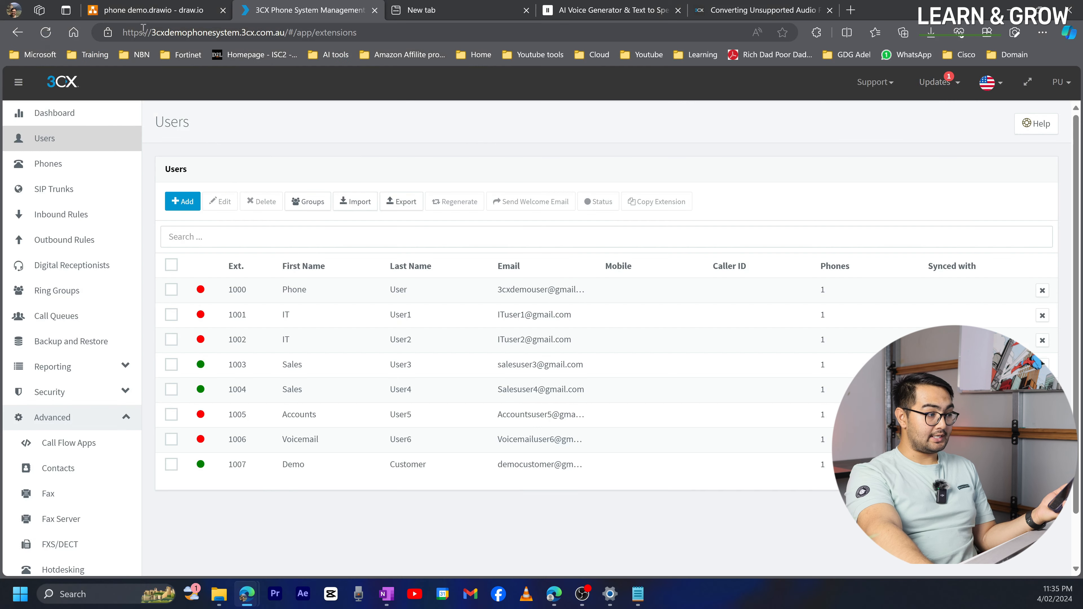
click(144, 11)
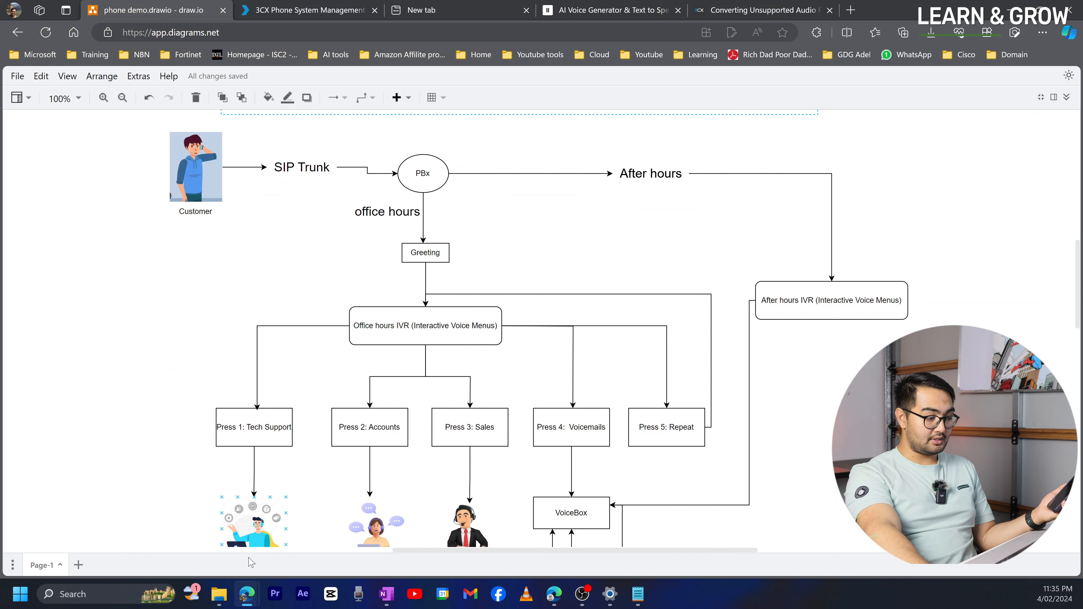
click(249, 595)
click(346, 557)
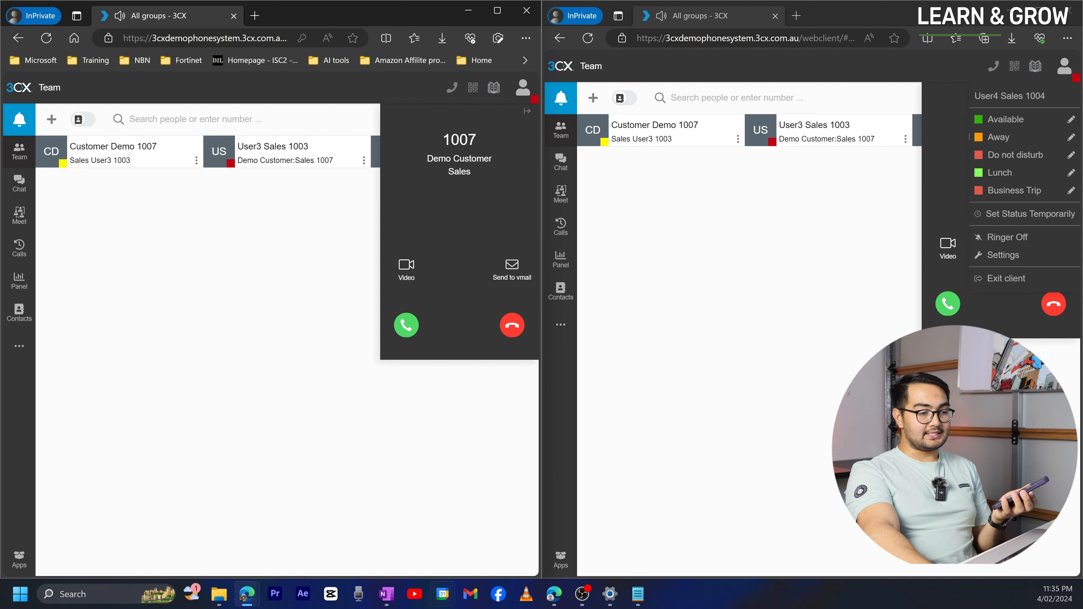
- Decline the incoming 1007 call for Sales User4, then for Sales User3
click(882, 196)
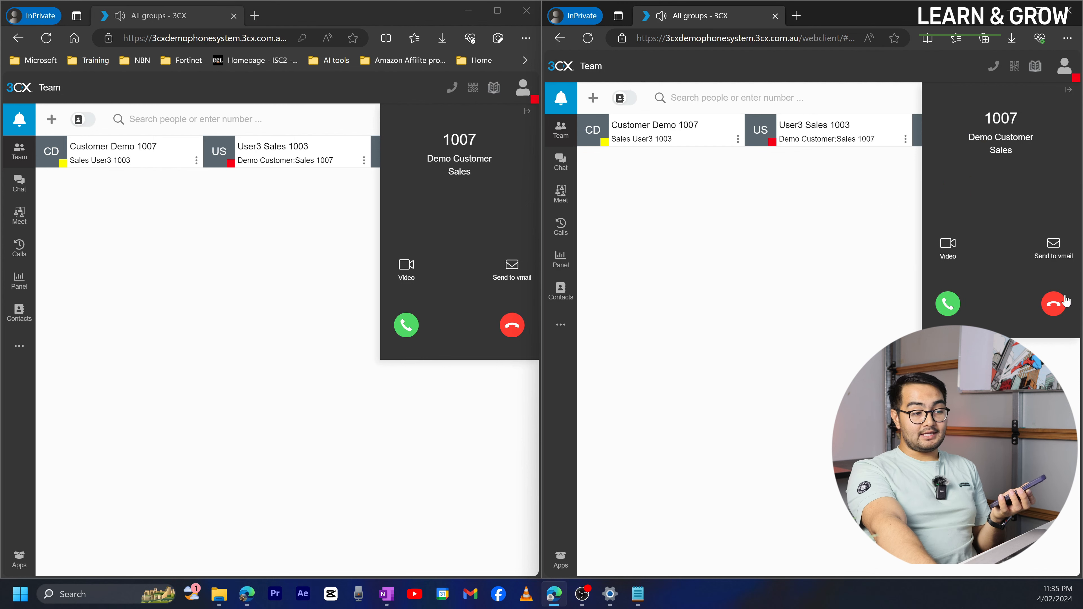
click(1055, 305)
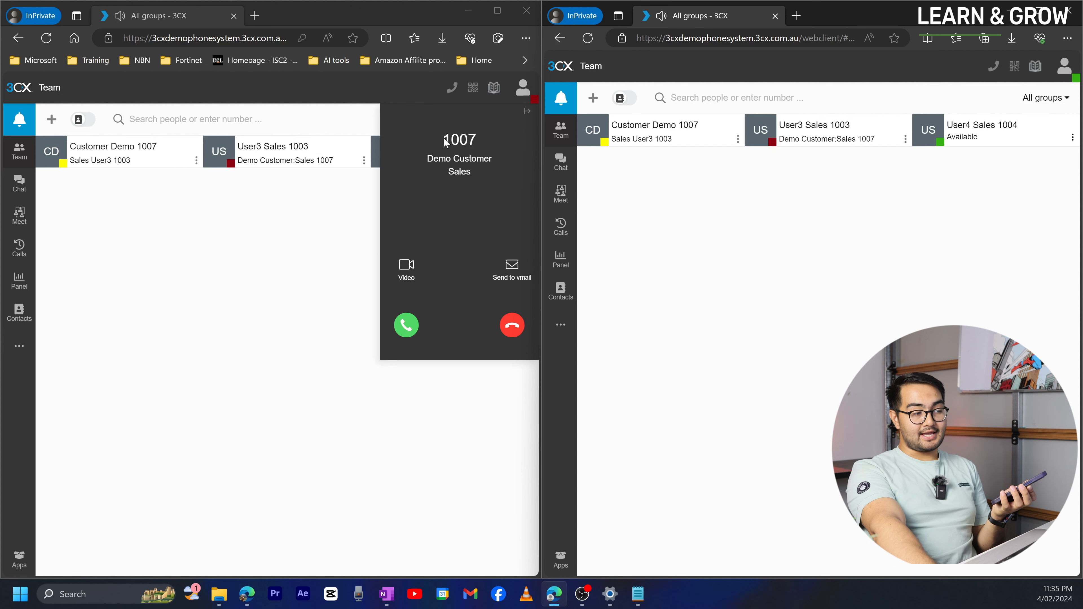
click(512, 327)
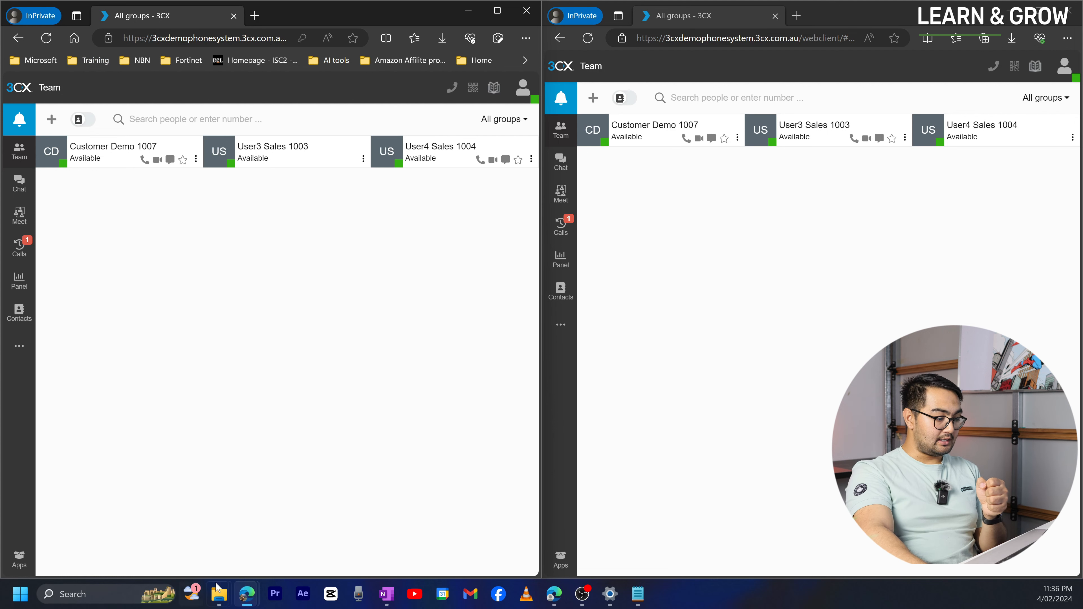
- Open the Sales ring group's settings from the Ring Groups list in the management console
mouse_move(247, 593)
click(107, 526)
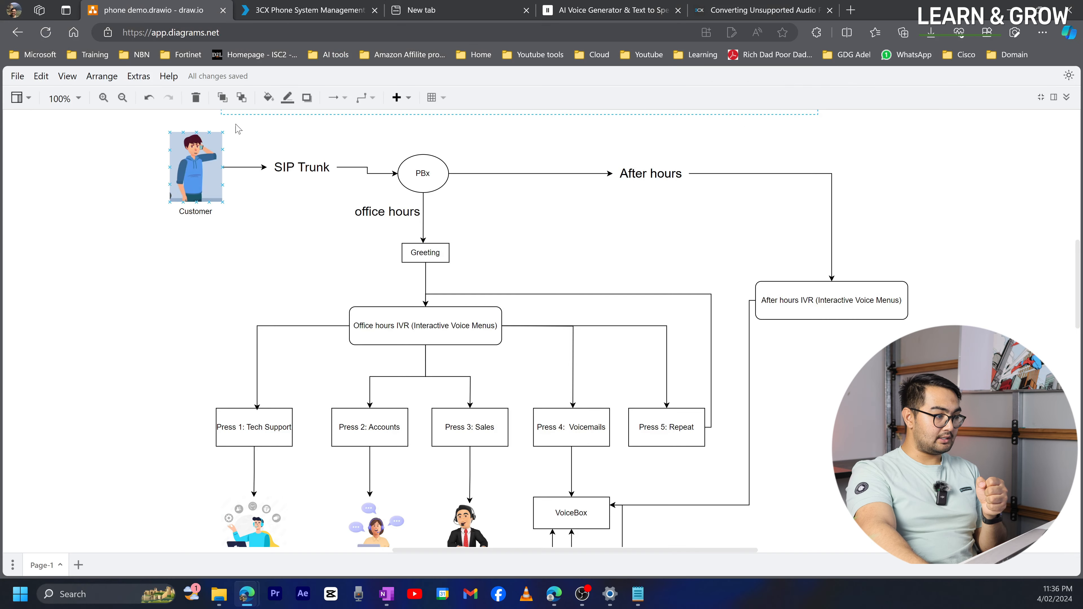
click(283, 10)
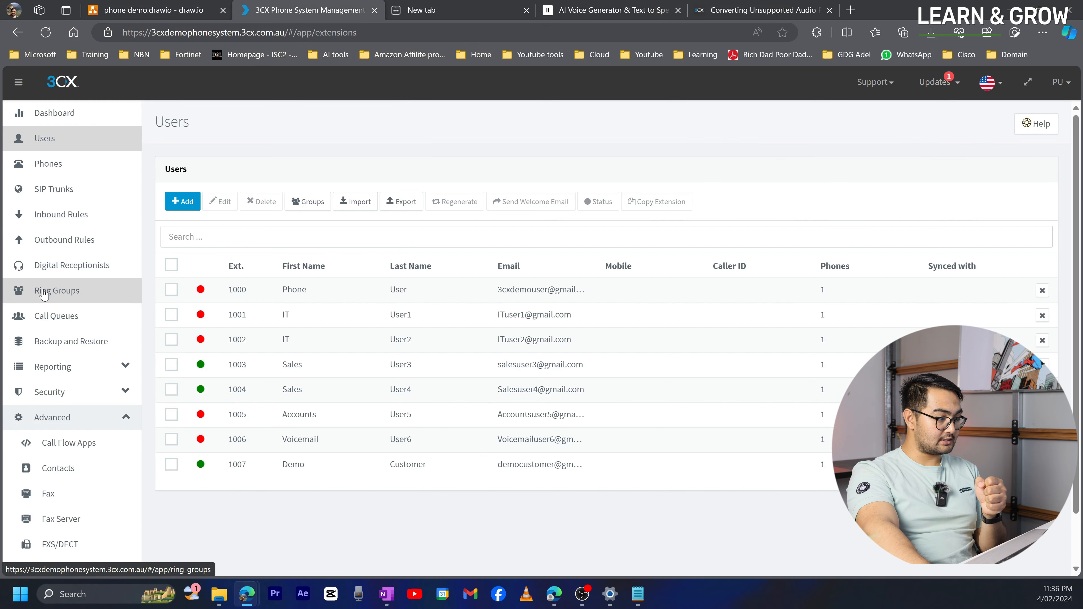
click(43, 293)
double_click(253, 315)
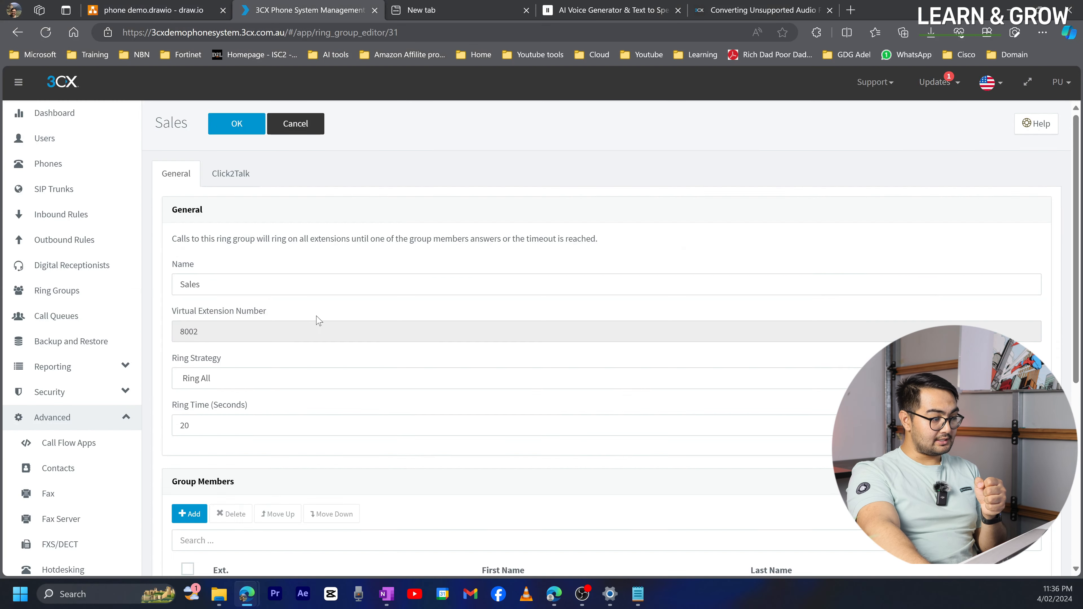
scroll(318, 321, down, 6)
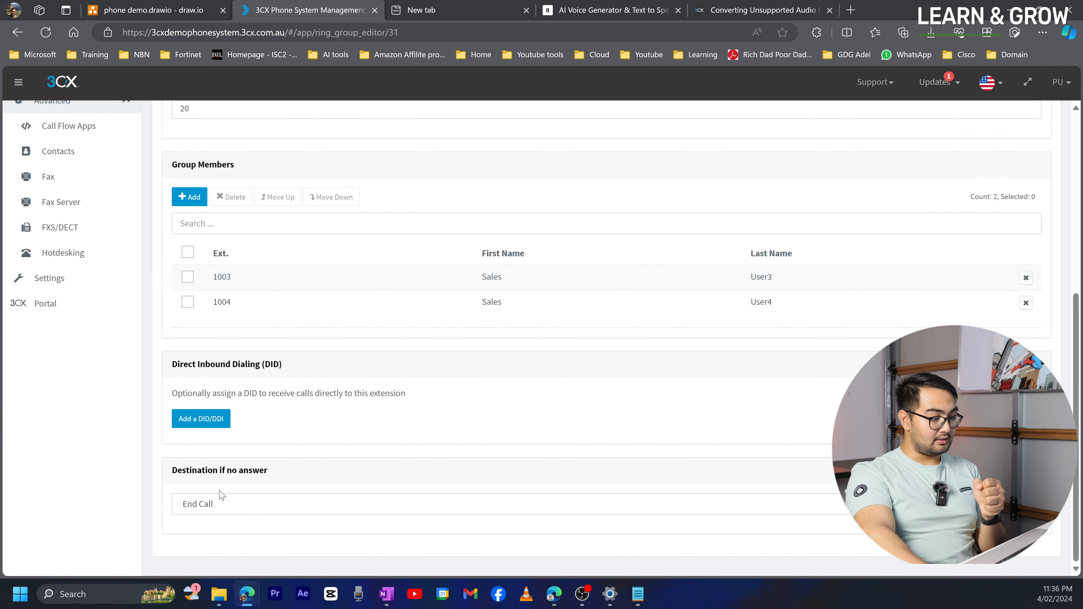
- Route unanswered Sales calls to the voicemail box of 1006 Voicemail User6 and save
click(242, 506)
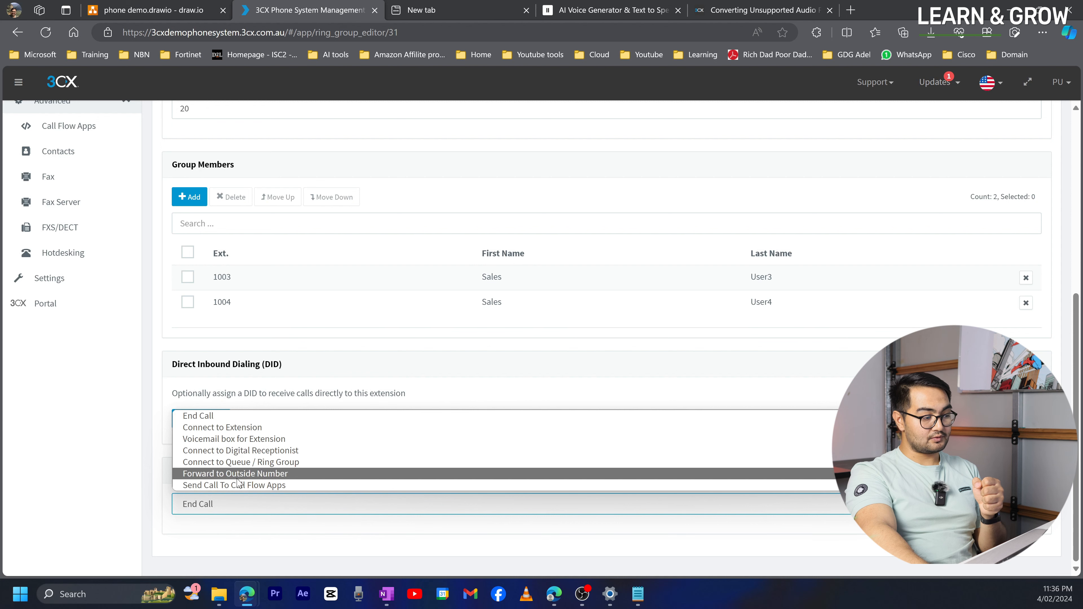
click(240, 439)
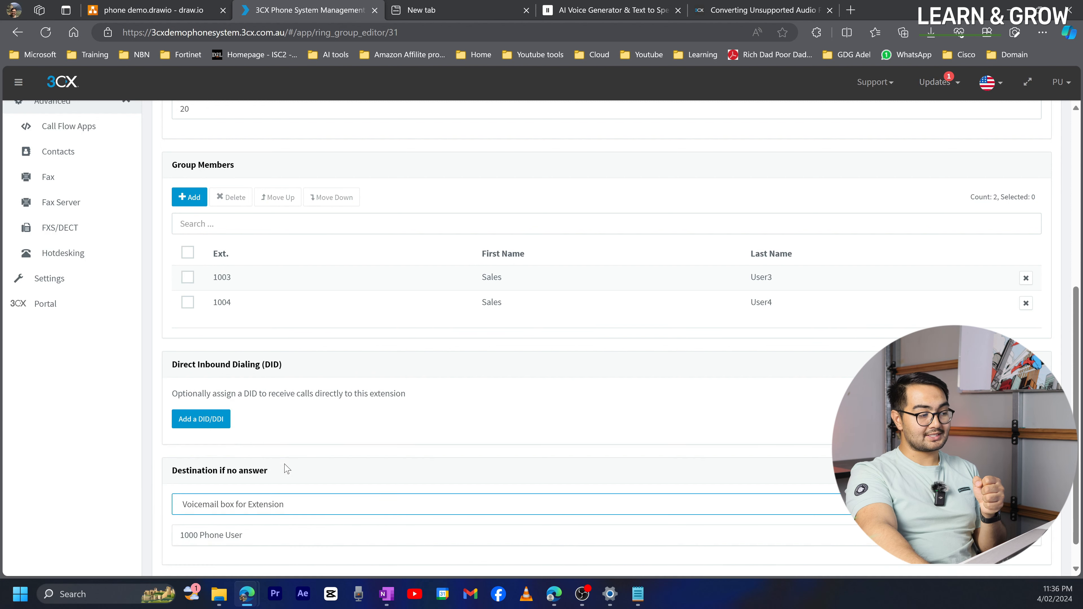
scroll(258, 526, down, 2)
click(277, 504)
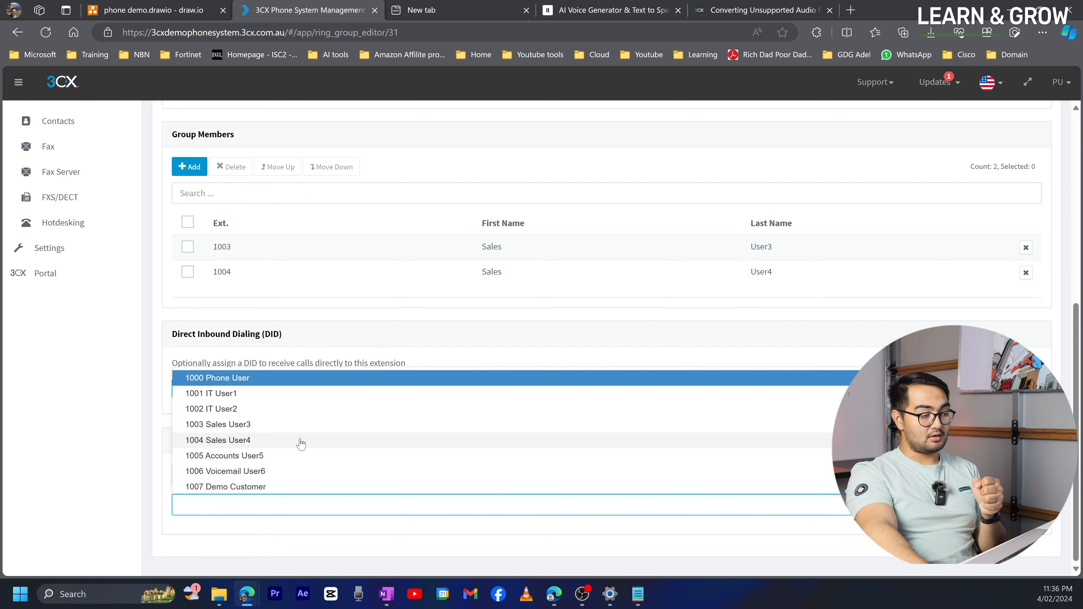
click(291, 471)
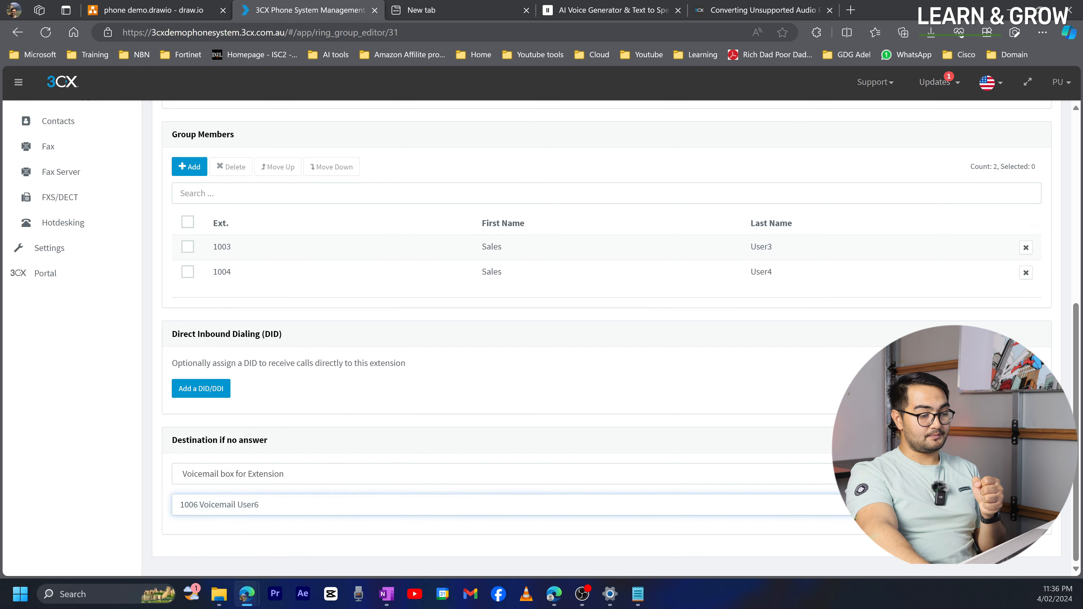
scroll(848, 341, up, 3)
scroll(370, 249, up, 6)
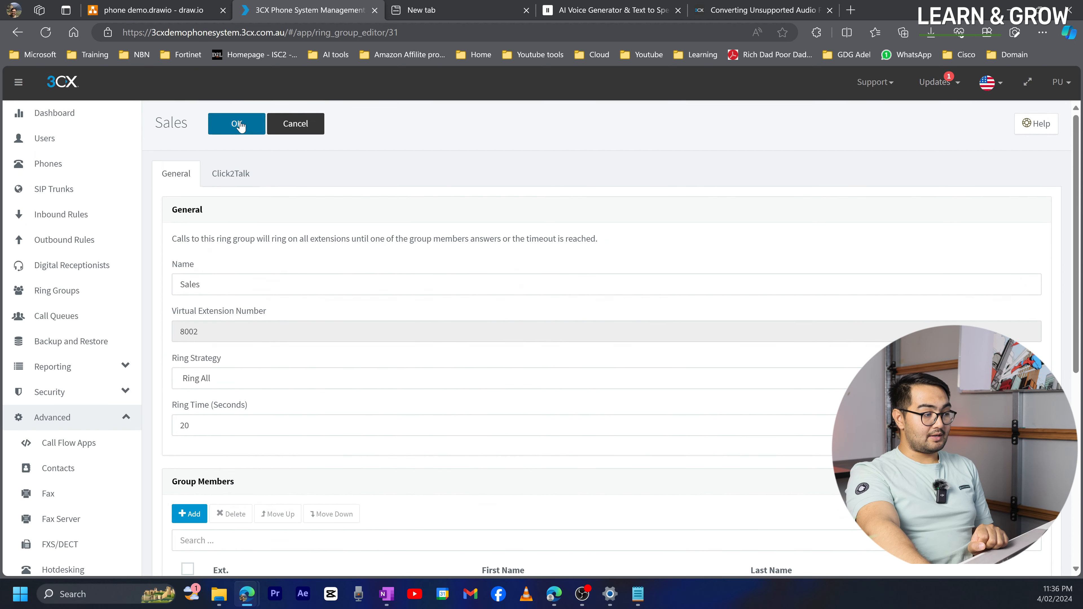
click(239, 123)
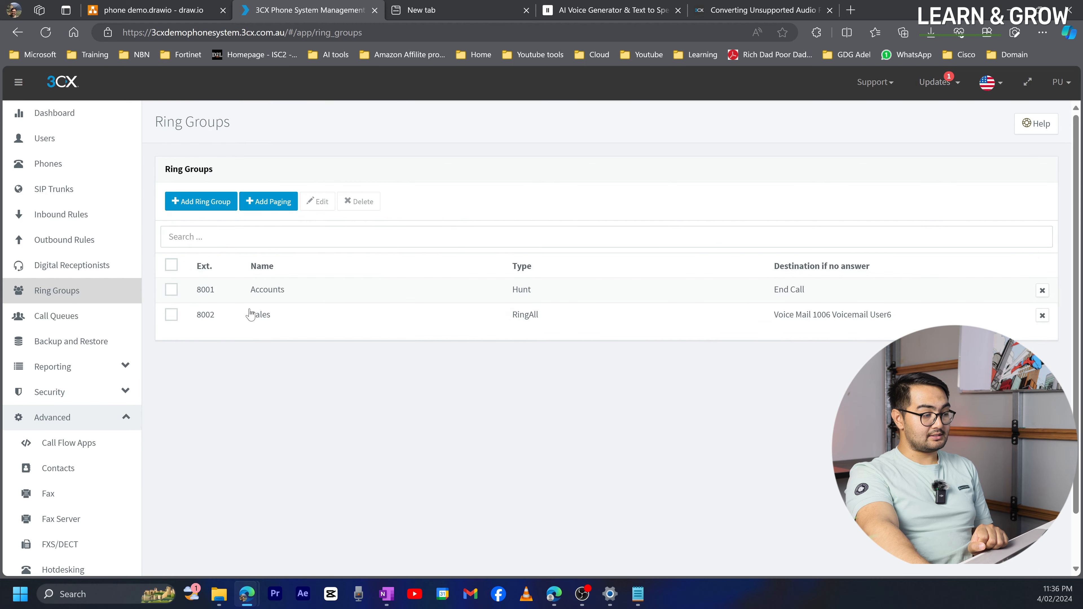
- Route unanswered Accounts ring group 8001 calls to the voicemail box of extension 1006 Voicemail User6
double_click(258, 302)
scroll(200, 491, down, 10)
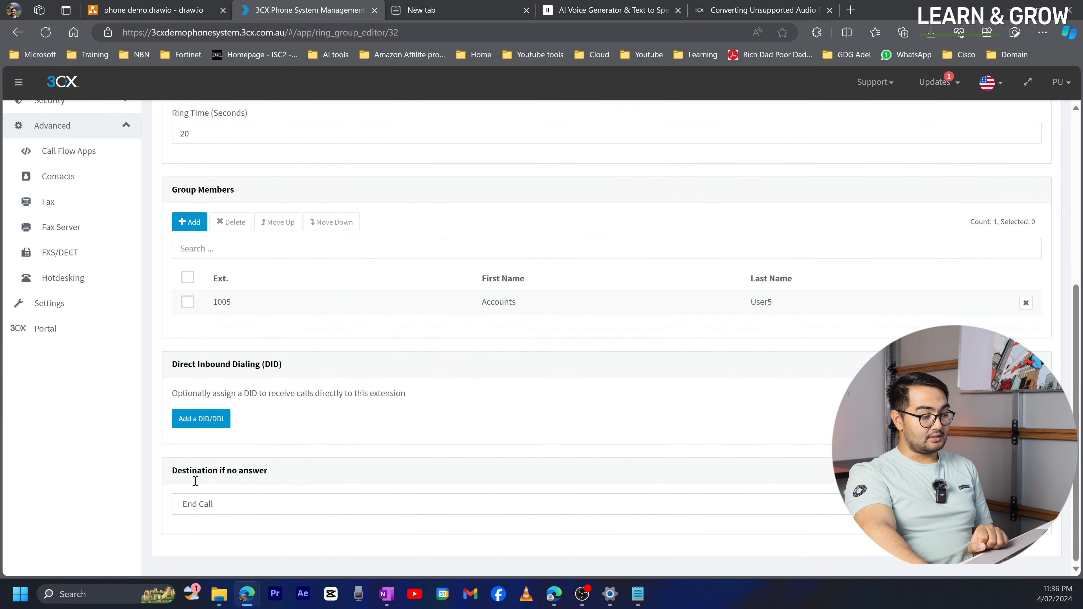
click(203, 505)
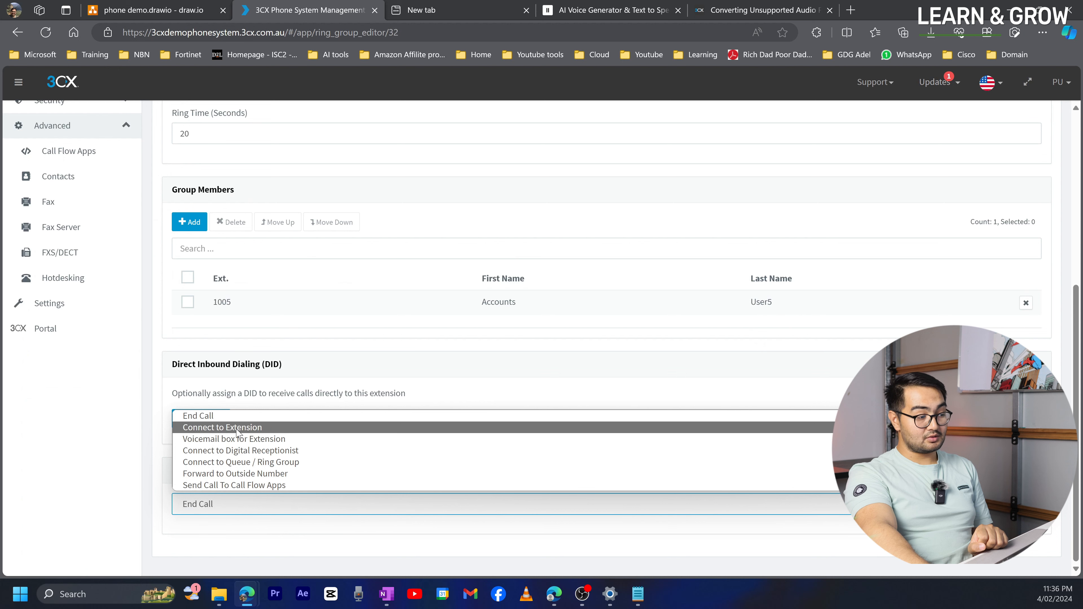
click(236, 443)
scroll(235, 470, down, 1)
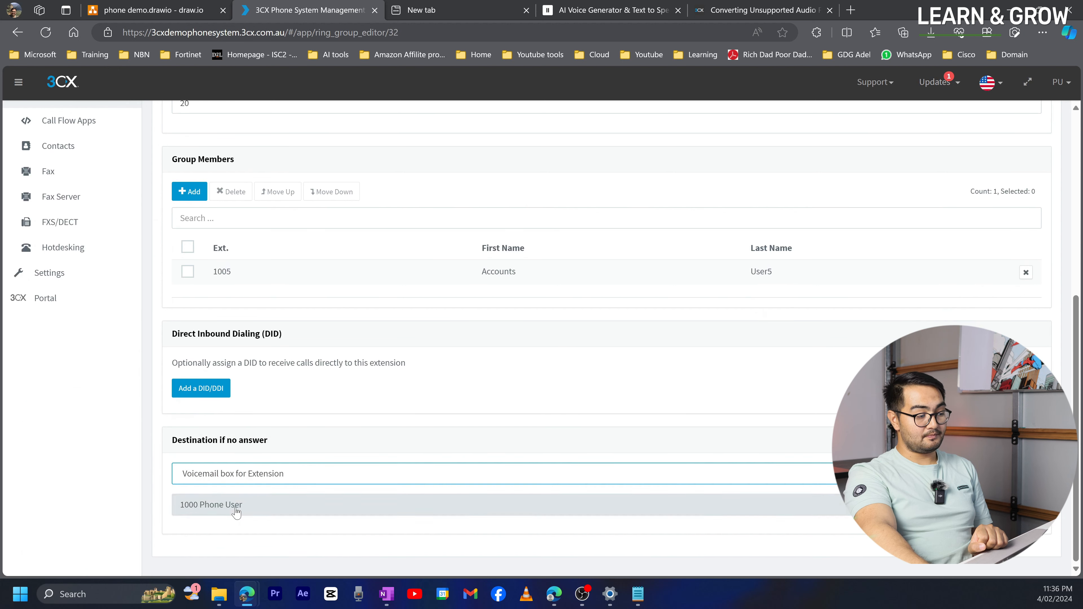
click(237, 510)
click(264, 471)
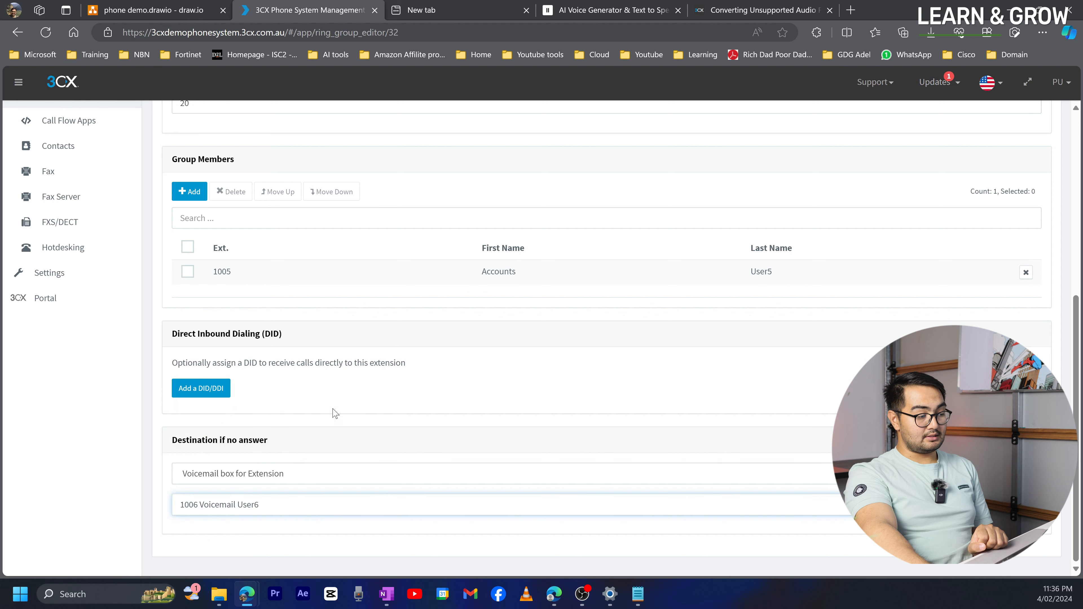
scroll(263, 375, up, 8)
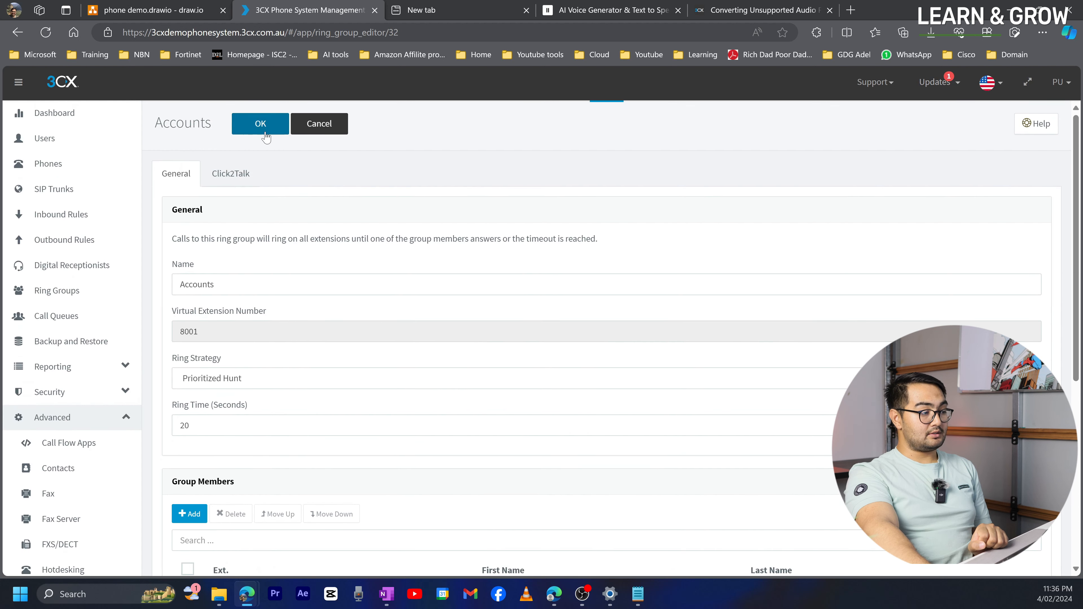
click(261, 124)
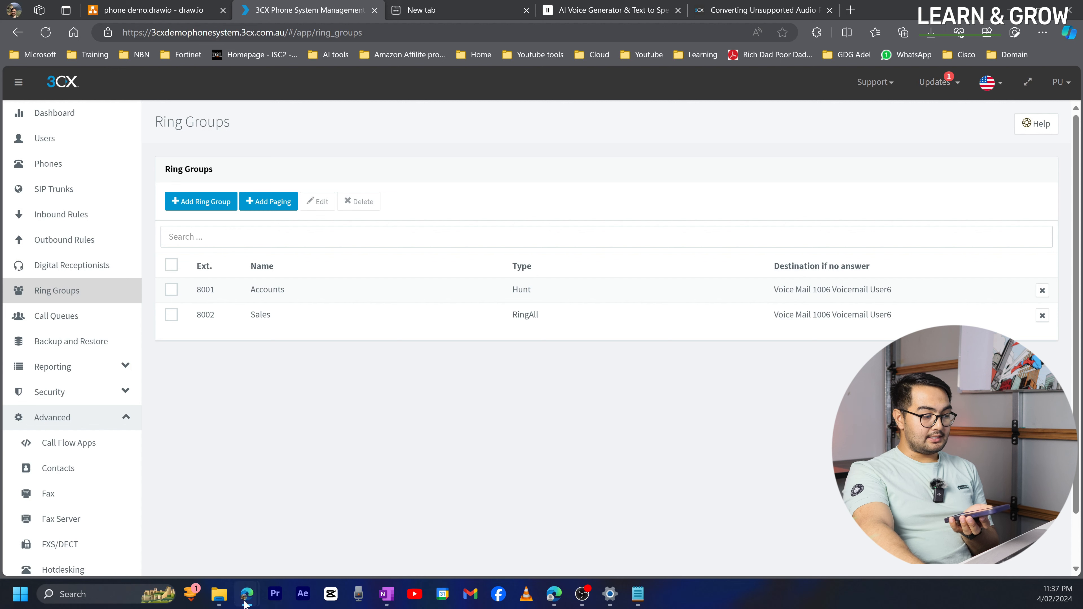
- Decline the incoming 1007 Demo Customer call in Sales User3's web client, leaving Sales User4 ringing
mouse_move(247, 594)
click(362, 546)
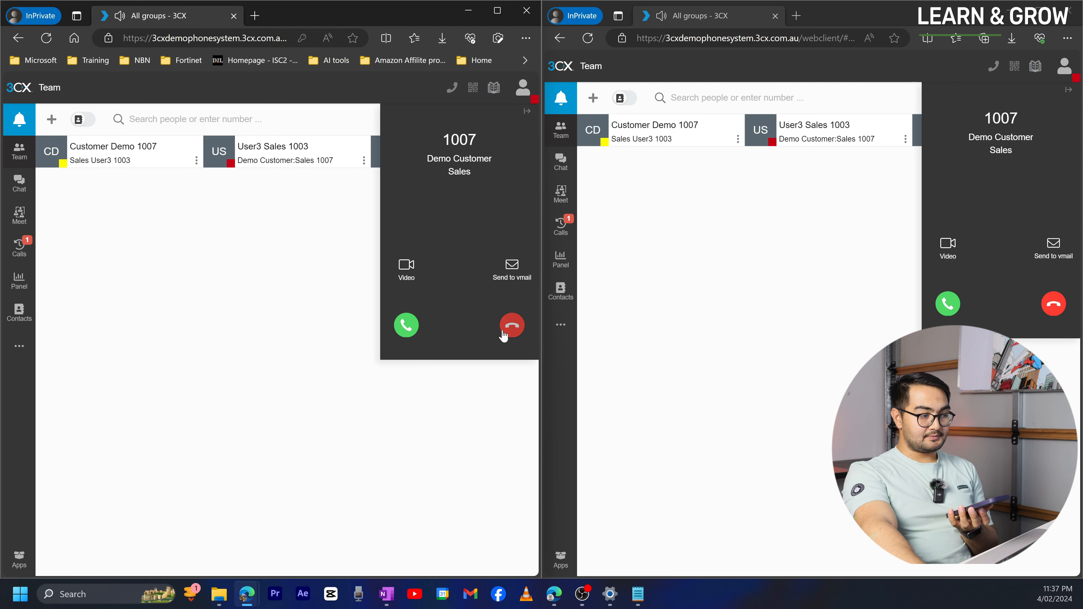
click(510, 326)
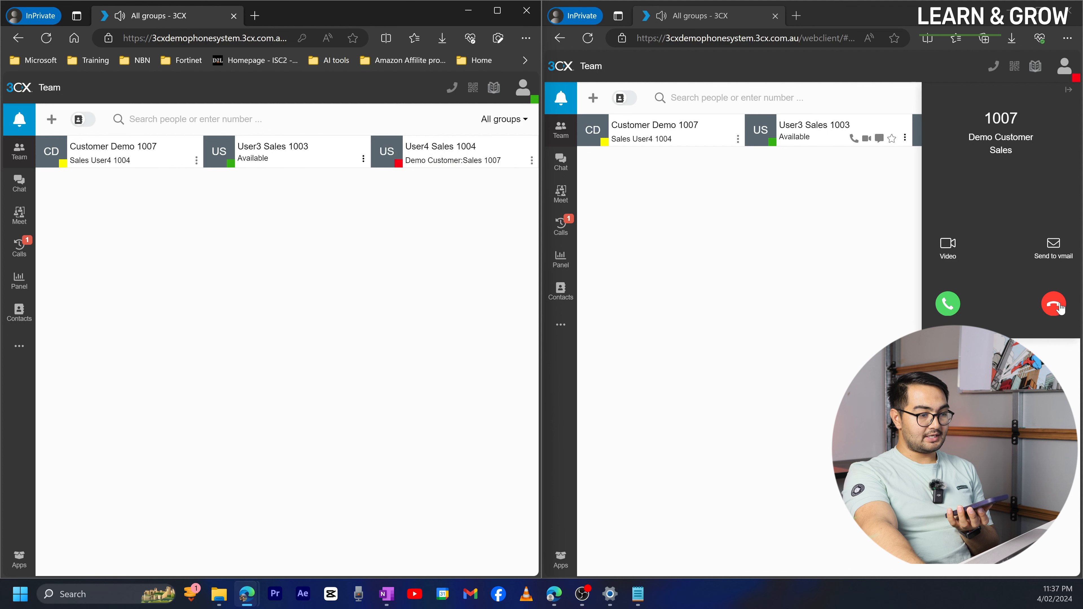